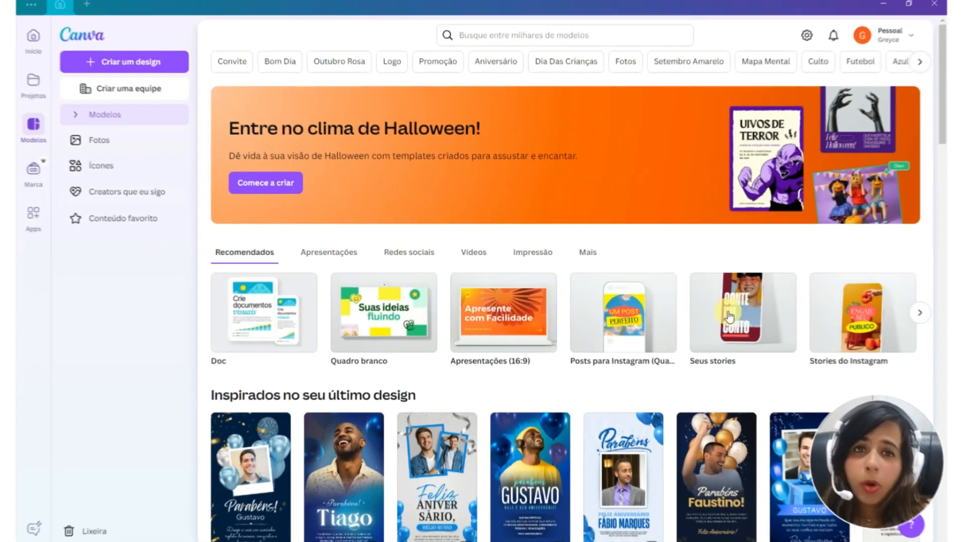
Create a new design from the blank double-sided A3 portrait poster format, 29,7 cm × 42 cm
left_click(721, 315)
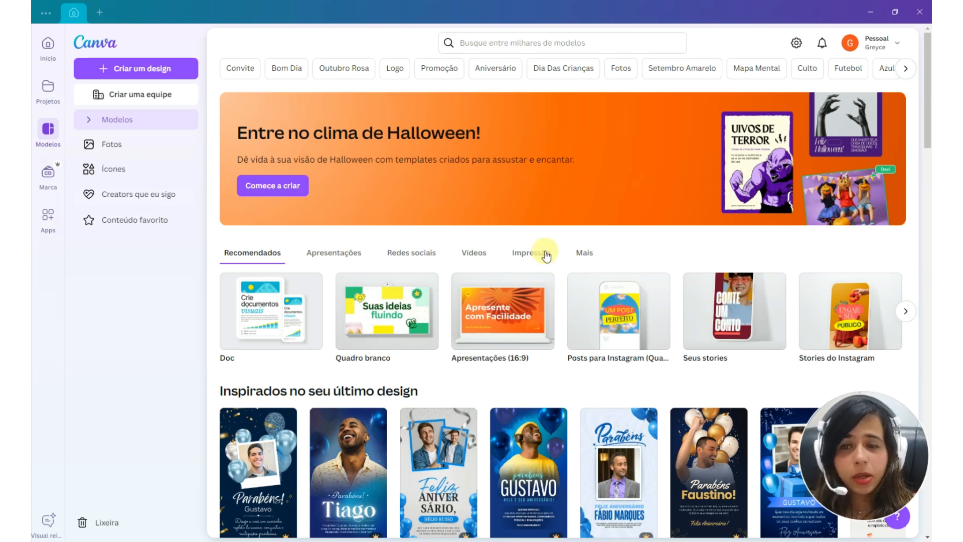
left_click(129, 72)
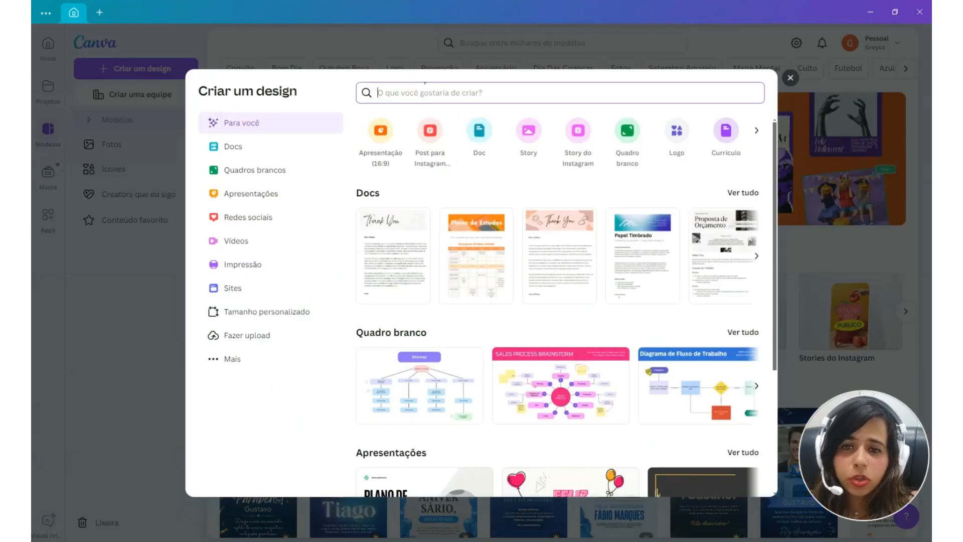
type("a3")
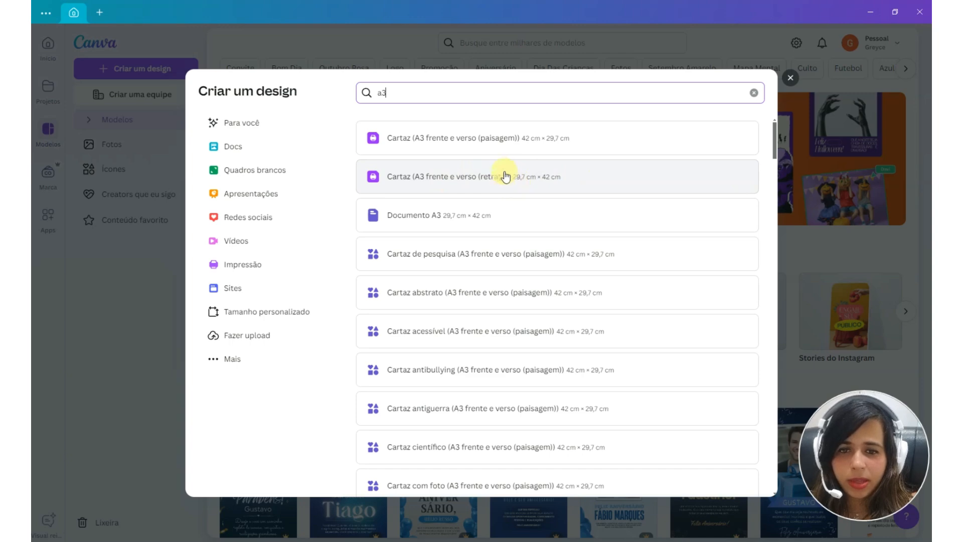
left_click(590, 185)
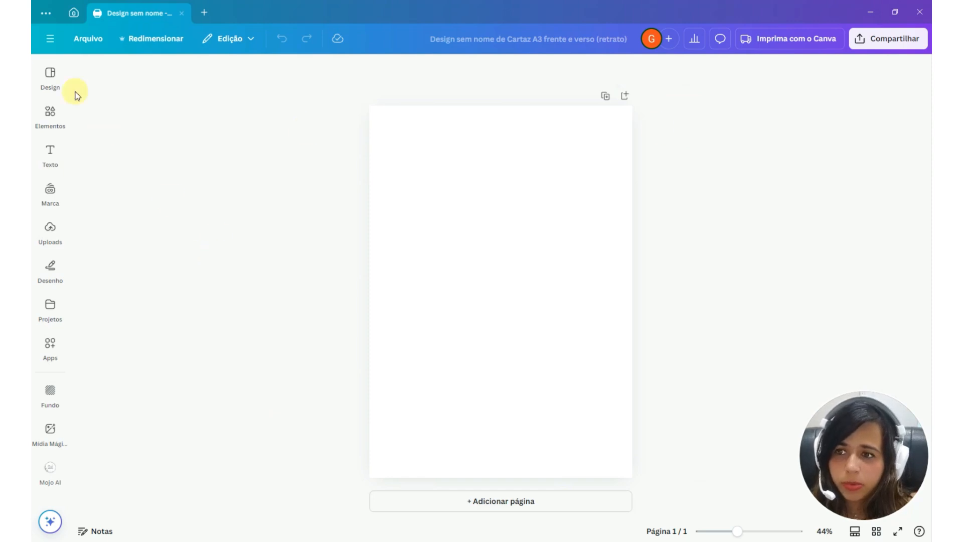
Add a circle shape to the page and set it to 20 cm wide and 5 cm high
left_click(53, 114)
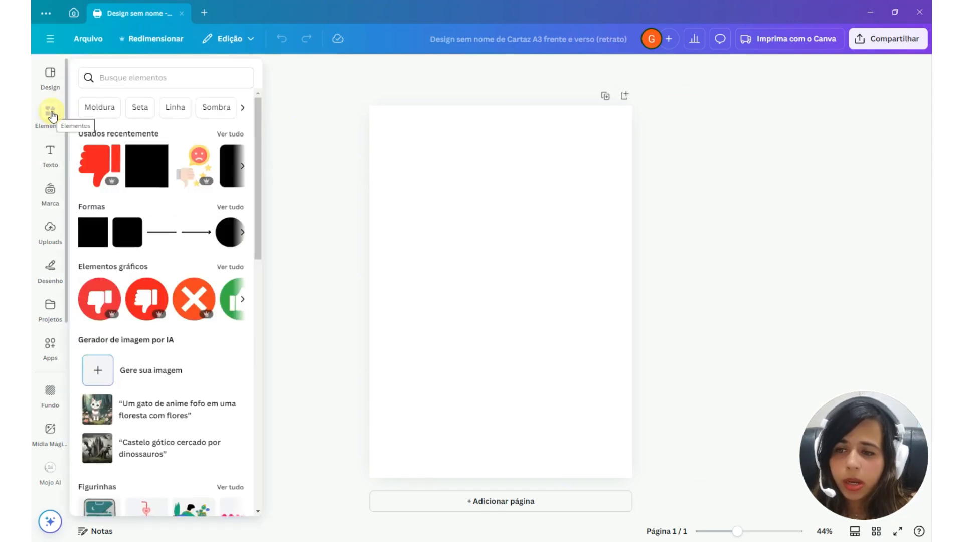
left_click(225, 244)
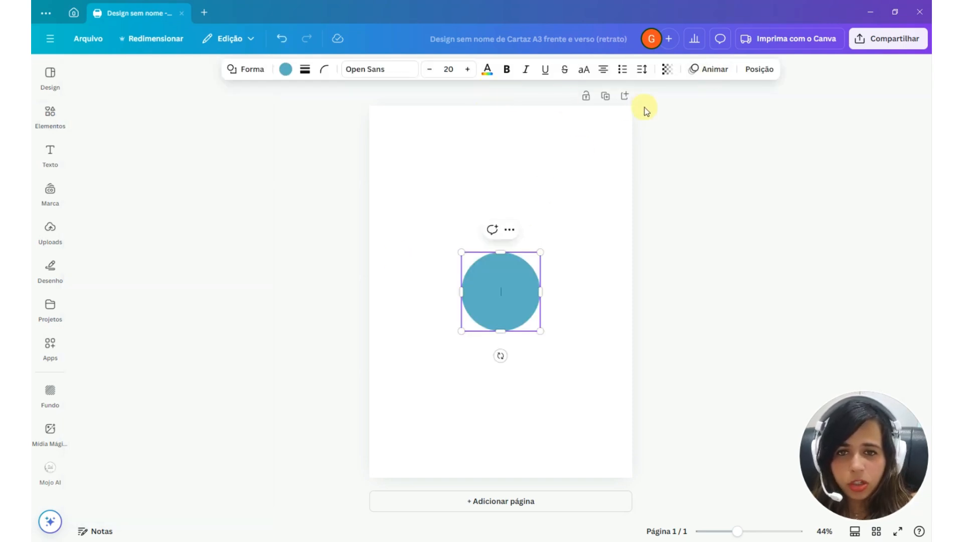
left_click(759, 69)
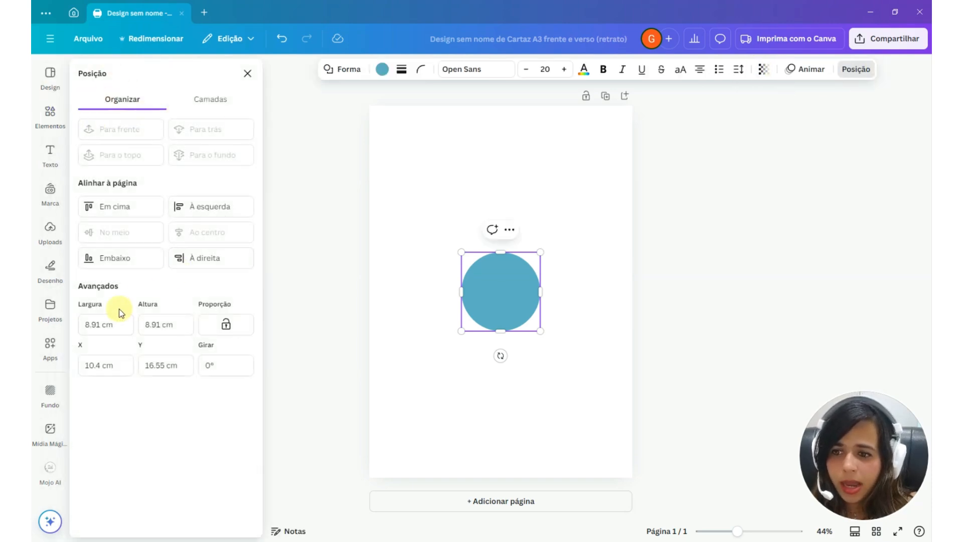
left_click(101, 324)
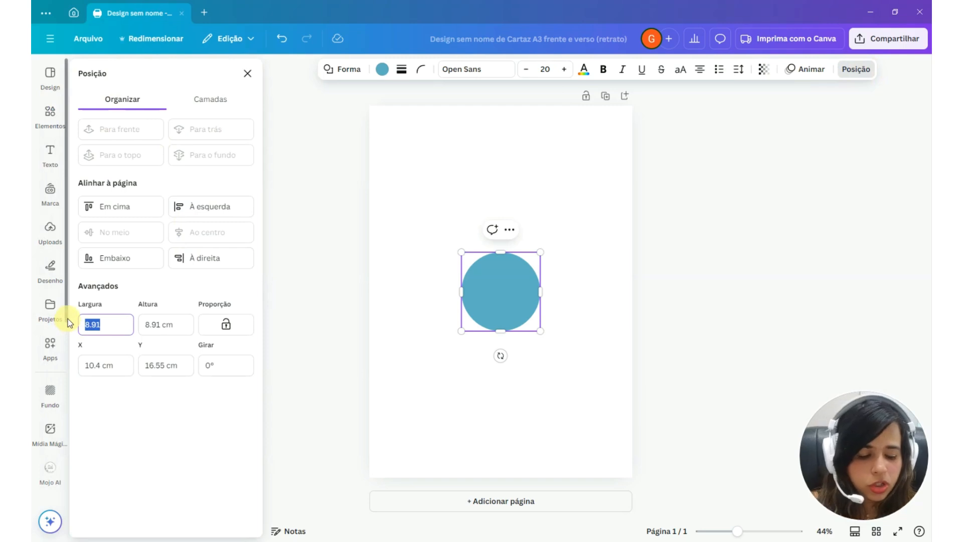
type("20")
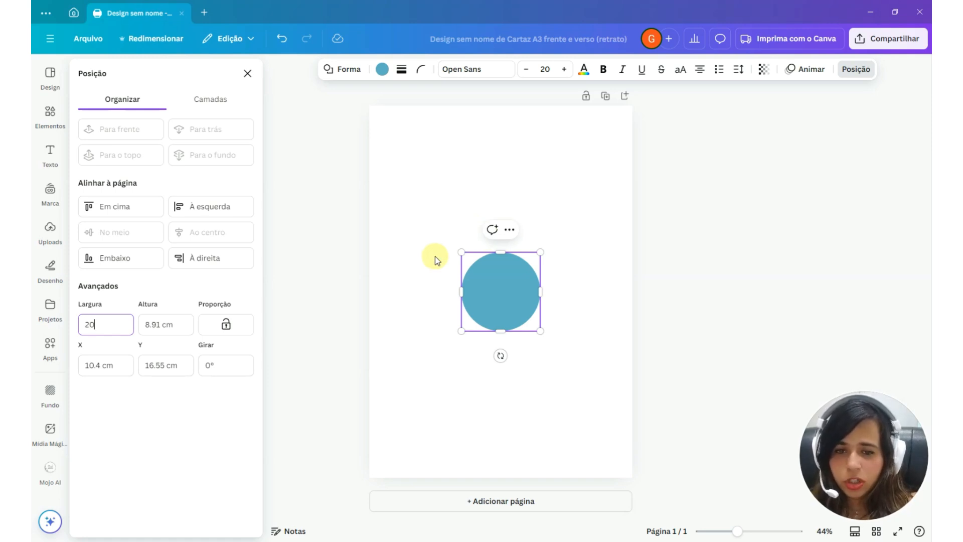
left_click(158, 325)
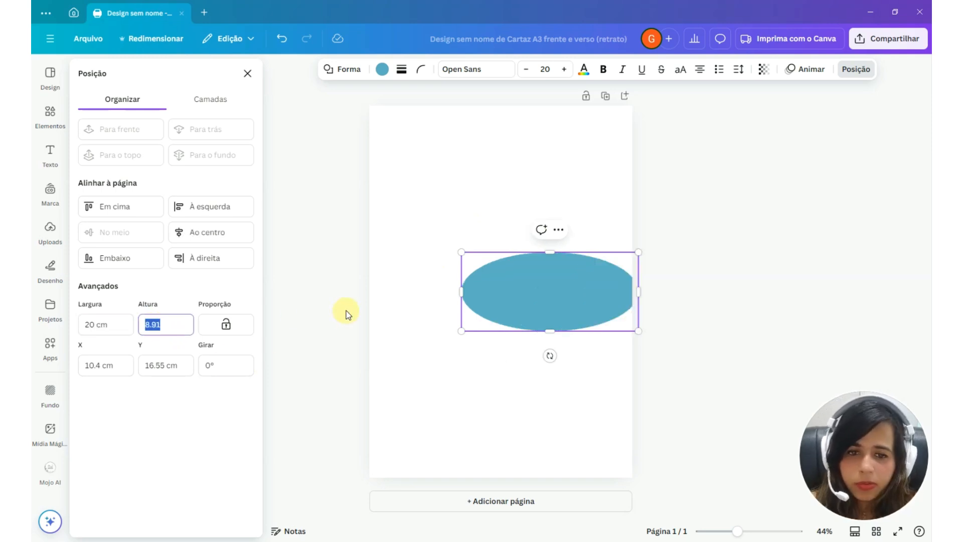
type("5")
key("Return")
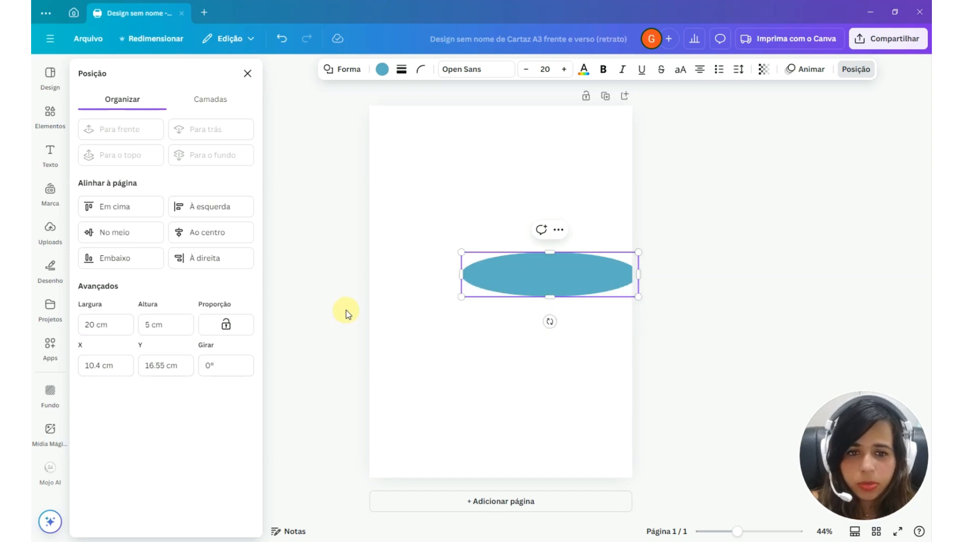
Center the ellipse horizontally at Y 14 cm, then duplicate it and place the copy in the lower part of the page
left_click_drag(606, 278, 556, 255)
left_click(508, 210)
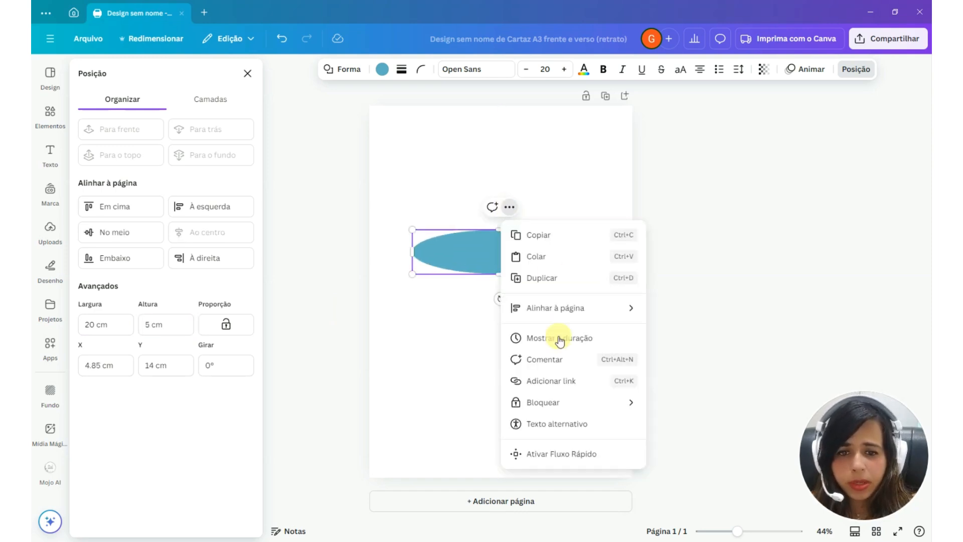
left_click(540, 278)
left_click_drag(530, 274, 528, 385)
Add a square shape between the ellipses and set its width to 20 cm and height to 10 cm
left_click(48, 119)
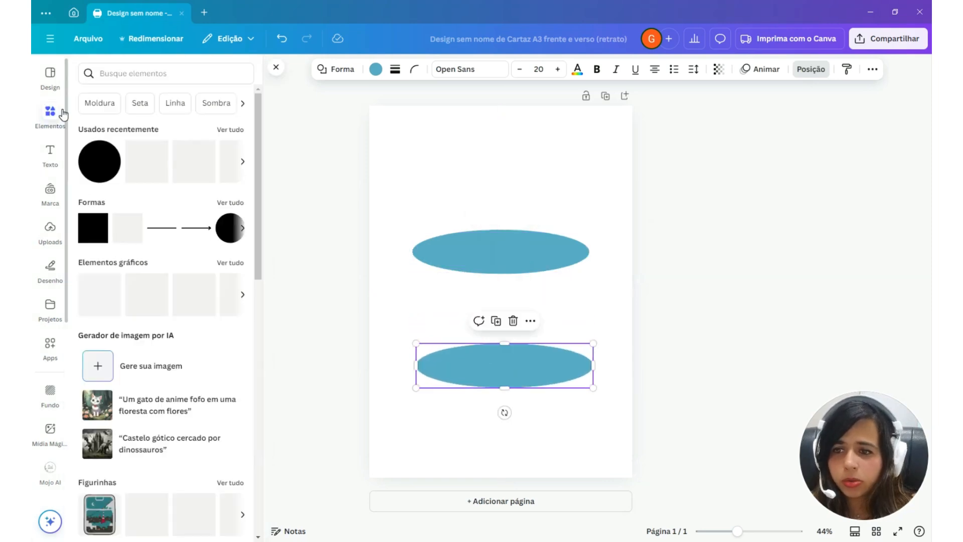
left_click(194, 161)
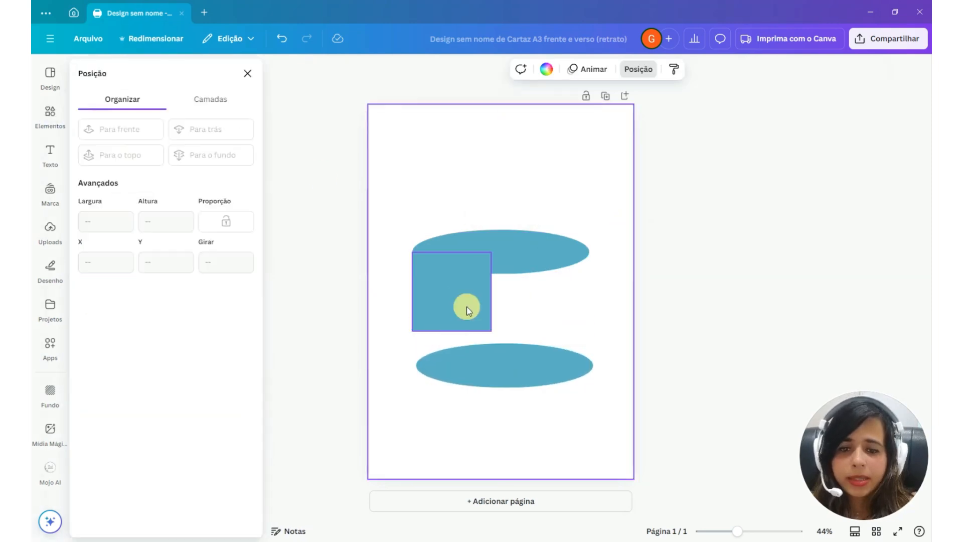
left_click(460, 315)
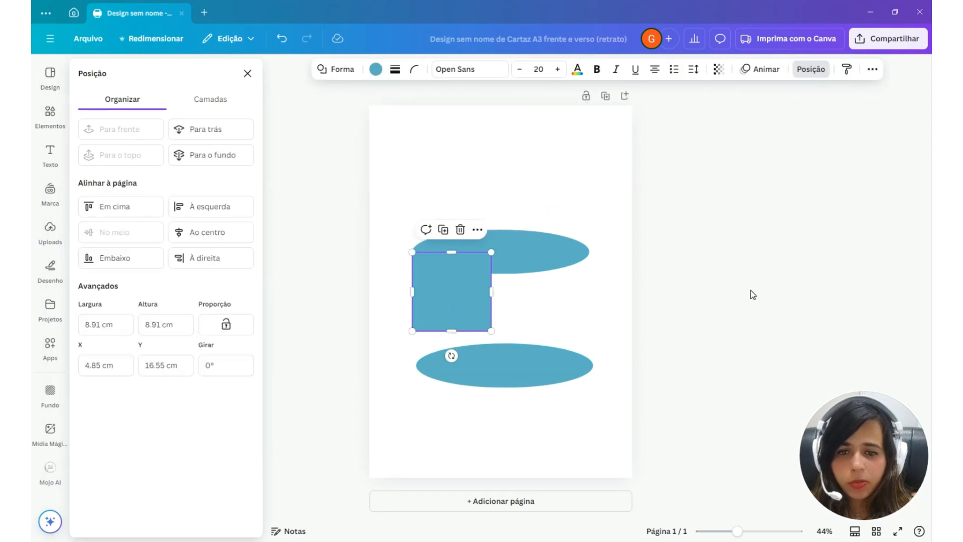
left_click(751, 68)
left_click(751, 69)
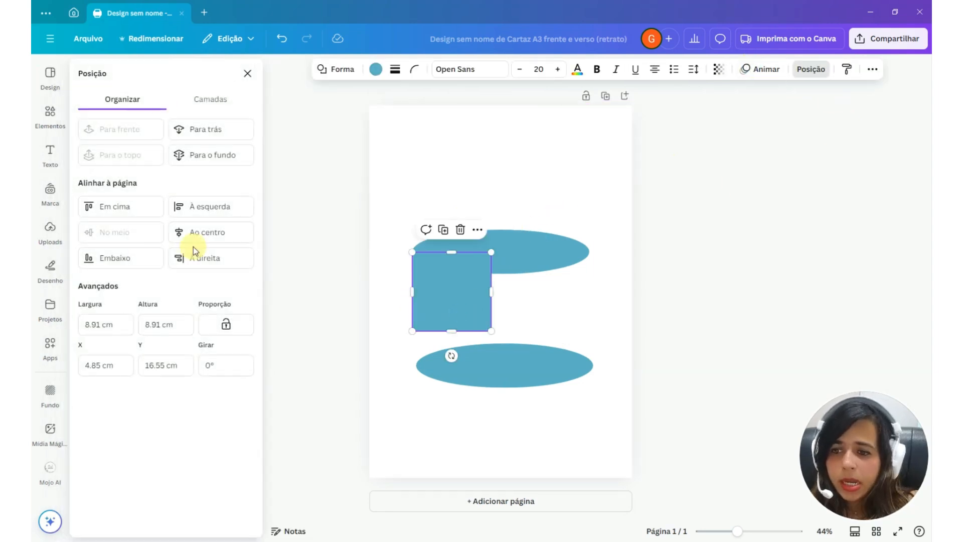
left_click(91, 323)
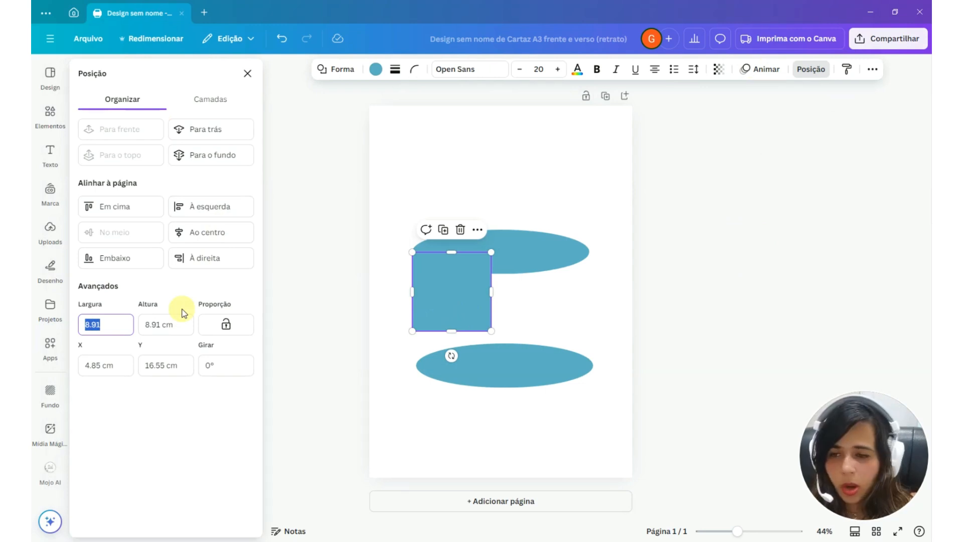
type("20")
key("Tab")
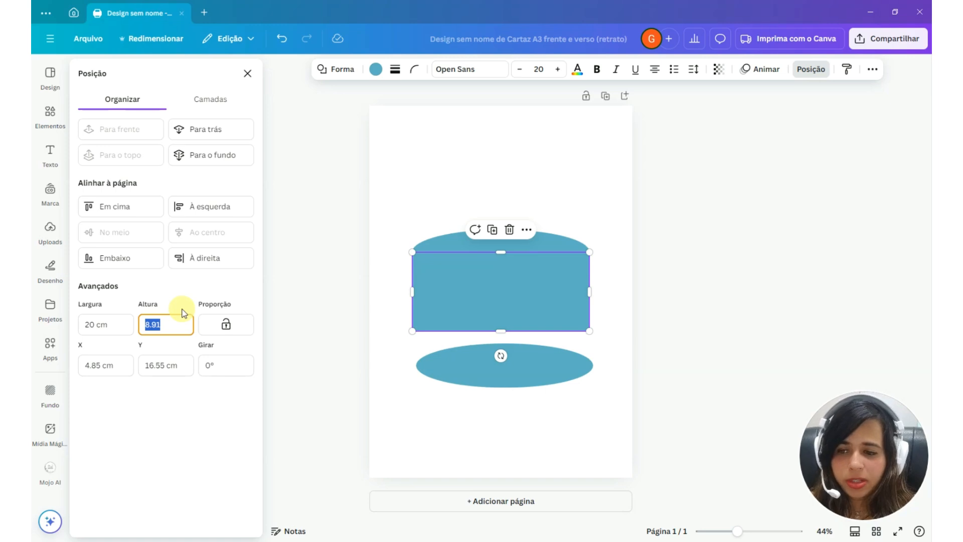
key("Return")
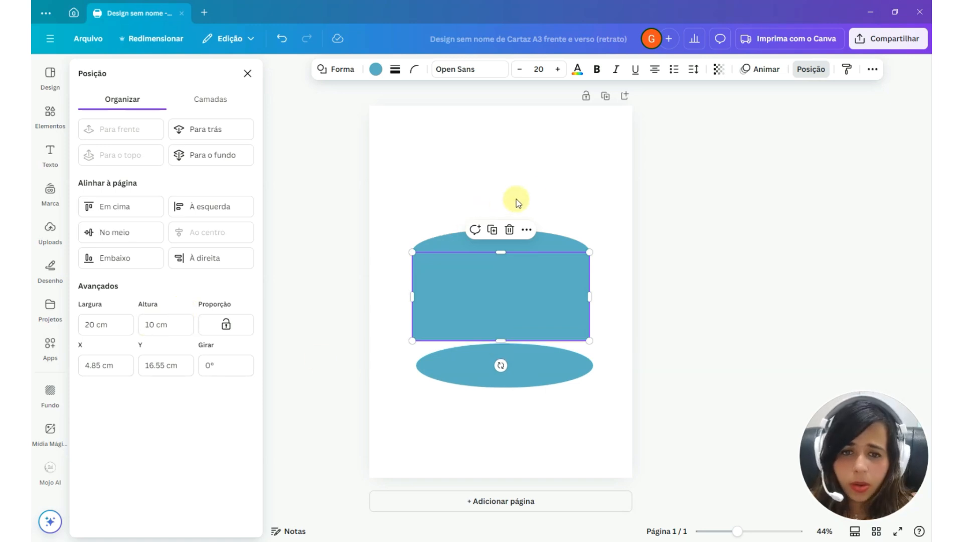
Bring the upper ellipse in front of the rectangle and move the lower ellipse onto the rectangle's bottom edge
left_click(534, 197)
left_click(185, 99)
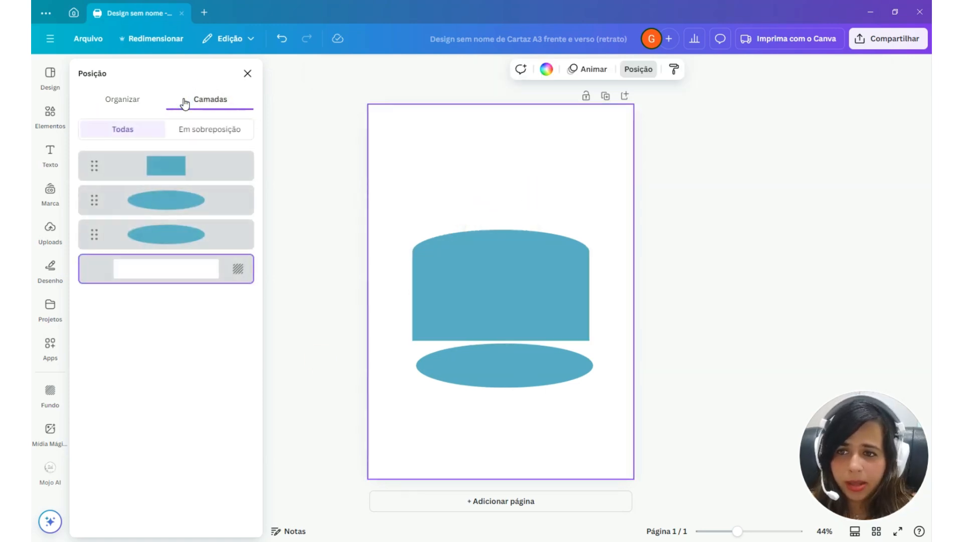
left_click(460, 236)
left_click_drag(203, 239, 166, 158)
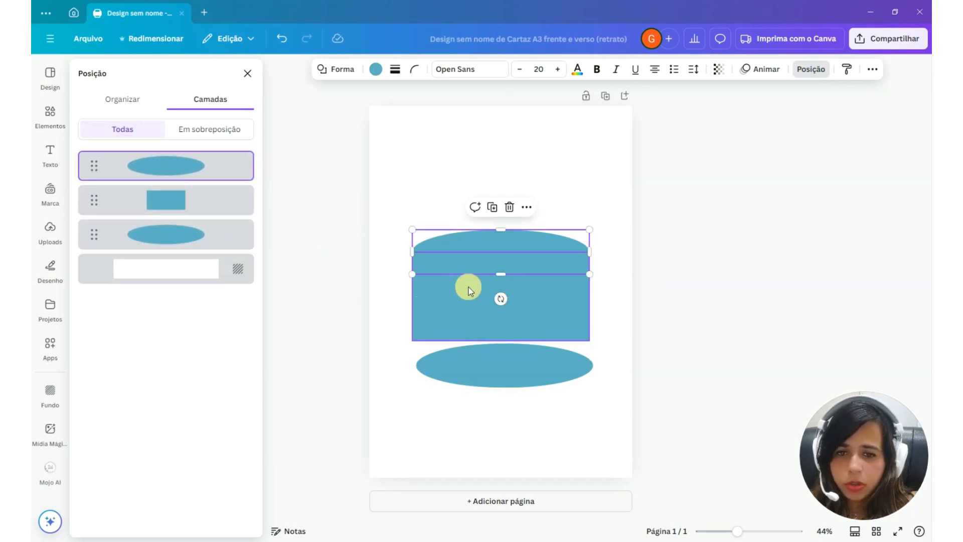
left_click_drag(550, 310, 550, 311)
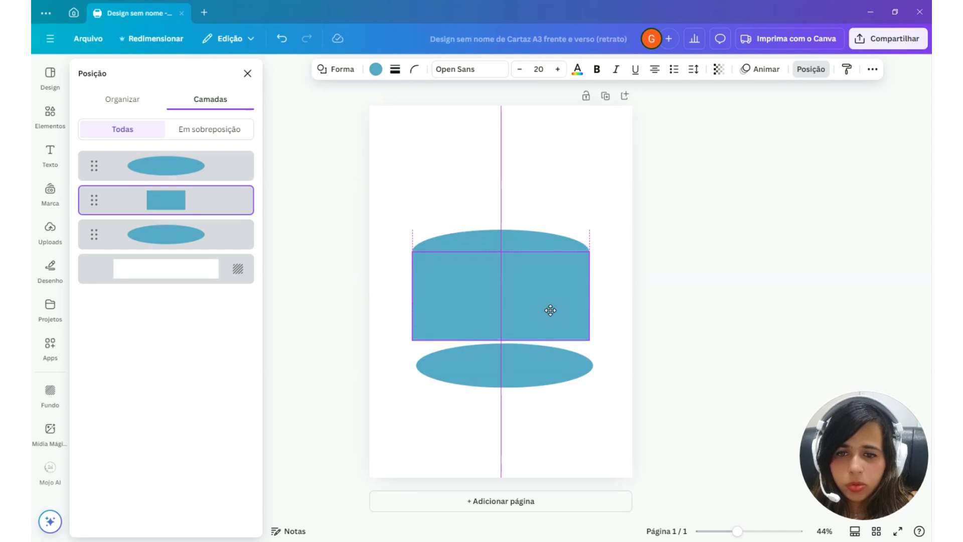
left_click_drag(544, 368, 540, 343)
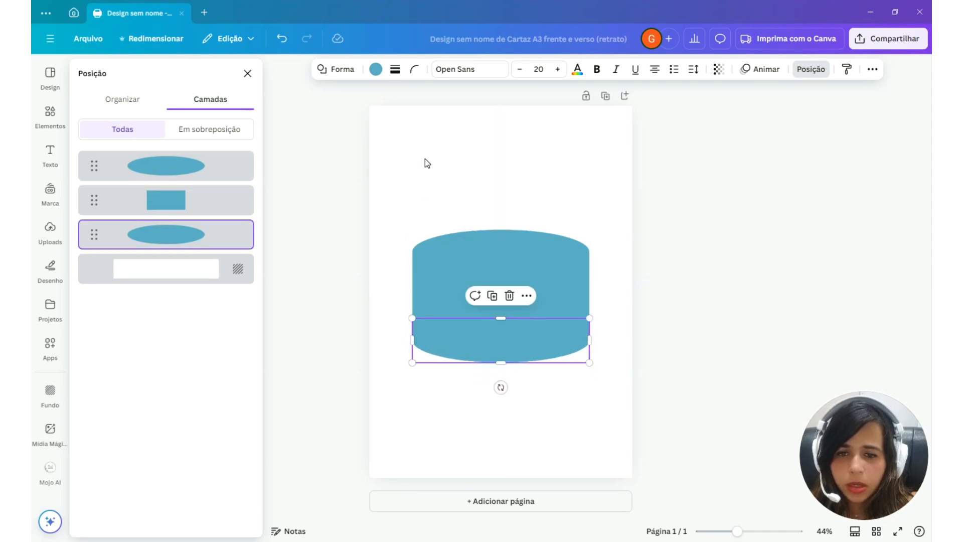
Offset the rectangle to the right, and align it with both ellipses on a common horizontal center
left_click_drag(421, 160, 531, 410)
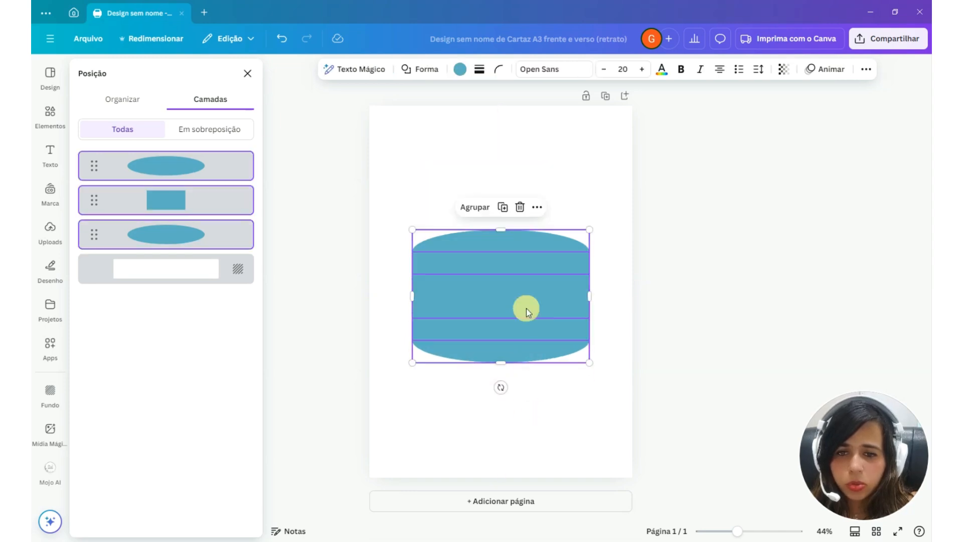
left_click(130, 104)
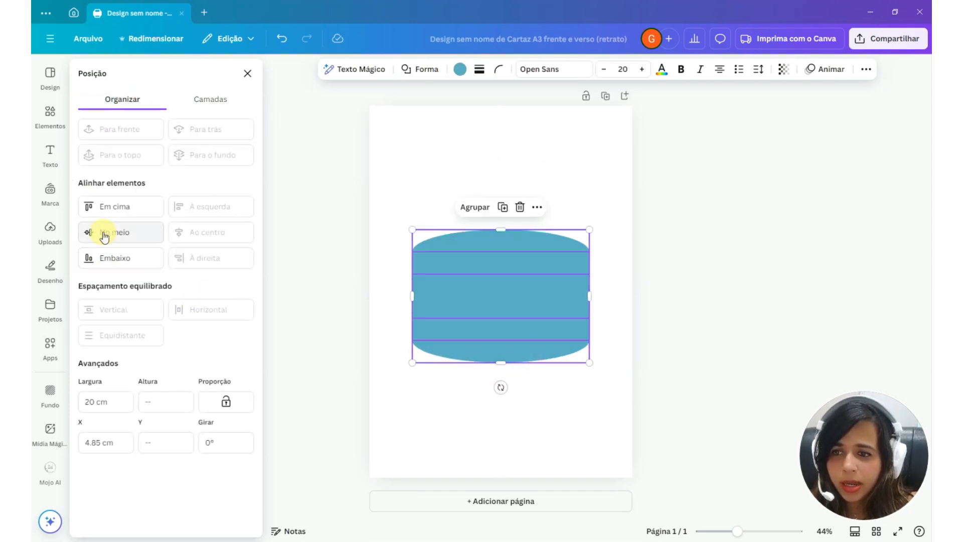
left_click(468, 292)
left_click_drag(468, 292, 499, 285)
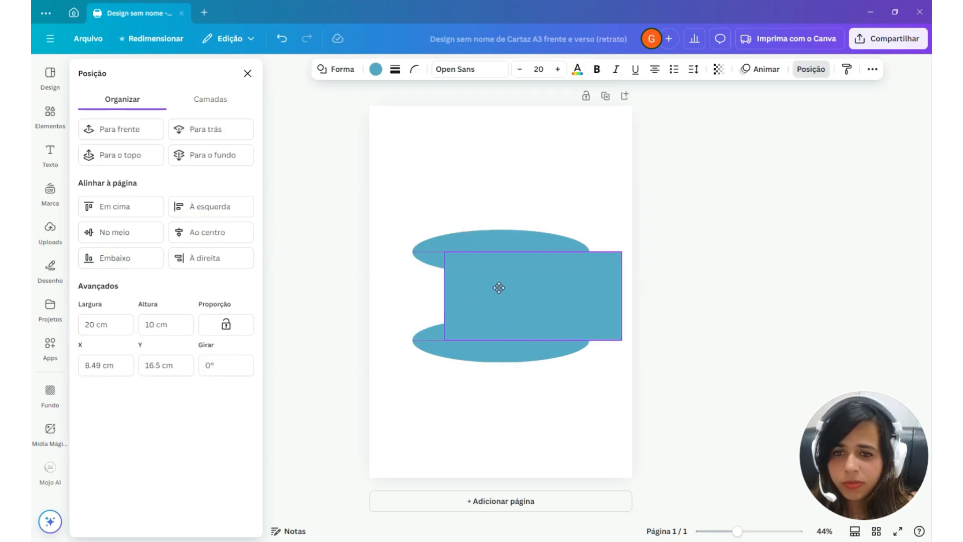
left_click_drag(399, 215, 512, 421)
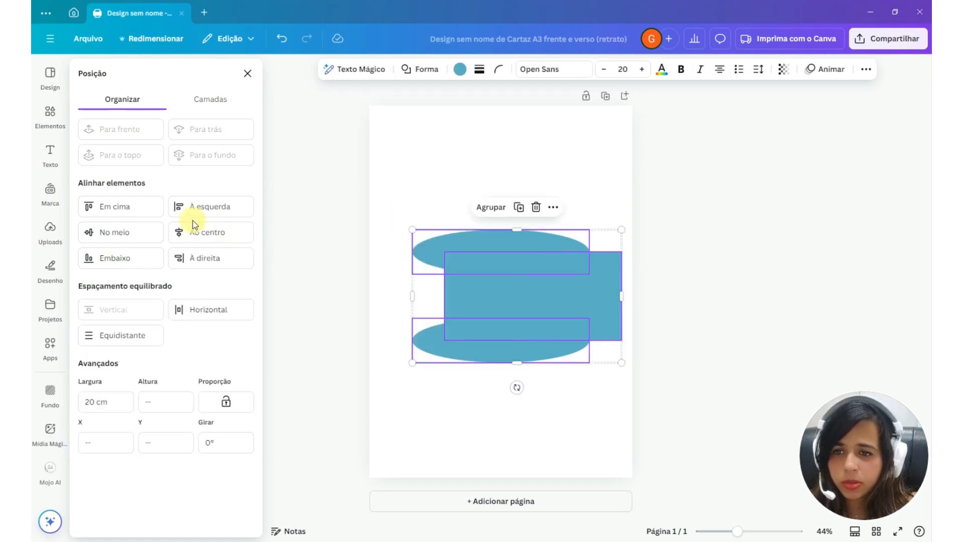
left_click(196, 240)
left_click(372, 216)
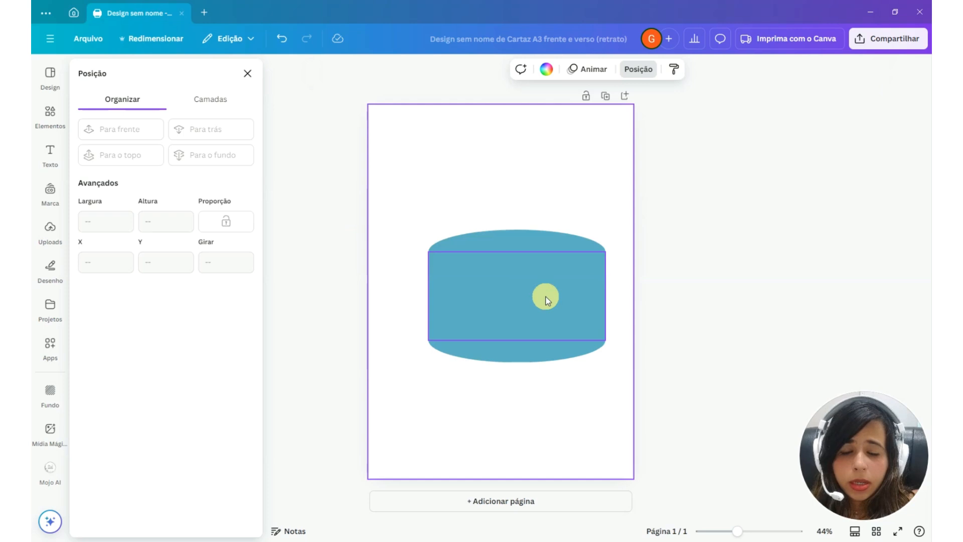
Recolor the upper ellipse with the lighter blue #73CADD to form the cylinder's top face
left_click(574, 238)
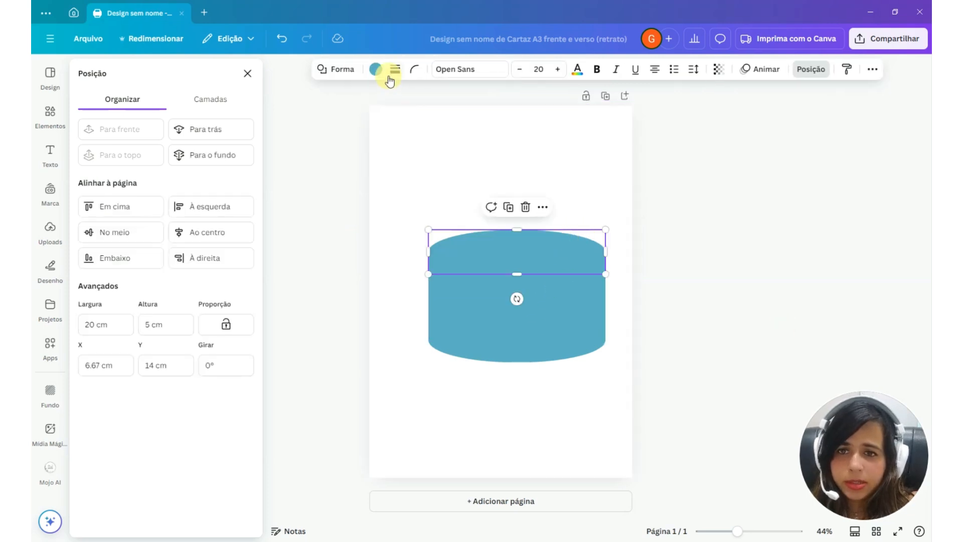
left_click(373, 70)
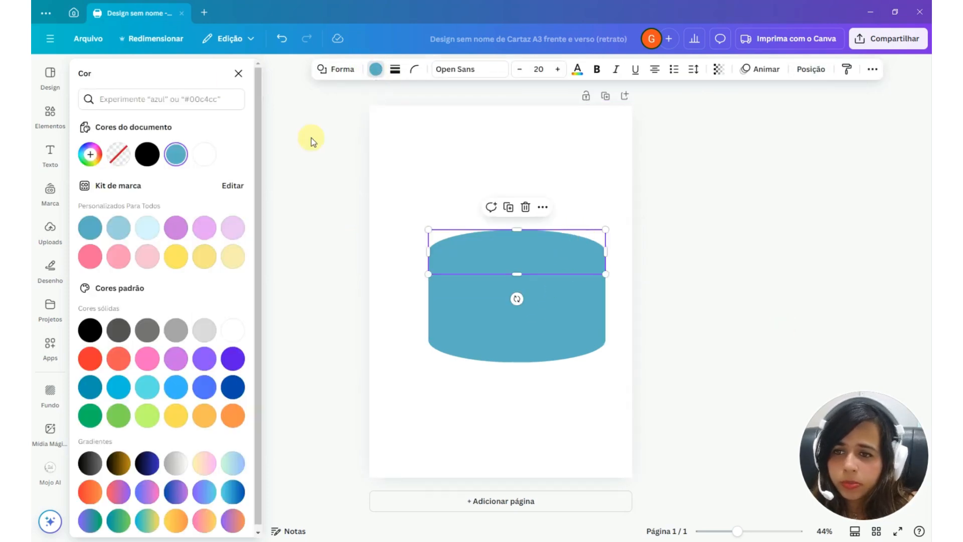
left_click(176, 154)
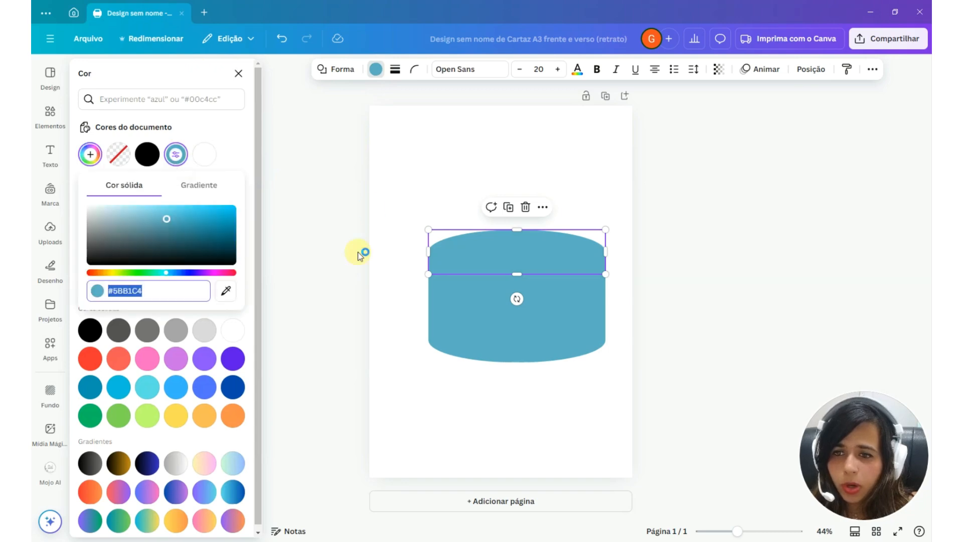
left_click(158, 214)
left_click_drag(156, 213, 158, 213)
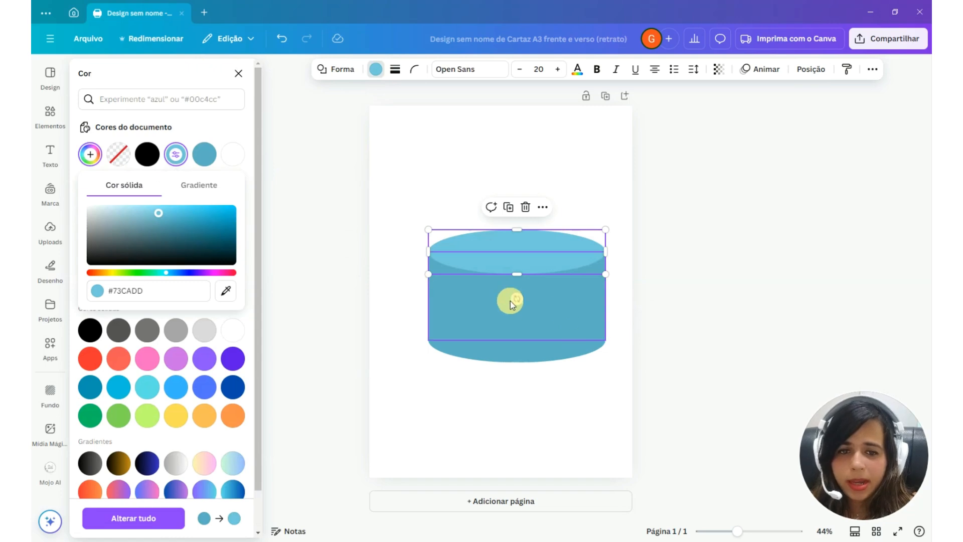
left_click(408, 194)
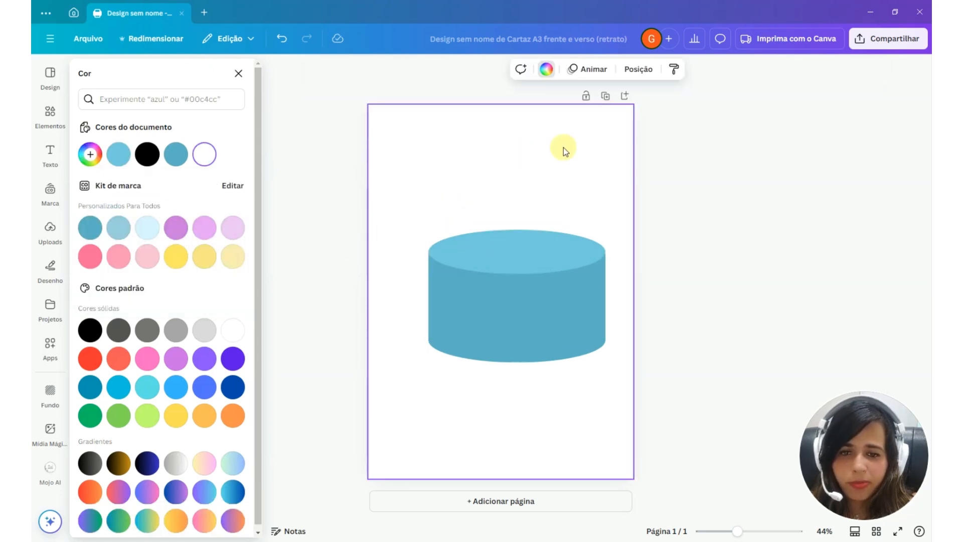
Duplicate the cylinder's bottom ellipse and place the copy slightly below the original, horizontally centered with the cylinder
left_click(532, 358)
left_click(509, 298)
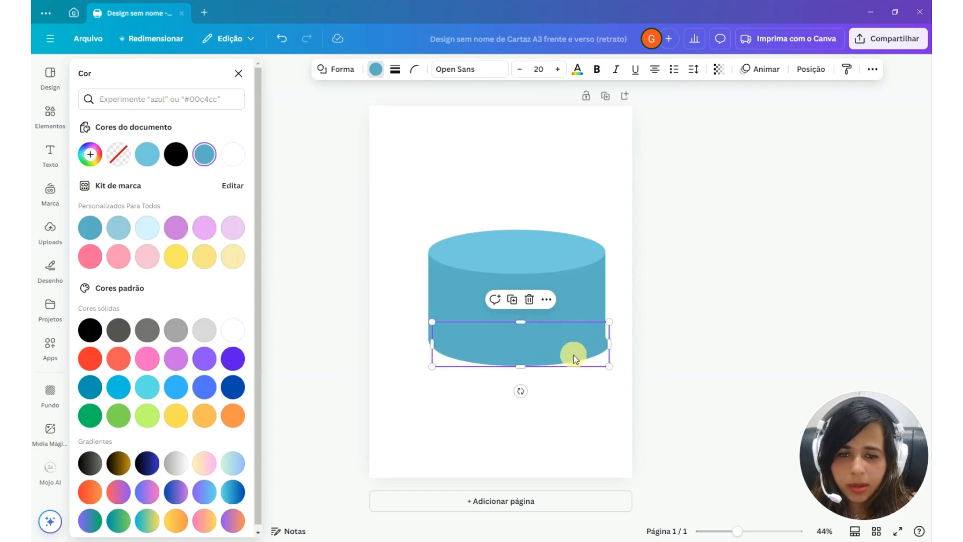
left_click_drag(572, 354, 561, 363)
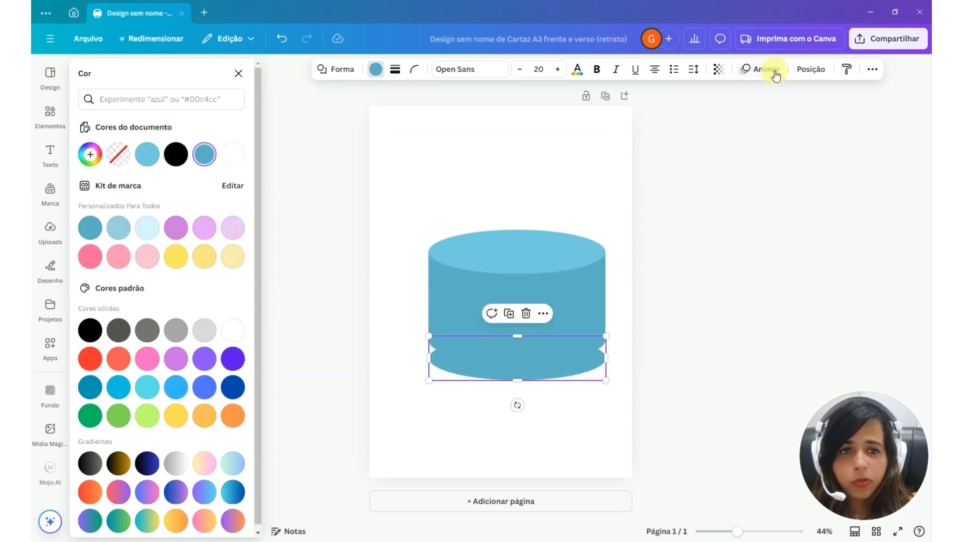
Try a width of 30 cm for the ellipse copy, settle on 25 cm, and reposition it roughly centered beneath the cylinder
left_click(802, 69)
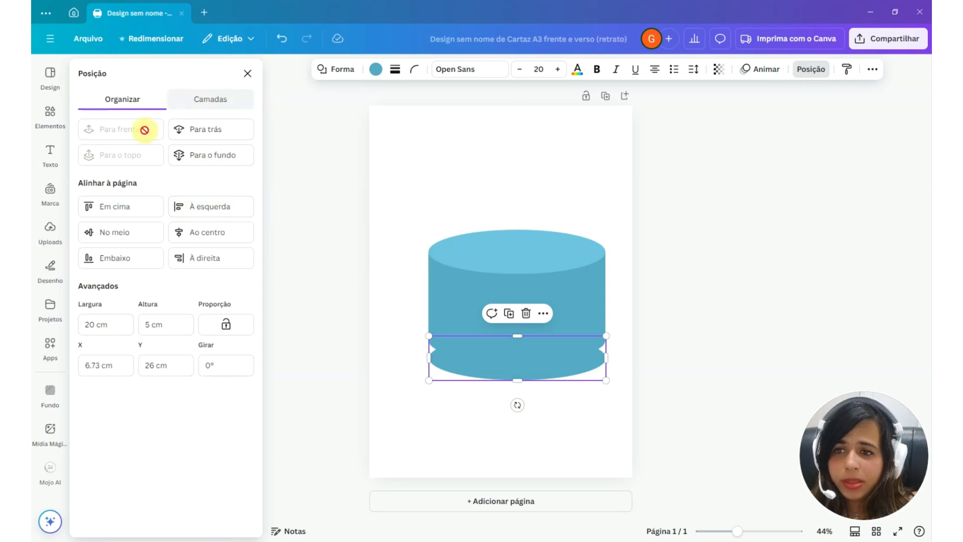
left_click(94, 327)
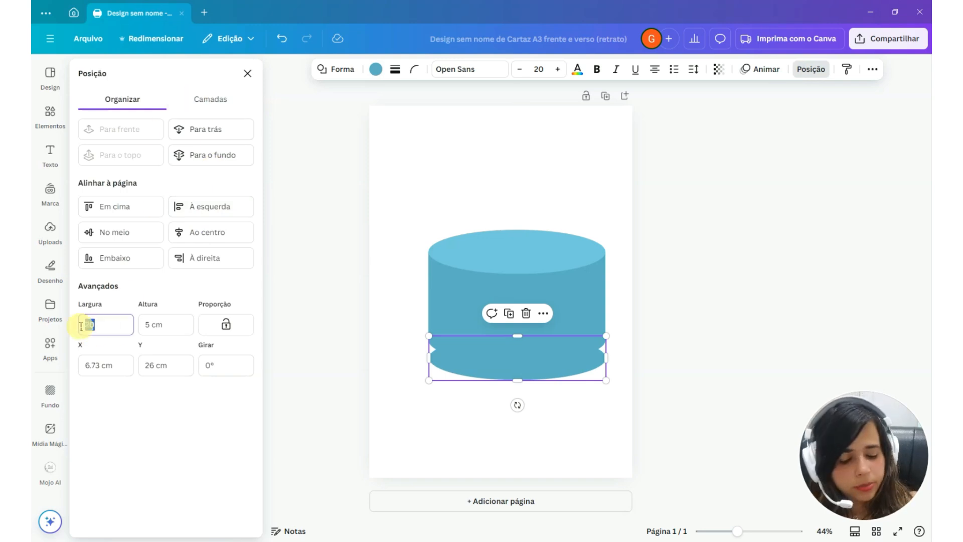
type("30")
key("Return")
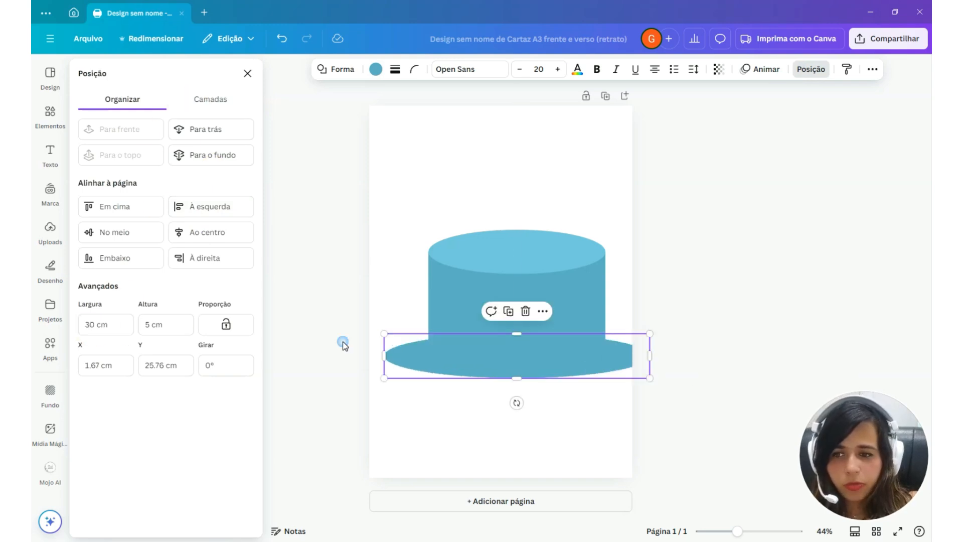
left_click_drag(101, 326, 33, 328)
type("25")
key("Return")
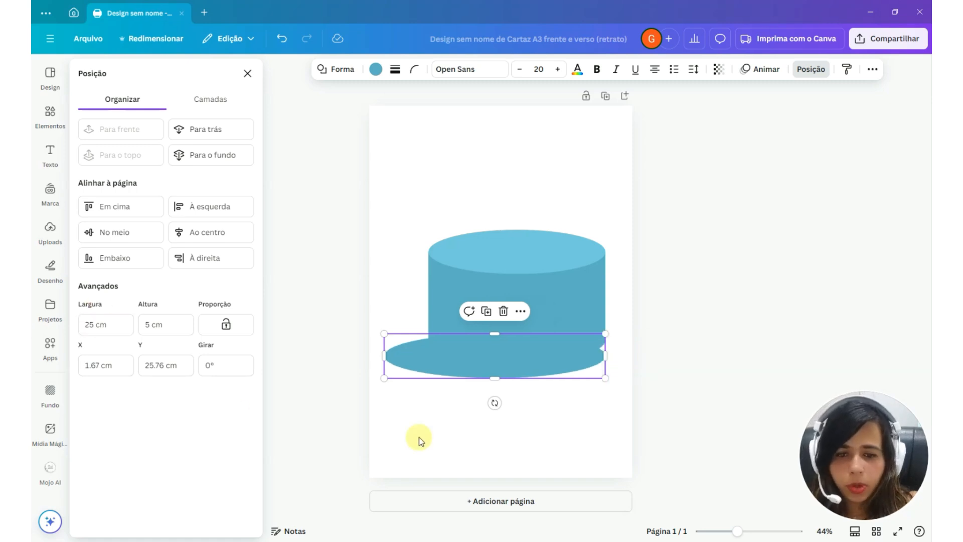
left_click_drag(518, 359, 531, 356)
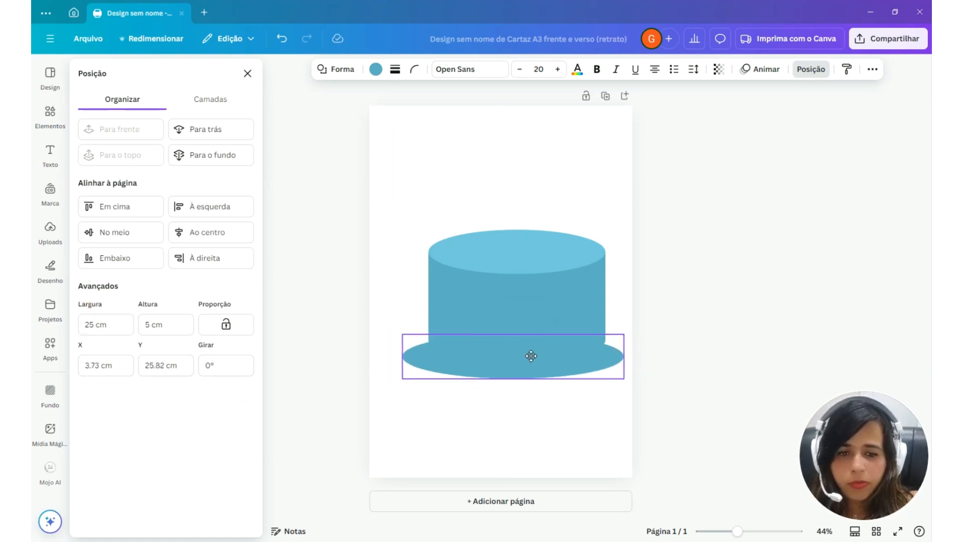
Send the 25 cm ellipse behind the cylinder shapes, recolor it light gray, and shift it slightly upward
left_click(213, 98)
left_click_drag(169, 170, 179, 281)
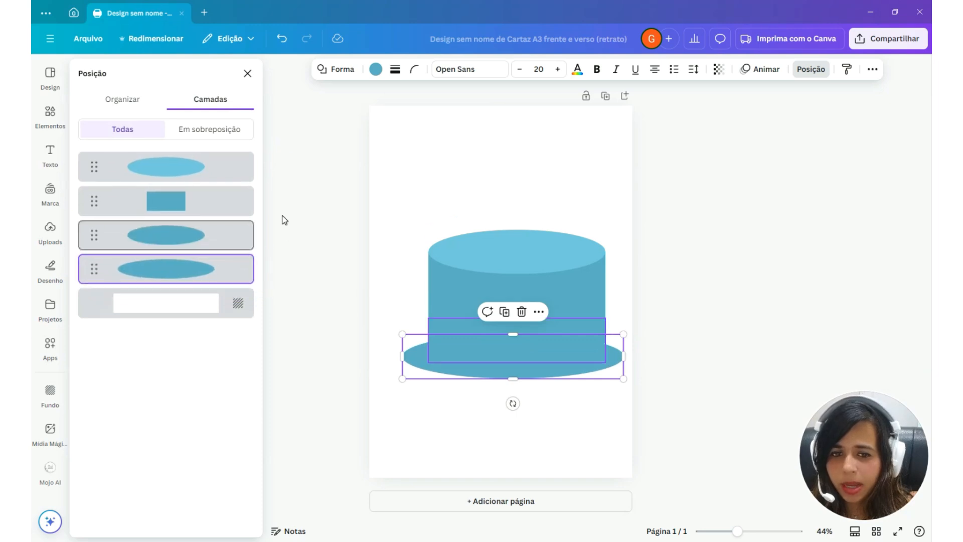
left_click(376, 68)
left_click(203, 330)
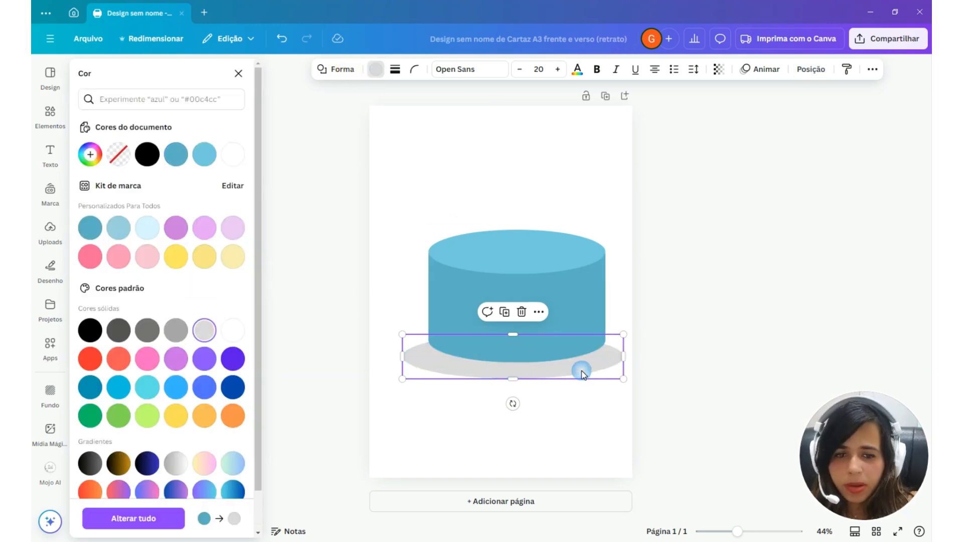
left_click_drag(555, 376, 556, 368)
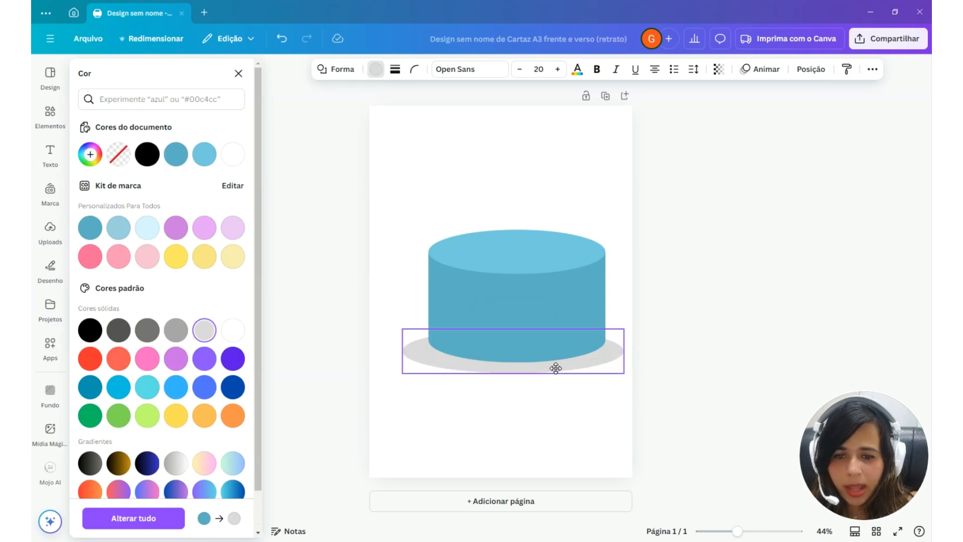
Set the gray ellipse's height to 8 cm and center it around the cylinder's base as a cake board
left_click(810, 68)
left_click(117, 103)
left_click(149, 325)
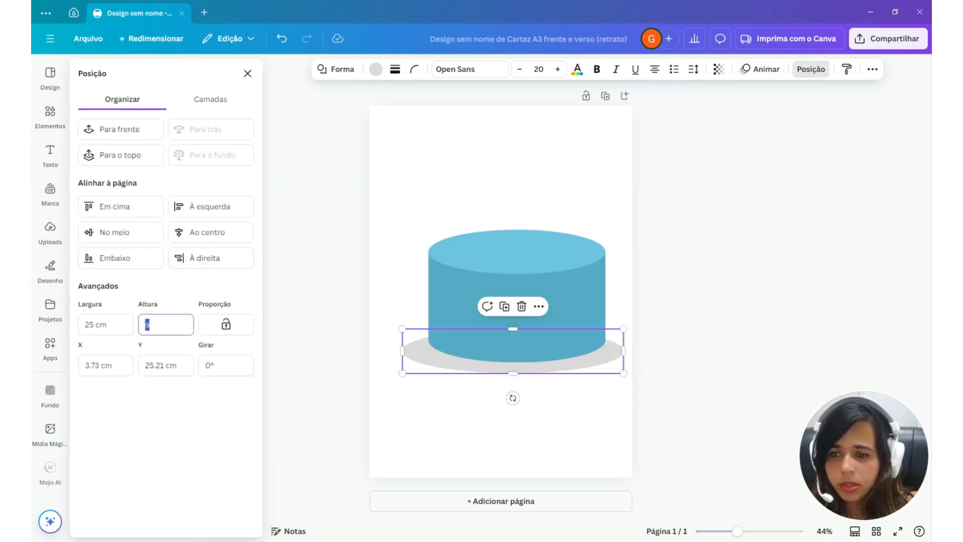
type("10")
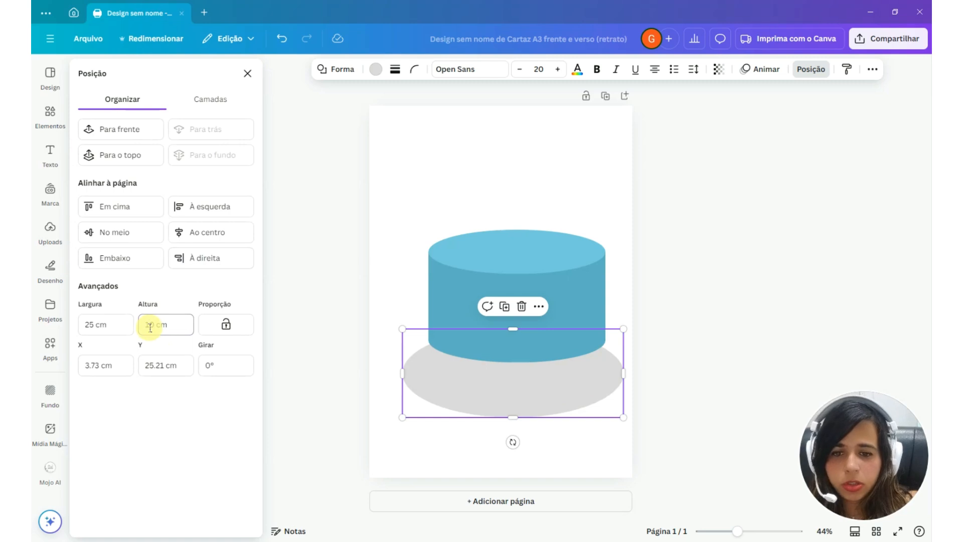
double_click(150, 325)
type("8")
key("Return")
left_click_drag(537, 391, 541, 369)
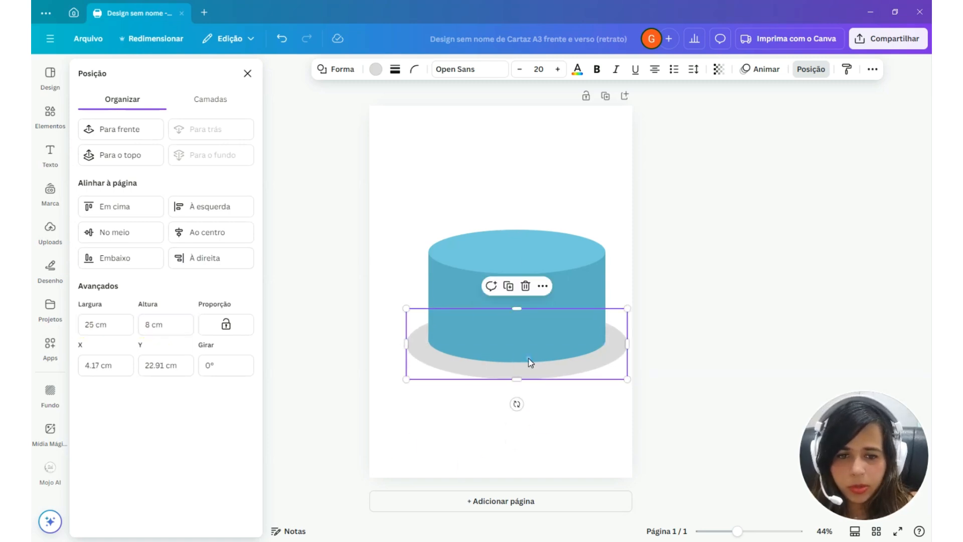
Duplicate the gray board ellipse, place the copy lower on the page, and send it behind all other shapes
left_click(508, 286)
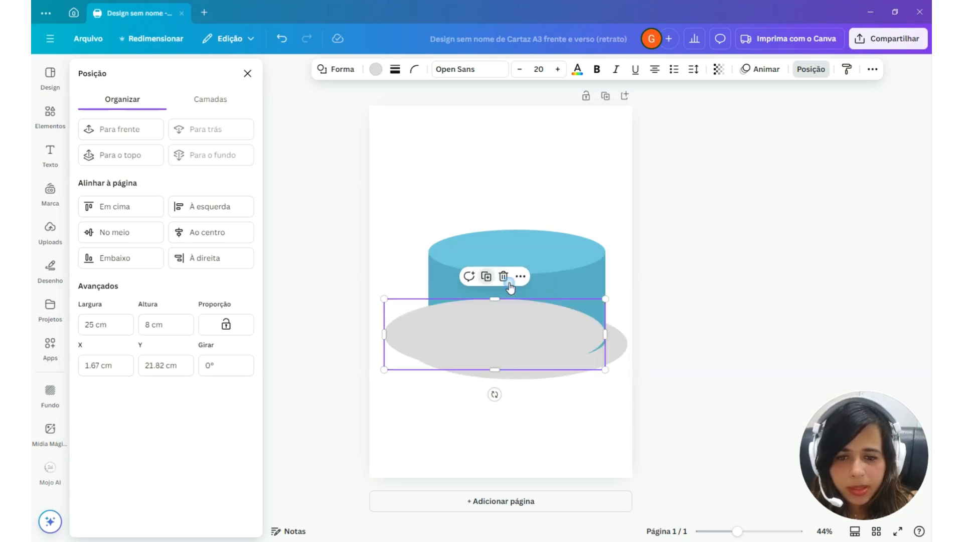
left_click_drag(532, 352, 559, 397)
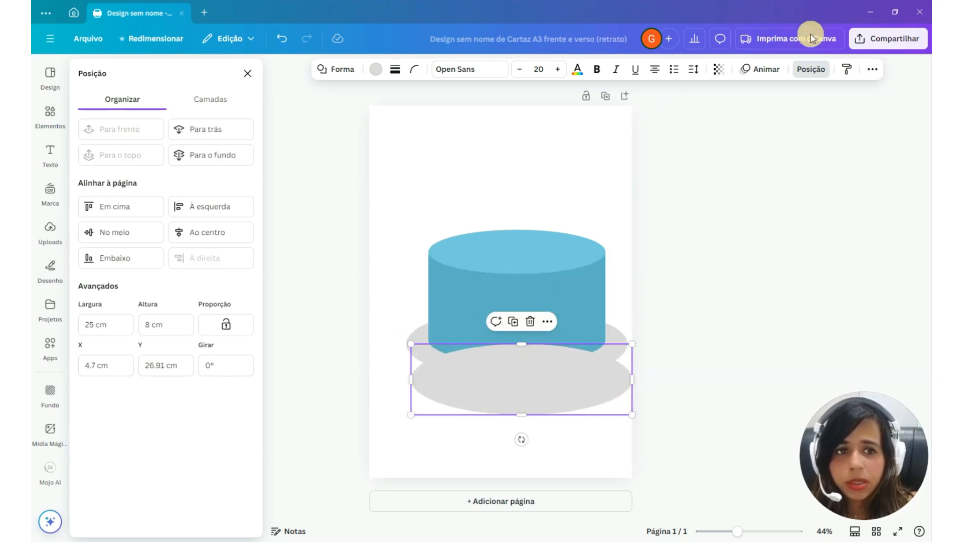
left_click(210, 99)
left_click_drag(170, 172, 174, 316)
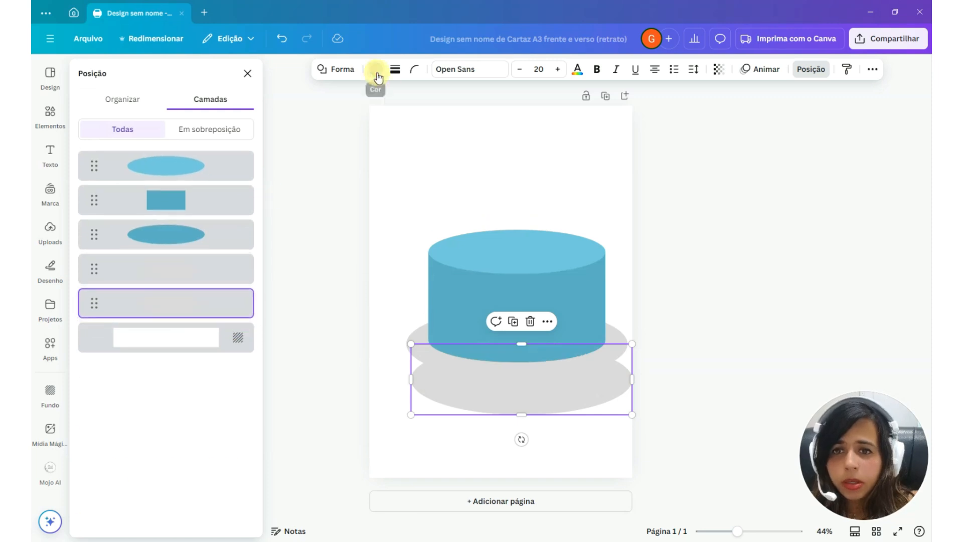
Recolor the rearmost ellipse dark brown and move it up under the gray board to form a thin rim
left_click(375, 69)
scroll(158, 381, "down", 1)
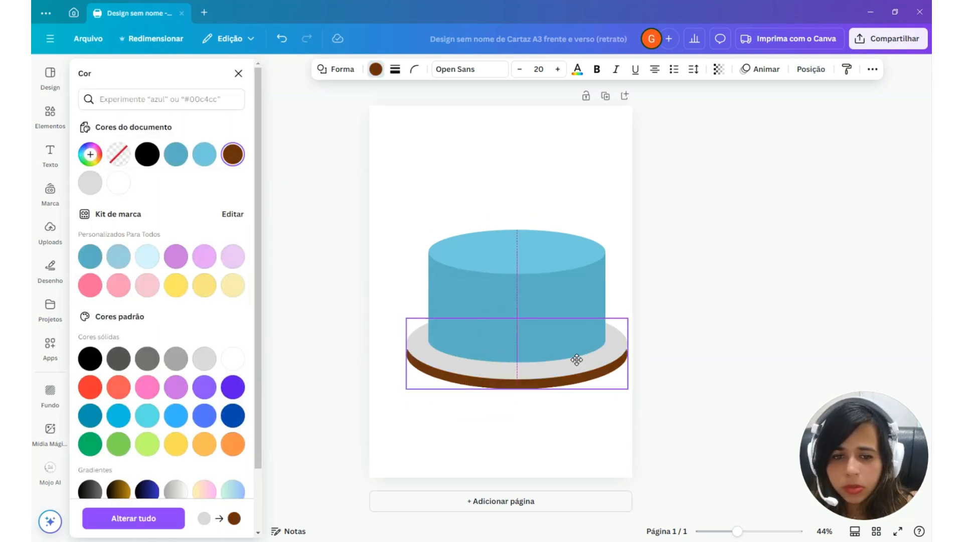
left_click_drag(576, 359, 576, 357)
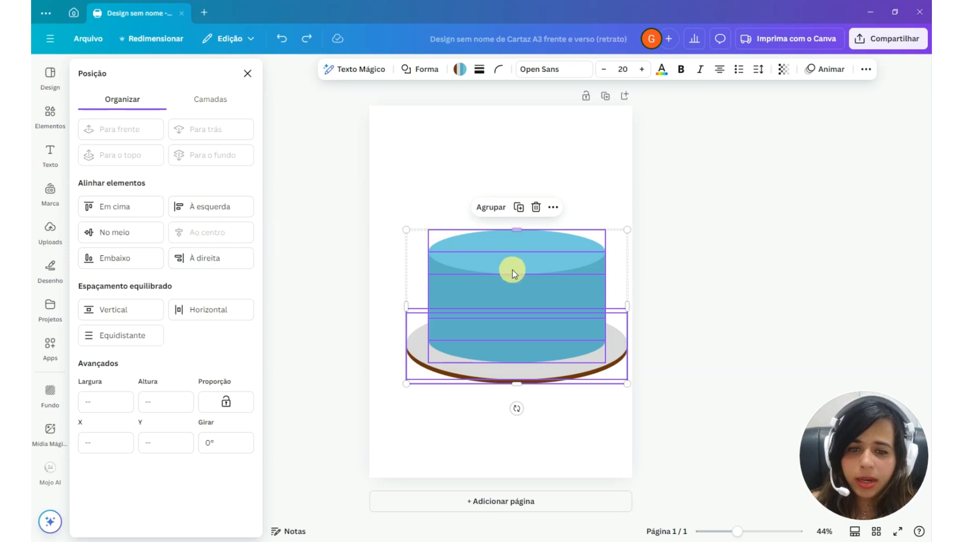
Center the cake and board horizontally in the lower part of the page, and group all their shapes
left_click_drag(578, 294, 562, 293)
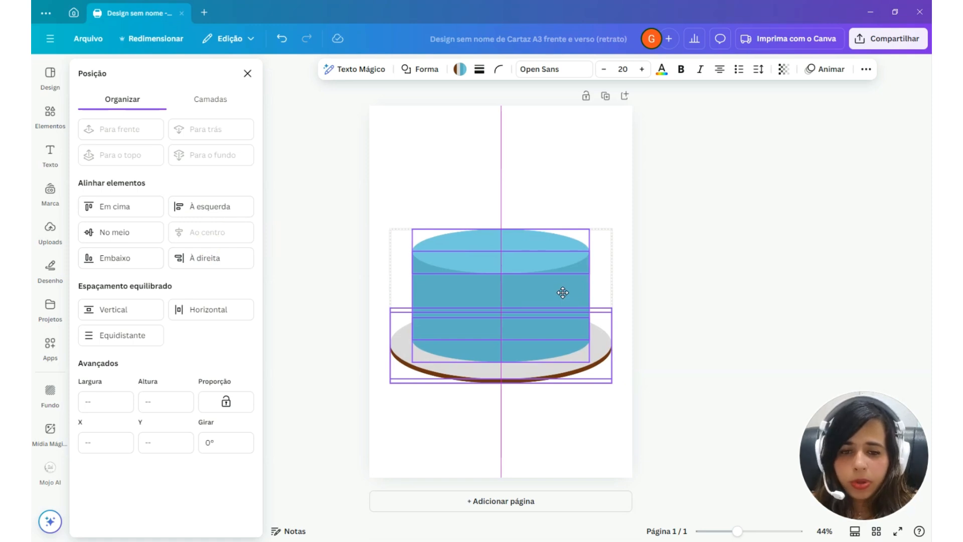
left_click_drag(562, 292, 558, 347)
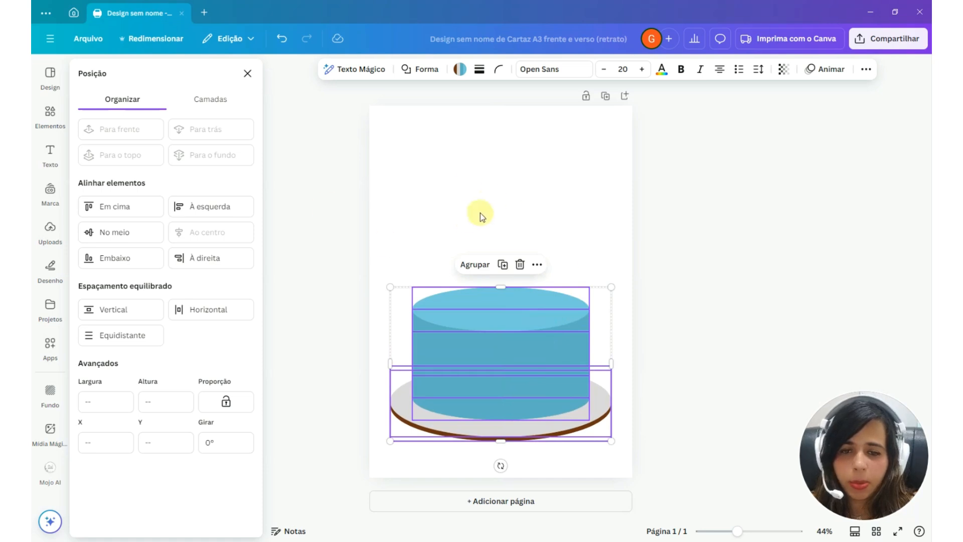
left_click(504, 179)
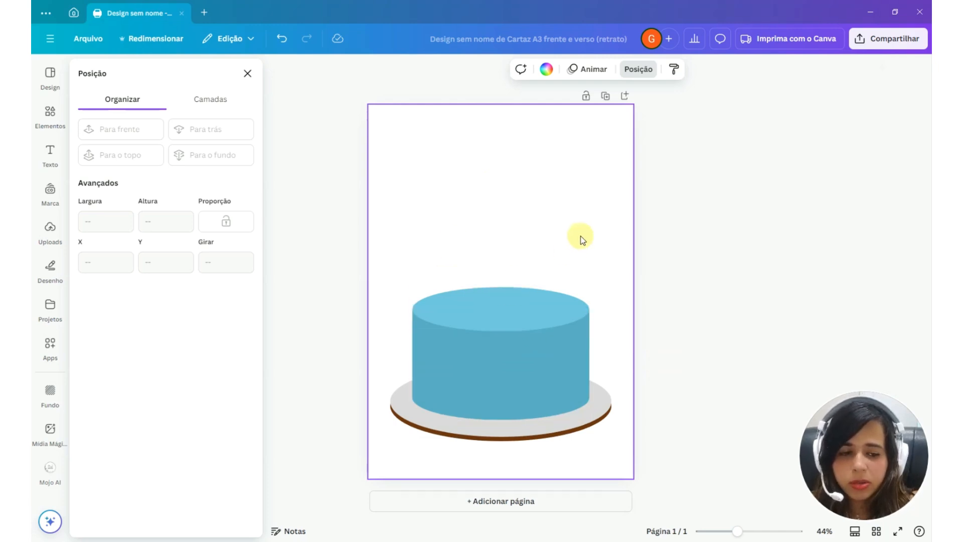
left_click_drag(509, 206, 544, 374)
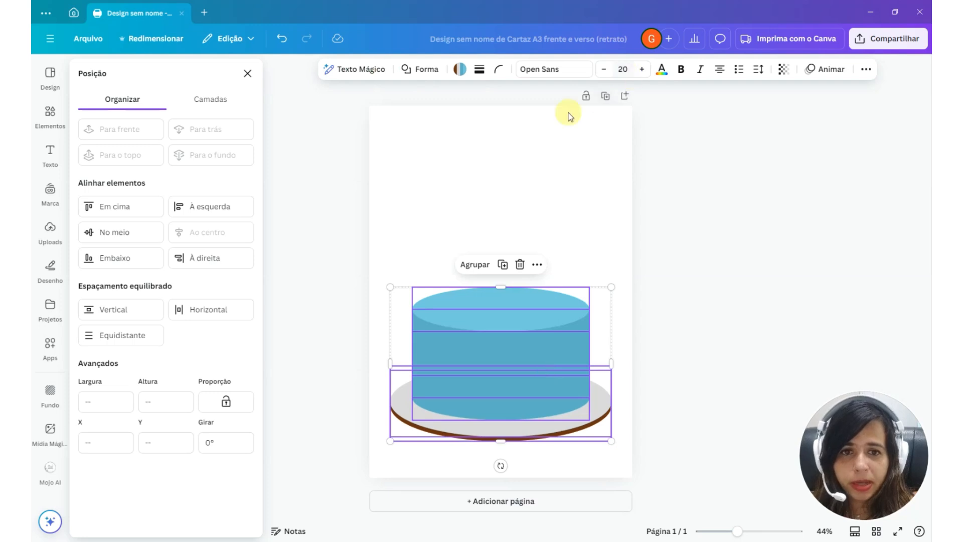
left_click(462, 263)
left_click(595, 229)
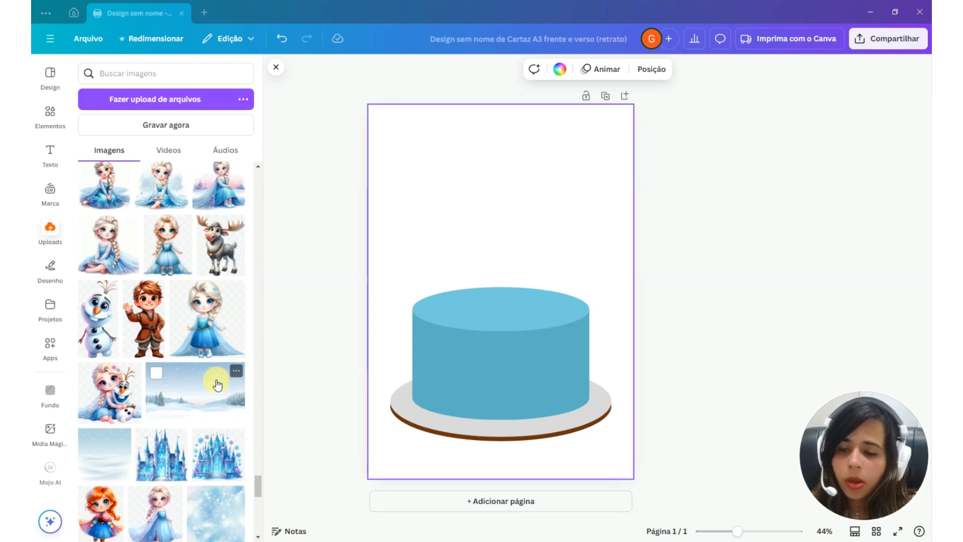
Insert the blue ice castle image from the uploads and position it above the cake, horizontally centered on the page
left_click(158, 472)
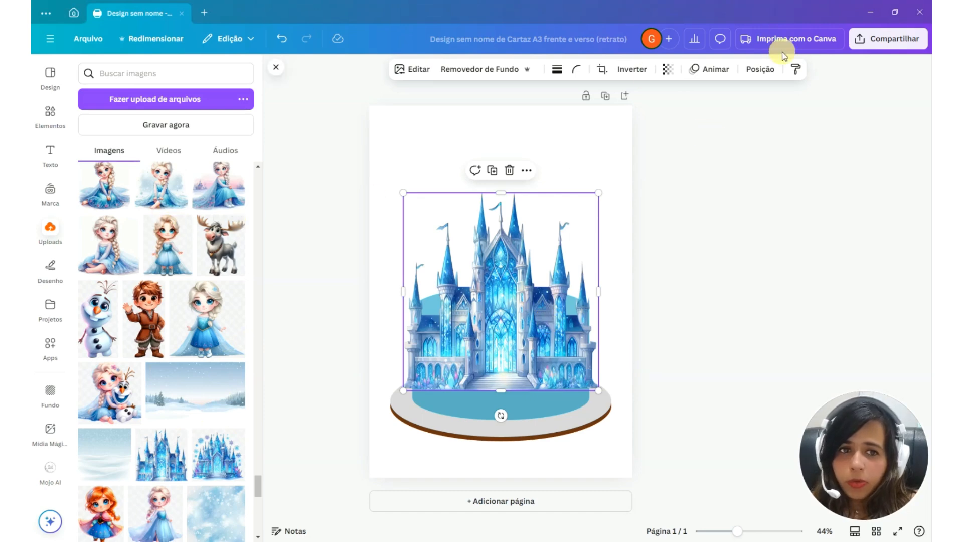
left_click(760, 69)
left_click_drag(500, 316, 517, 282)
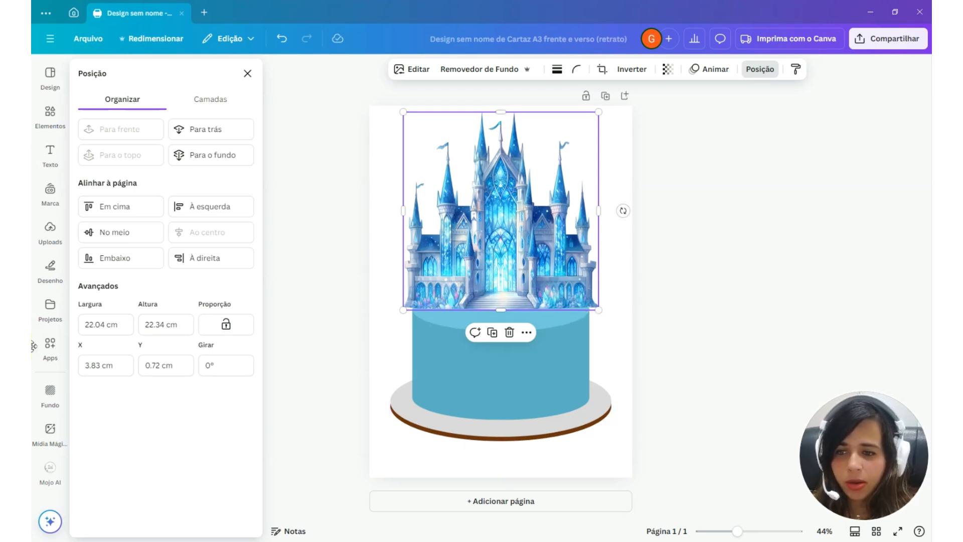
Lock the castle image's proportions, set its width to 18 cm, and rest it centered on the cake's top
left_click(83, 325)
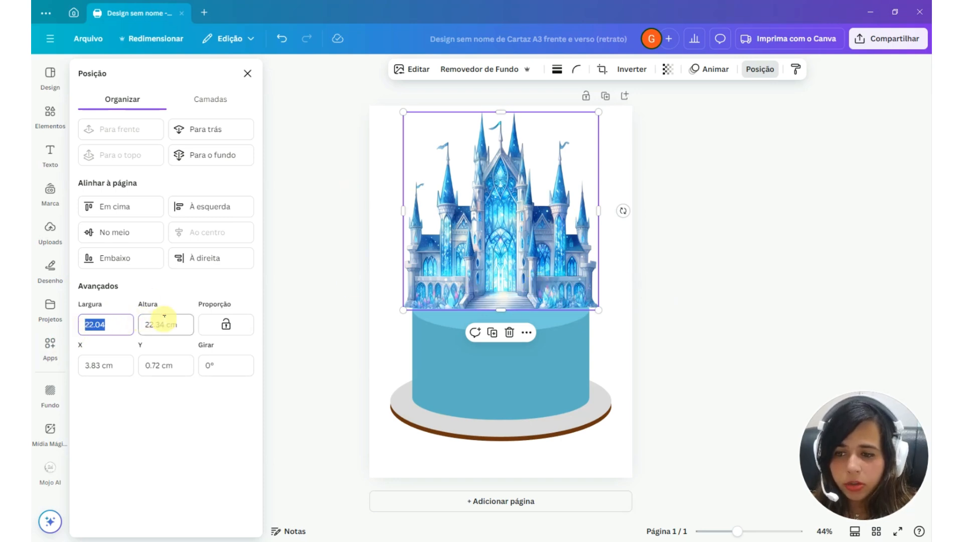
left_click(416, 199)
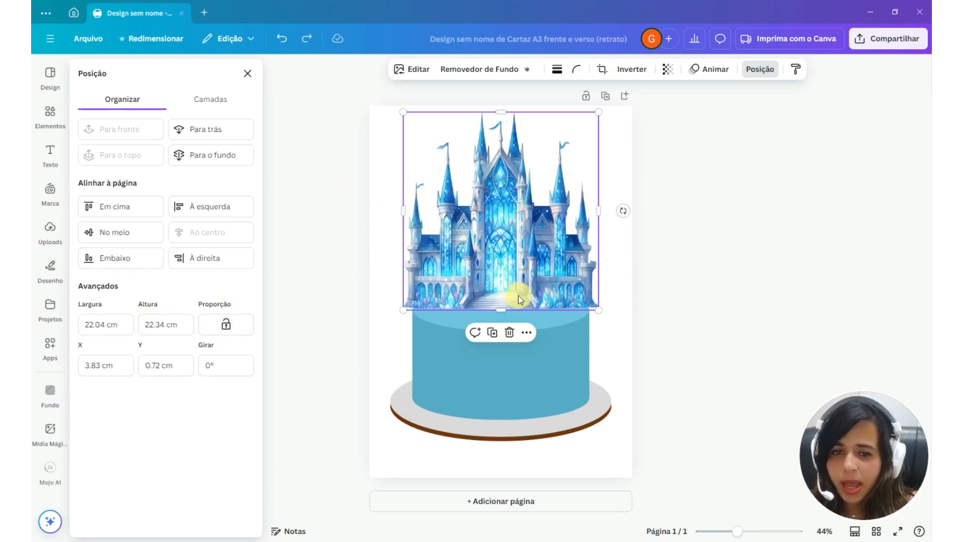
left_click(228, 328)
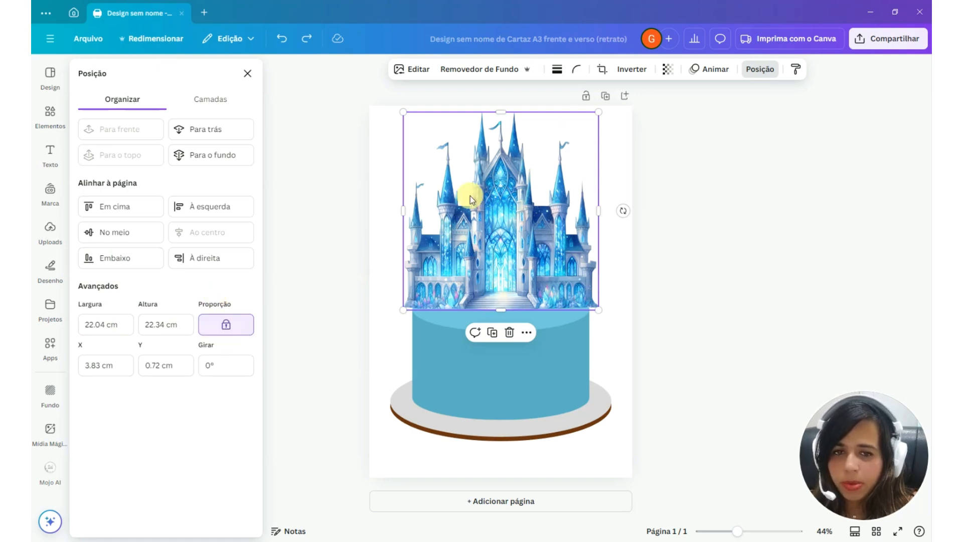
left_click_drag(108, 324, 81, 321)
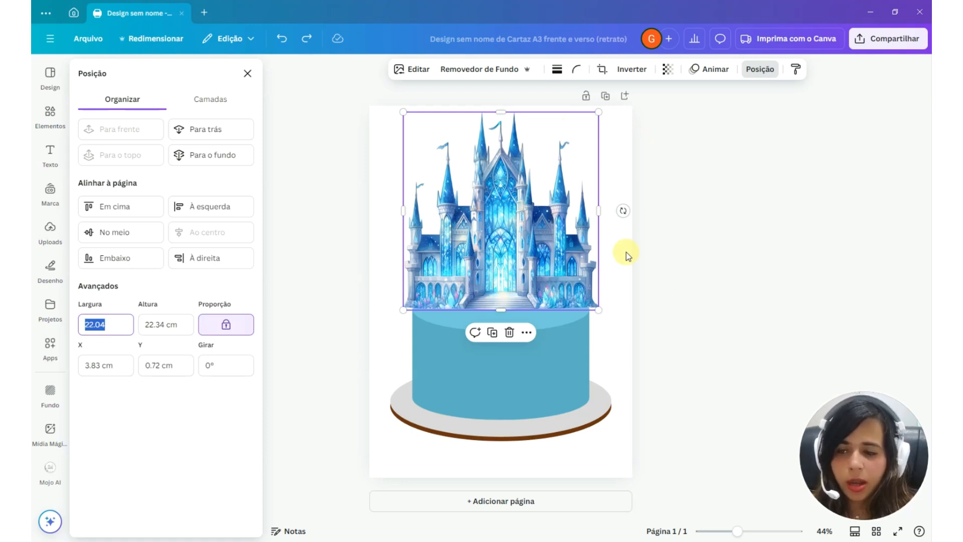
type("18")
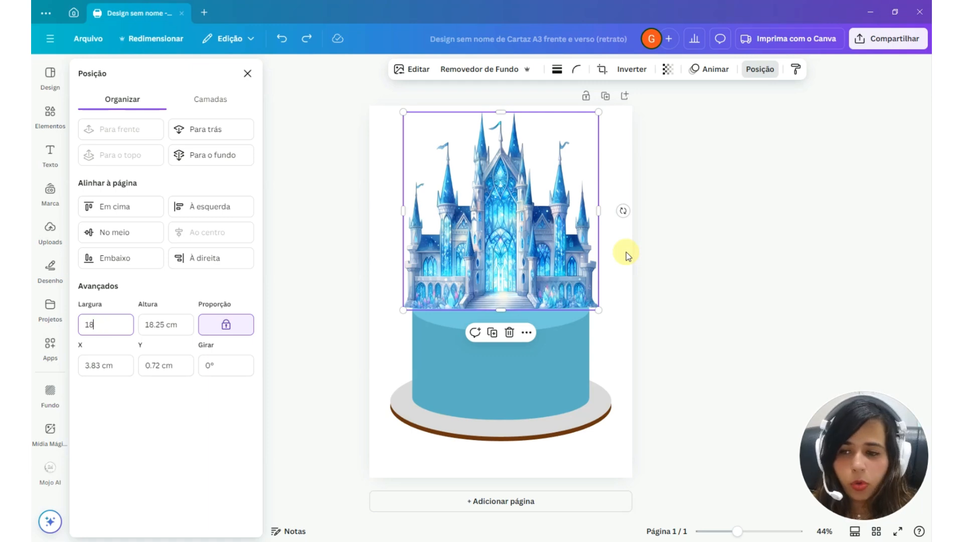
key("Return")
left_click_drag(521, 220, 540, 251)
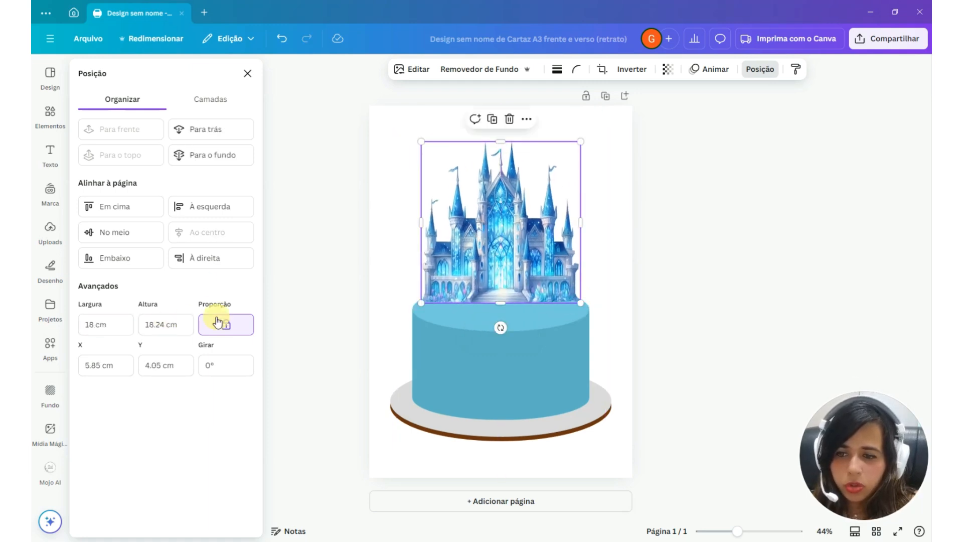
Set the castle image's height to 15 cm and place it centered on the cake's top face
left_click(184, 326)
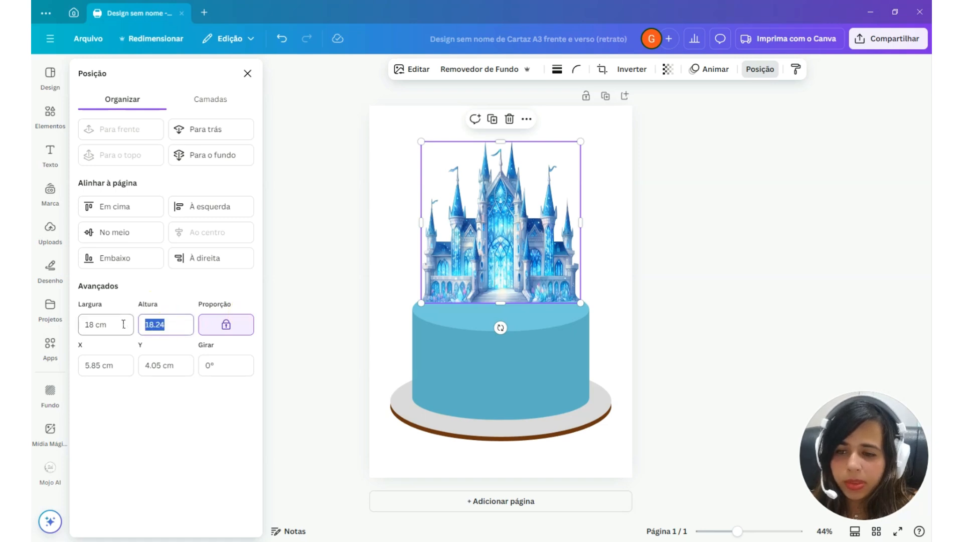
type("15")
key("Return")
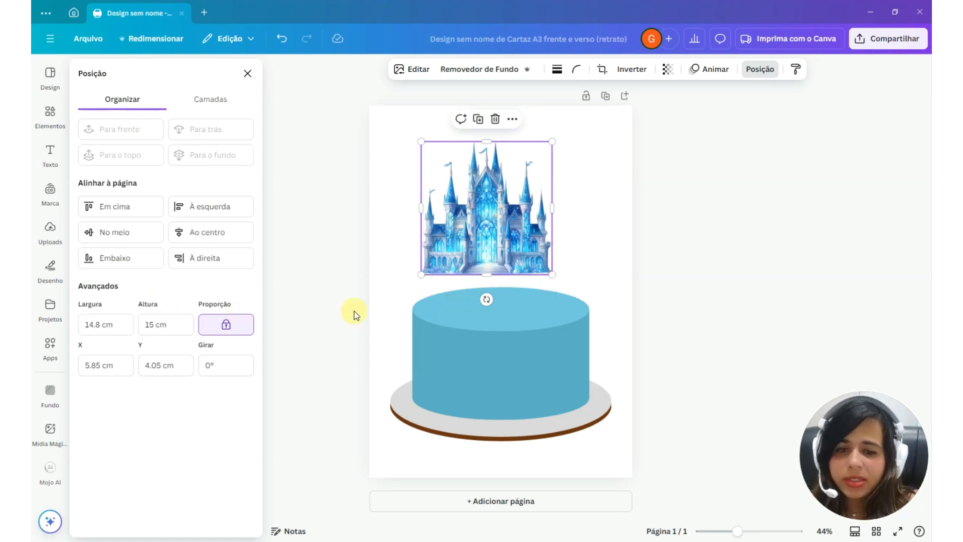
left_click(542, 322)
left_click(498, 232)
left_click_drag(498, 233, 513, 261)
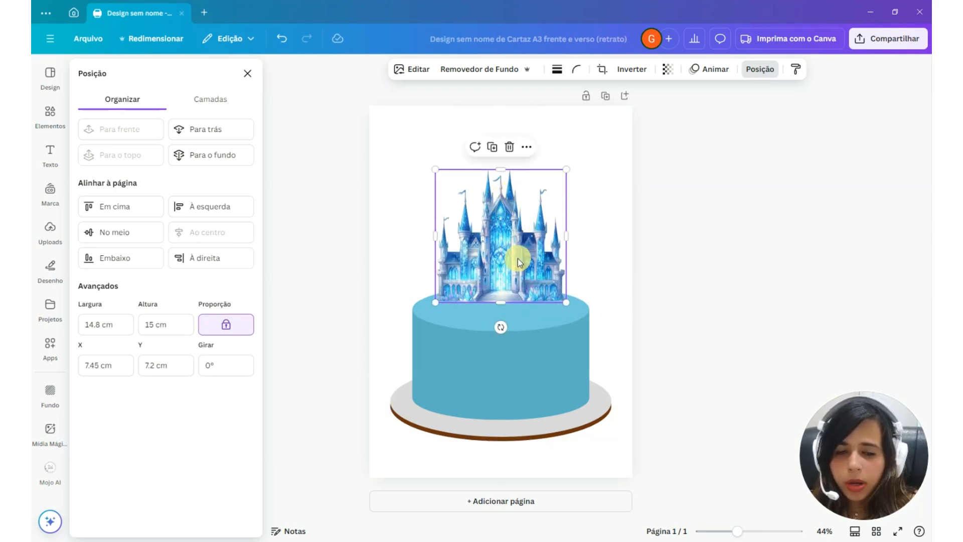
left_click(153, 326)
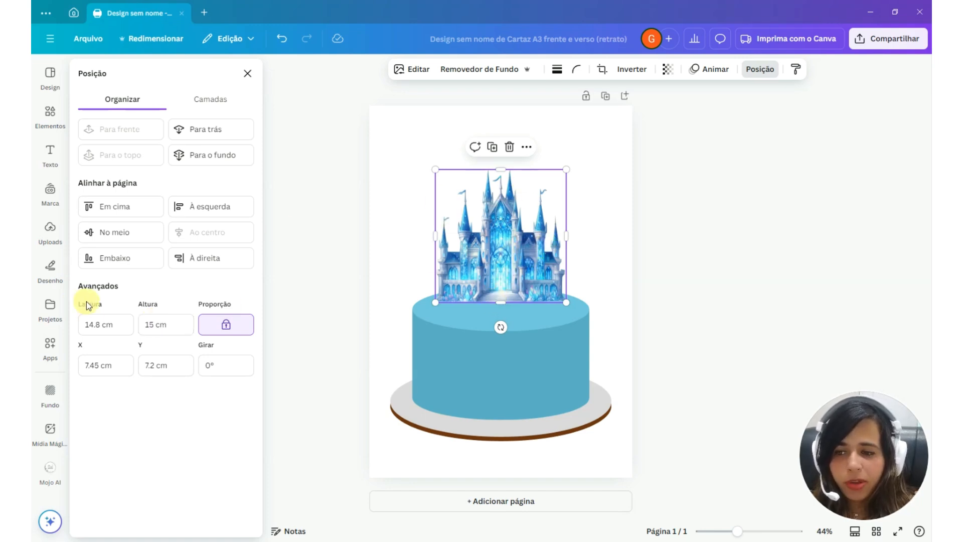
Try the castle image at a height of 12 cm, resting it centered on the cake's top
left_click(80, 326)
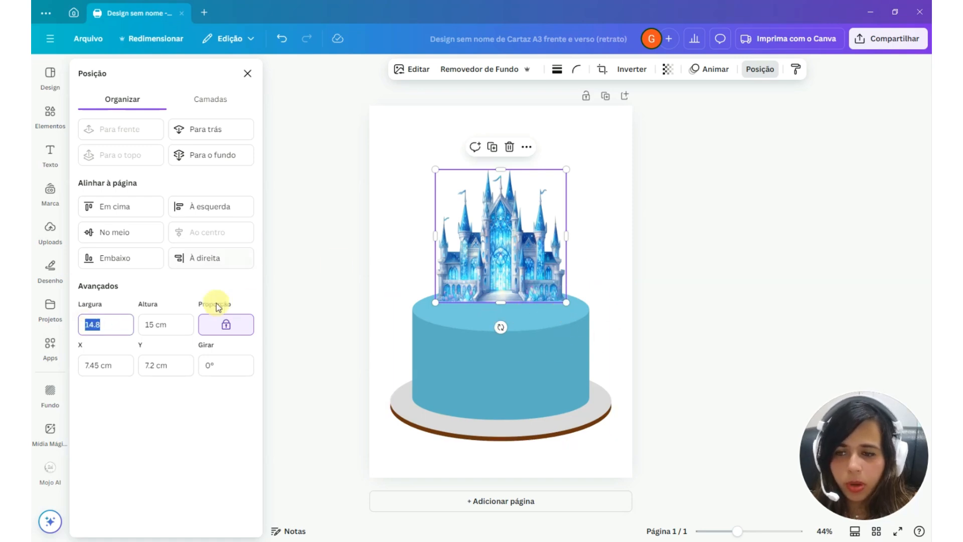
left_click(612, 230)
left_click(479, 242)
left_click_drag(500, 258, 503, 260)
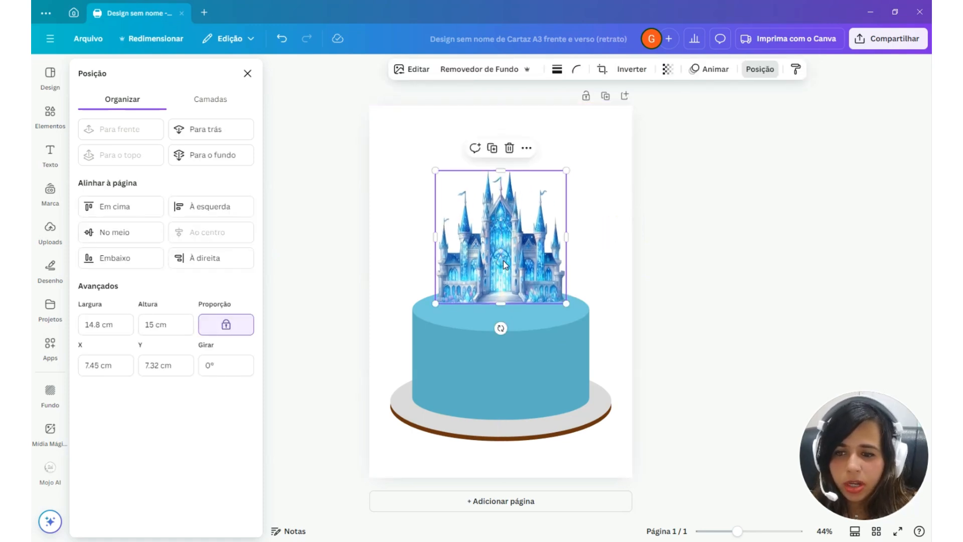
left_click(152, 324)
double_click(152, 323)
type("12")
key("Return")
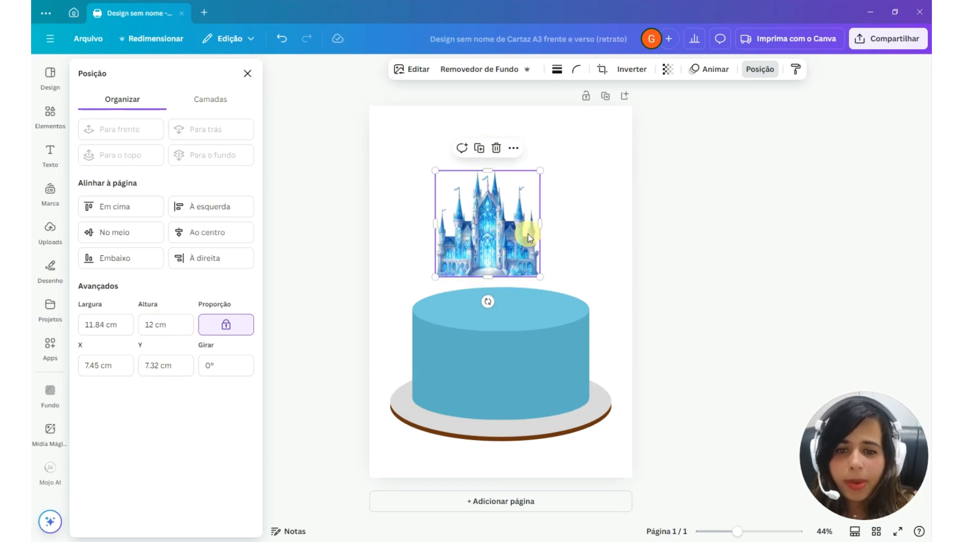
left_click_drag(510, 228, 524, 256)
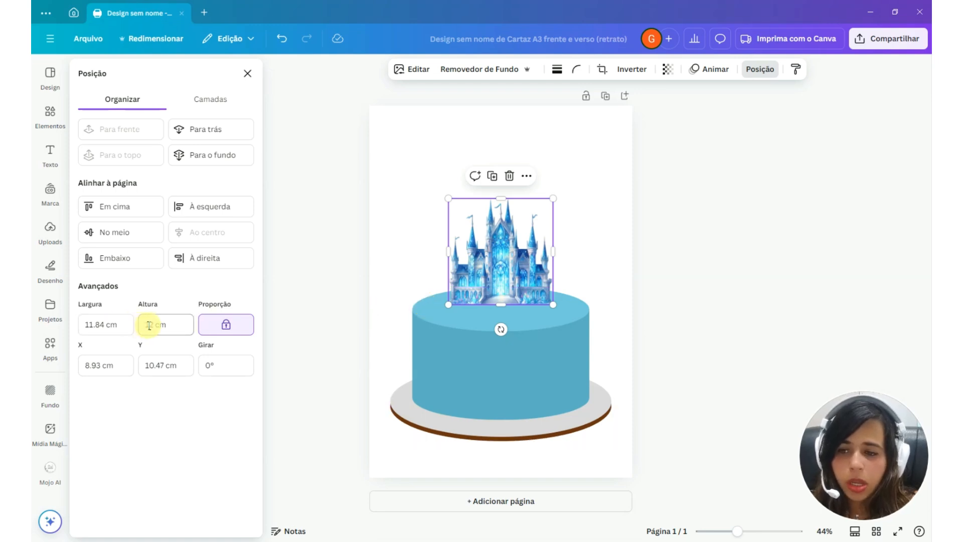
Set the castle image's height to 15 cm and rest it horizontally centered on the cake's top face
left_click_drag(149, 325, 155, 325)
type("5")
key("Return")
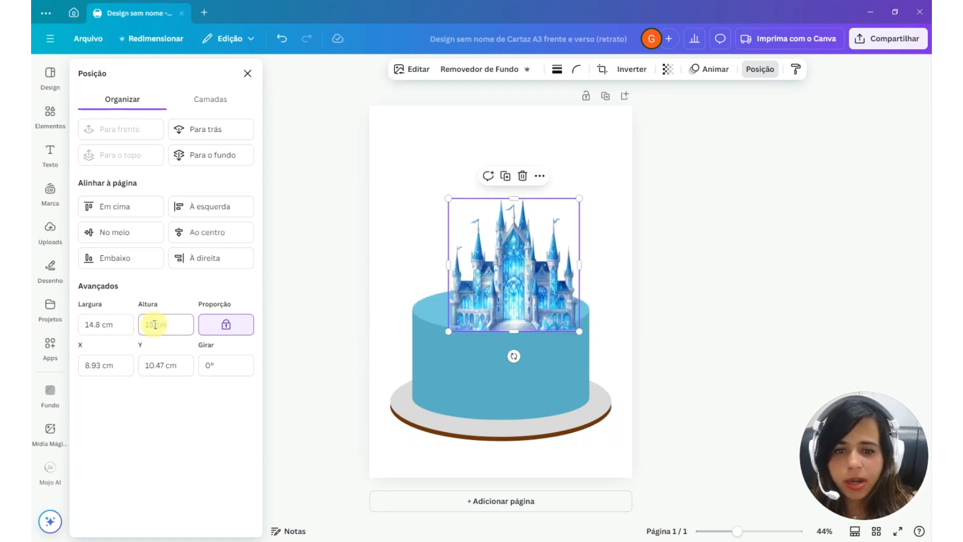
left_click_drag(533, 275, 533, 266)
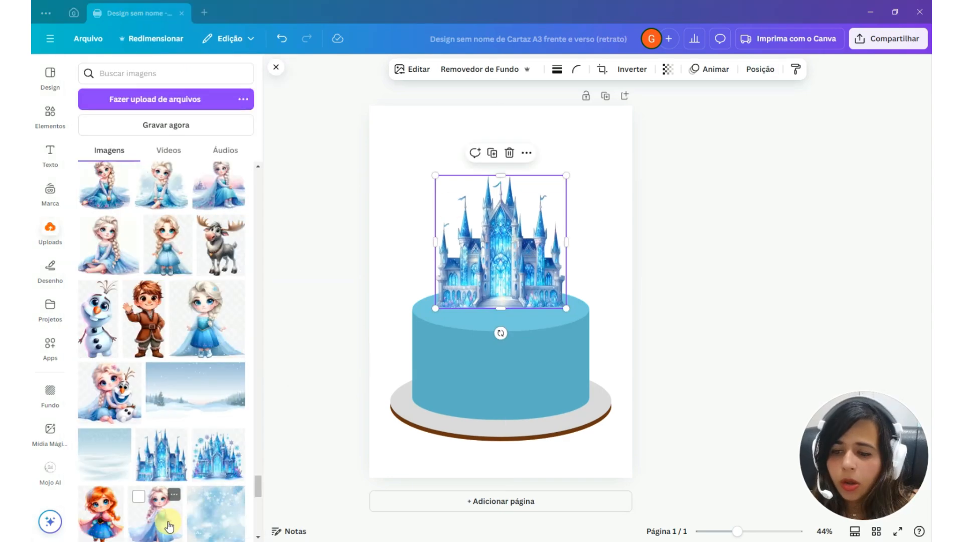
Insert the Elsa, Anna, Kristoff, reindeer and Olaf images from the uploads onto the page
left_click_drag(155, 512, 531, 277)
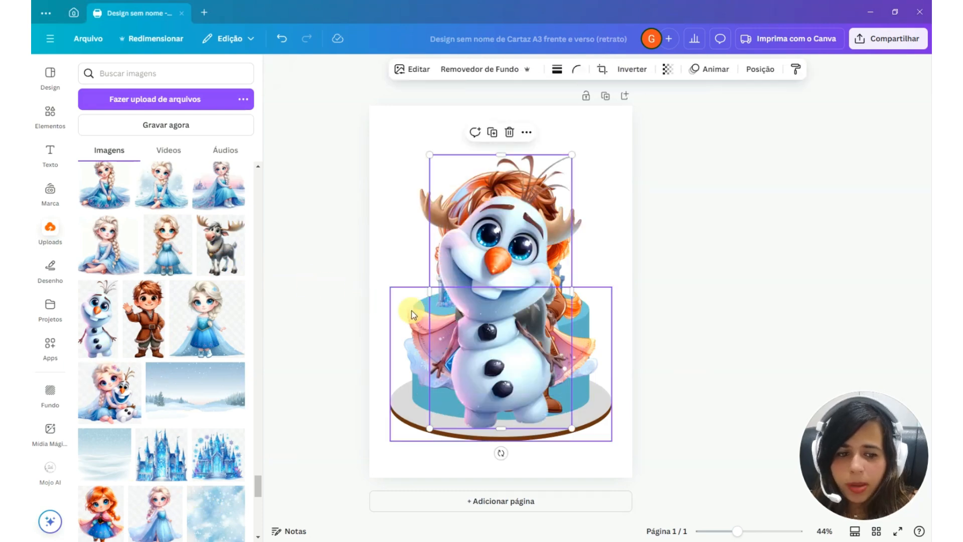
left_click(331, 308)
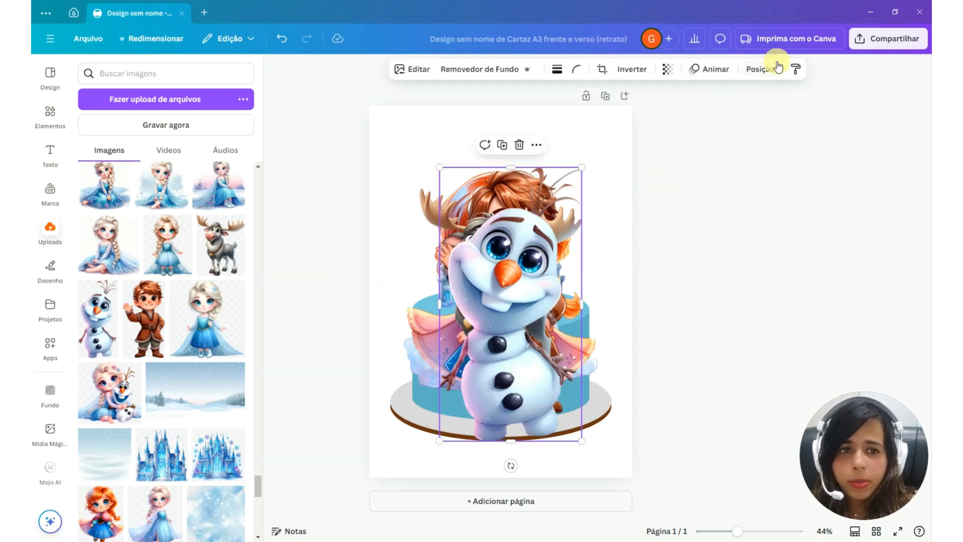
Scale the five character images down together and spread them apart in the page's empty area around the castle's upper part
left_click(762, 69)
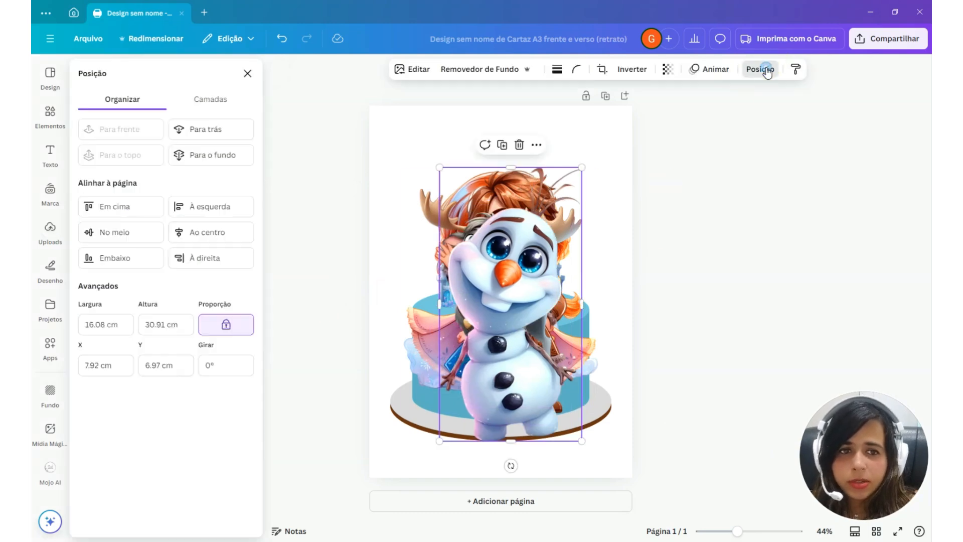
left_click(221, 98)
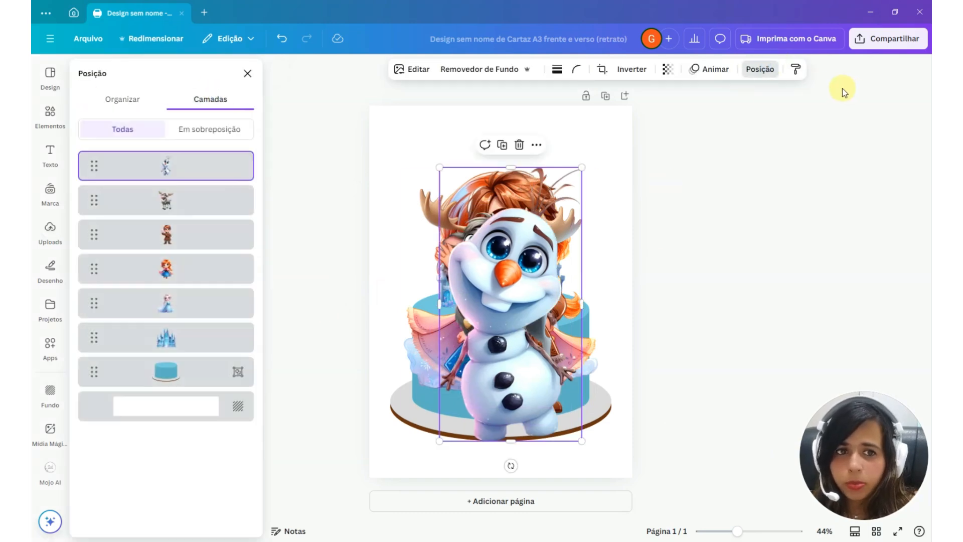
left_click(160, 201, "shift")
left_click(159, 234, "shift")
left_click(160, 268, "shift")
left_click(159, 303, "shift")
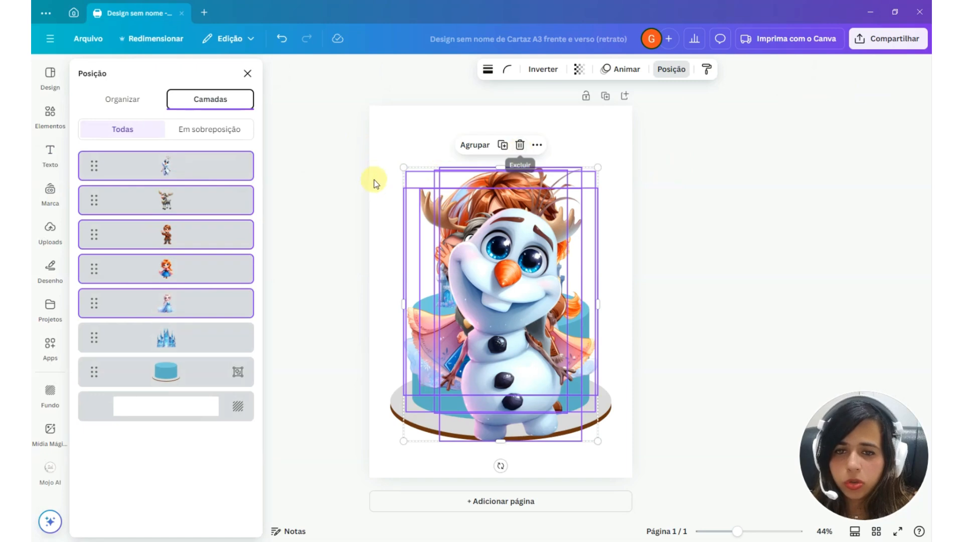
left_click_drag(403, 167, 548, 370)
left_click_drag(581, 402, 421, 186)
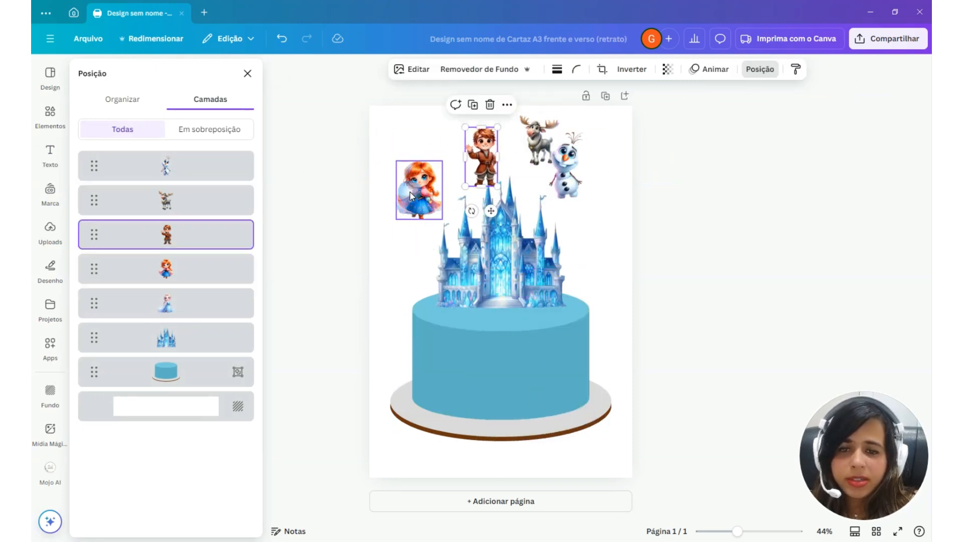
left_click_drag(410, 191, 465, 145)
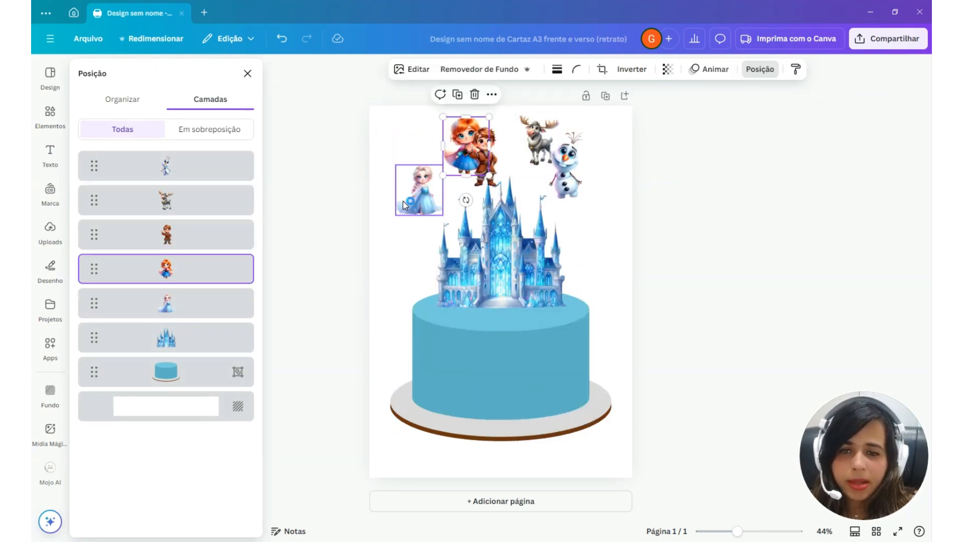
Set the Elsa image's width to 10 cm and place it centered on the cake's top in front of the castle
left_click(416, 201)
left_click_drag(417, 197, 496, 295)
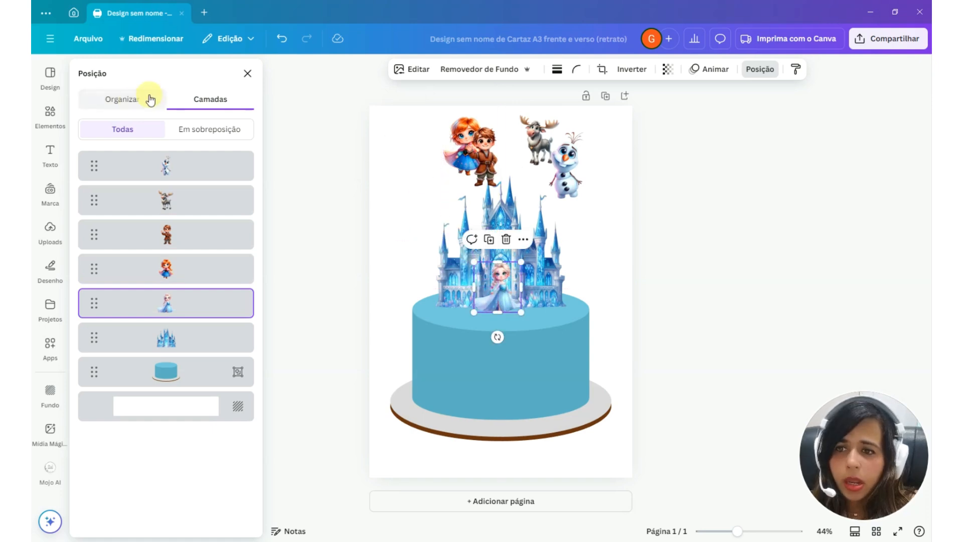
left_click(134, 98)
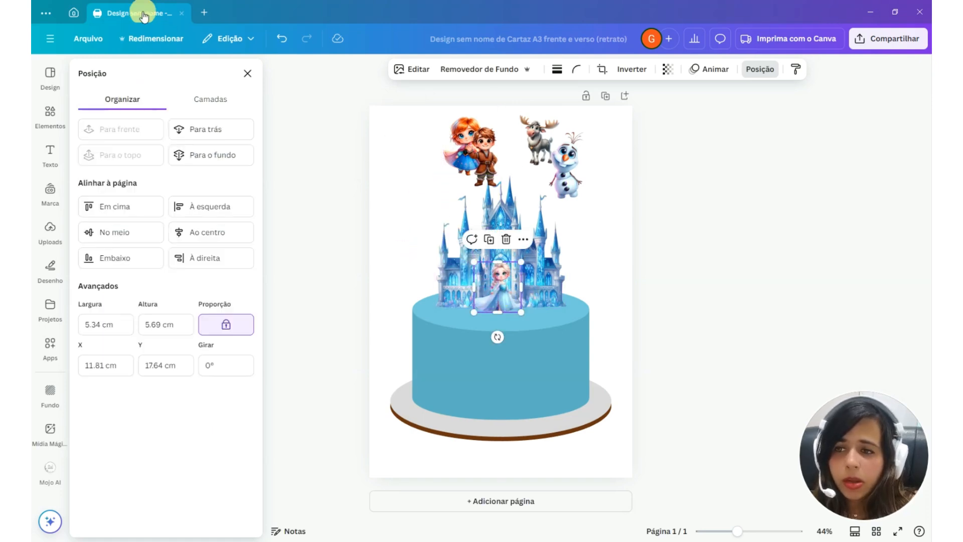
left_click(95, 324)
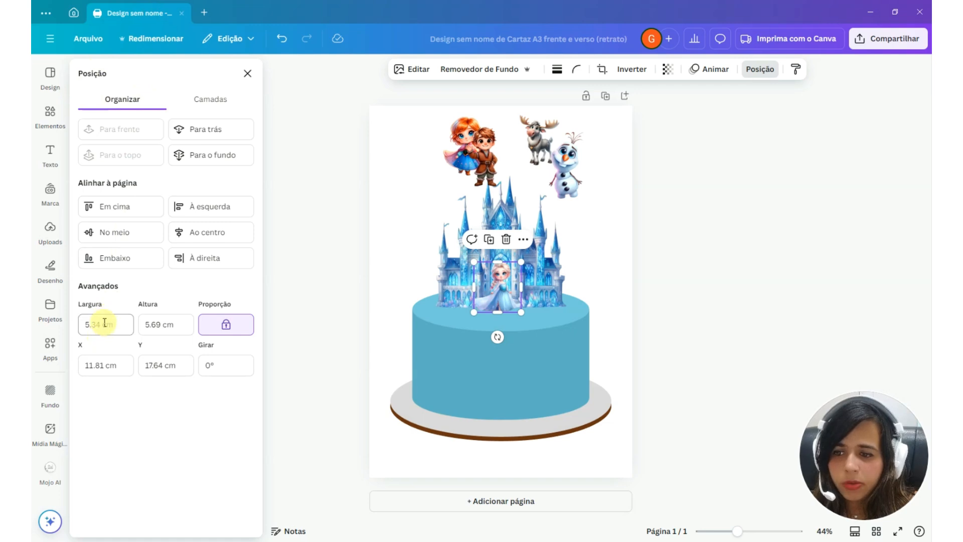
double_click(94, 324)
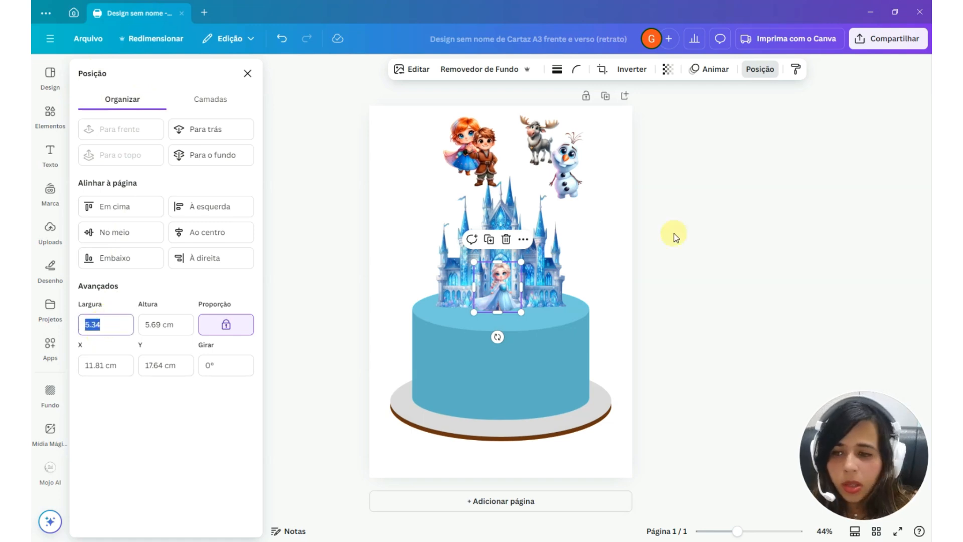
type("1")
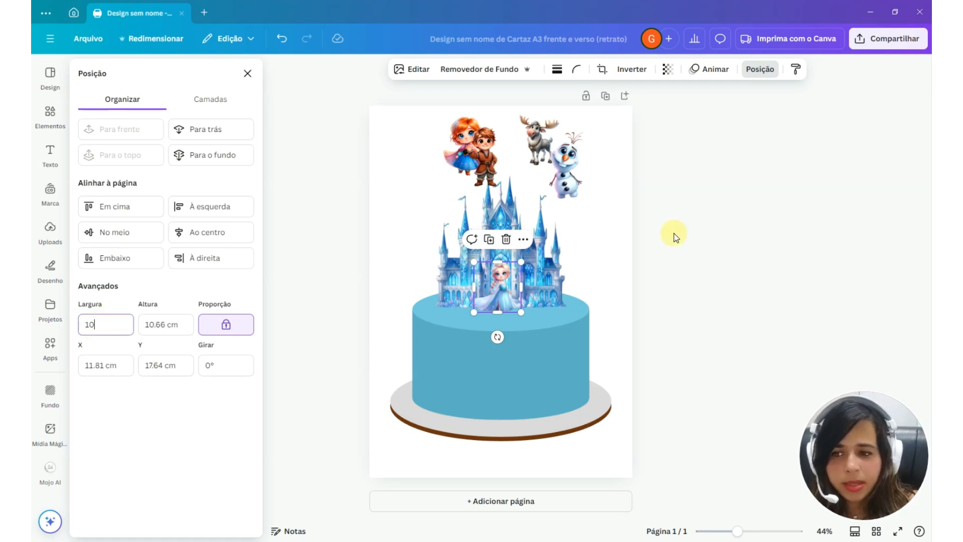
type("0")
key("Return")
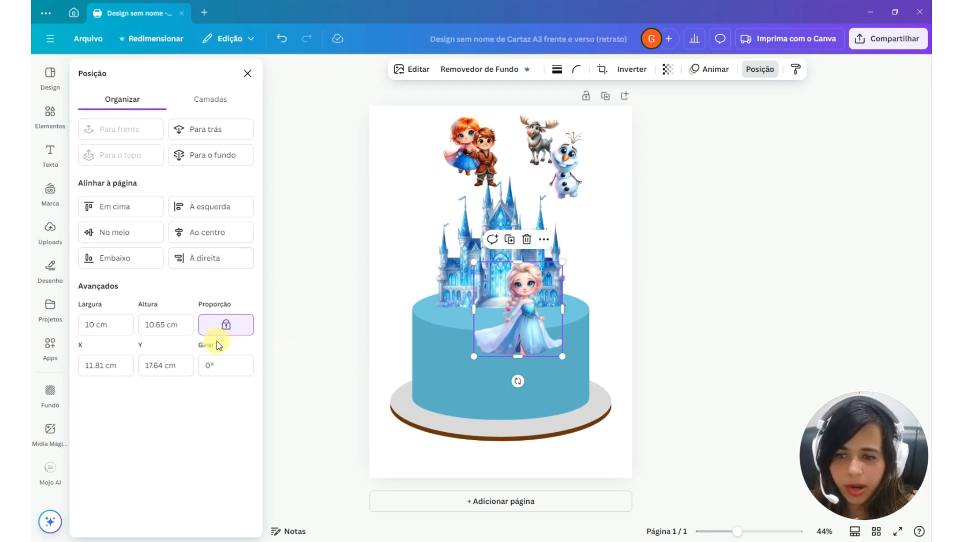
left_click_drag(514, 336, 495, 299)
Set the Kristoff image's height to 10 cm and place it on the cake's top to the right of Elsa
left_click(485, 152)
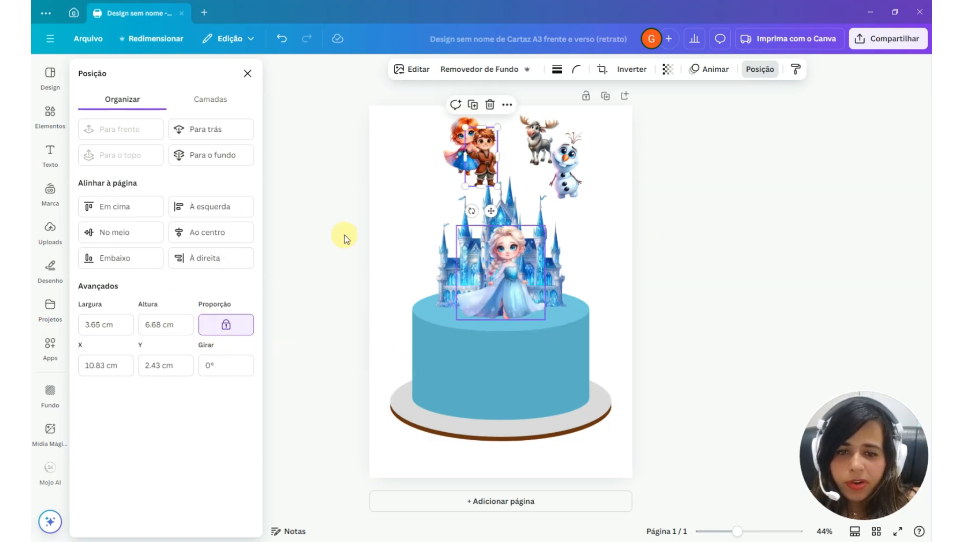
left_click(156, 325)
type("10")
key("Return")
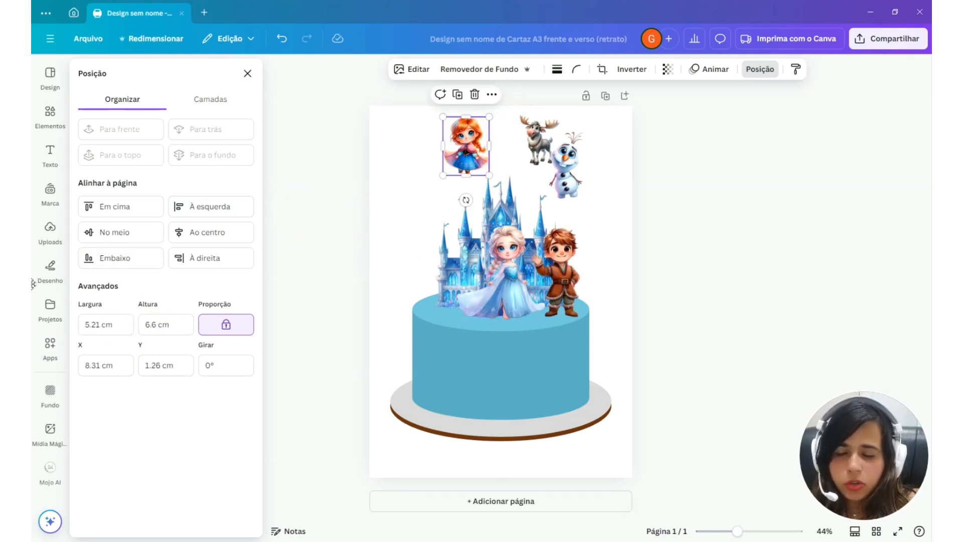
Set the Anna image's height to 10 cm and place it on the cake's top to the left of Elsa
left_click(155, 325)
type("10")
key("Return")
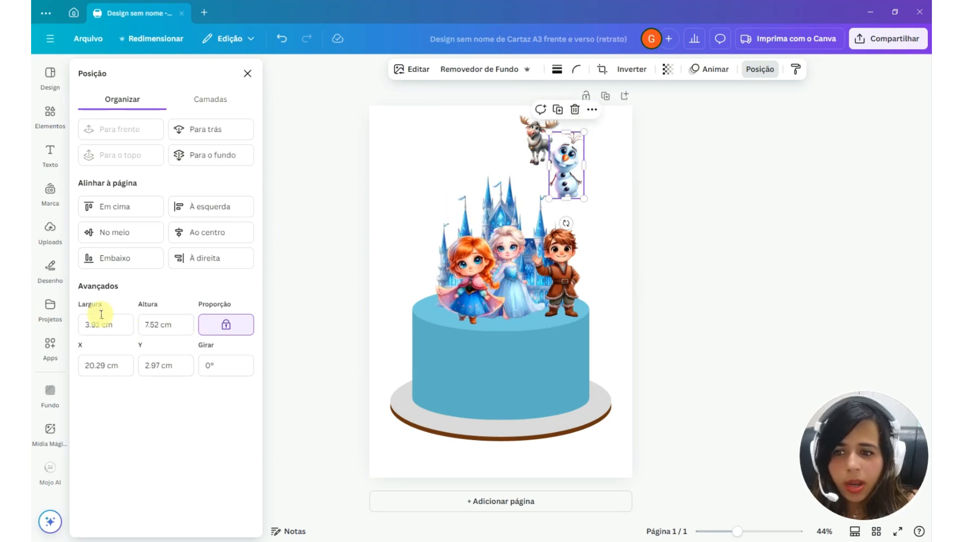
Set the Olaf image's height to 7 cm and place it at the left edge of the cake's top, beside Anna
left_click(159, 324)
left_click(157, 325)
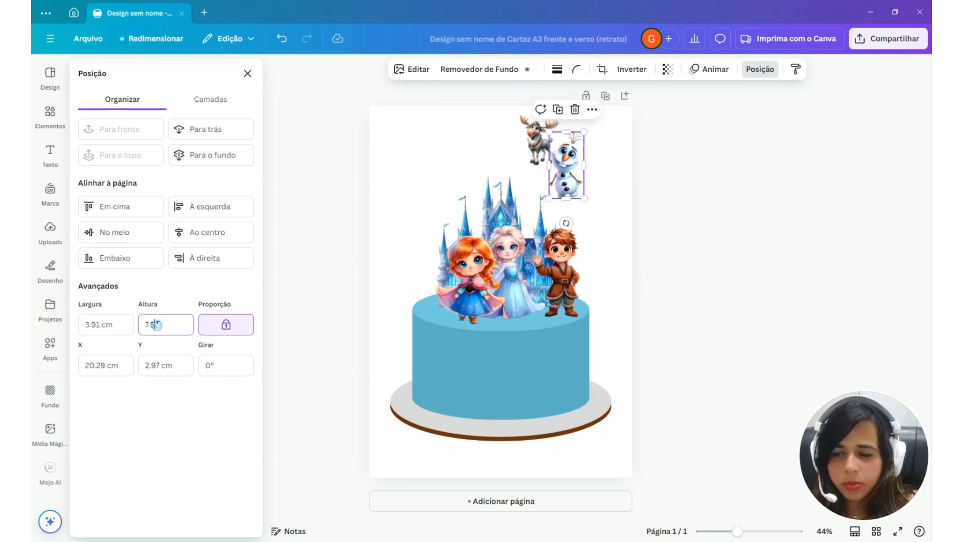
left_click_drag(159, 324, 121, 325)
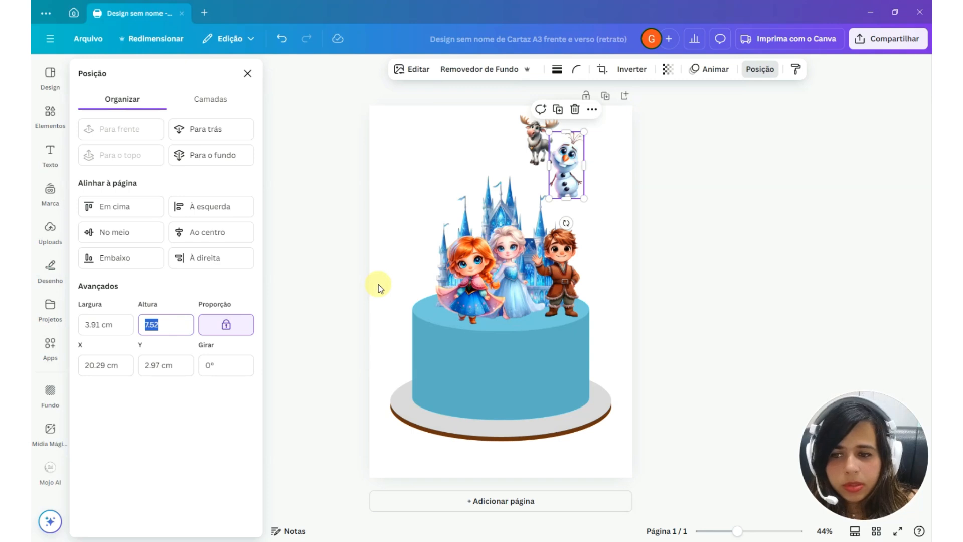
type("7")
key("Return")
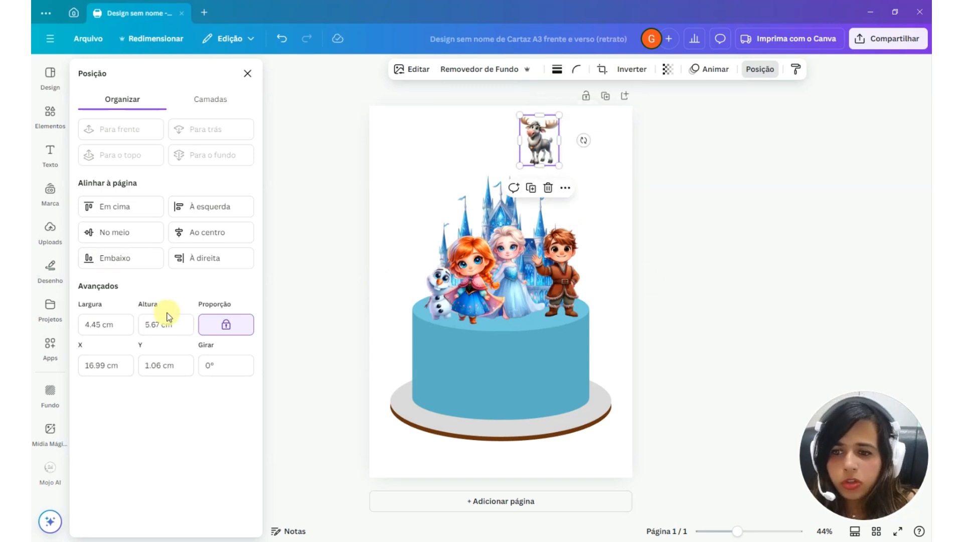
Set the reindeer image's height to 10 cm
left_click(158, 321)
left_click_drag(159, 321, 106, 324)
type("10")
key("Return")
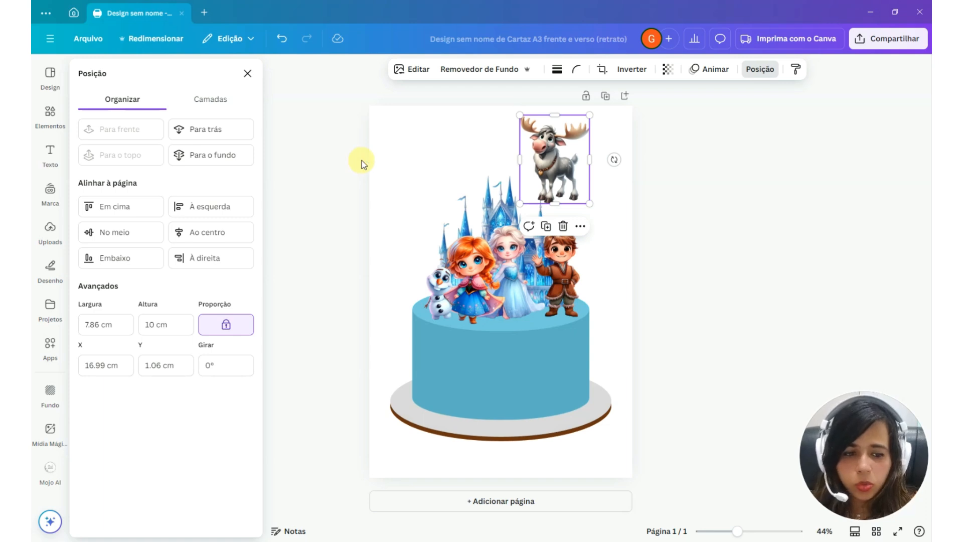
Bring Elsa to the top layer with Anna directly beneath, and adjust both positions so Elsa stands slightly lower in front
left_click(206, 101)
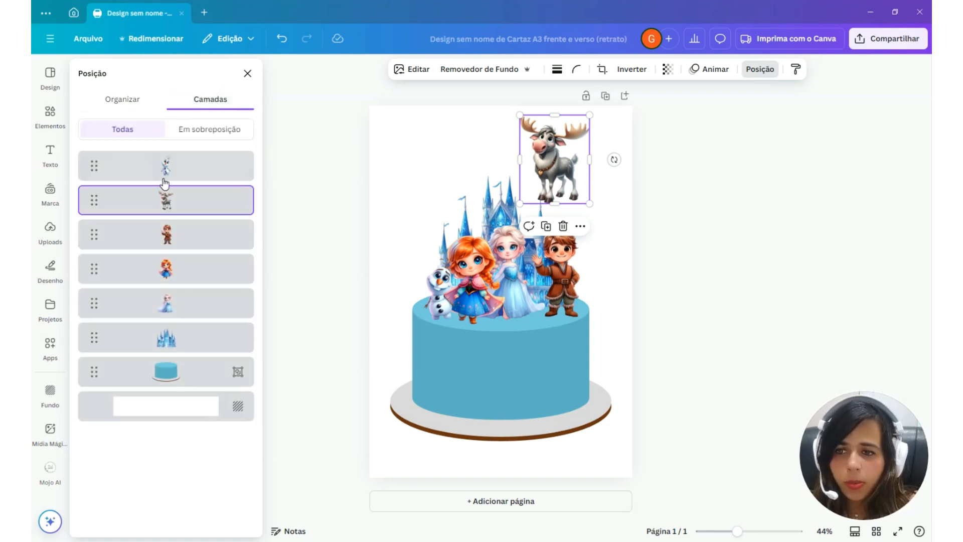
left_click(162, 311)
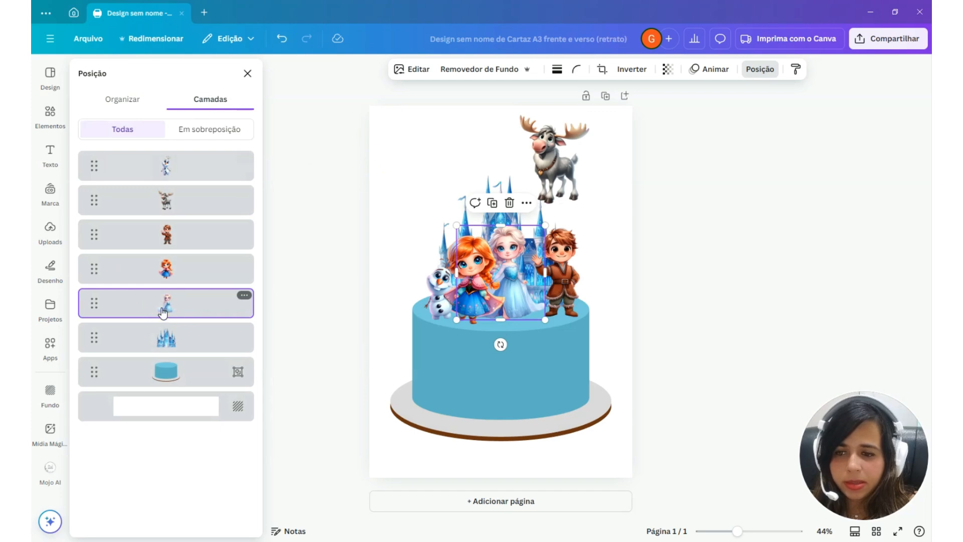
left_click_drag(163, 312, 165, 165)
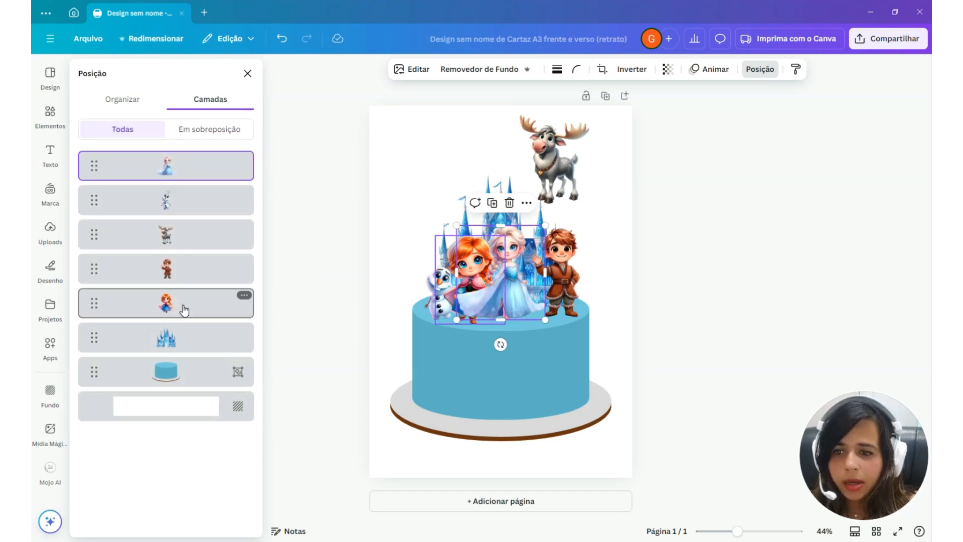
left_click_drag(182, 307, 175, 200)
left_click_drag(480, 268, 485, 261)
left_click_drag(520, 298, 523, 304)
Move Olaf to the top layer and nudge him slightly at the left edge of the cake's top
left_click(438, 283)
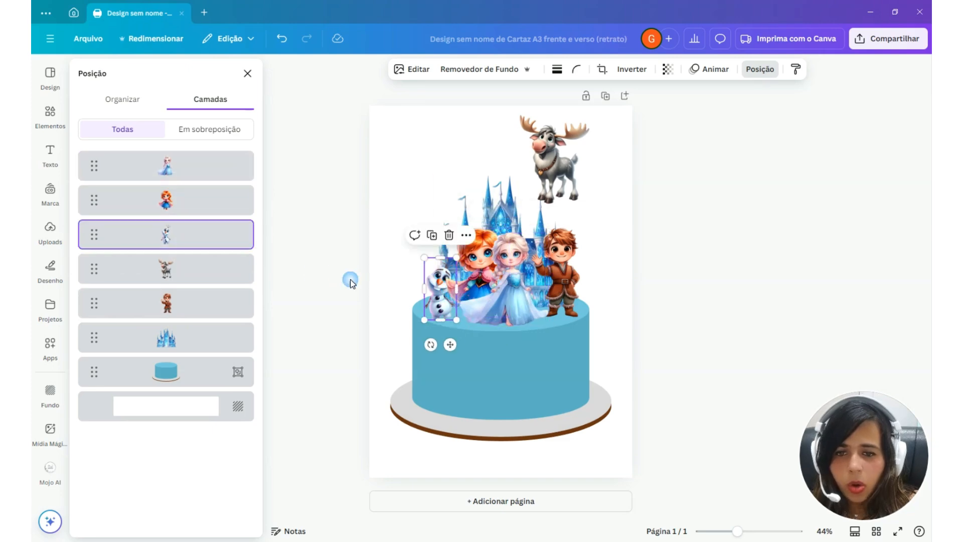
left_click_drag(155, 244, 164, 161)
mouse_move(435, 284)
left_mouse_down()
mouse_move(446, 282)
mouse_move(434, 283)
left_mouse_up()
Flip the Kristoff image horizontally and move it closer to Elsa
left_click(545, 277)
left_click(576, 275)
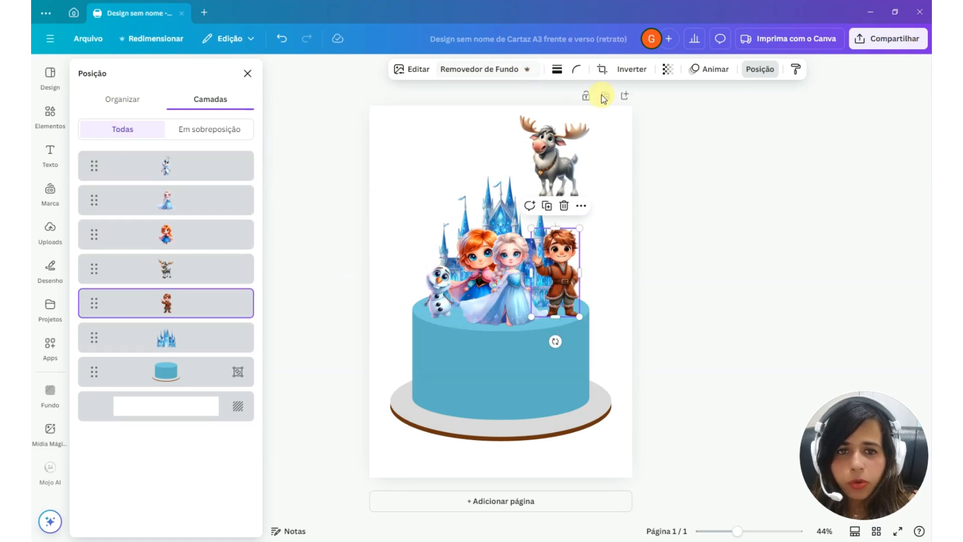
left_click(632, 71)
left_click(645, 97)
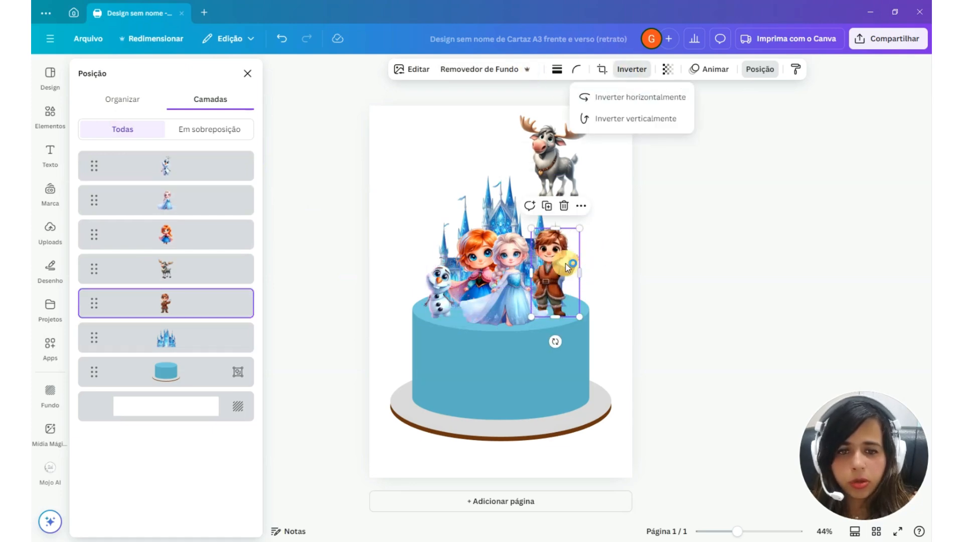
left_click_drag(551, 263, 546, 261)
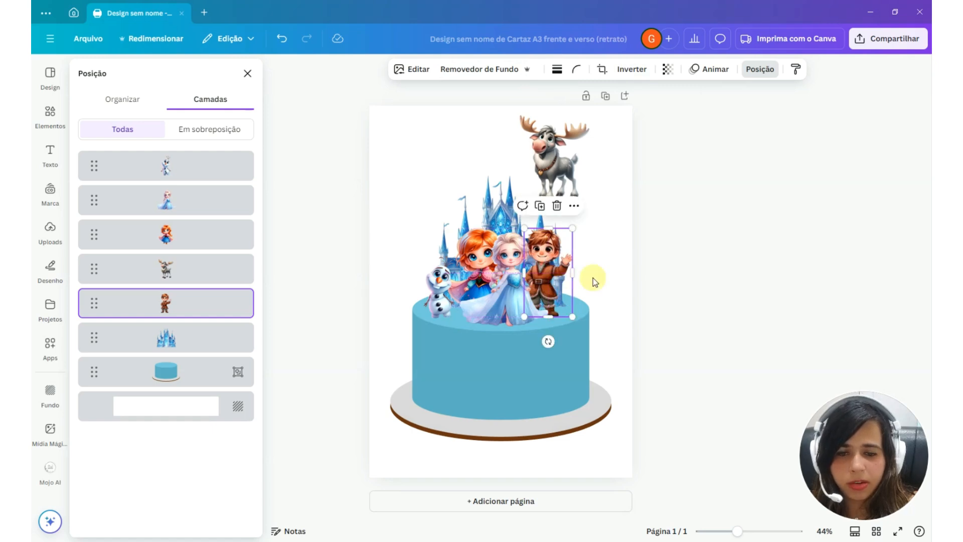
Move the reindeer's layer below Kristoff and place the reindeer behind Olaf and Anna on the cake's top
left_click(553, 176)
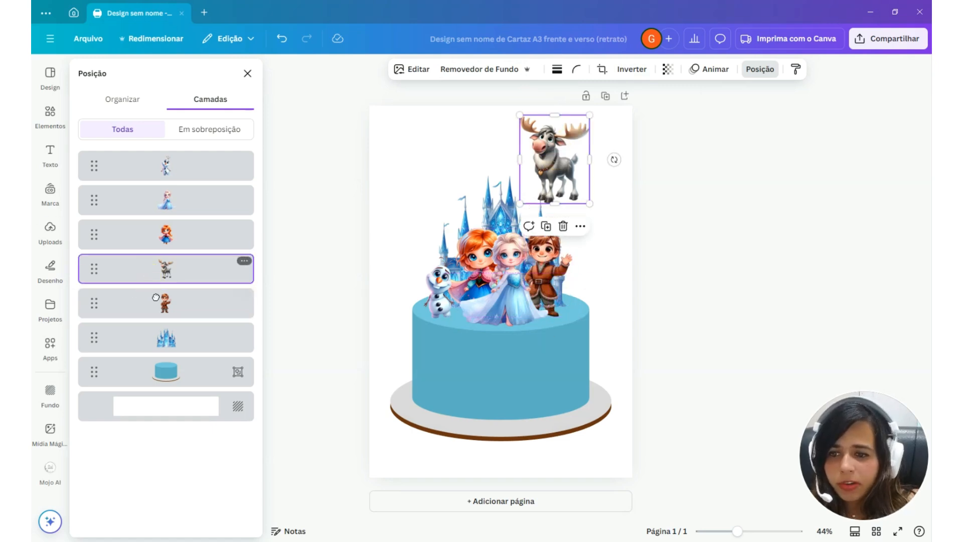
left_click_drag(149, 285, 148, 306)
left_click_drag(523, 185, 427, 299)
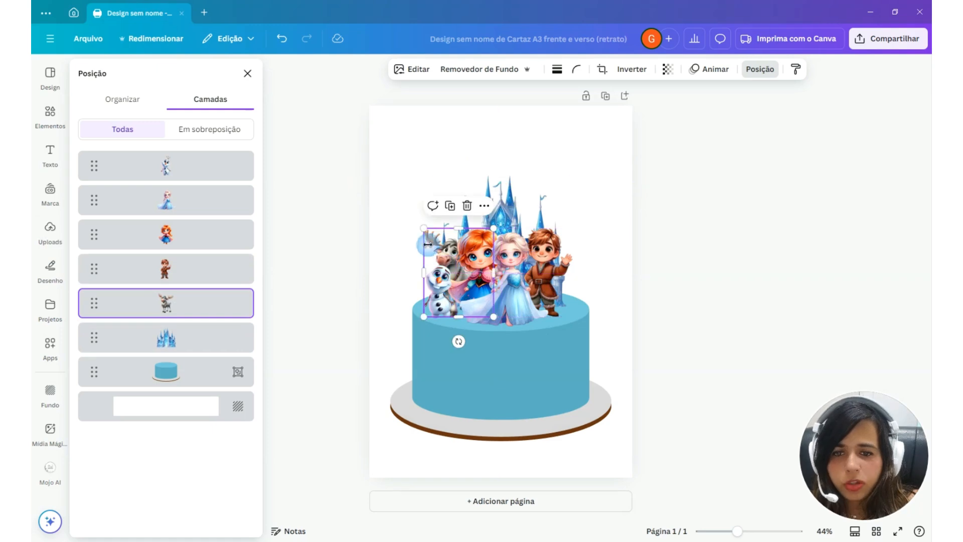
Nudge Olaf slightly to the right, set the reindeer's height to 12 cm and reposition it behind Olaf and Anna
left_click(431, 272)
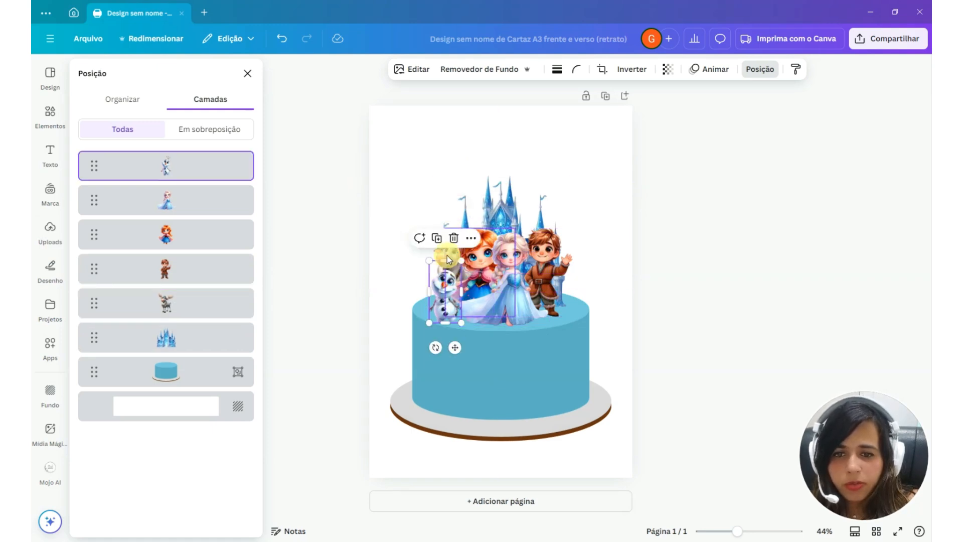
left_click(444, 257)
left_click(125, 99)
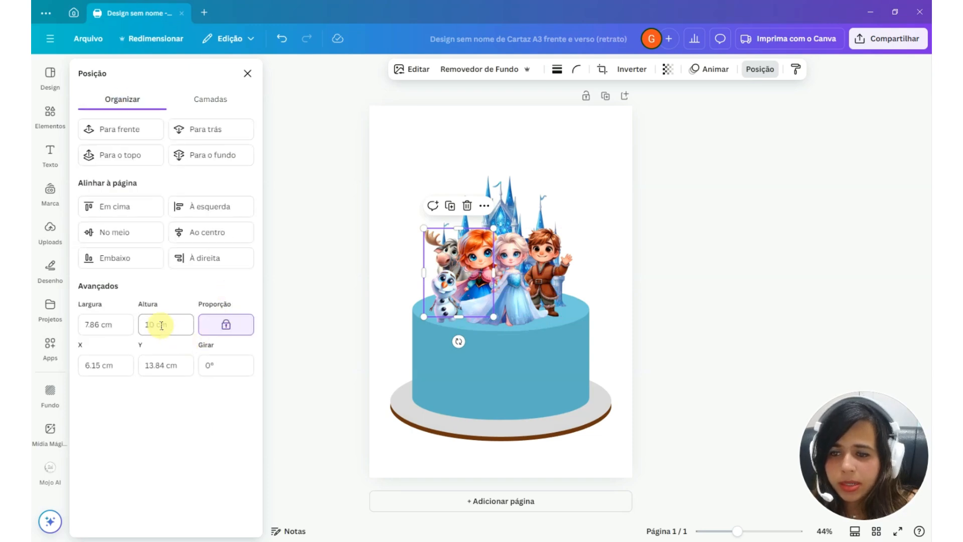
left_click_drag(155, 323, 151, 324)
type("2")
key("Return")
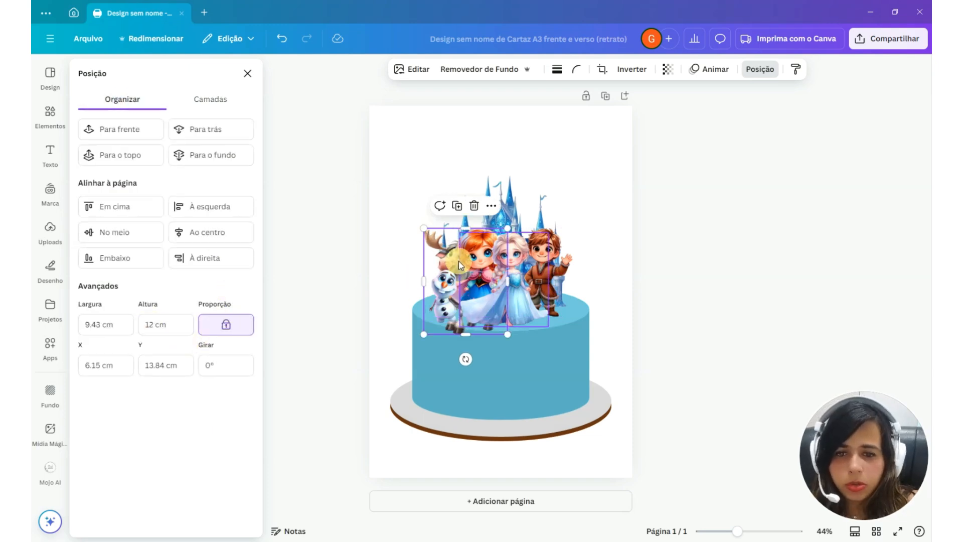
left_click(442, 247)
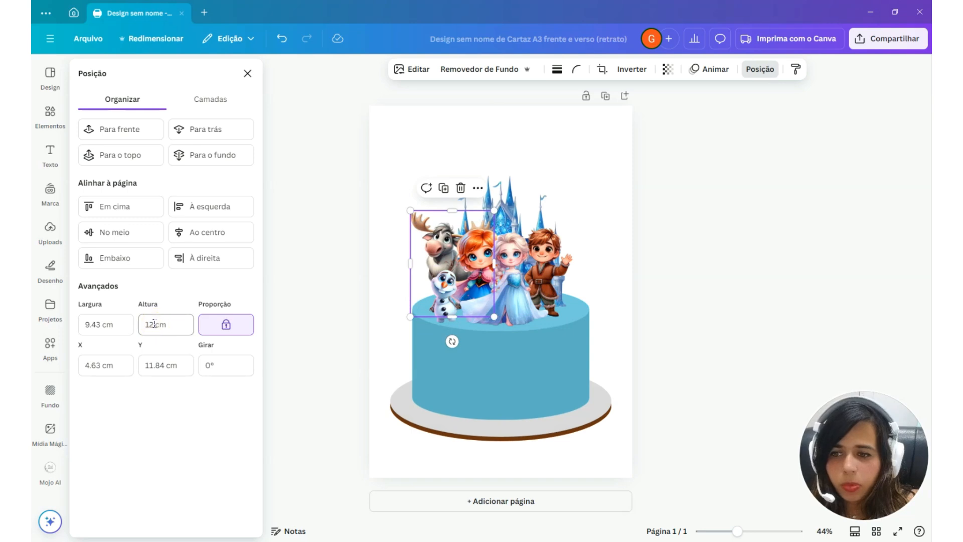
Select Anna through the layer list and set her height to 9 cm
left_click(482, 232)
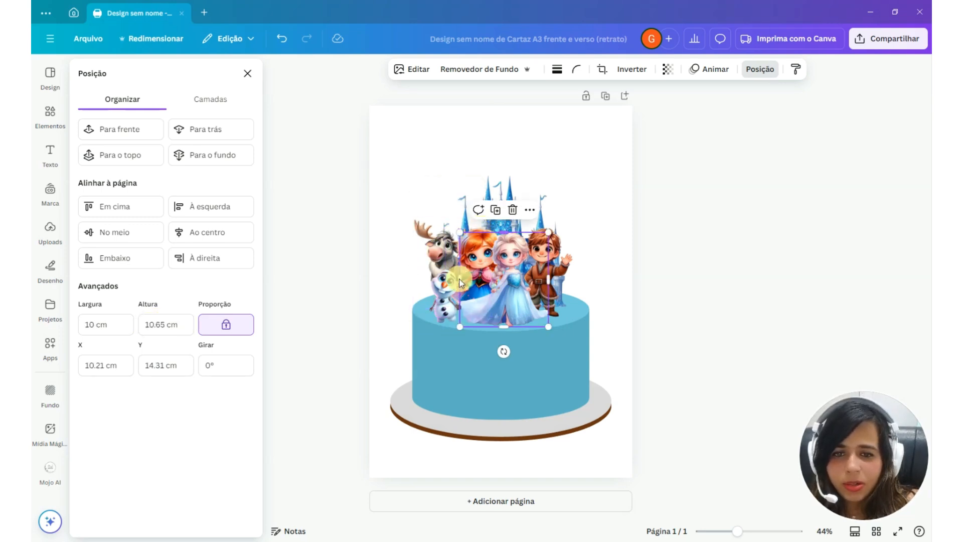
left_click(50, 229)
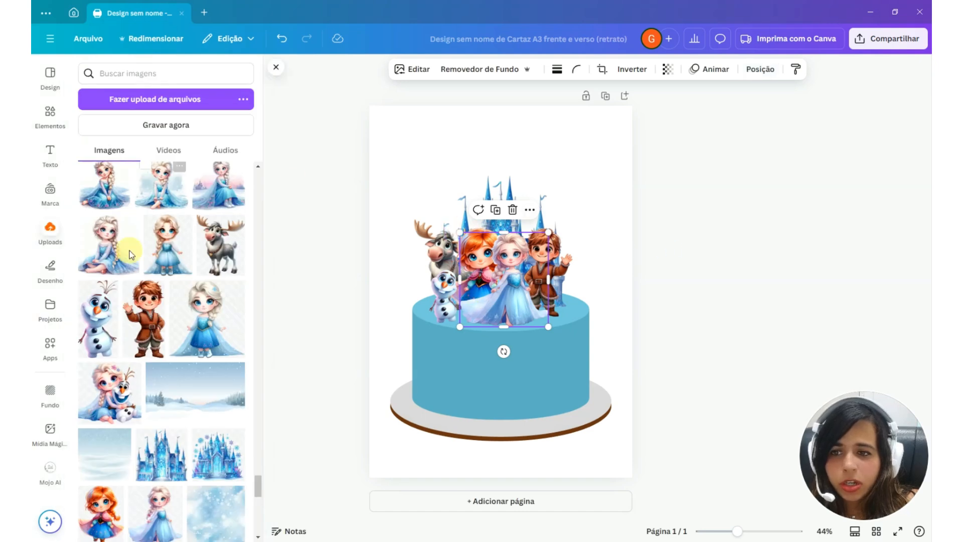
left_click(760, 69)
left_click(215, 101)
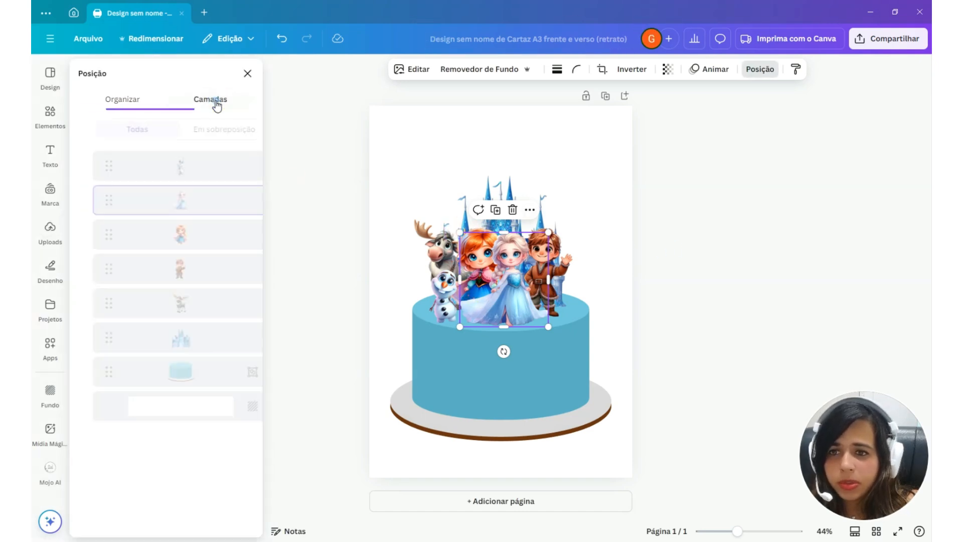
left_click(169, 238)
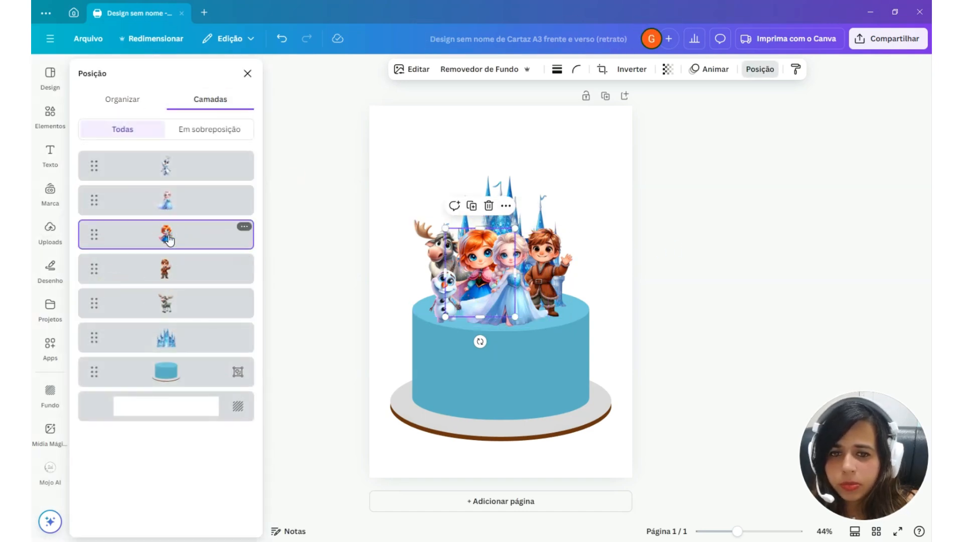
left_click(120, 100)
left_click(152, 323)
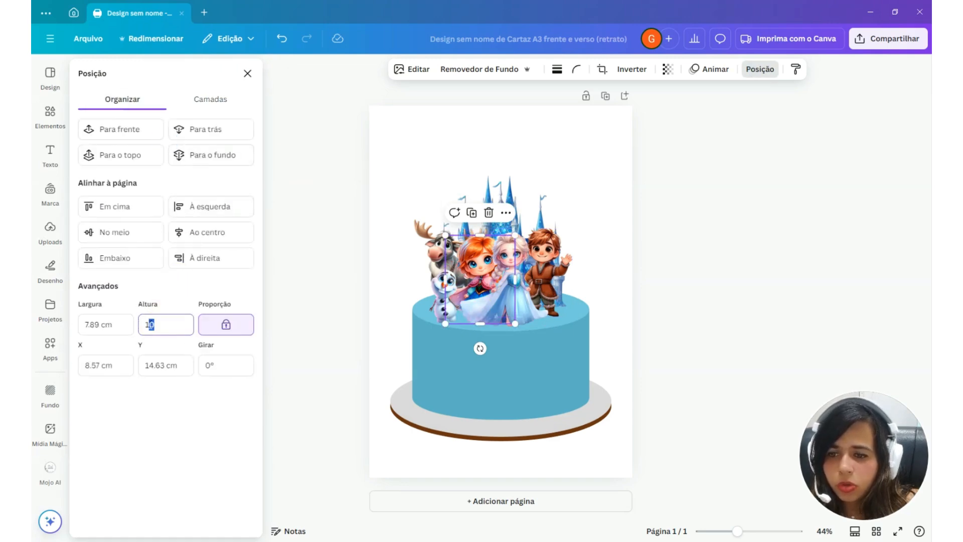
type("9")
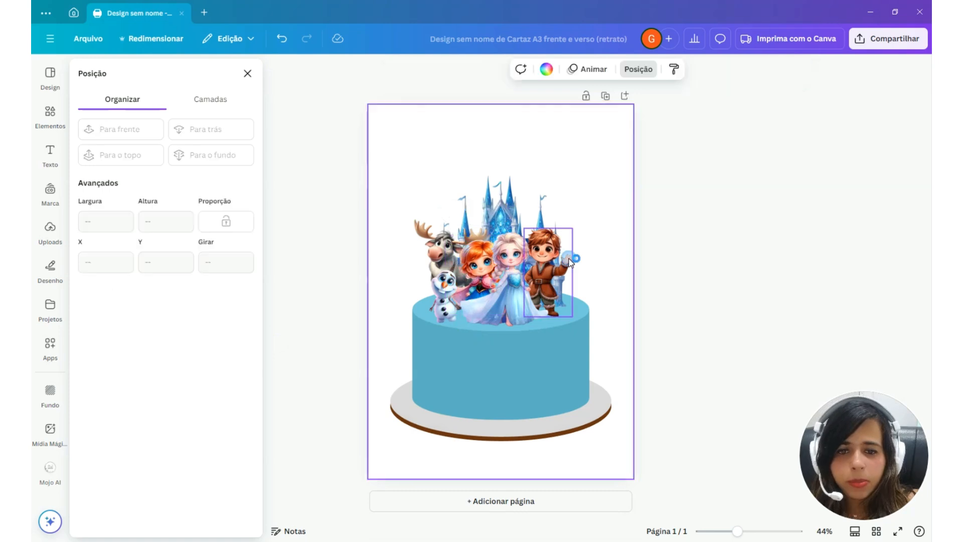
Move Kristoff, Elsa and Anna slightly to the right to spread them across the cake's top
left_click_drag(556, 257, 568, 259)
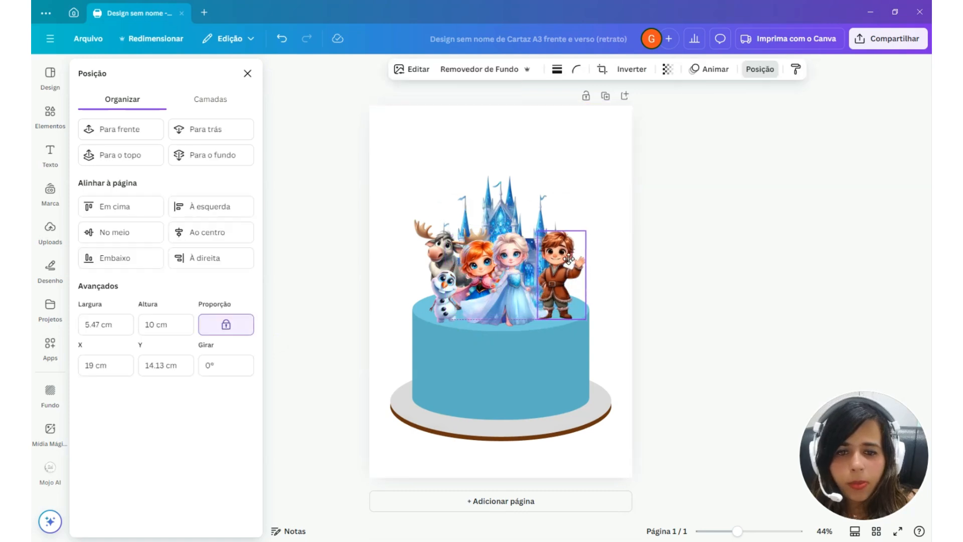
left_click(502, 271)
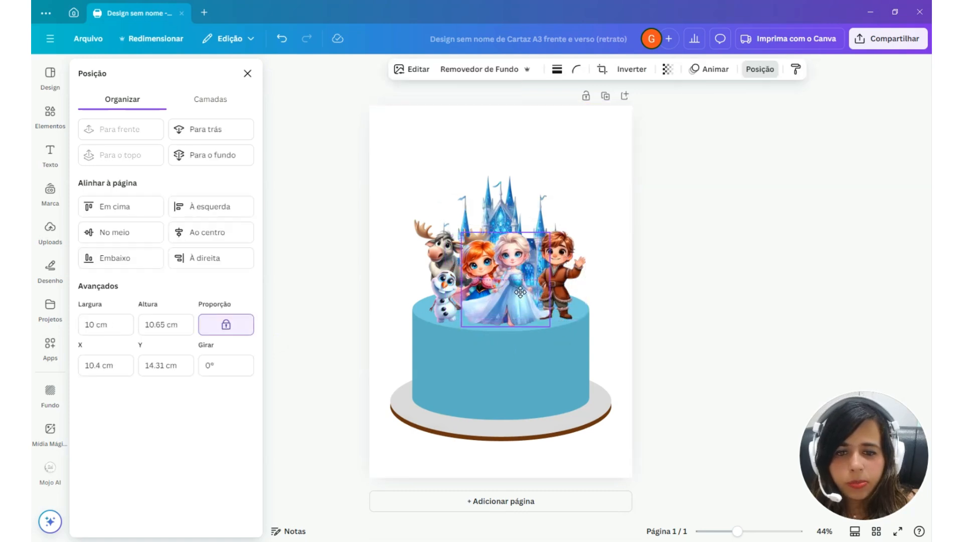
left_click(463, 255)
Set the reindeer's height to 11 cm and reposition it and Olaf close beside Anna on the cake's top
left_click_drag(464, 256, 431, 256)
left_click(428, 303)
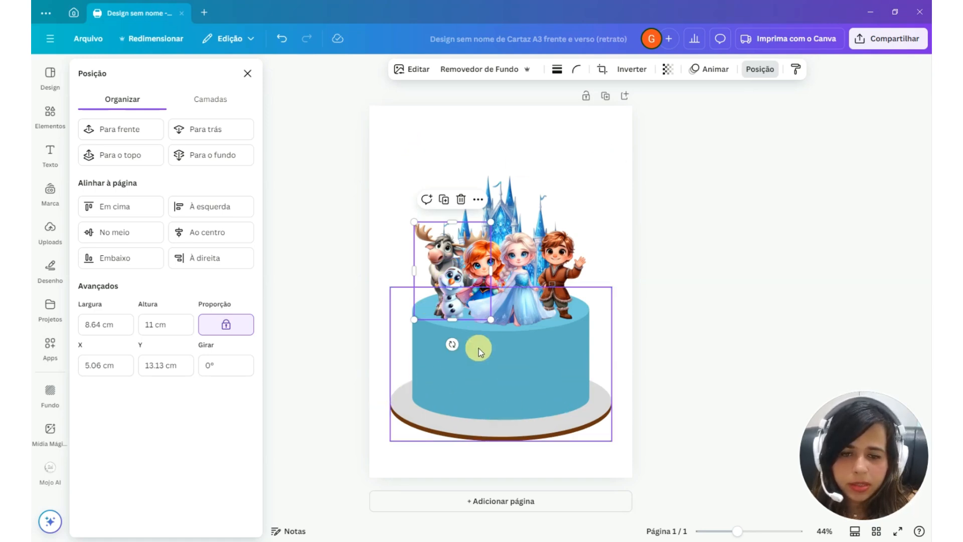
left_click(540, 133)
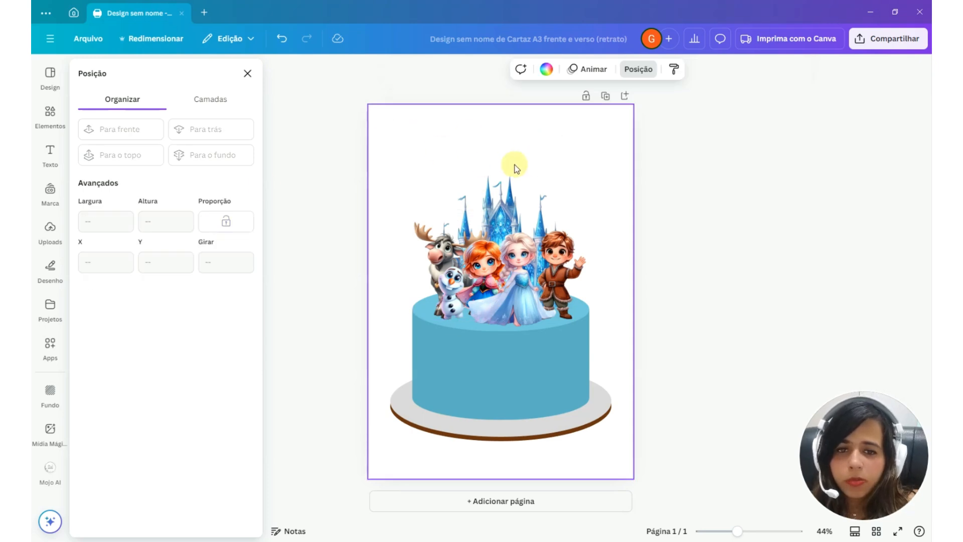
Add a title text with the child's name and place it above the castle
left_click(50, 153)
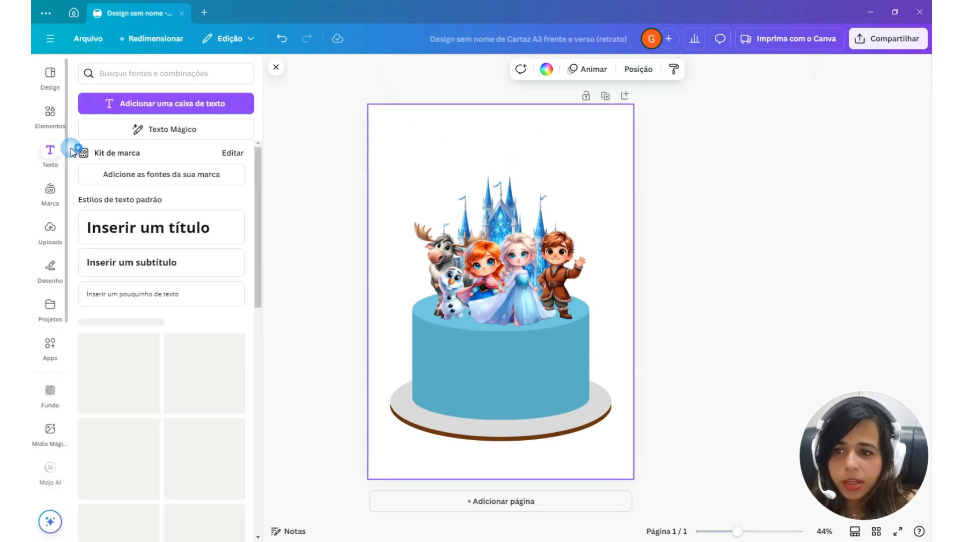
left_click(176, 227)
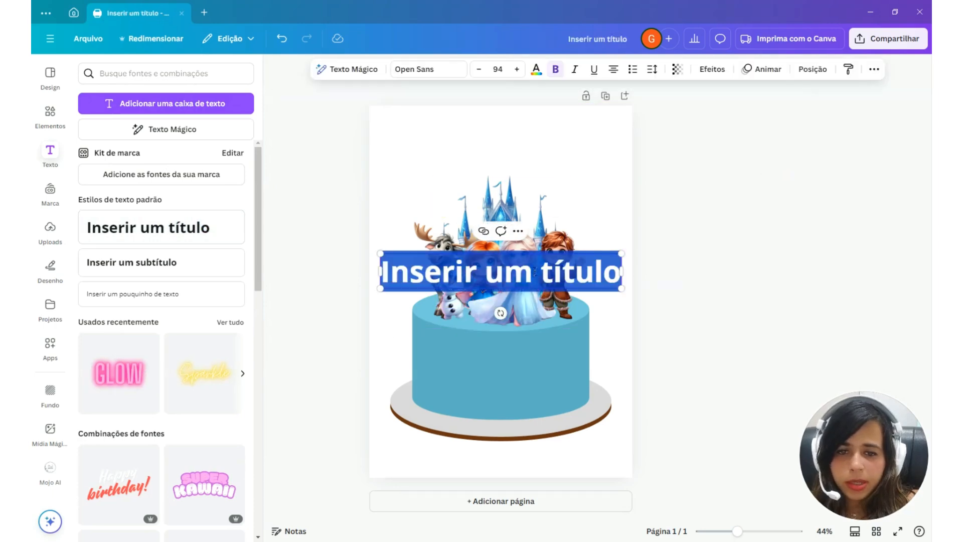
type("allana")
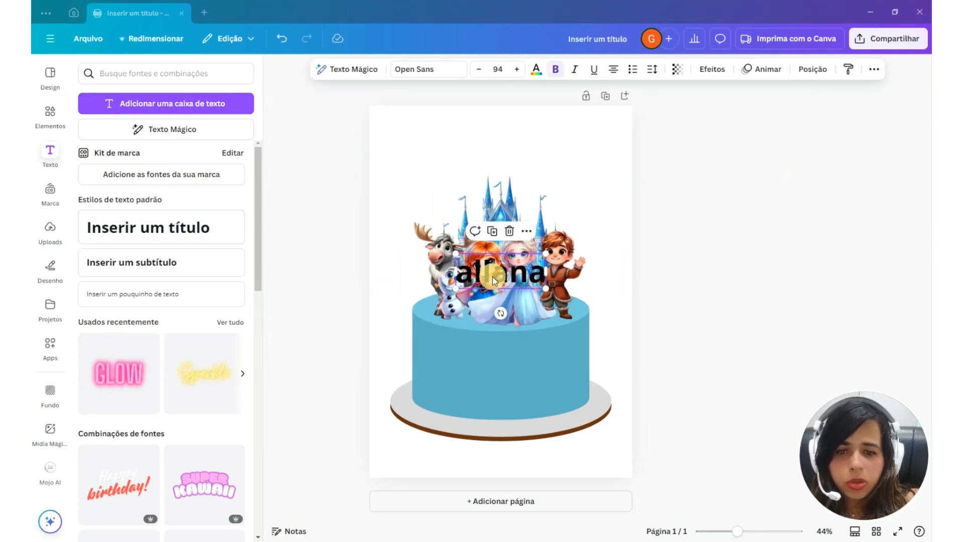
left_click_drag(493, 265, 502, 146)
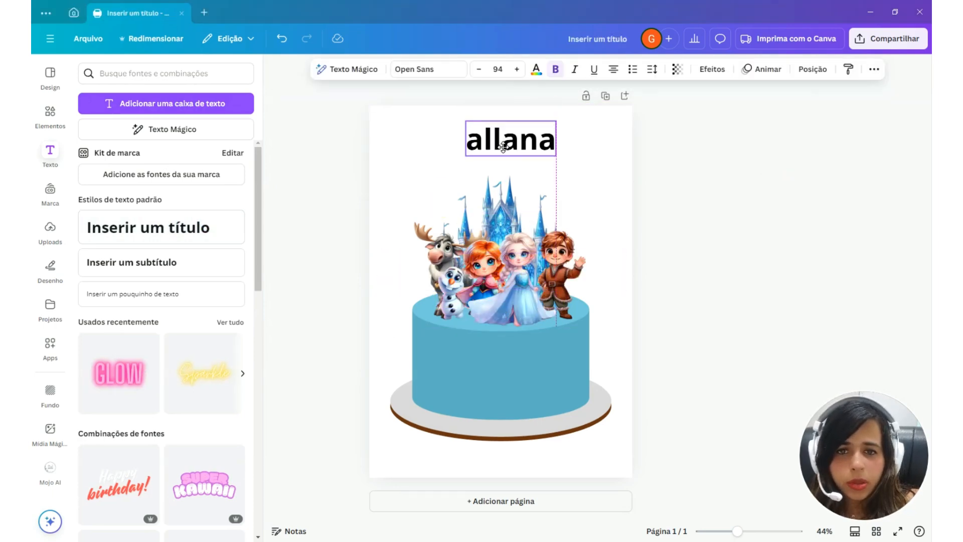
Format the name text in uppercase with the Ice kingdom font and place it just above the castle
left_click(874, 70)
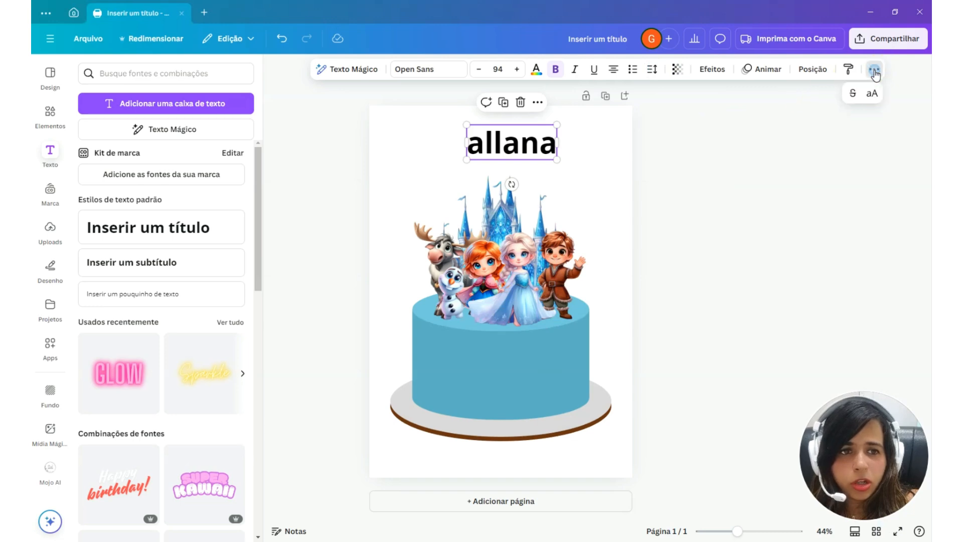
left_click(871, 100)
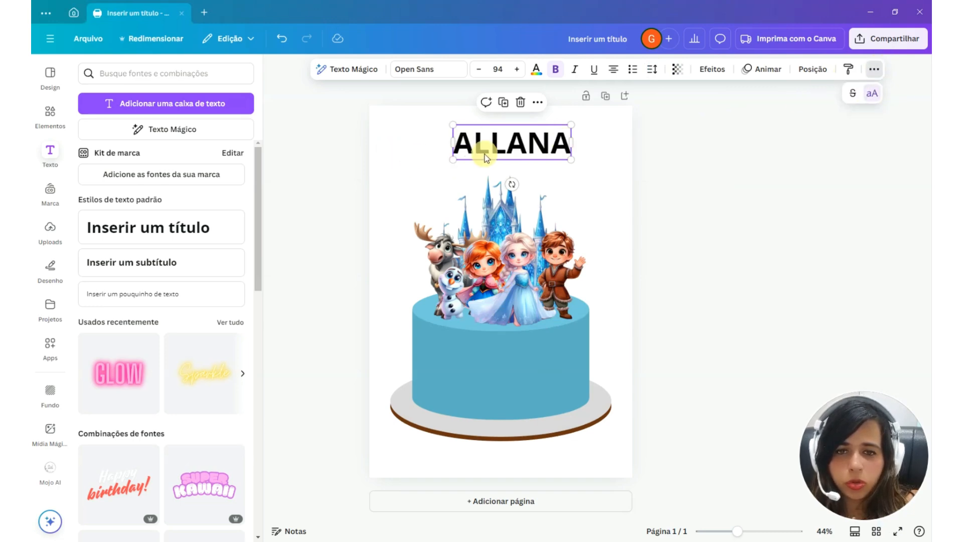
left_click(592, 149)
left_click(559, 142)
left_click_drag(550, 143, 560, 162)
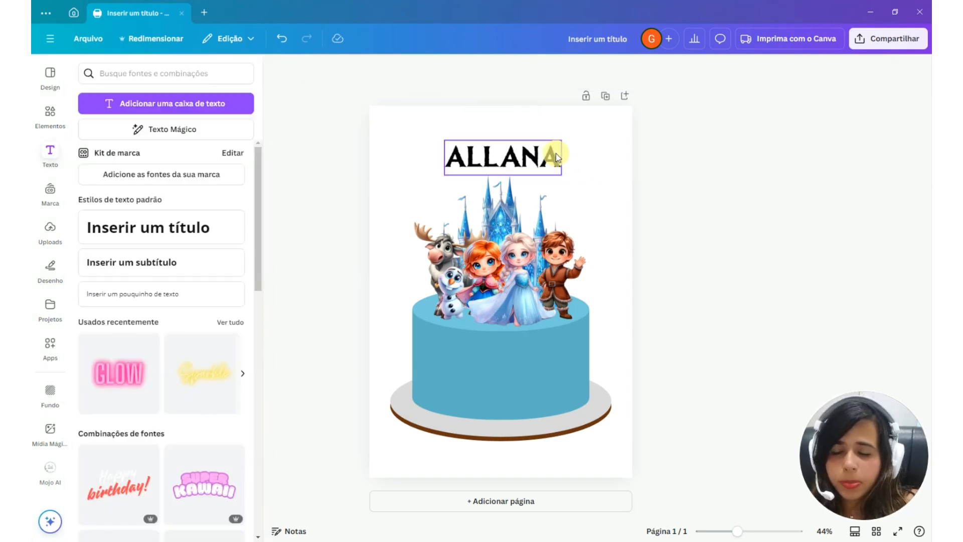
Start a custom font upload for the name text and choose Almond Nougat.otf from the Fontes folder
left_click(554, 154)
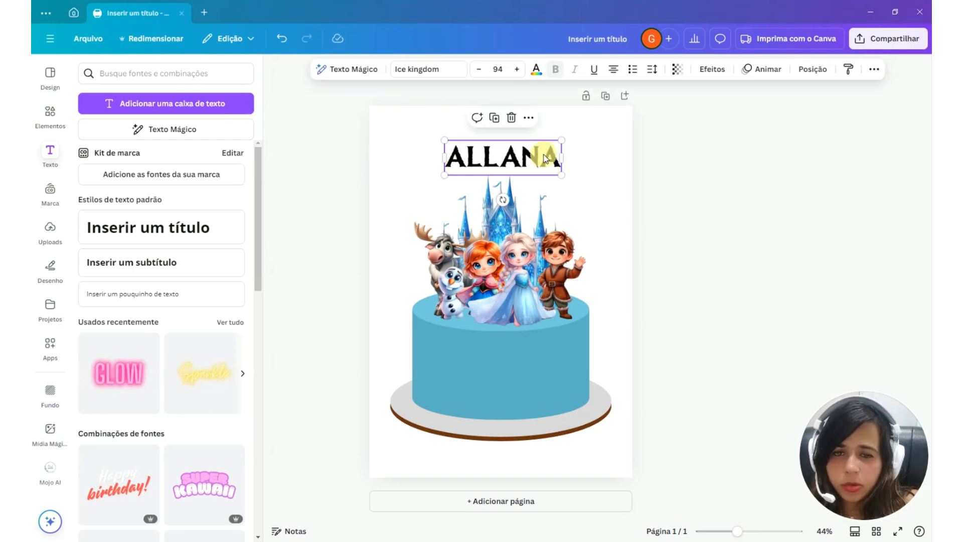
left_click(427, 69)
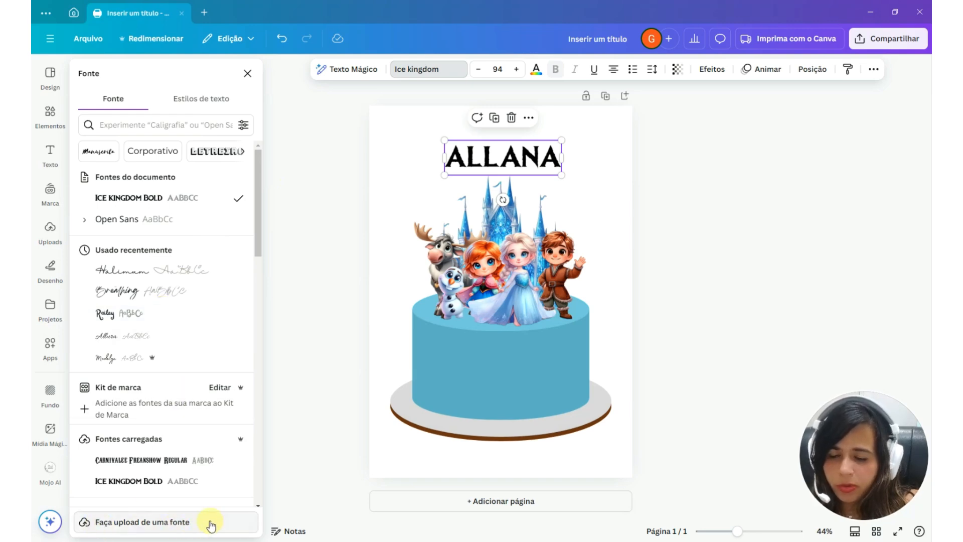
left_click(187, 523)
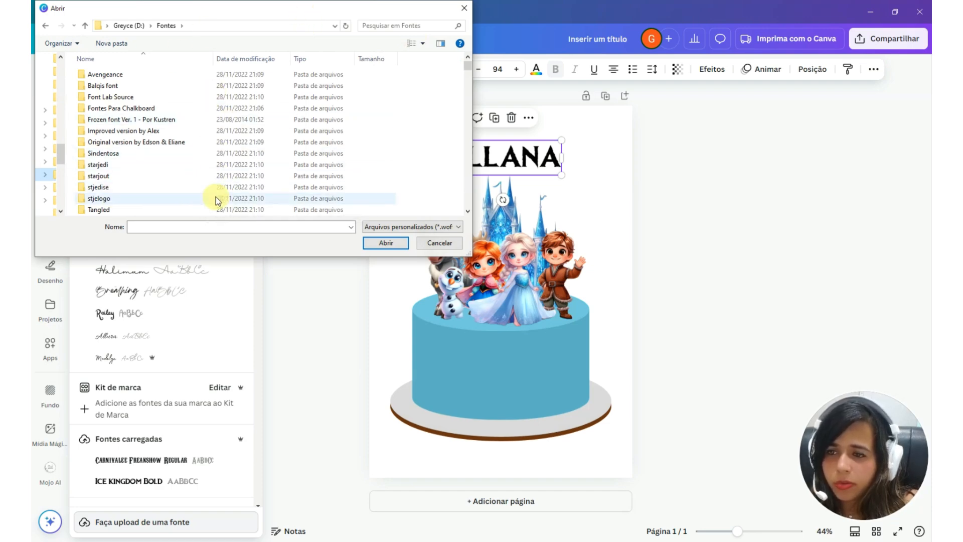
scroll(148, 160, "down", 6)
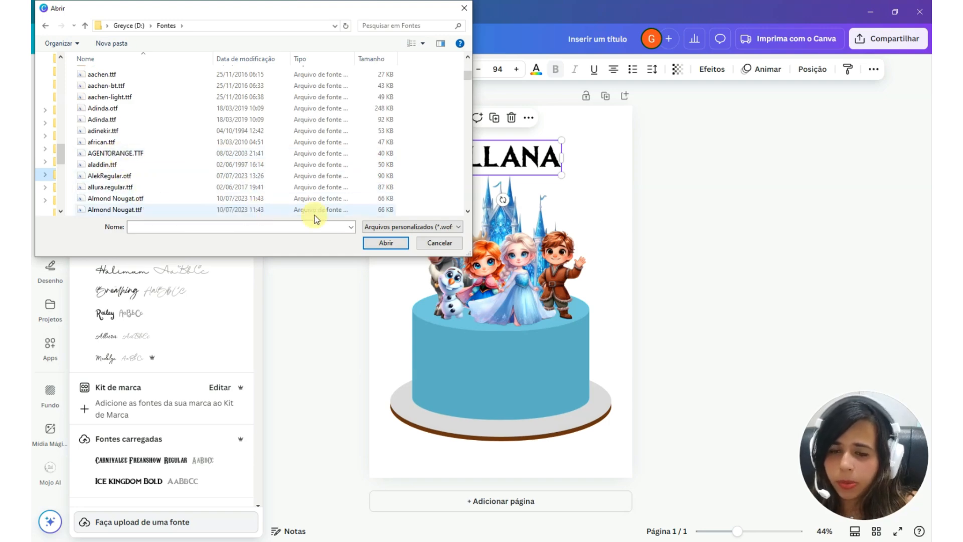
left_click(158, 199)
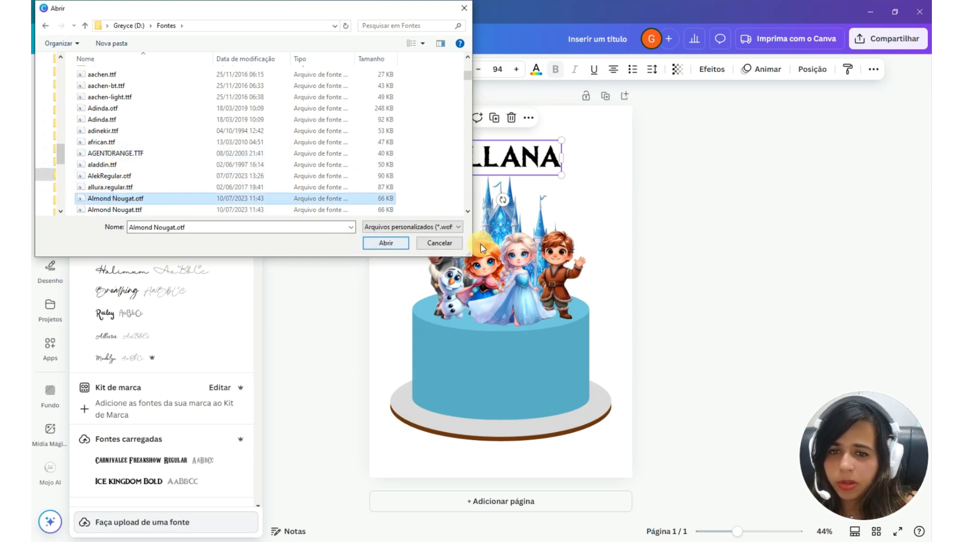
left_click(386, 243)
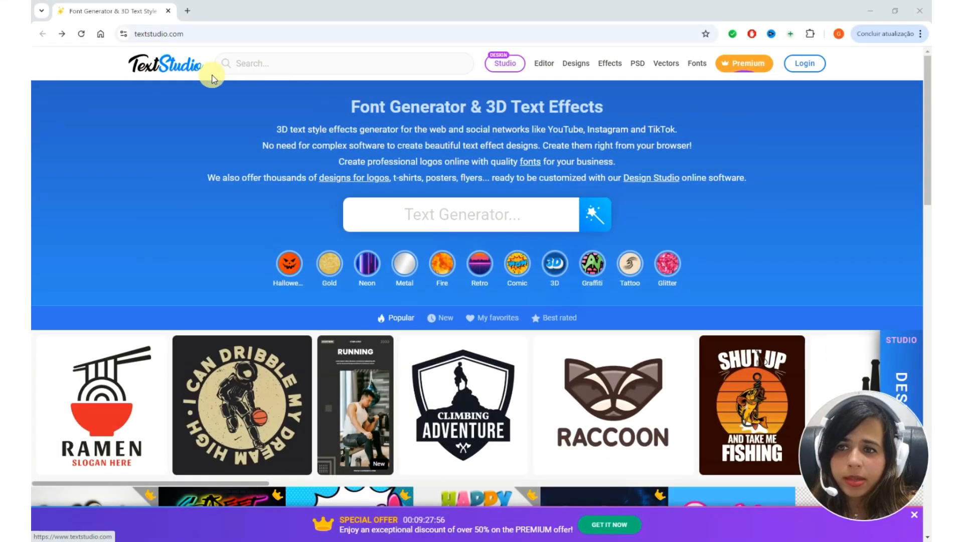
On the TextStudio website, search for "frozen" and open the Frozen Font text effect
left_click(270, 65)
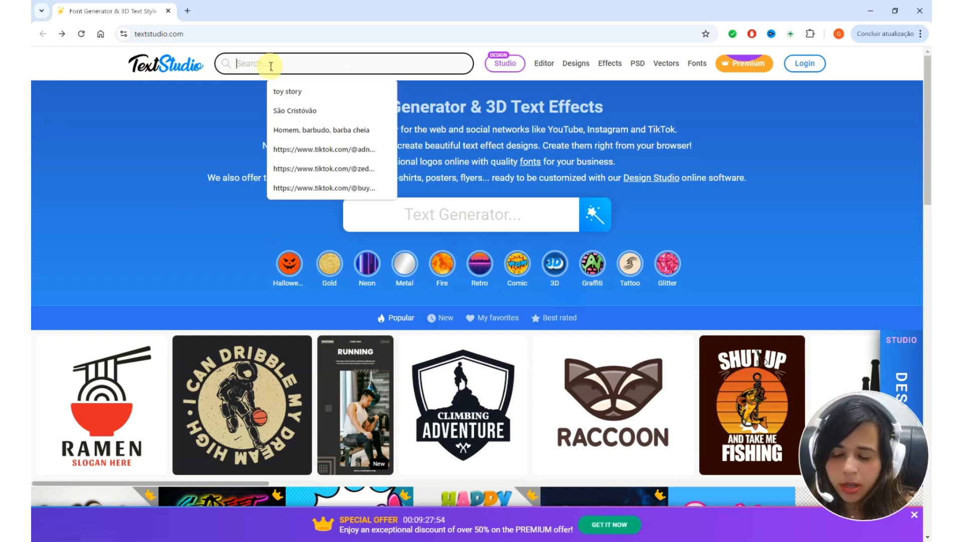
type("frozen")
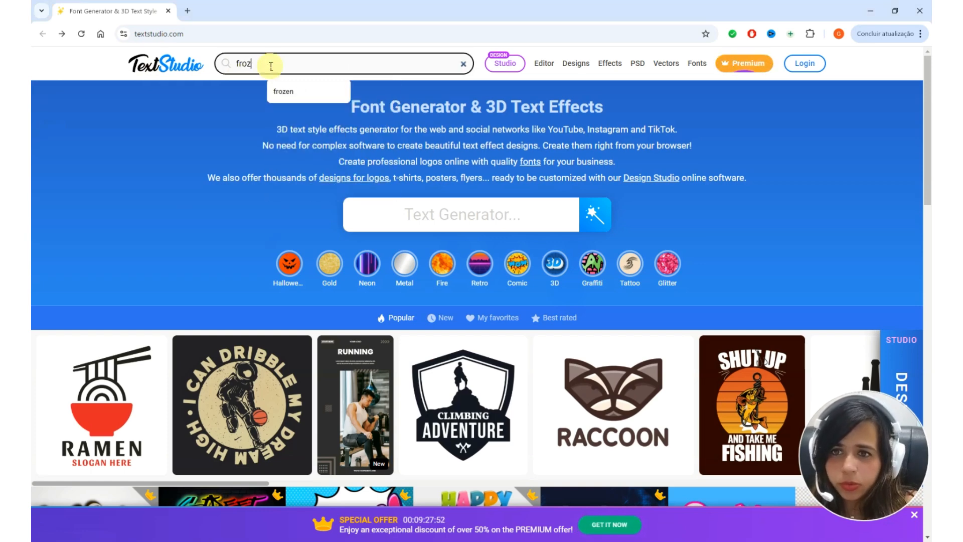
key("Return")
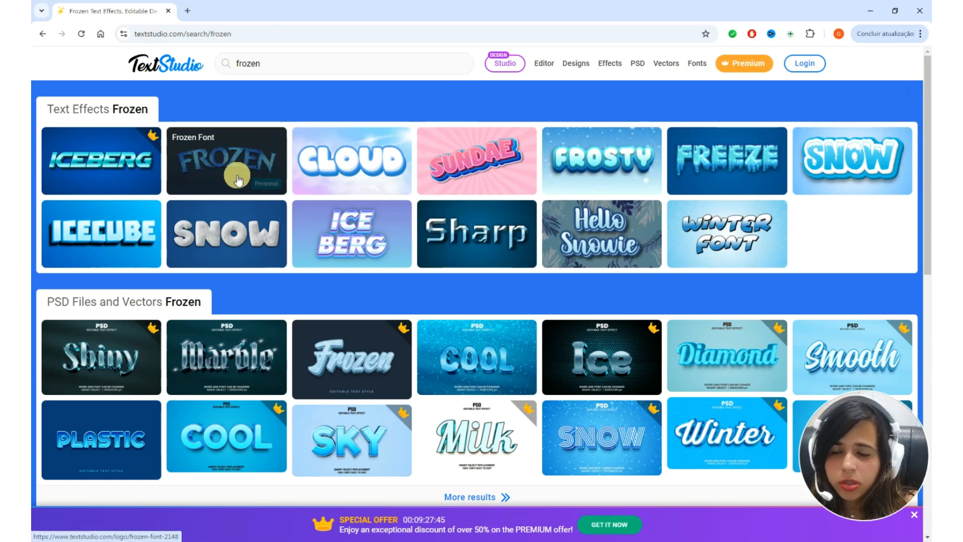
left_click(222, 176)
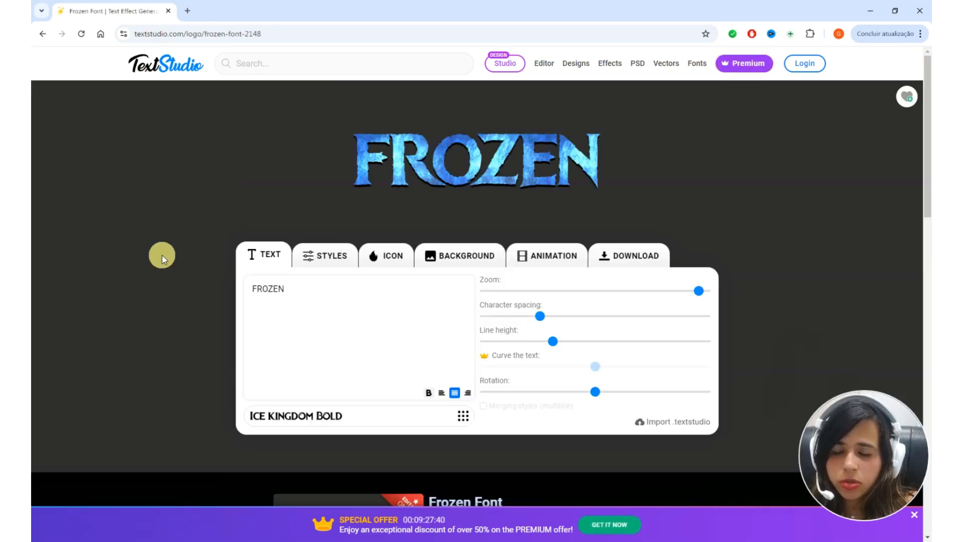
Replace the sample text FROZEN with the child's name in capital letters
left_click(250, 295)
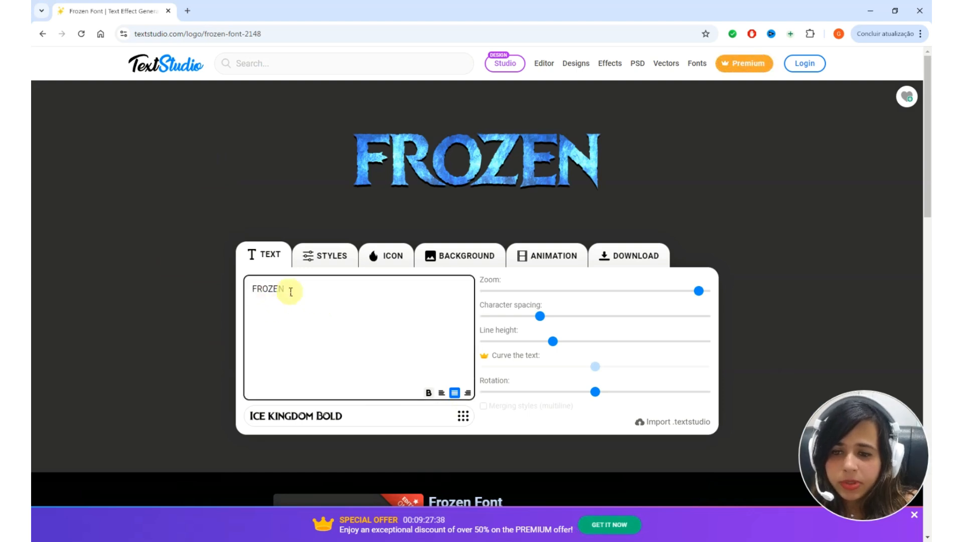
left_click_drag(266, 291, 229, 290)
type("ALLANA")
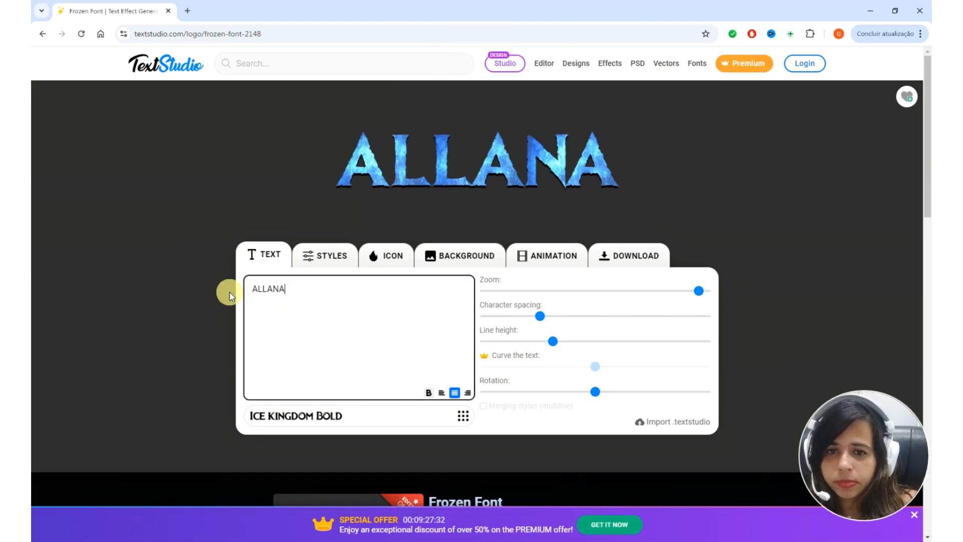
Fine-tune the lettering's zoom, widen its character spacing slightly, and open the effect's style settings
mouse_move(699, 290)
left_mouse_down()
mouse_move(718, 295)
mouse_move(699, 293)
left_mouse_up()
left_click(540, 320)
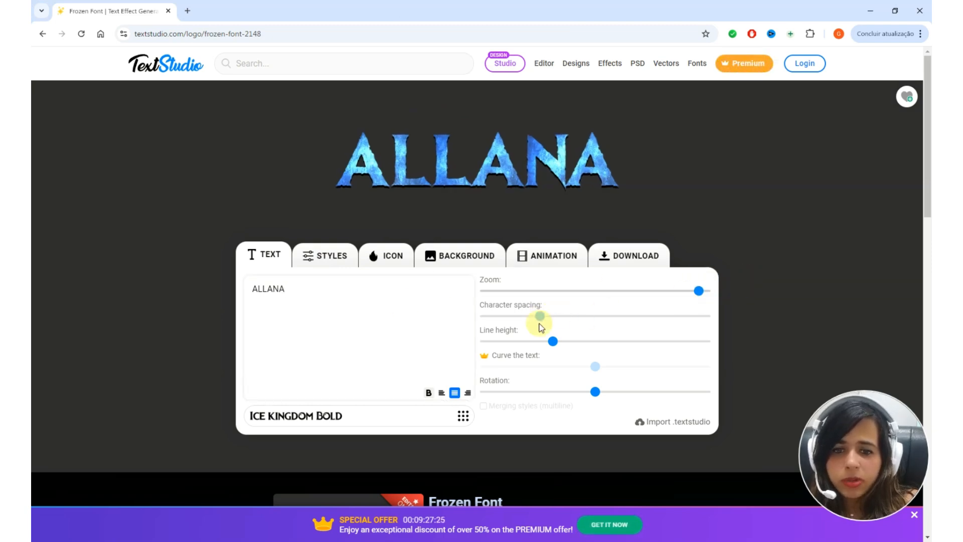
mouse_move(541, 321)
left_mouse_down()
mouse_move(569, 319)
mouse_move(550, 317)
mouse_move(585, 340)
mouse_move(563, 345)
mouse_move(542, 318)
left_mouse_up()
left_click(326, 255)
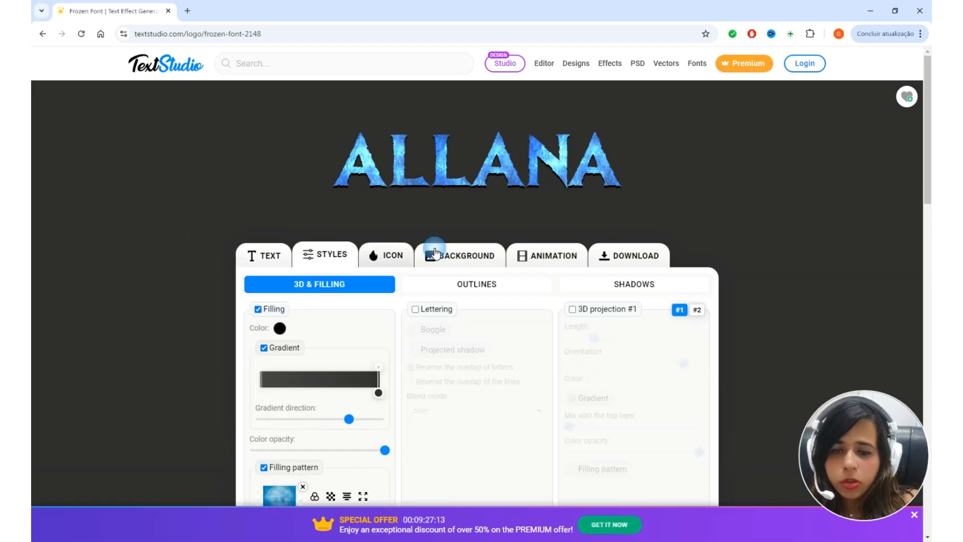
Look through the lettering effect's filling, icon, background, animation and download options on TextStudio
scroll(335, 412, "down", 2)
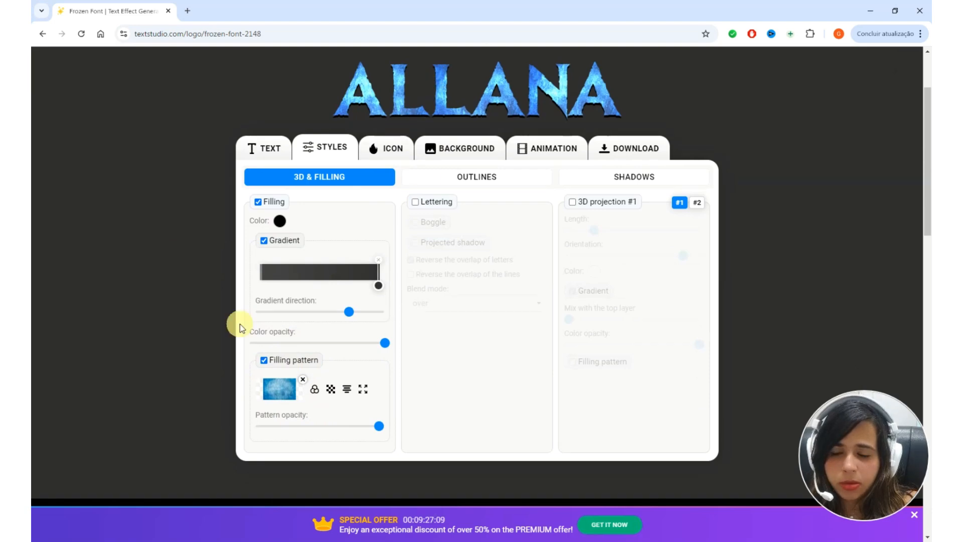
scroll(346, 362, "up", 1)
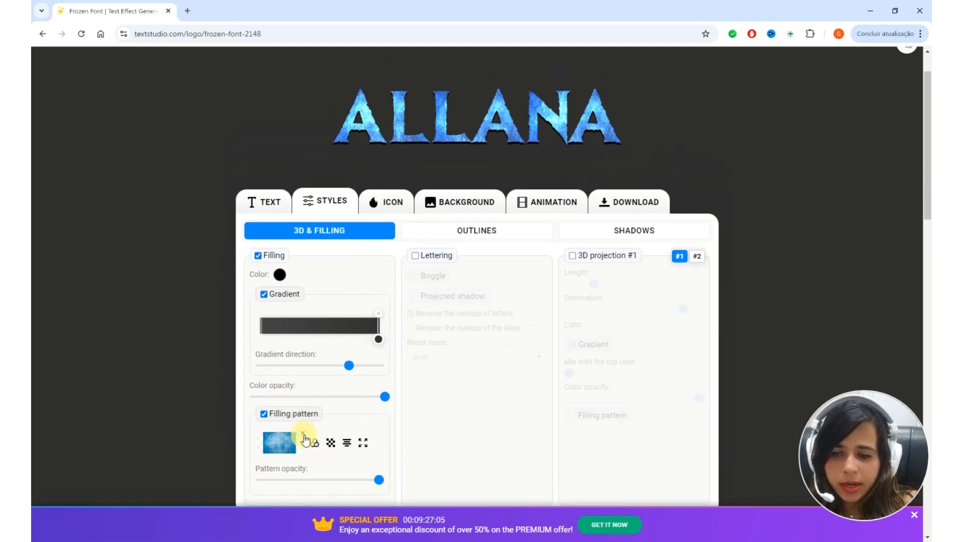
left_click(393, 208)
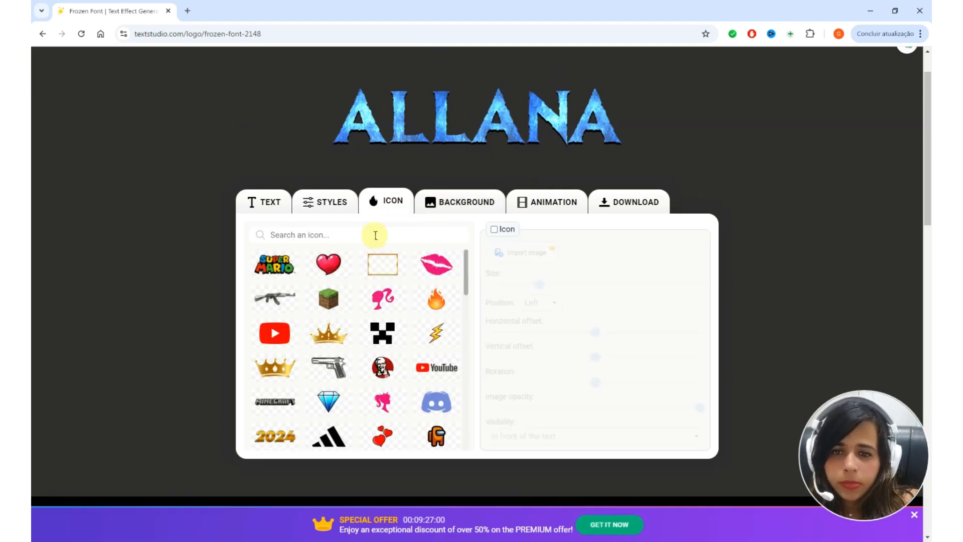
left_click(473, 201)
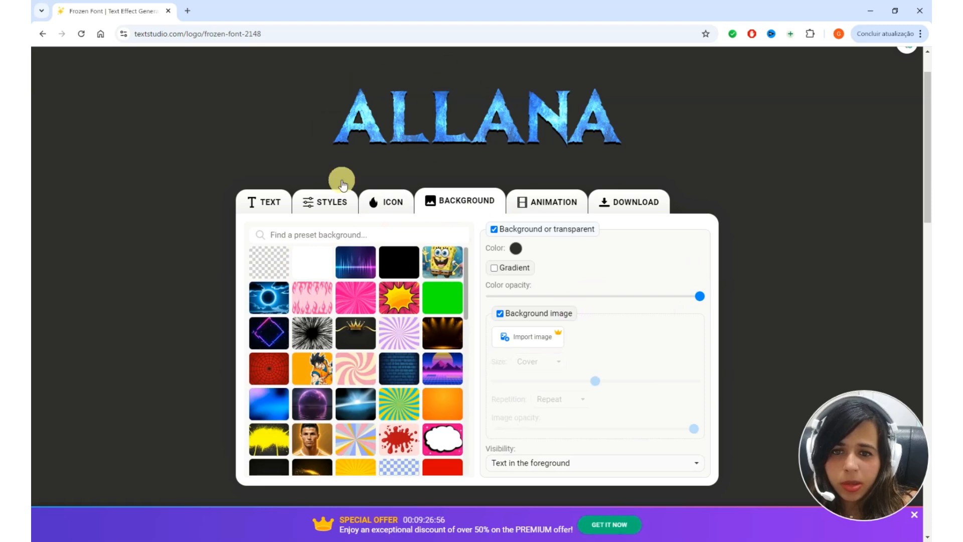
left_click(535, 200)
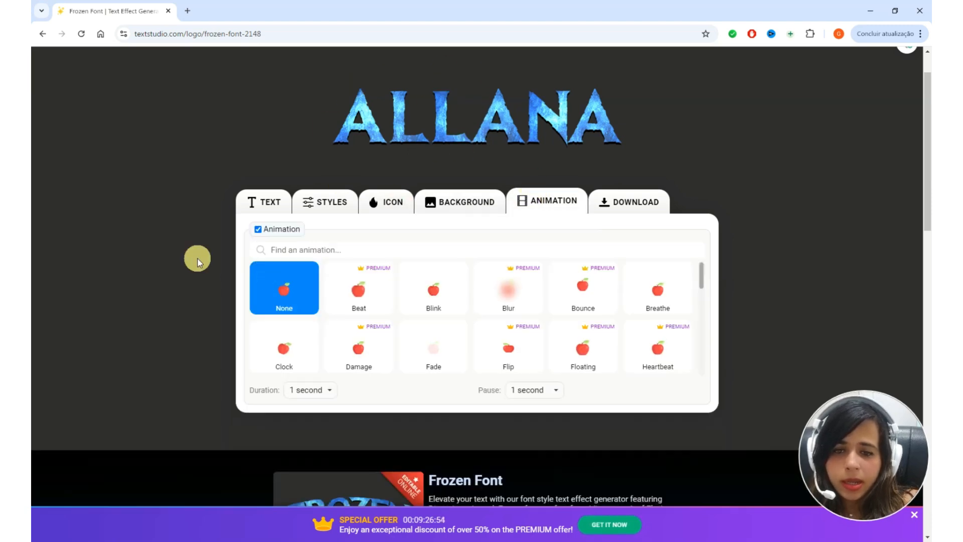
left_click(626, 200)
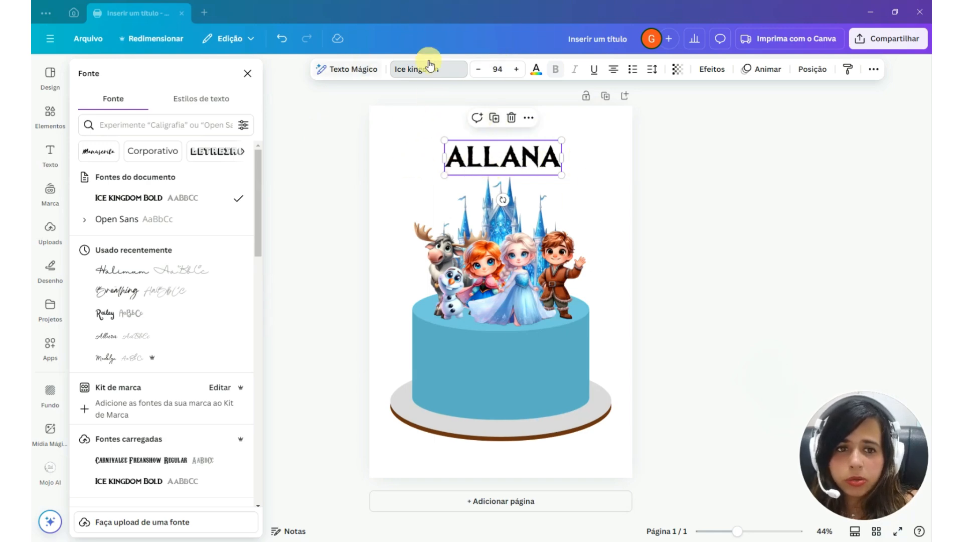
Back in Canva, colour the name text white and place it on the front of the cake
left_click(536, 71)
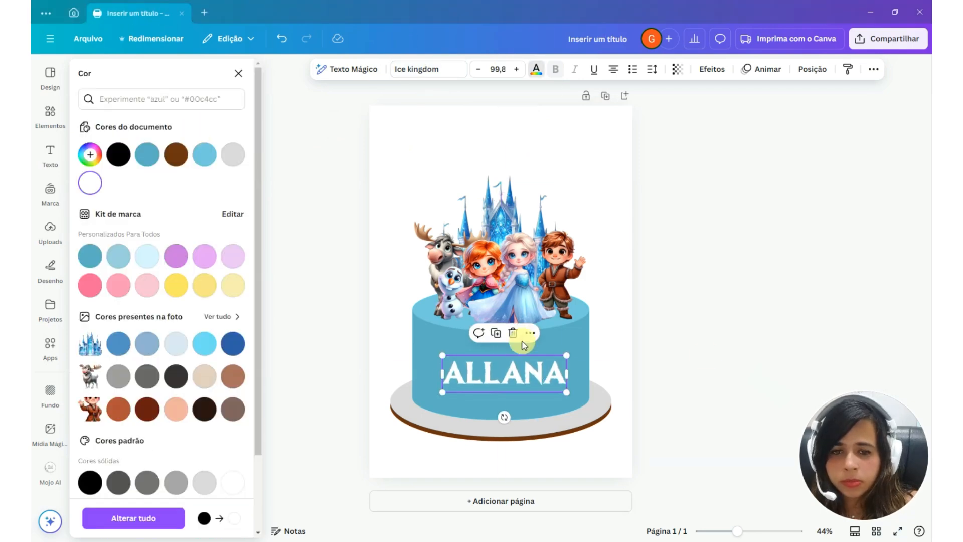
left_click(524, 346)
left_click(542, 370)
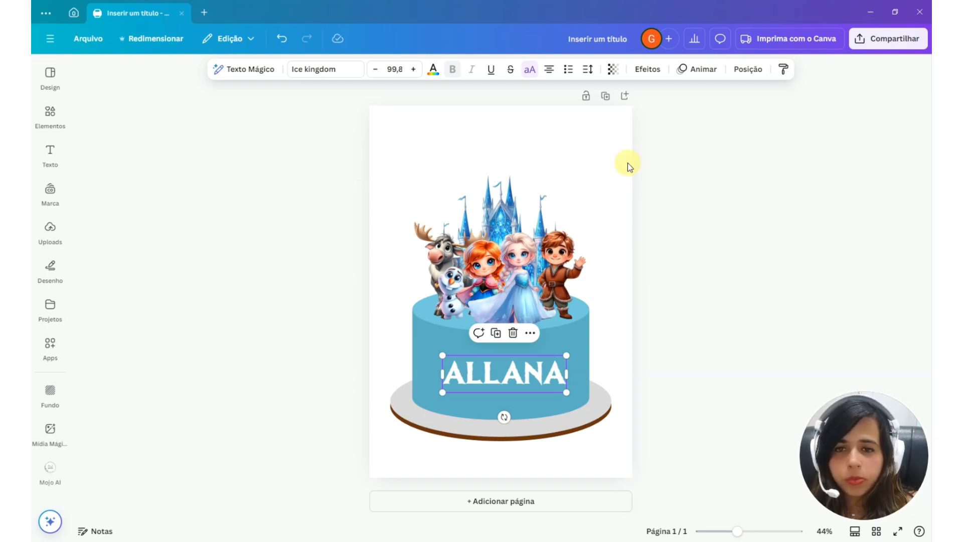
Apply the Contorno text effect to the name and colour its outline with the cake's blue from the document colours
left_click(647, 69)
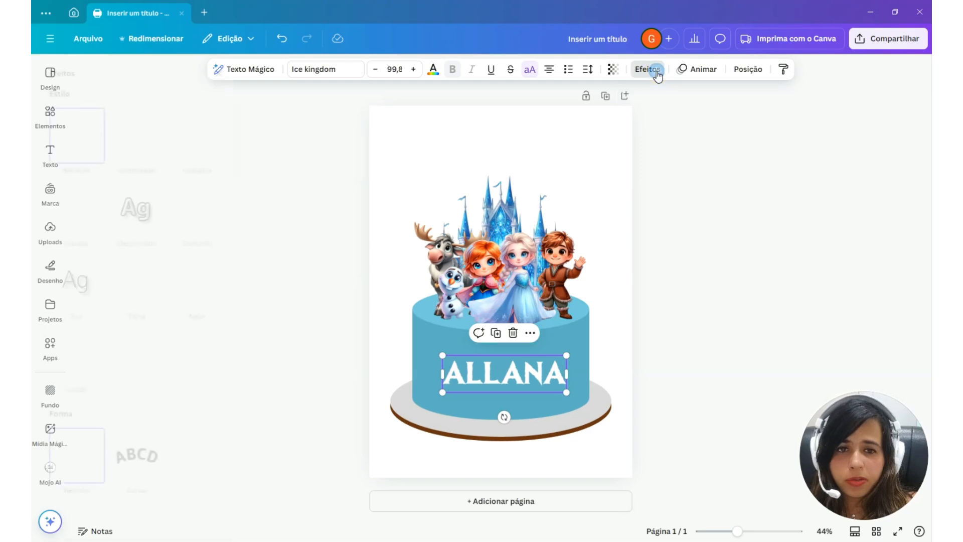
left_click(220, 210)
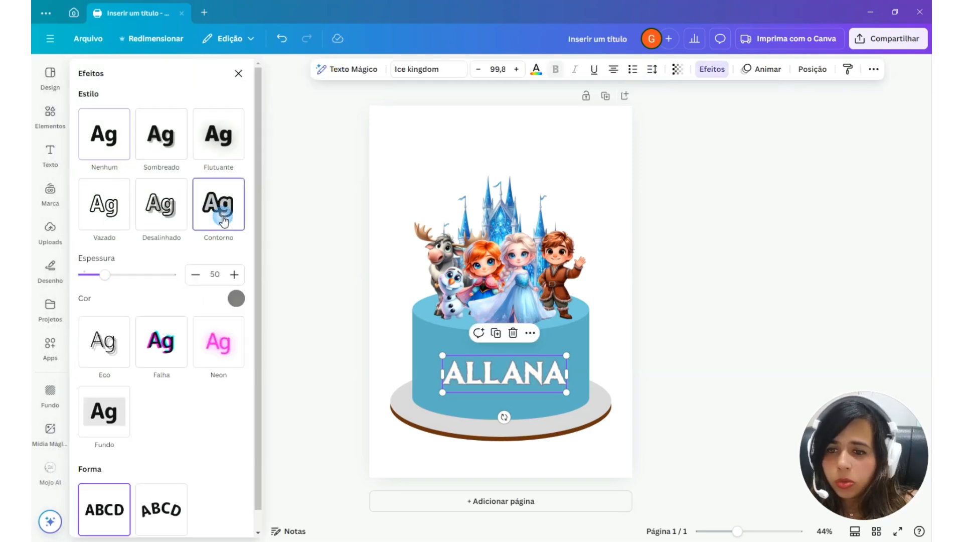
left_click(236, 298)
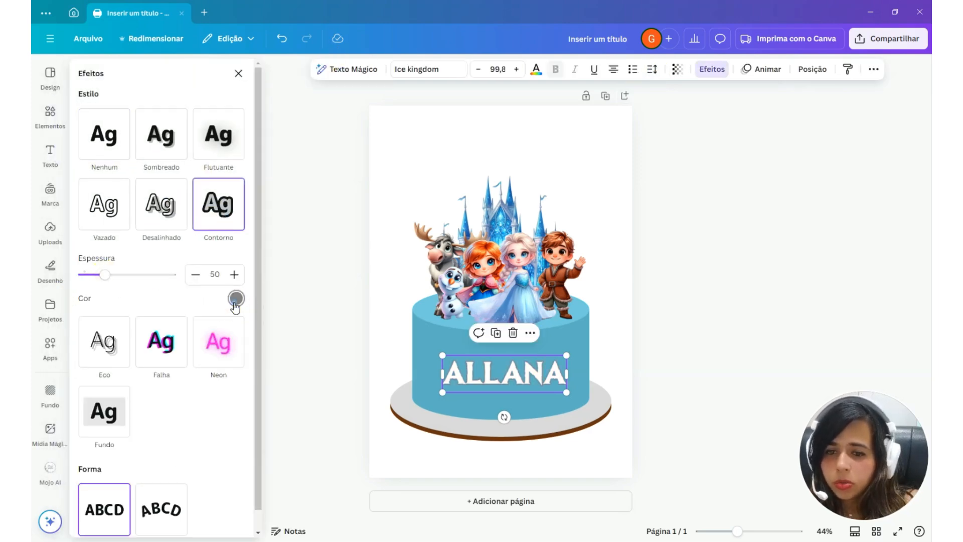
left_click(140, 351)
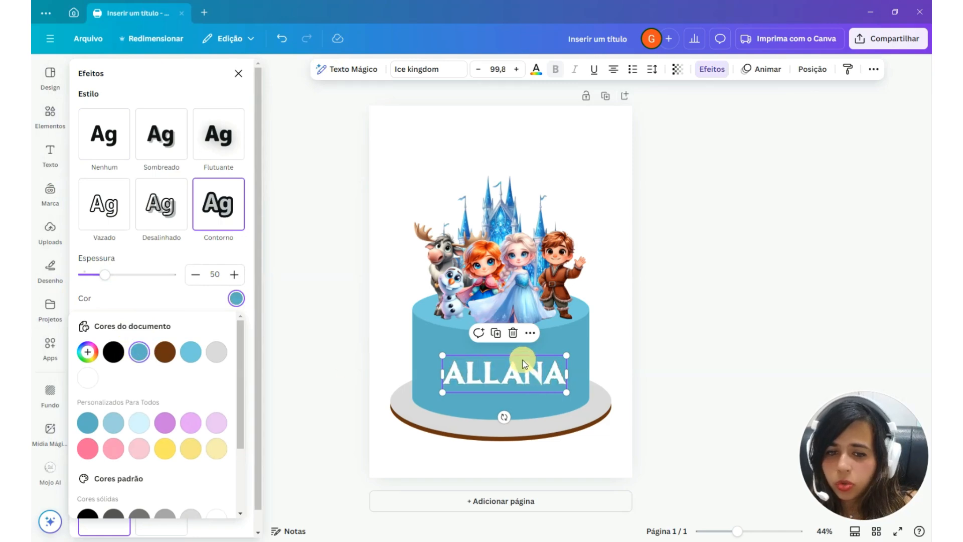
Change the name's outline to a custom darker teal-blue and set its thickness to 133
left_click(234, 300)
left_click(235, 298)
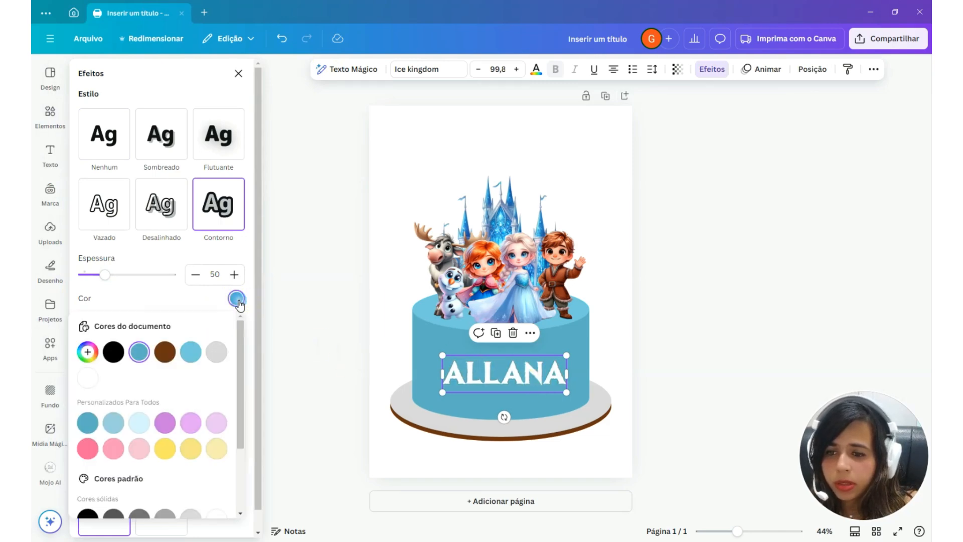
left_click(88, 352)
left_click_drag(166, 393, 184, 396)
left_click(122, 276)
left_click_drag(133, 280, 149, 280)
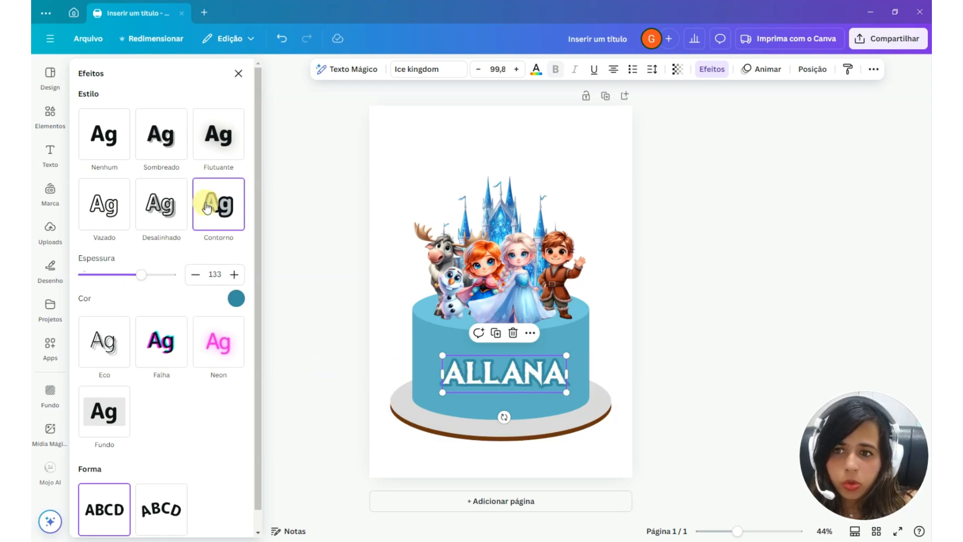
Examine the name text's width and height in its position settings and compare its frame with the outlined letters
left_click(812, 69)
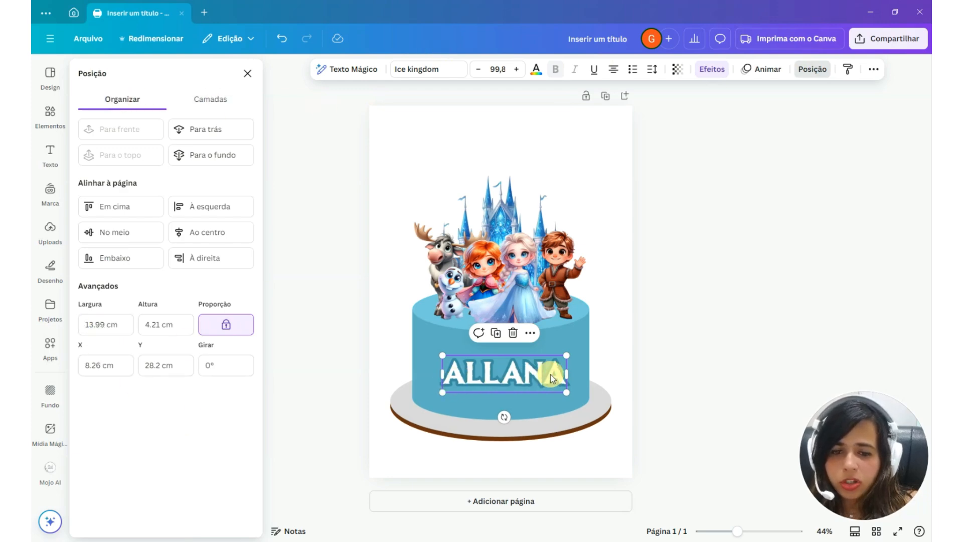
scroll(464, 402, "up", 5)
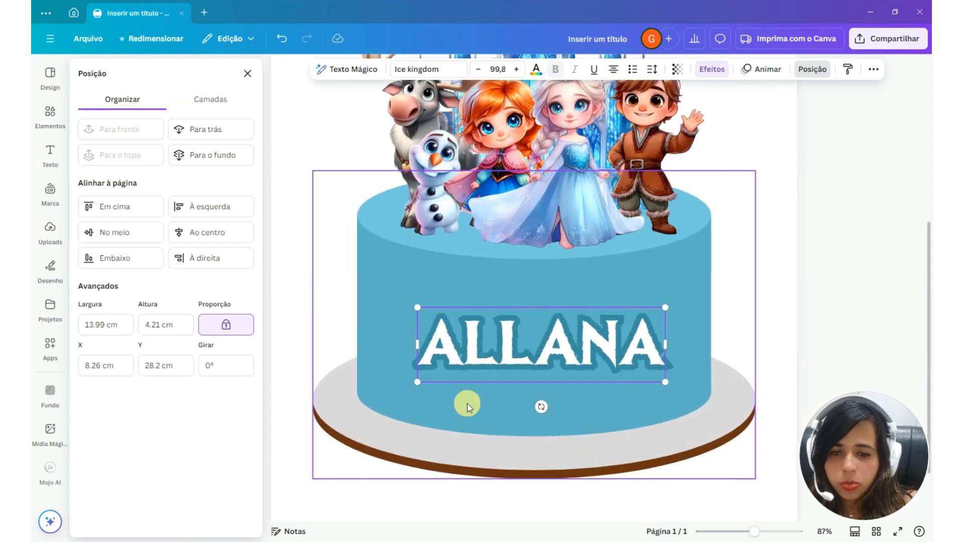
scroll(479, 371, "up", 2)
left_click_drag(561, 486, 368, 470)
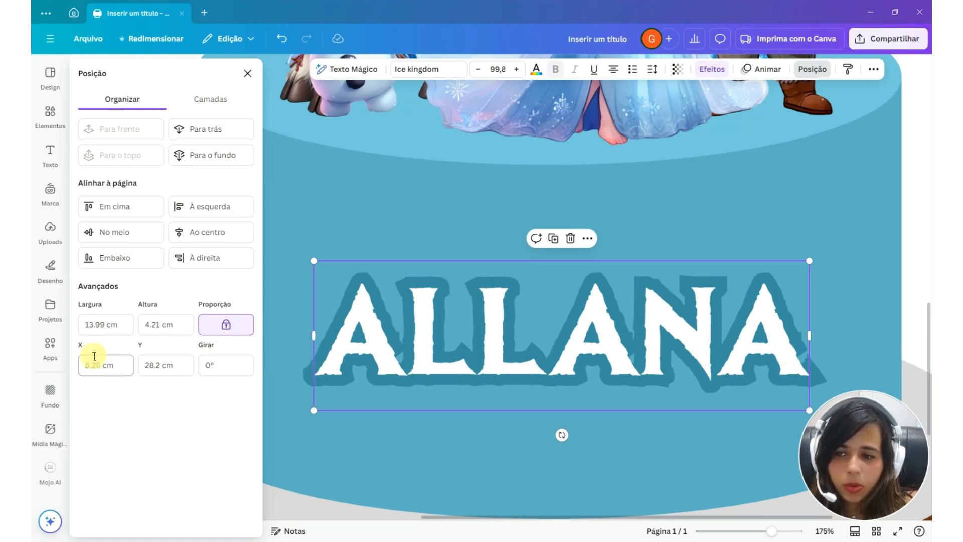
left_click(90, 327)
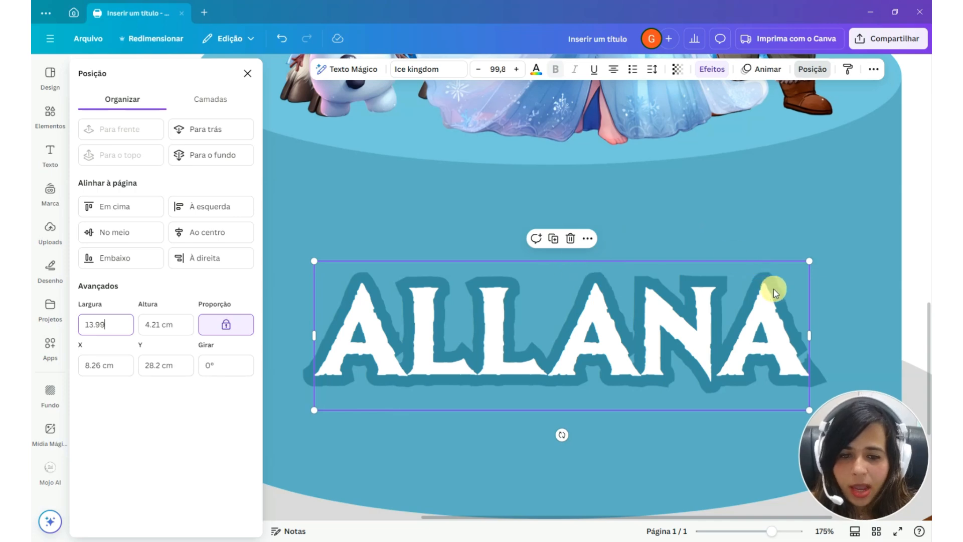
scroll(586, 256, "down", 5)
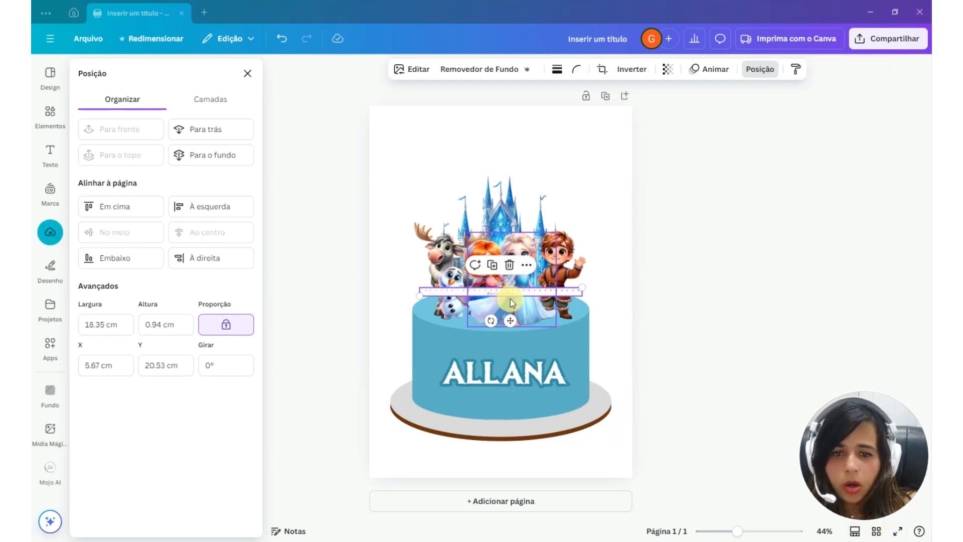
Set the ruler image's width to 29.7 cm with its proportions locked
left_click(645, 269)
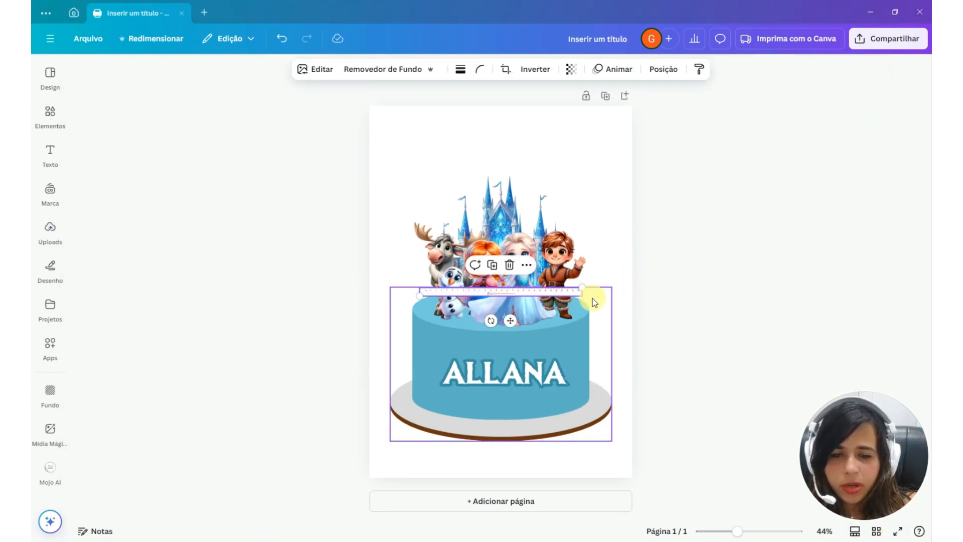
scroll(483, 286, "up", 5)
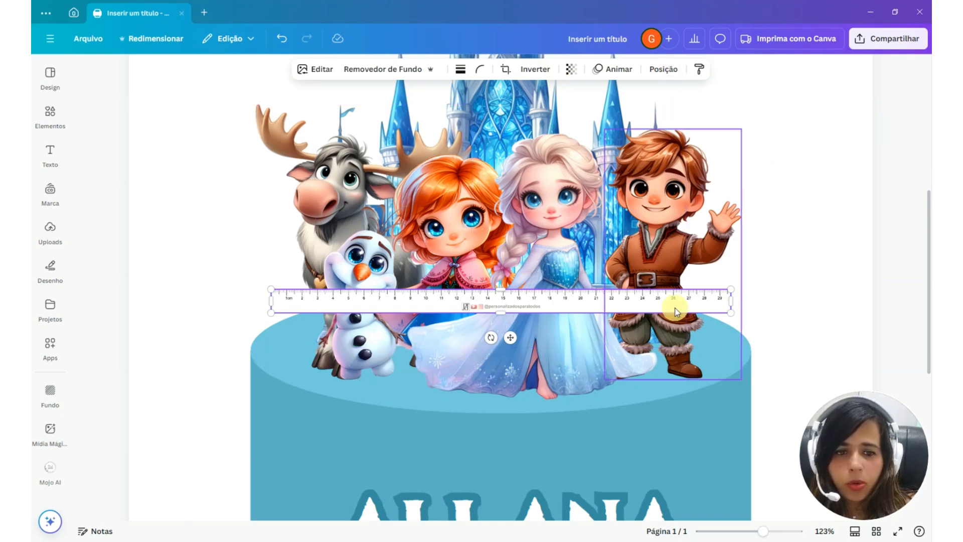
left_click(663, 69)
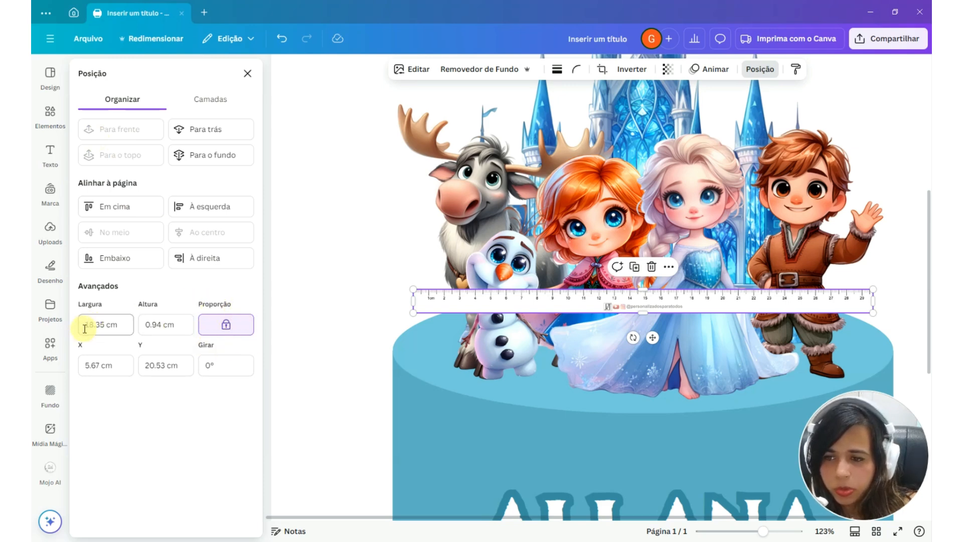
left_click(108, 326)
type("2")
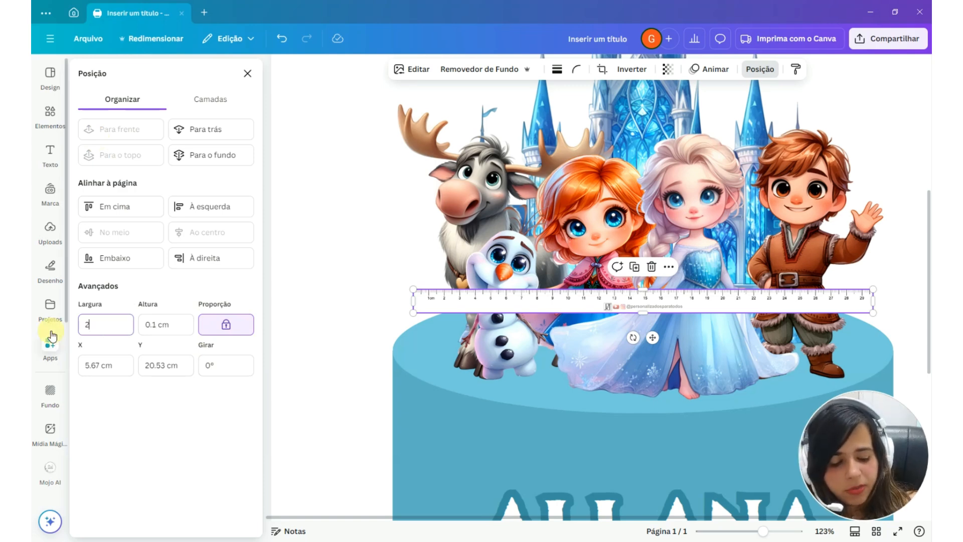
type("9.7")
key("Return")
Add a second page to the design and move the ruler image onto it
scroll(428, 326, "down", 5)
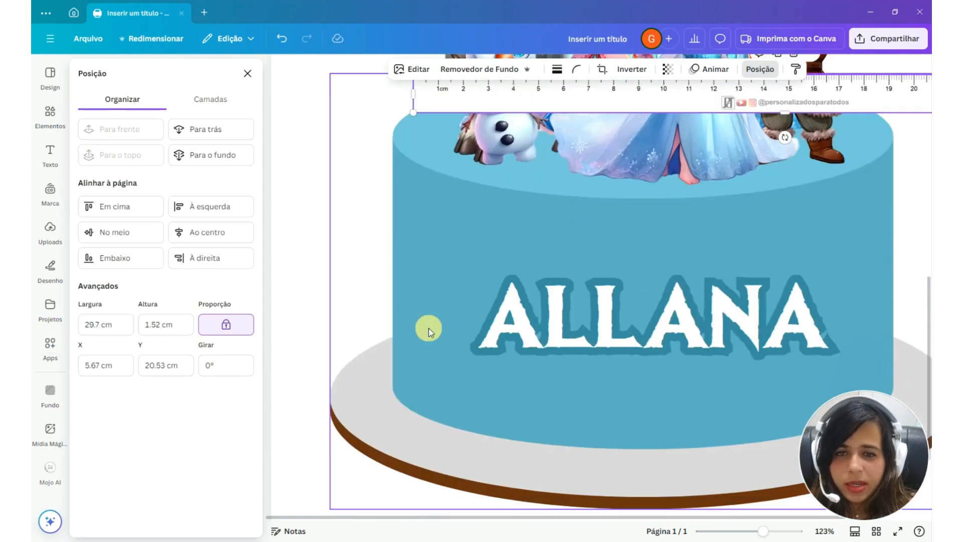
scroll(428, 326, "down", 5)
left_click_drag(678, 258, 621, 419)
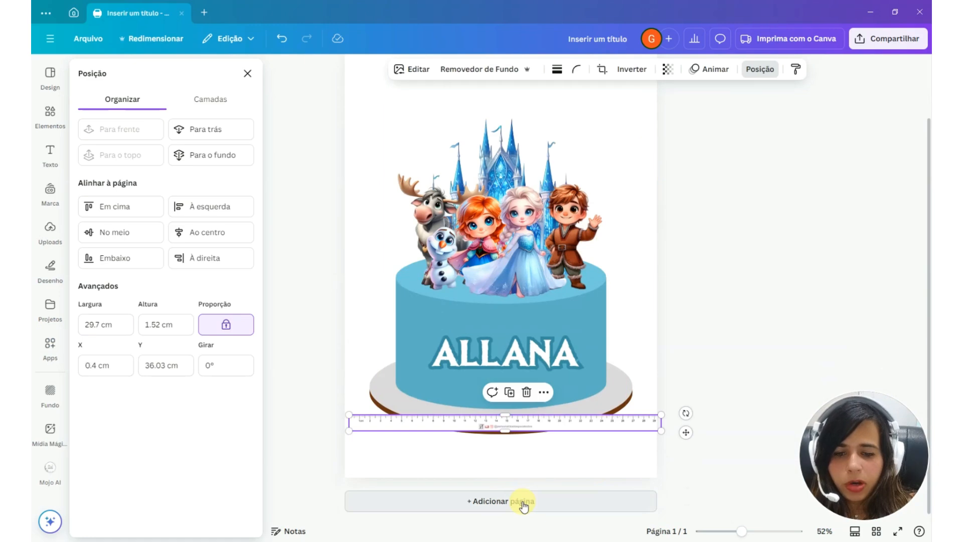
left_click(520, 501)
scroll(473, 348, "up", 3)
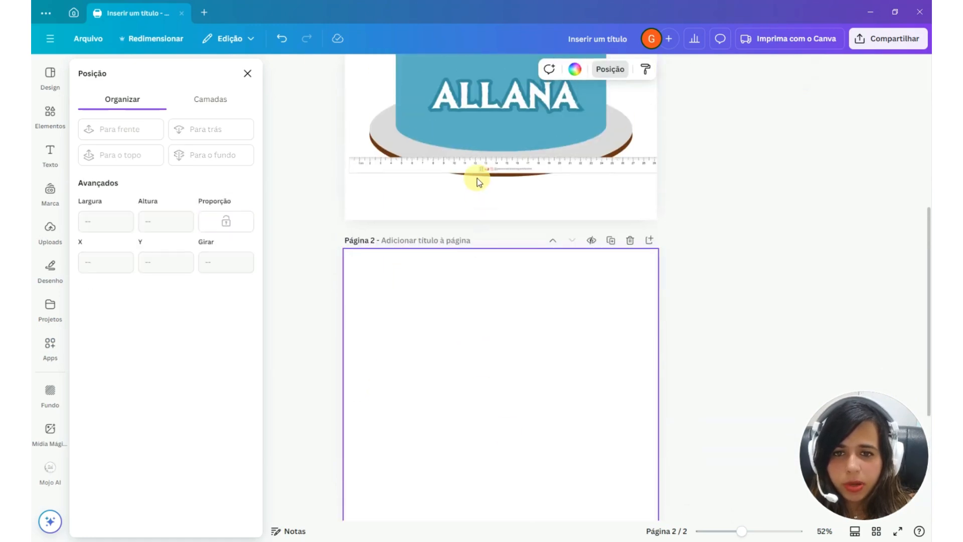
left_click_drag(477, 173, 470, 456)
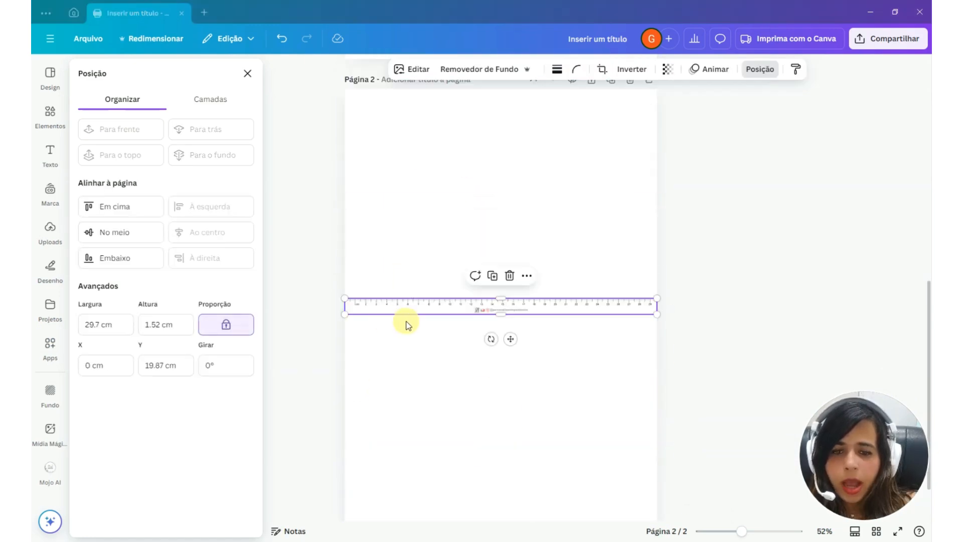
Move the name text from the cake onto the second page, above the ruler image
scroll(406, 322, "up", 10)
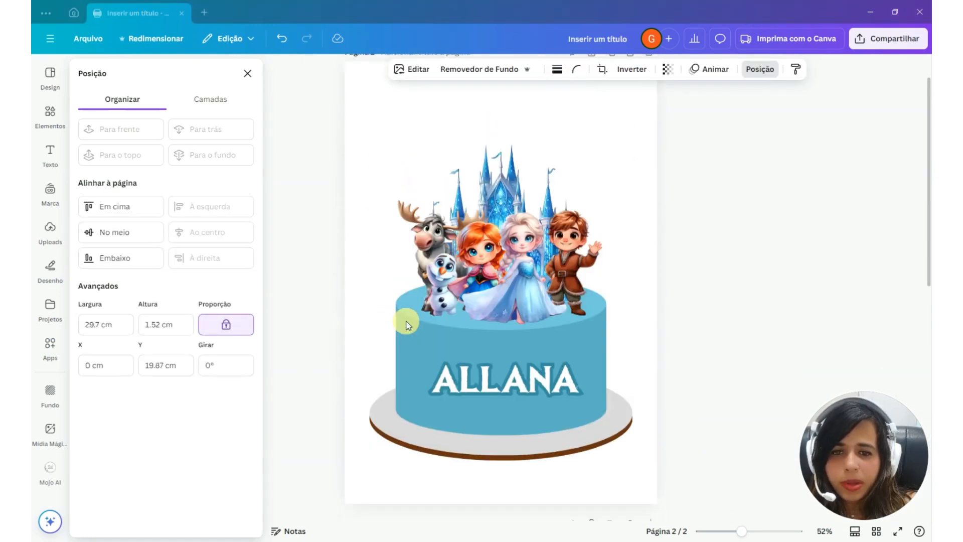
scroll(407, 321, "down", 2)
left_click(454, 312)
left_click_drag(471, 306, 462, 507)
scroll(449, 499, "down", 7)
scroll(450, 497, "up", 1)
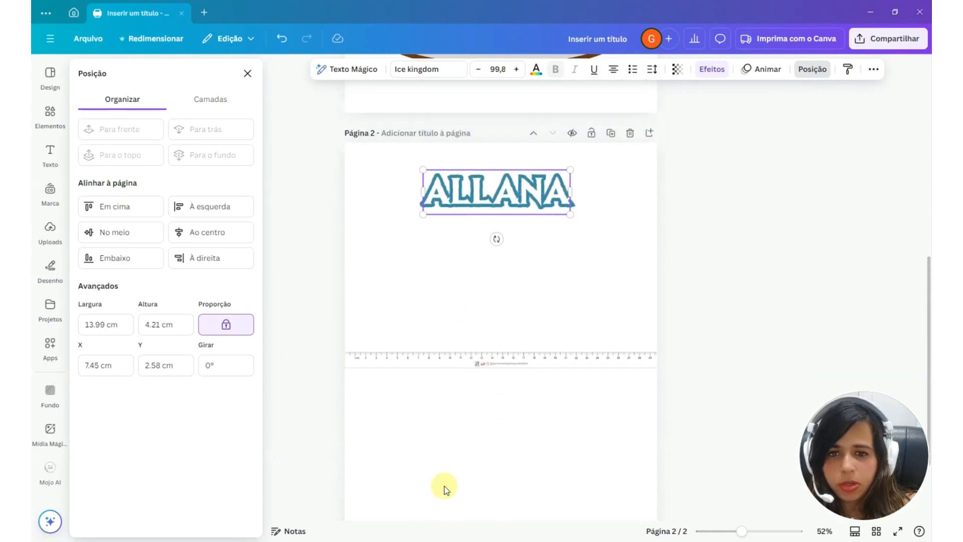
Place the name directly above the ruler image, with its outline starting at the ruler's zero end
left_click_drag(455, 195, 386, 319)
scroll(347, 380, "up", 5)
left_click(580, 354)
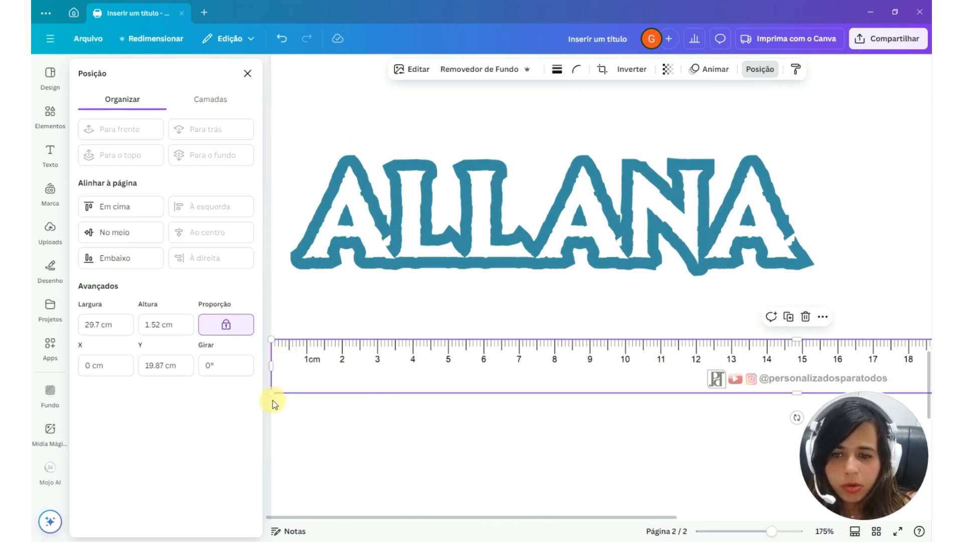
left_click_drag(344, 209, 339, 281)
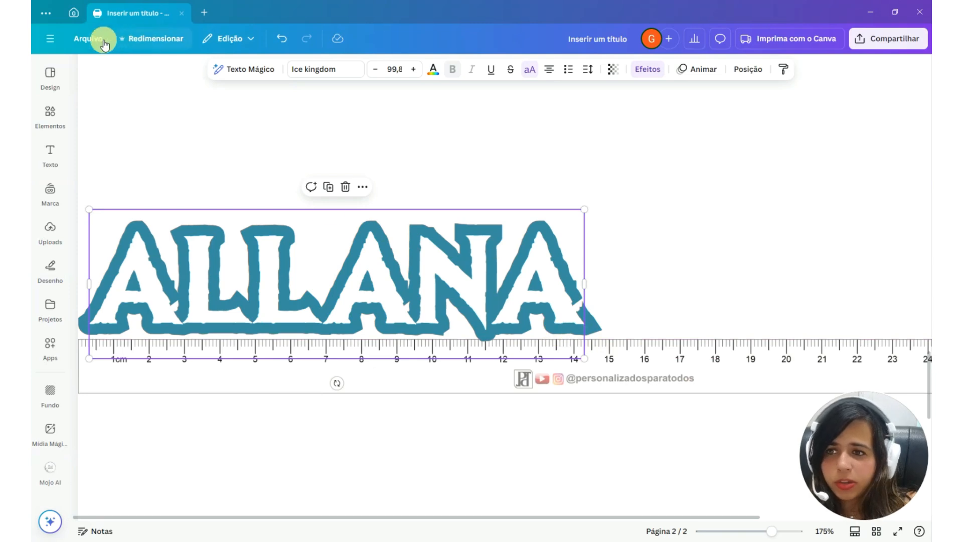
Show rulers and guides, and place a vertical guide at the end of the name's outline over the ruler image
left_click(104, 44)
mouse_move(172, 178)
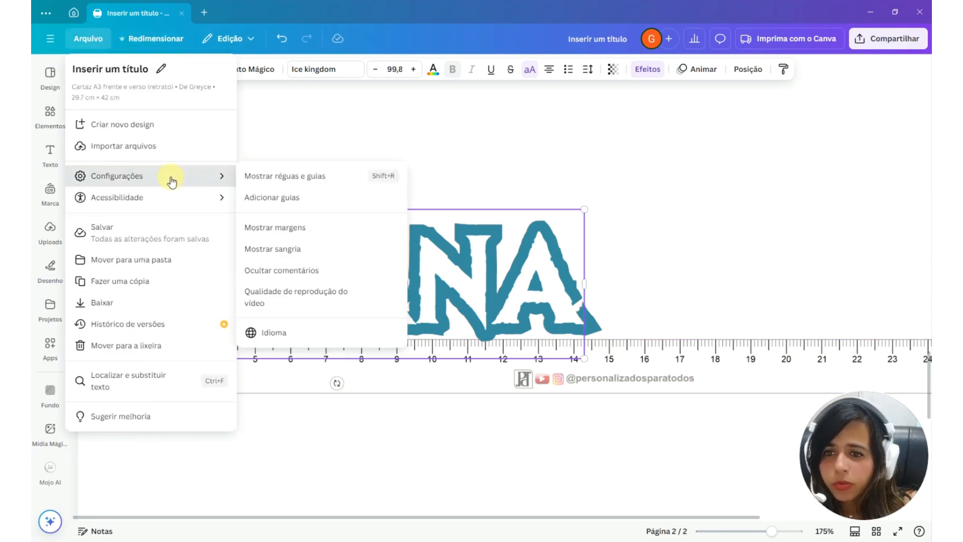
left_click(297, 180)
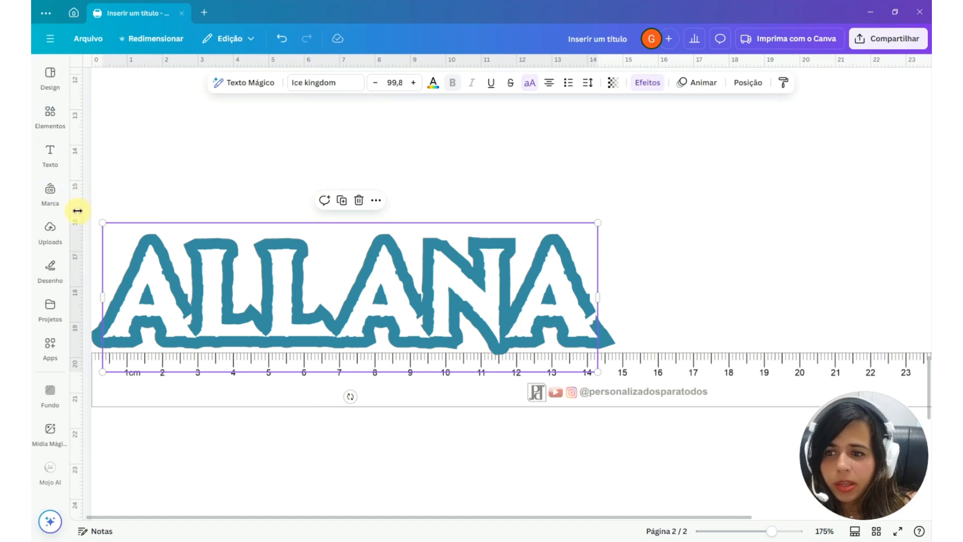
left_click_drag(78, 211, 617, 341)
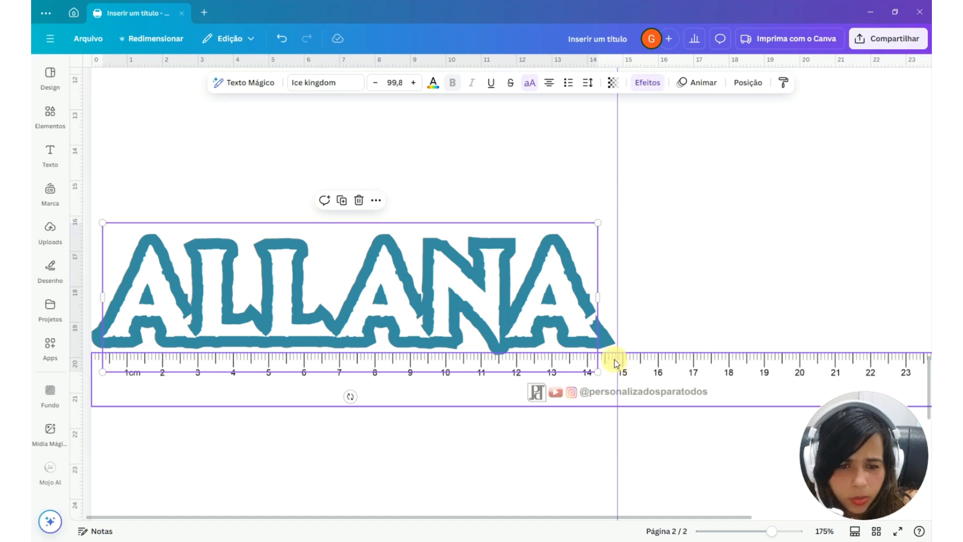
left_click_drag(617, 346, 614, 342)
key("ctrl+z")
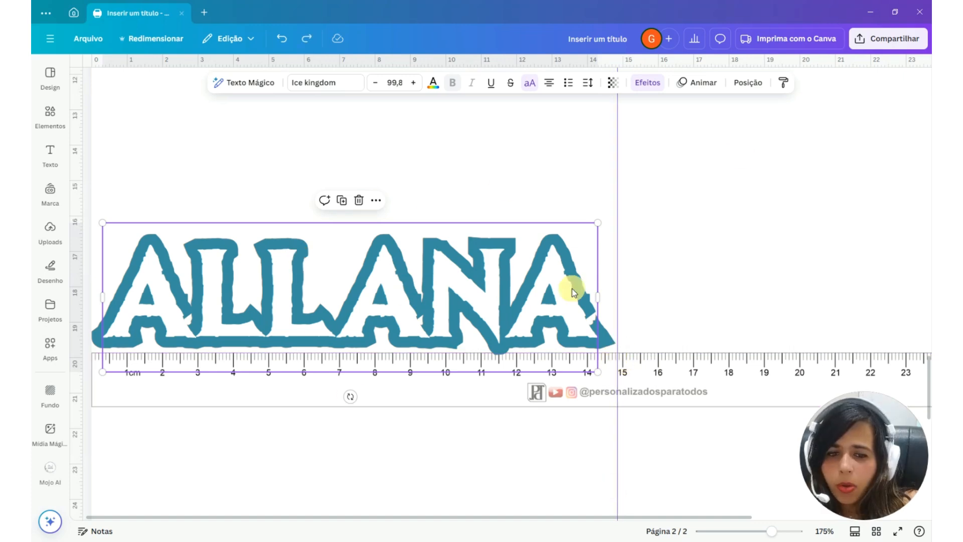
Turn the ruler image vertical and place it along the second page's left edge, with zero at the page's top
left_click(551, 387)
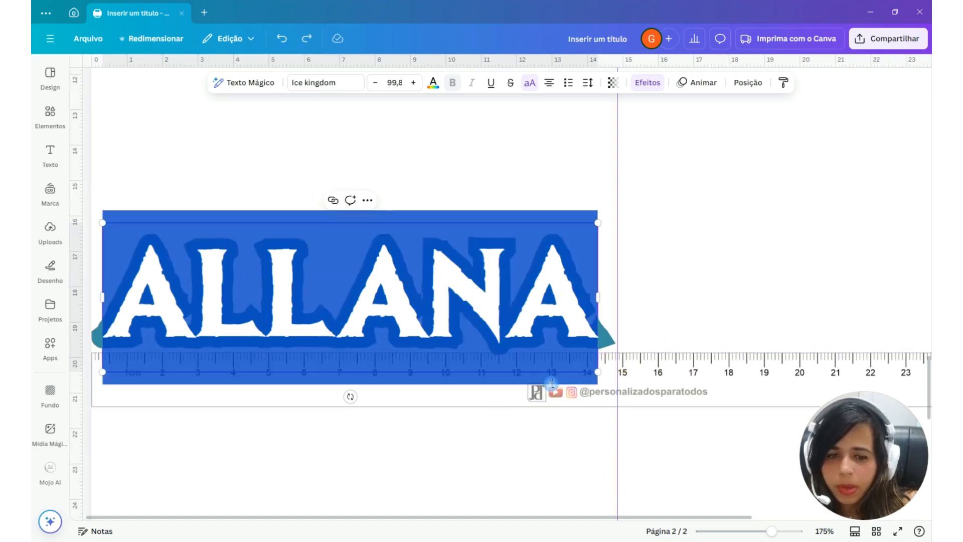
left_click(544, 396)
left_click_drag(617, 431, 408, 383)
scroll(409, 382, "down", 4)
scroll(466, 308, "up", 2)
left_click_drag(512, 315, 303, 228)
Place the name beside the vertical ruler with its outline starting at zero, and use a horizontal guide to read off its height
left_click_drag(351, 441, 370, 196)
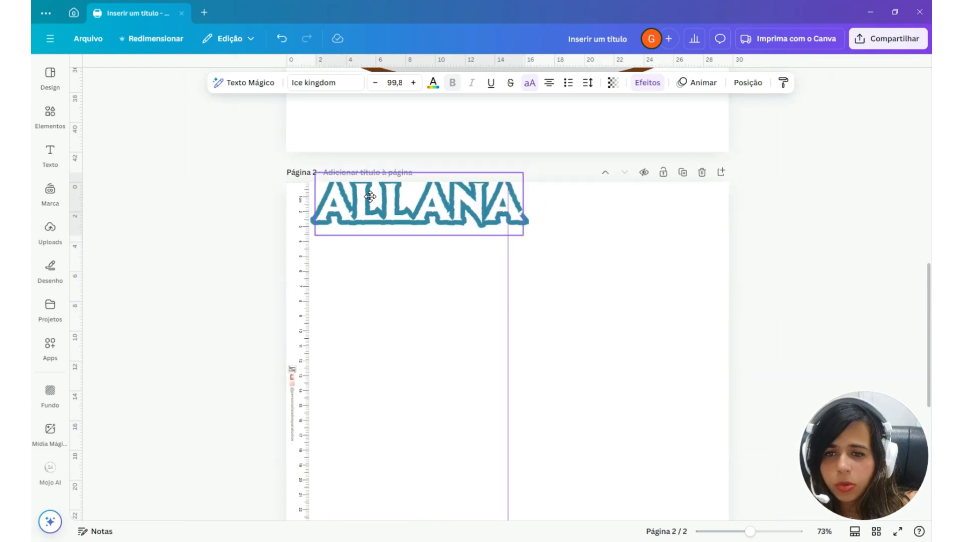
scroll(184, 297, "up", 8, "ctrl")
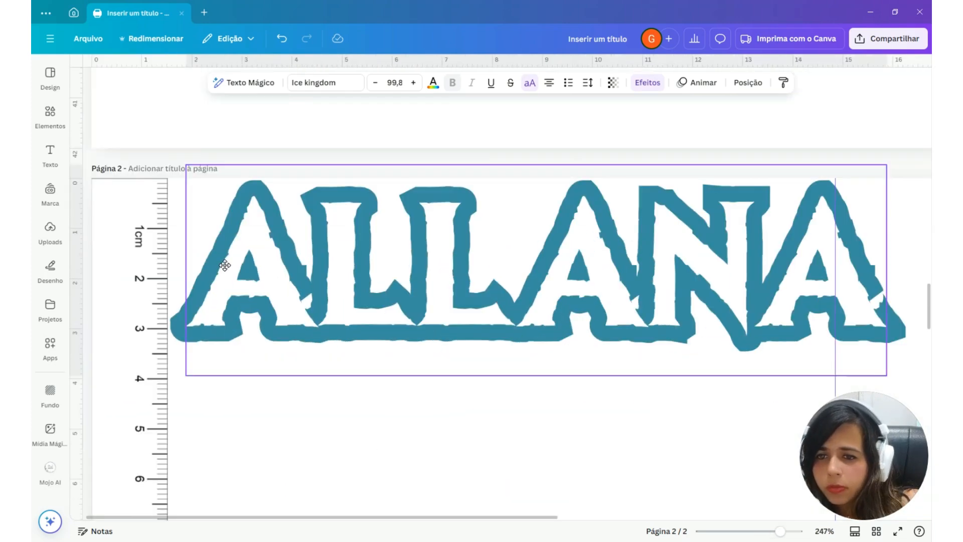
left_click_drag(225, 264, 224, 263)
left_click_drag(194, 60, 204, 341)
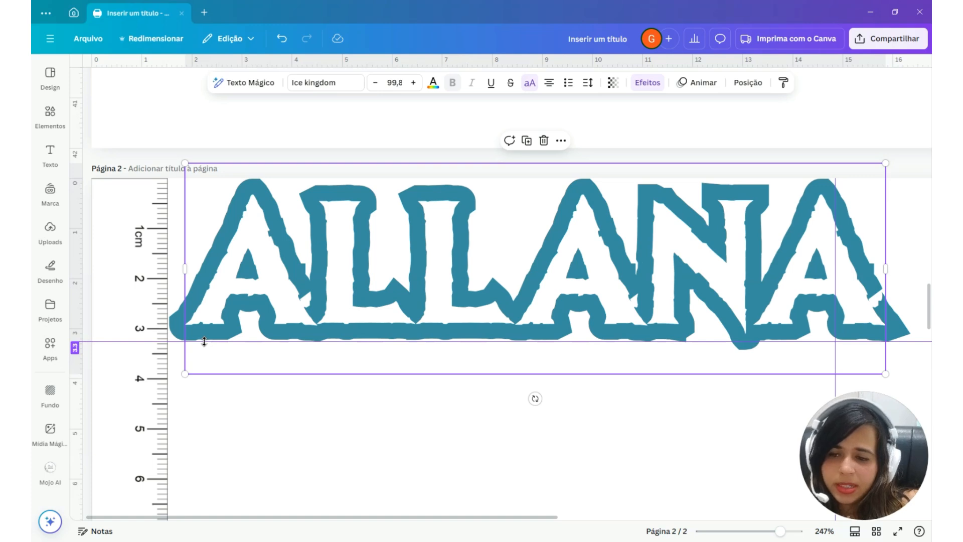
left_click_drag(205, 341, 212, 434)
Try scaling the name text down to font size 90,2, and undo the scaling
double_click(215, 299)
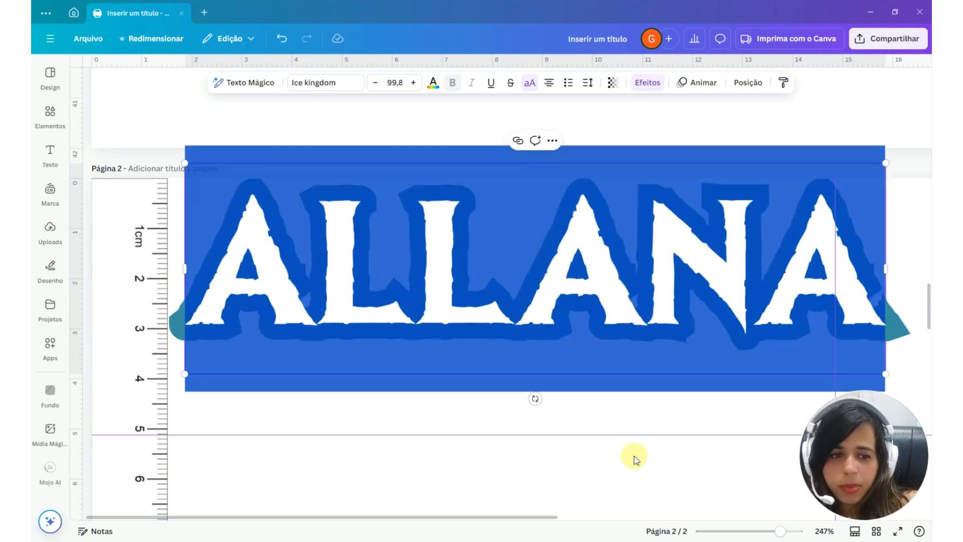
left_click(587, 398)
left_click(707, 346)
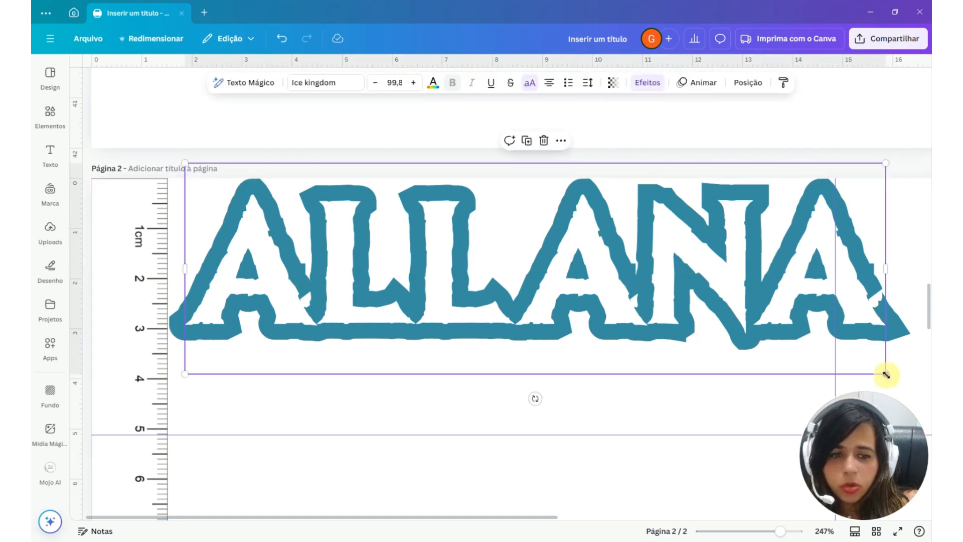
left_click_drag(886, 374, 869, 351)
left_click_drag(824, 340, 822, 338)
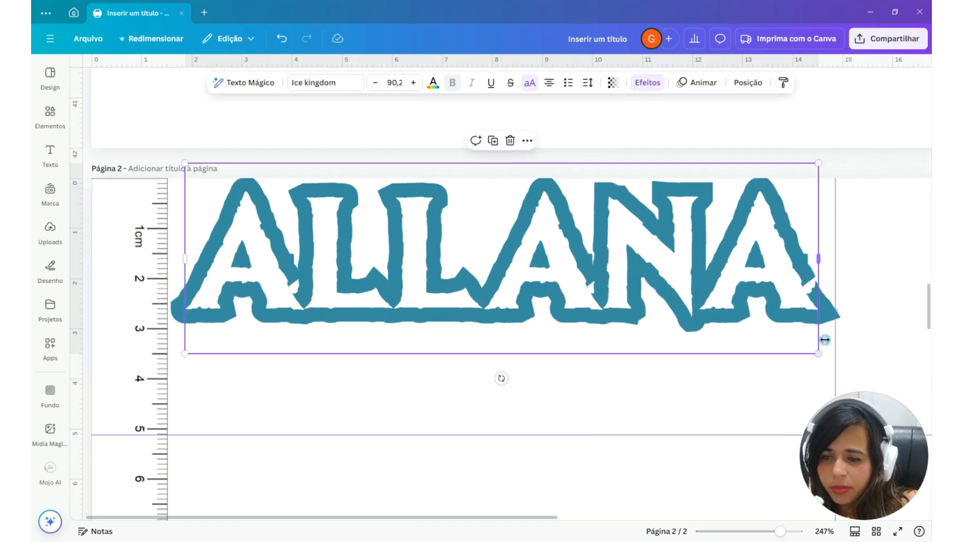
key("ctrl+z")
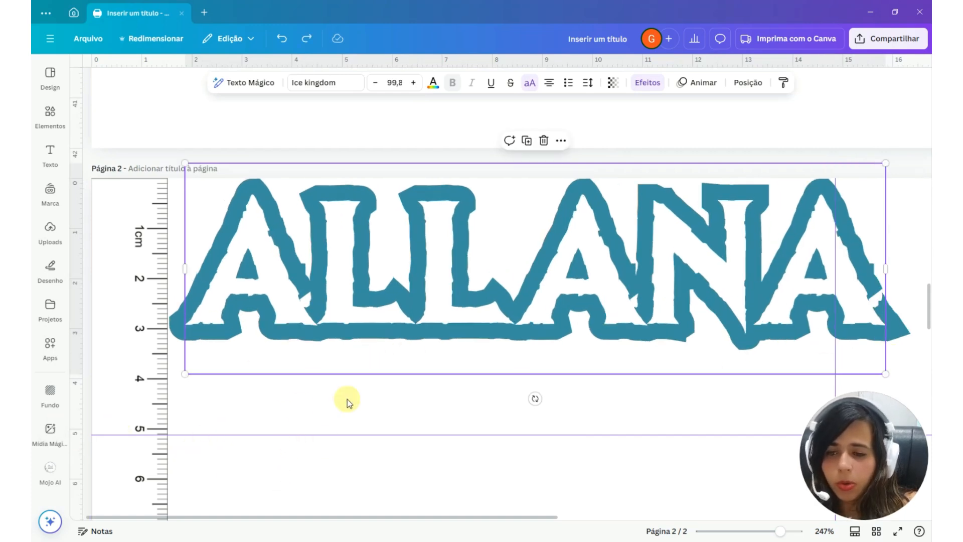
Remove the guides from the second page and return the name text to the front of the cake on page 1
left_click_drag(354, 435, 359, 4)
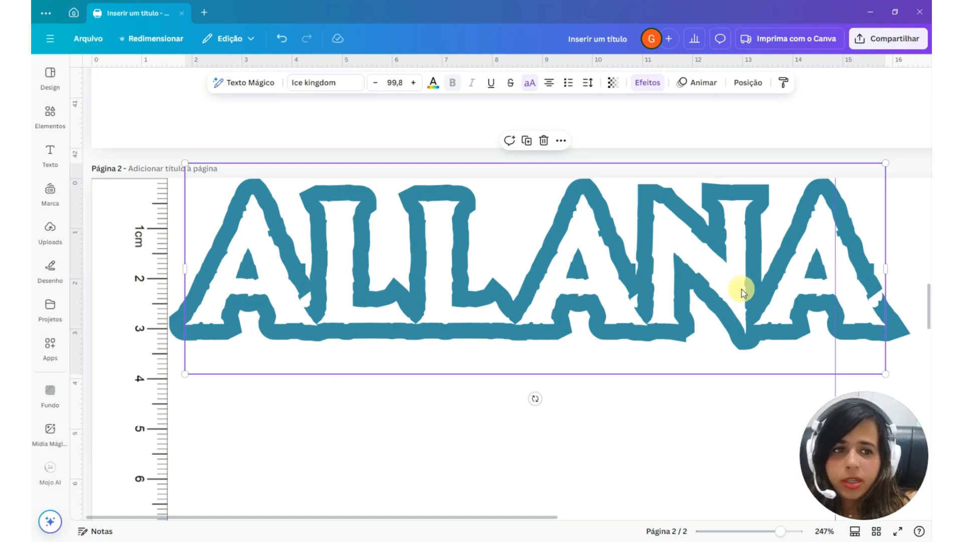
scroll(489, 305, "down", 5)
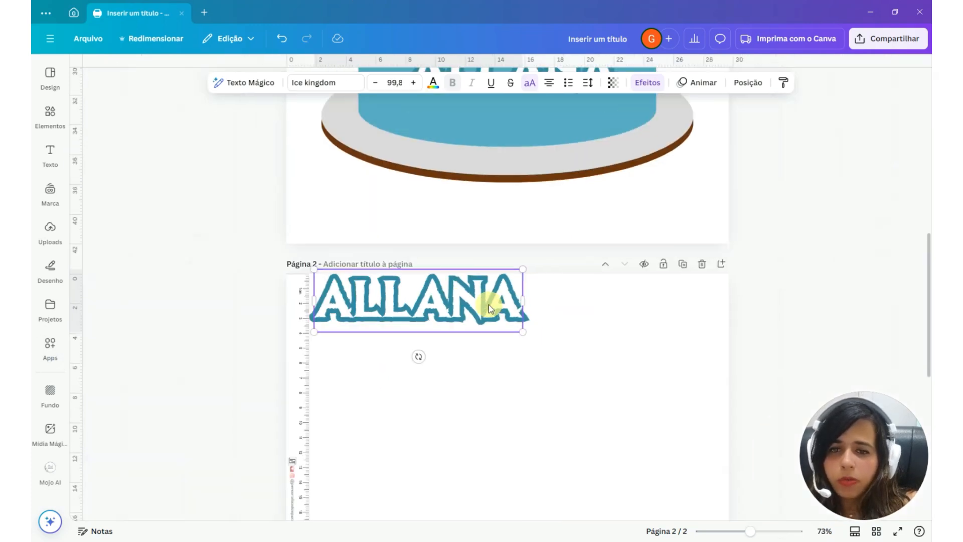
scroll(655, 324, "up", 6)
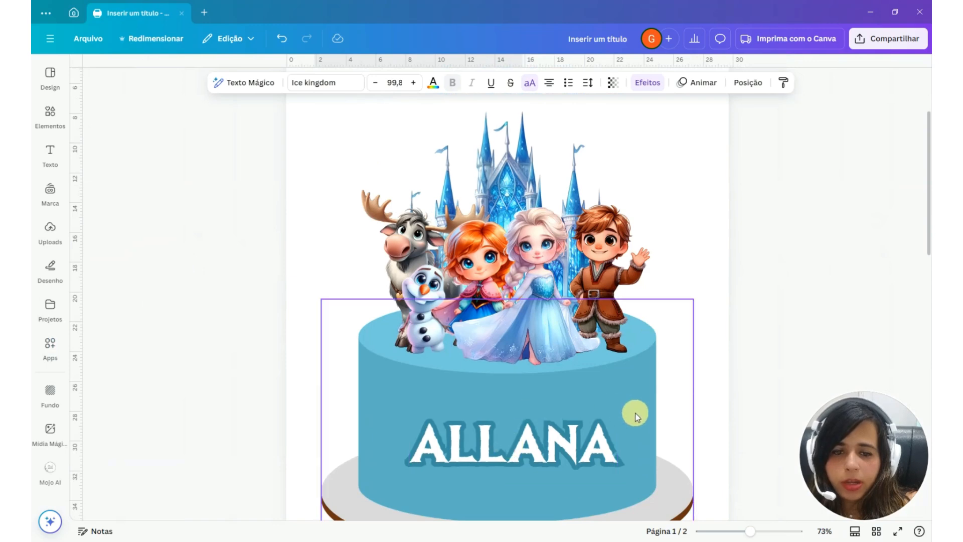
Add a text box reading 4 to the cake page and set its font to Ice kingdom Bold
left_click(50, 154)
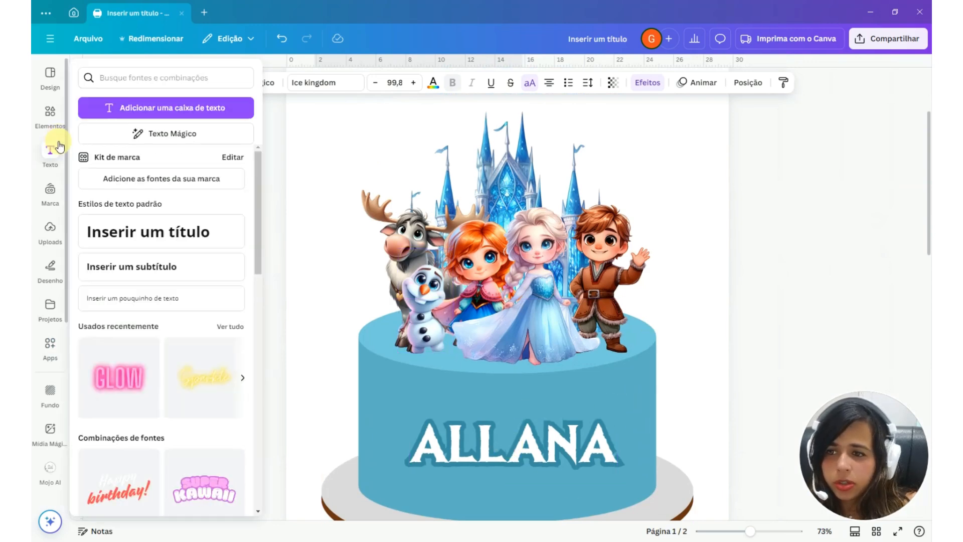
left_click(115, 108)
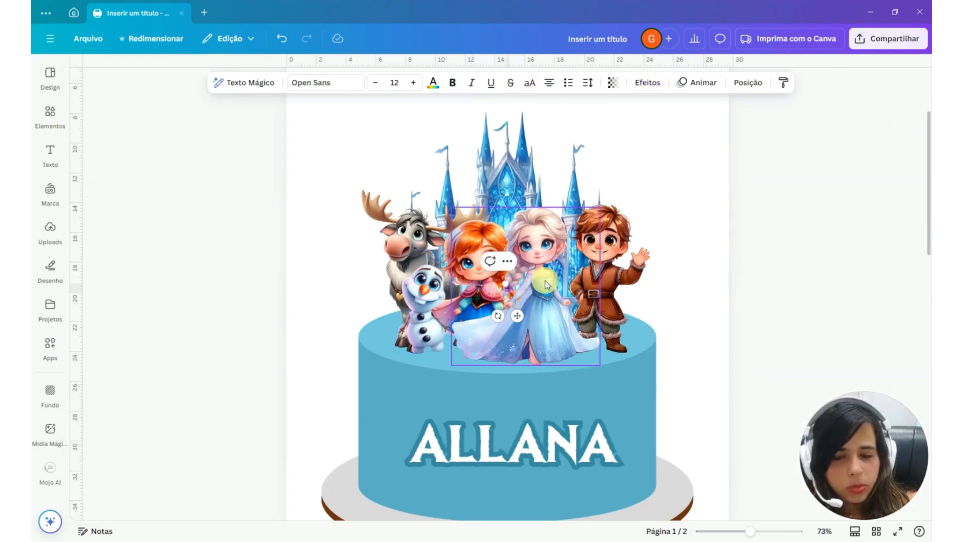
left_click(326, 83)
left_click(134, 199)
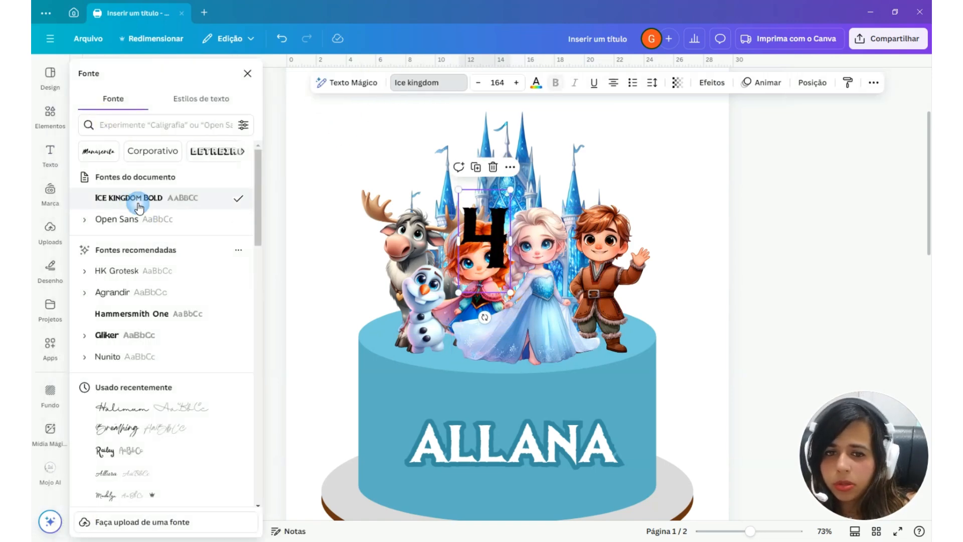
Copy the text style of the name on the cake and apply it to the number 4
left_click(472, 365)
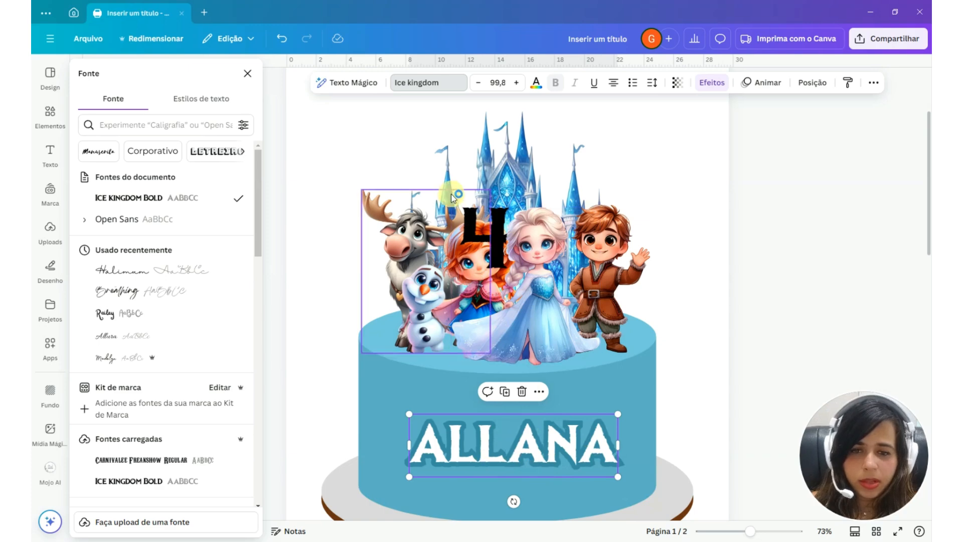
left_click(489, 235)
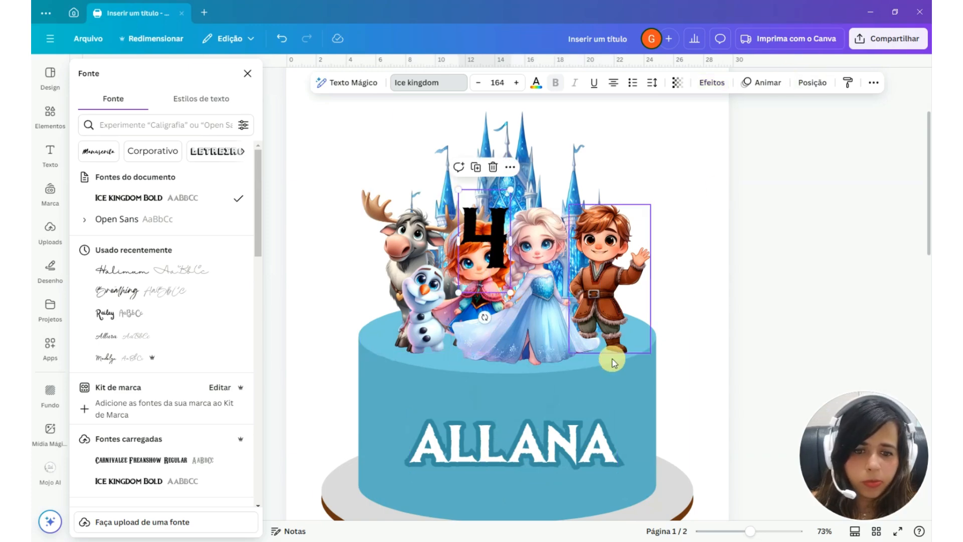
left_click(588, 439)
left_click(847, 82)
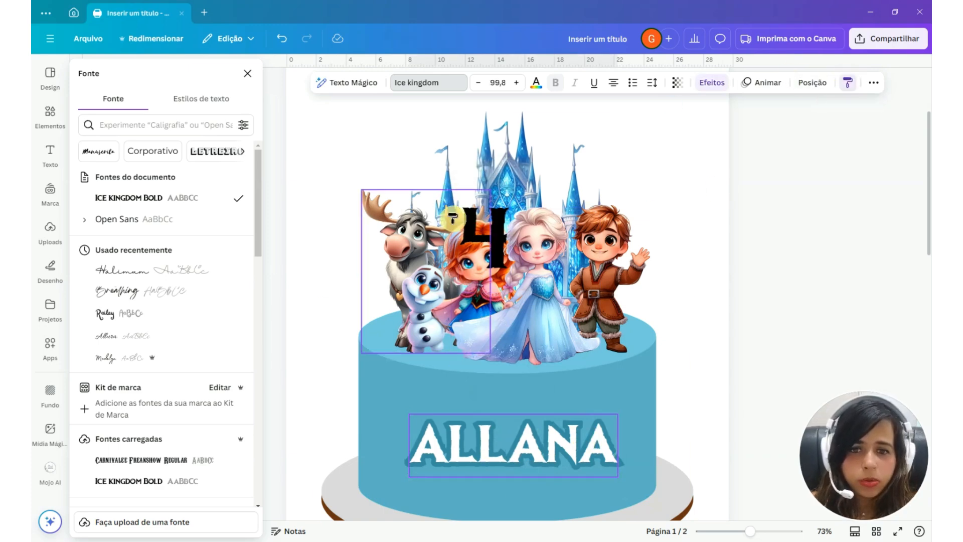
left_click(497, 234)
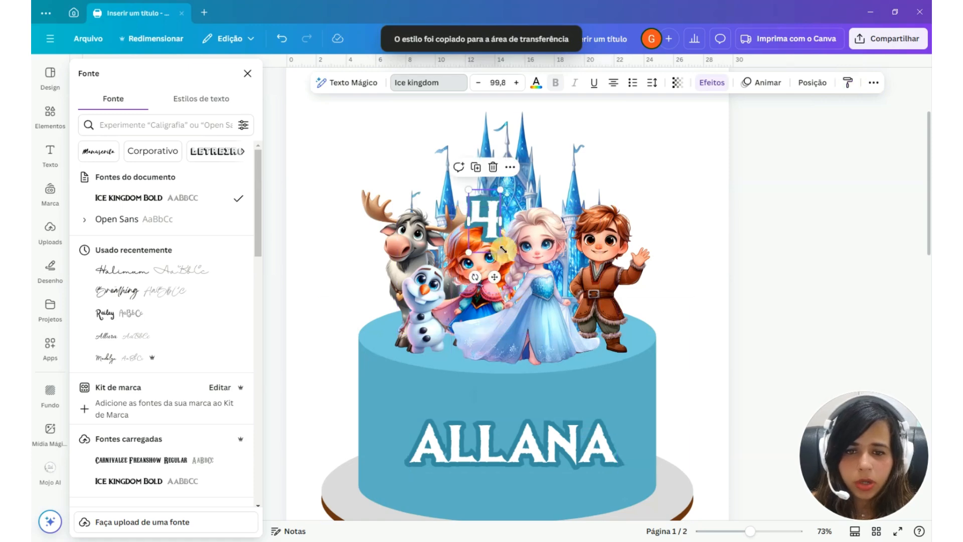
Enlarge the number 4 to about font size 142 and stand it on the cake top, in front of Olaf and Anna
left_click_drag(503, 257, 534, 284)
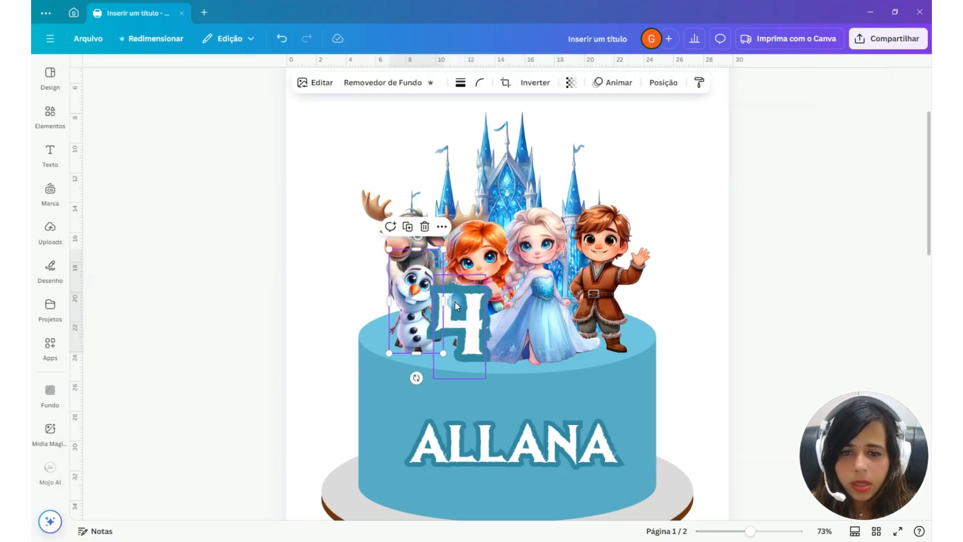
mouse_move(458, 303)
left_mouse_down()
mouse_move(432, 288)
mouse_move(463, 319)
left_mouse_up()
left_click(686, 284)
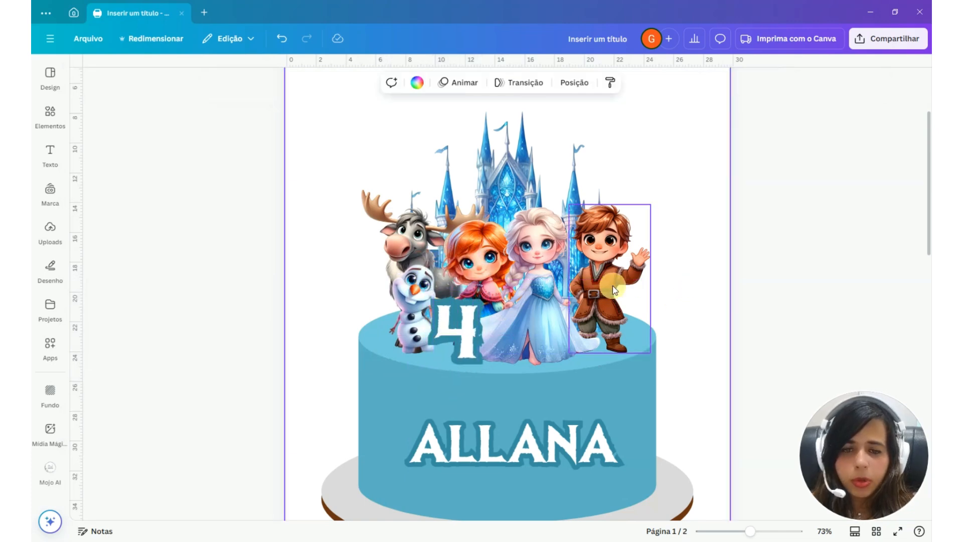
scroll(612, 285, "down", 3)
scroll(514, 335, "up", 1)
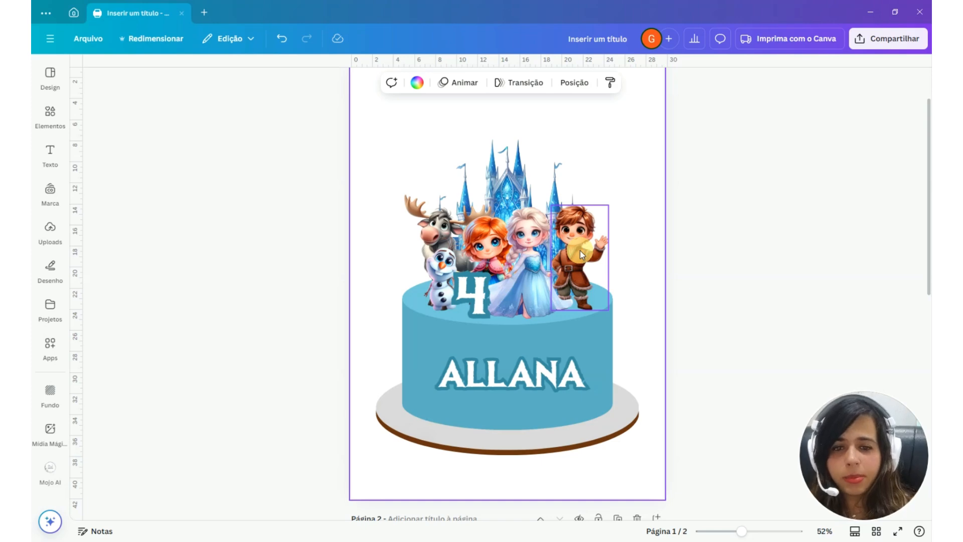
Try enlarging the Elsa topper to about the castle's height, and undo its enlargement and move
left_click_drag(579, 251, 574, 249)
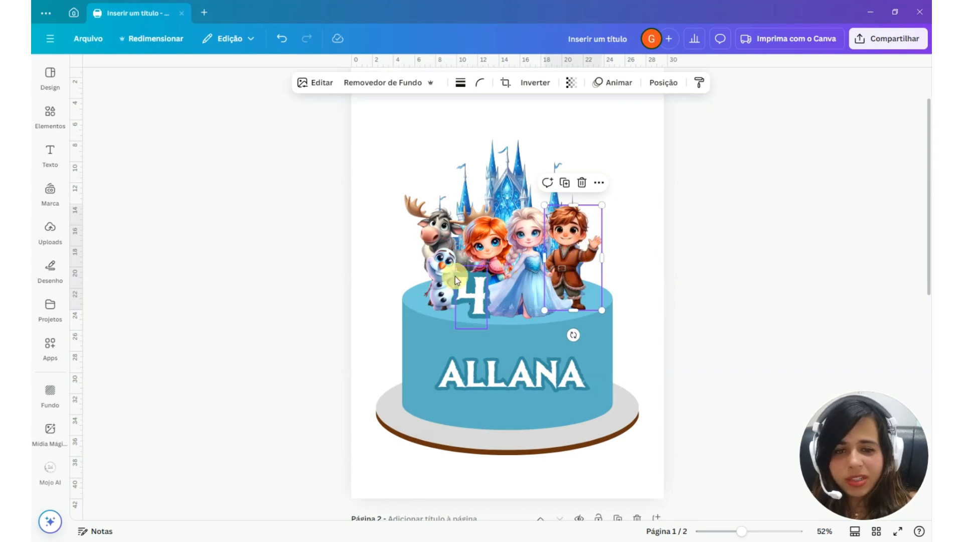
left_click(529, 269)
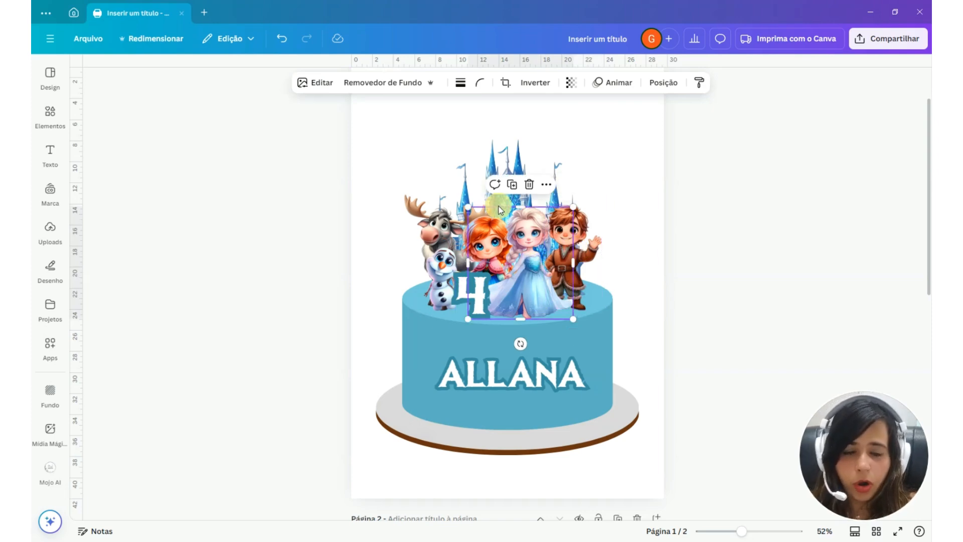
left_click_drag(470, 208, 409, 143)
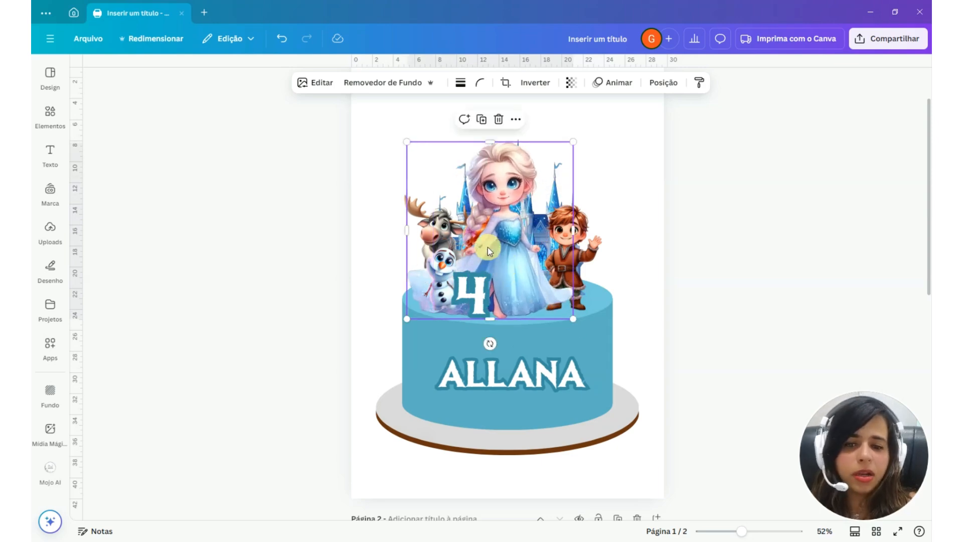
left_click_drag(487, 246, 500, 244)
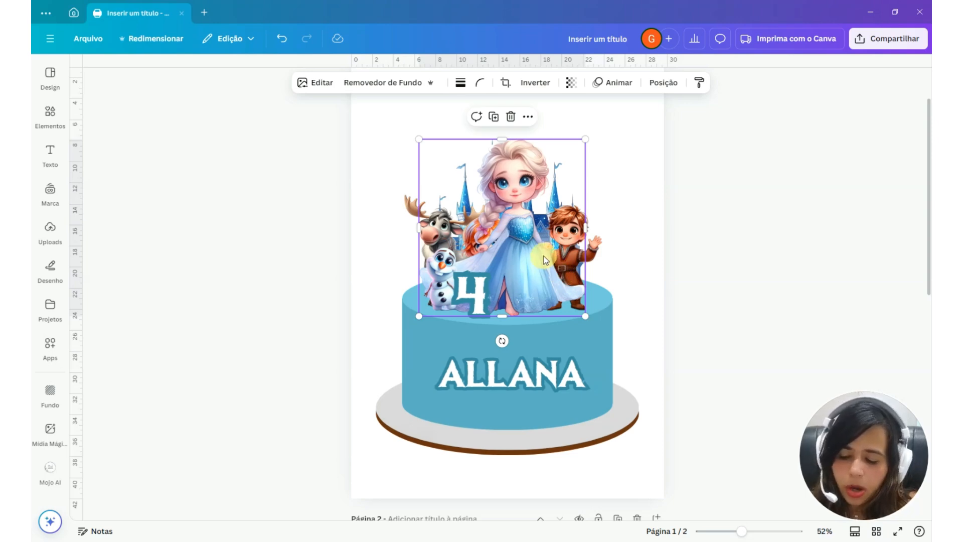
key("ctrl+z")
key("ctrl+z")
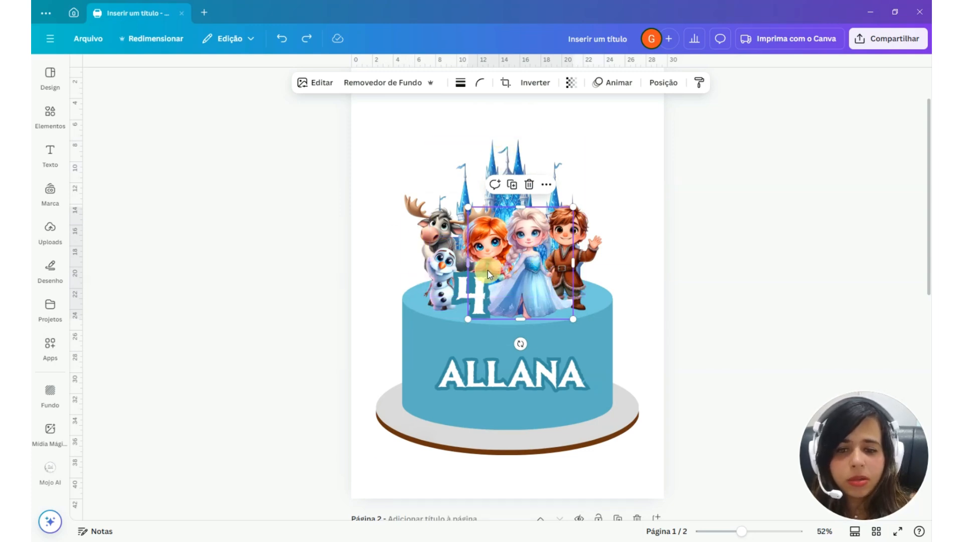
Spread out the toppers by moving the reindeer slightly left and Olaf, Elsa, Kristoff and the number 4 slightly right
left_click_drag(439, 230, 430, 230)
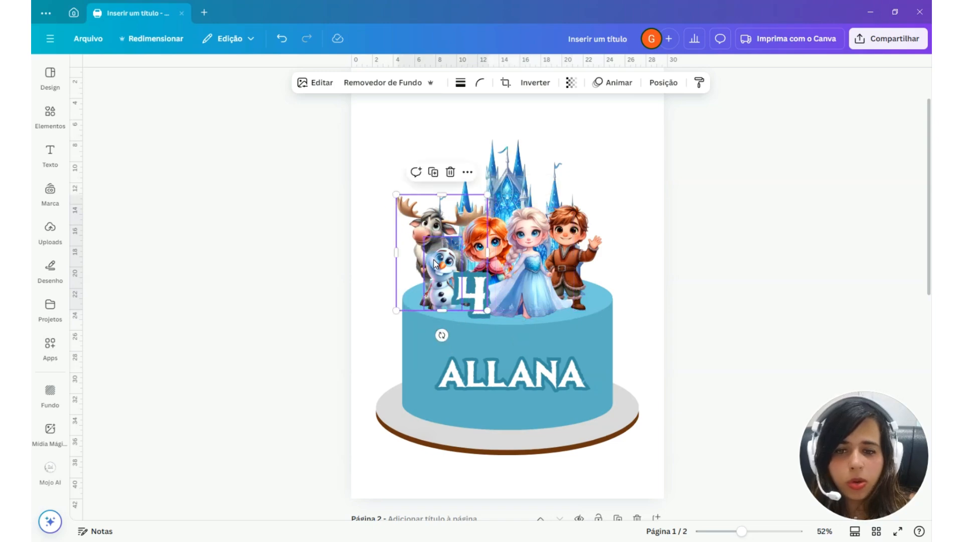
left_click(439, 263)
left_click_drag(442, 265, 447, 265)
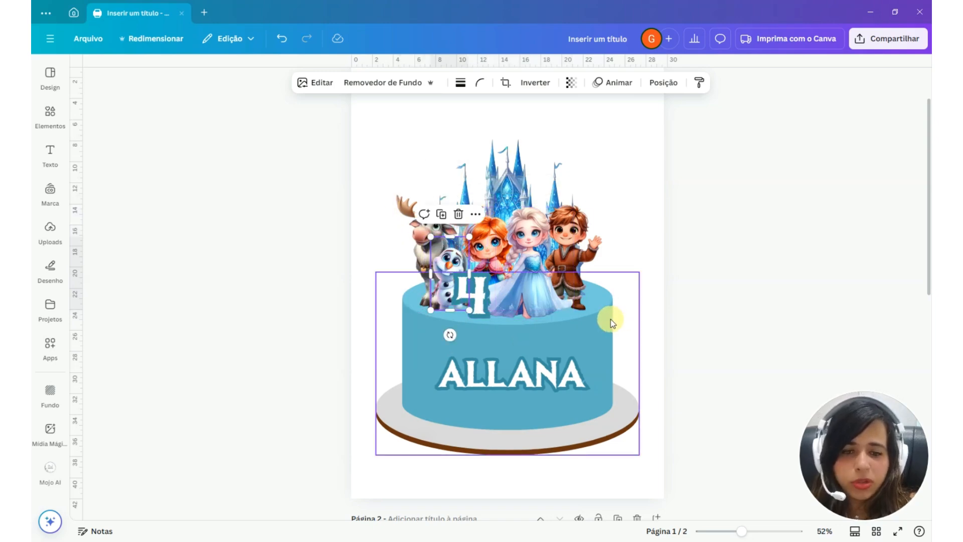
left_click_drag(562, 224, 579, 252)
left_click(468, 222)
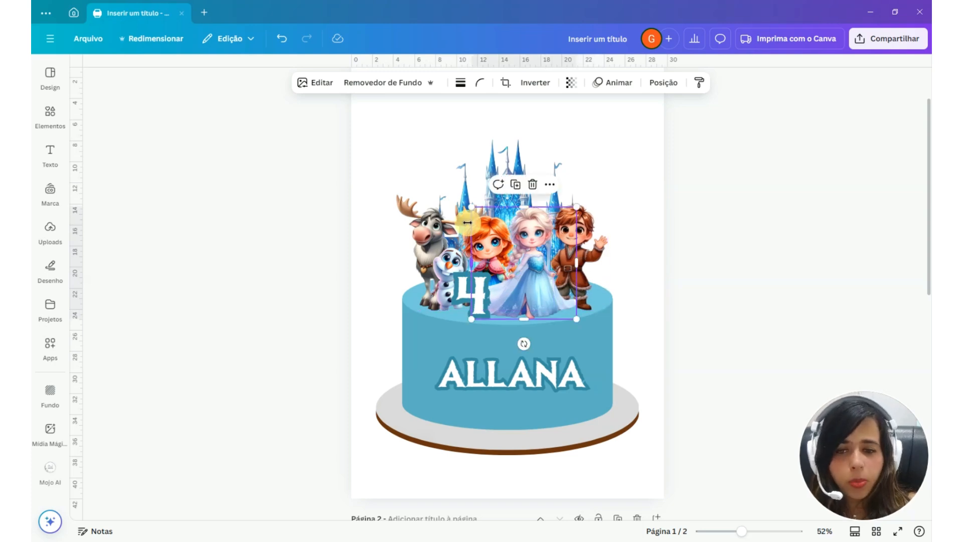
left_click(451, 260)
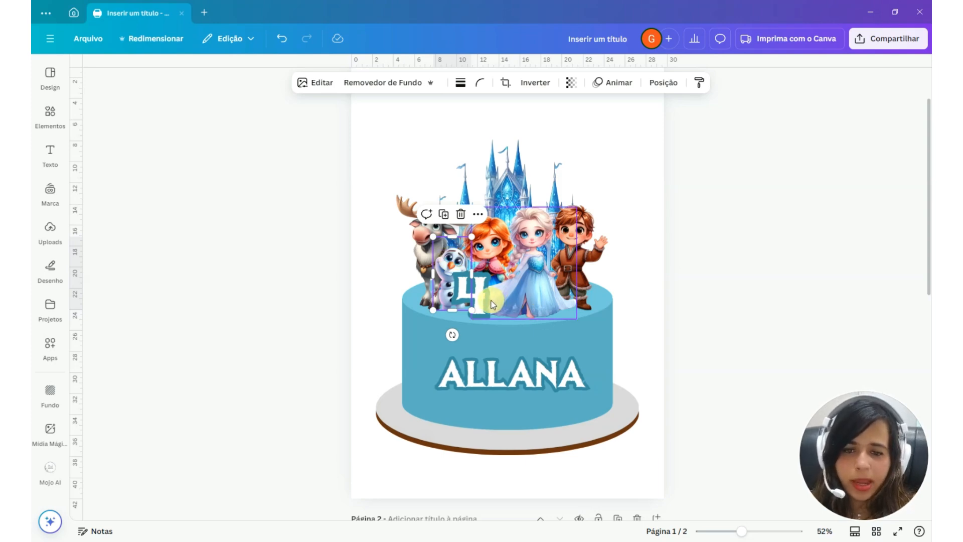
left_click(482, 303)
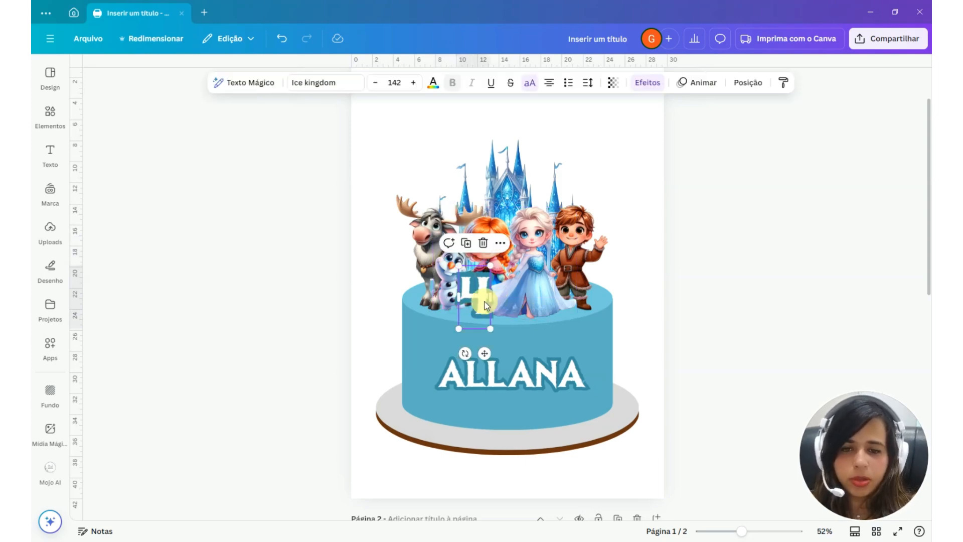
left_click(636, 183)
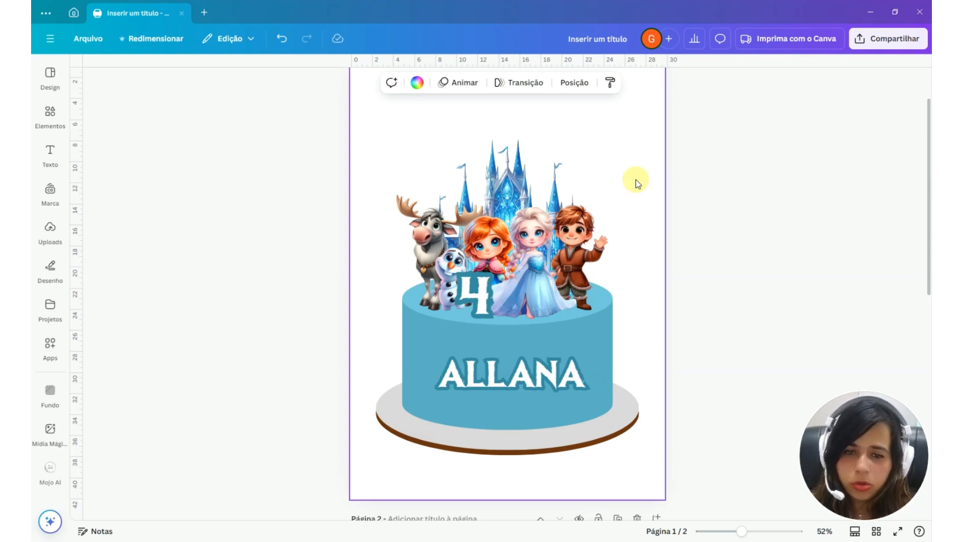
Create a new blank Carta (A4) design, 21 × 29,7 cm, in a separate tab
left_click(204, 12)
type("a4")
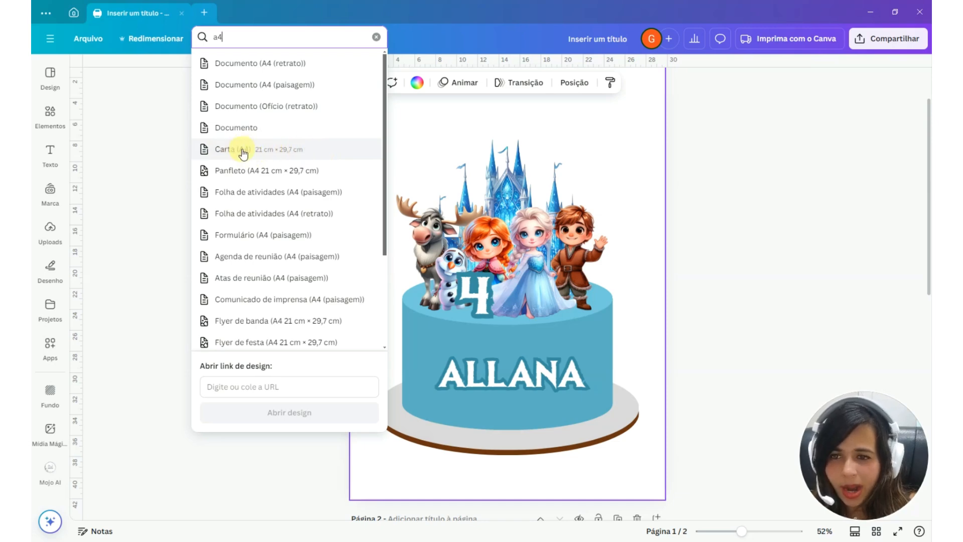
left_click(299, 156)
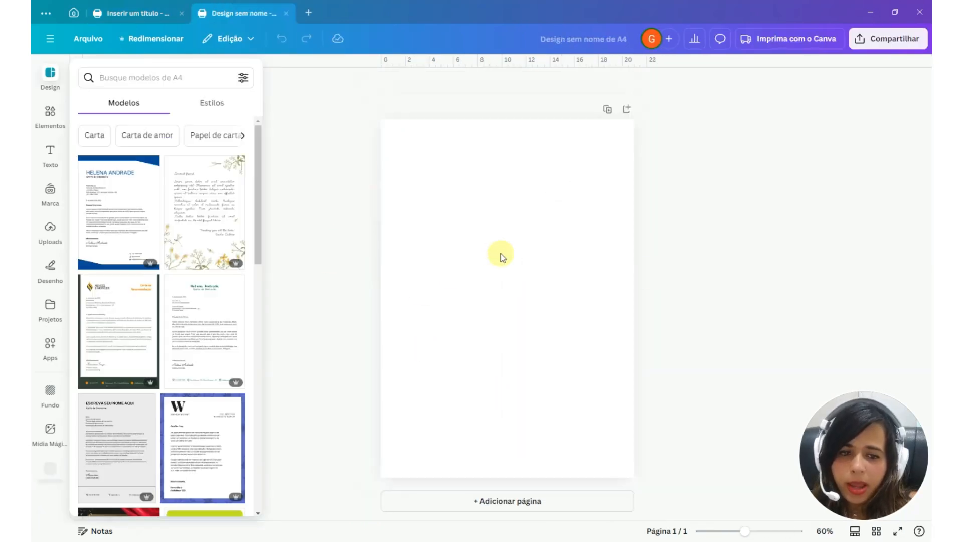
Return to the cake design and duplicate all toppers, the number and the name onto its second page, without the cake
left_click(128, 17)
left_click_drag(314, 222, 658, 324)
left_click(537, 420, "shift")
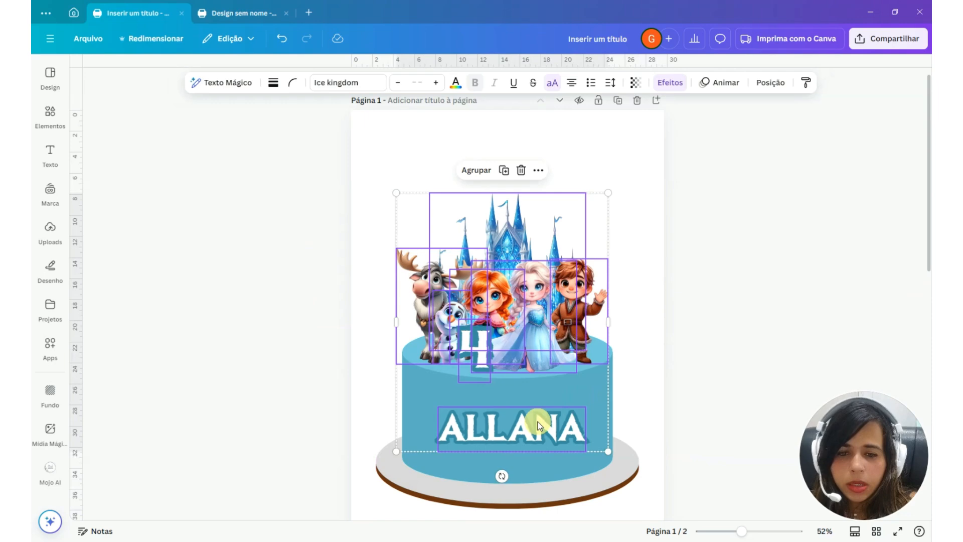
left_click(503, 170)
scroll(550, 145, "down", 4)
left_click_drag(550, 144, 547, 335)
left_click(50, 153)
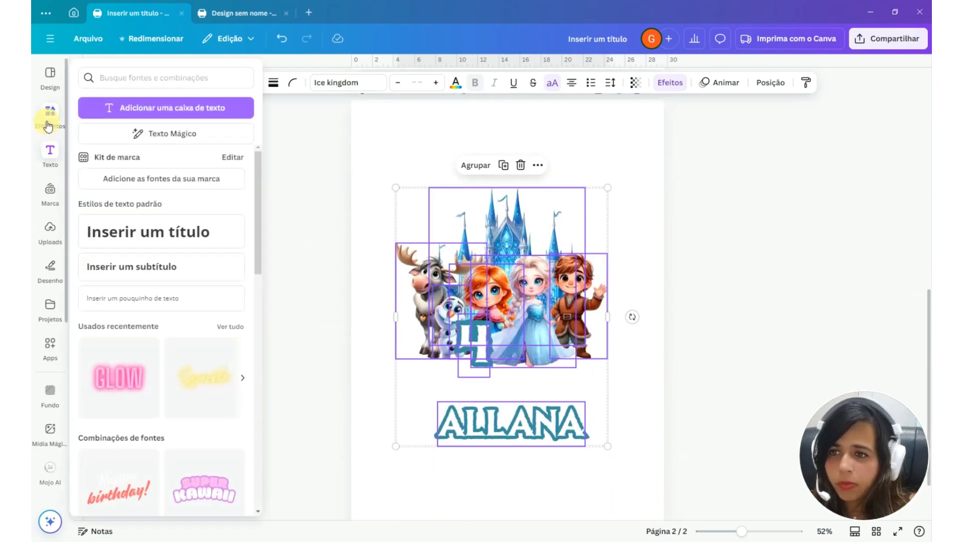
Add a pink square shape to page 2 and place it in the page's top-left corner
mouse_move(48, 126)
left_click(99, 166)
scroll(621, 351, "up", 2)
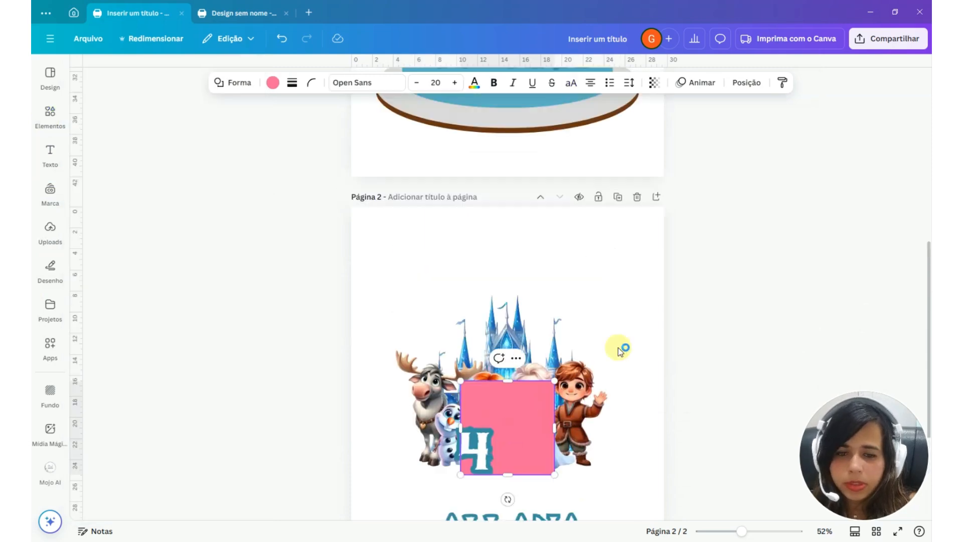
left_click_drag(521, 411, 412, 239)
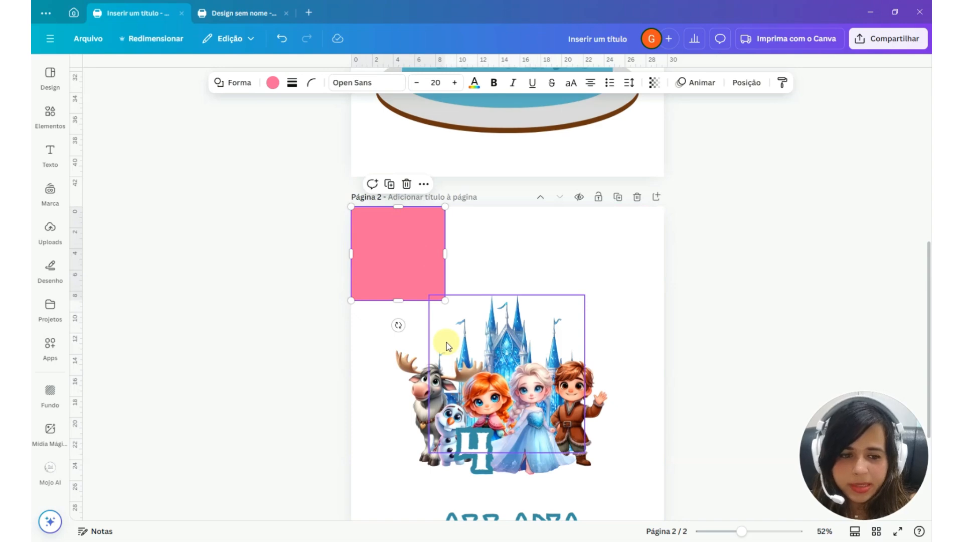
Copy all toppers, the number and the name from page 2 into the blank A4 design
left_click_drag(379, 365, 640, 501)
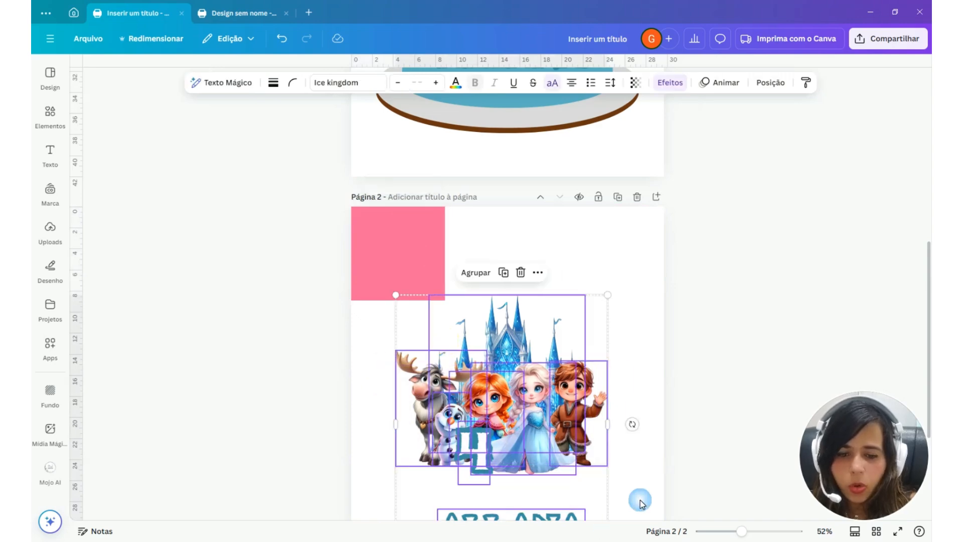
left_click(250, 14)
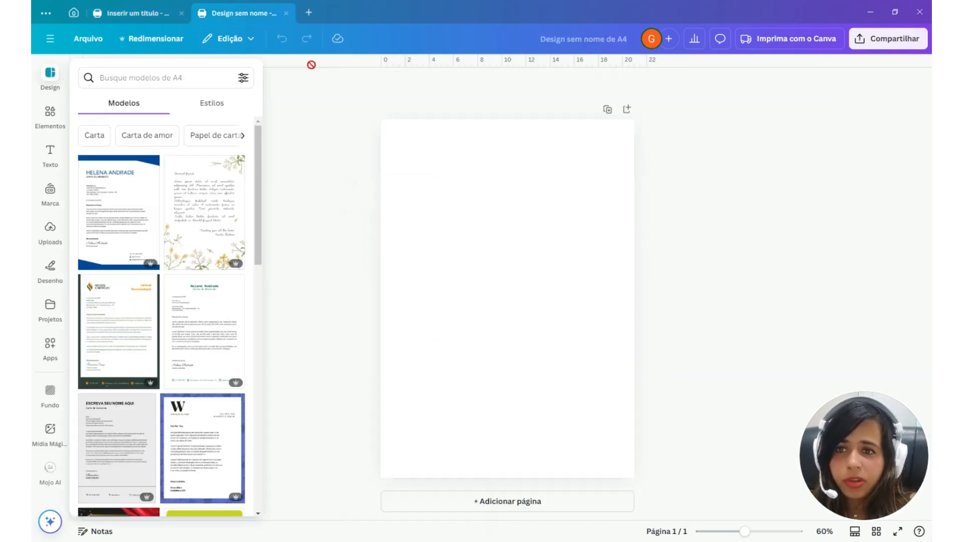
key("ctrl+v")
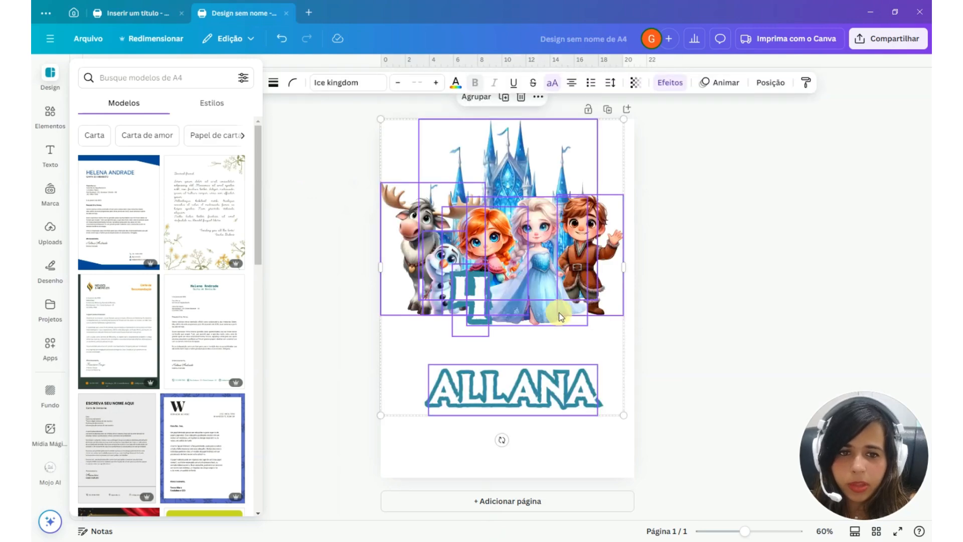
Return to the cake design and resize the pink square to 21 cm wide and 29.7 cm high with its proportions unlocked
left_click(160, 8)
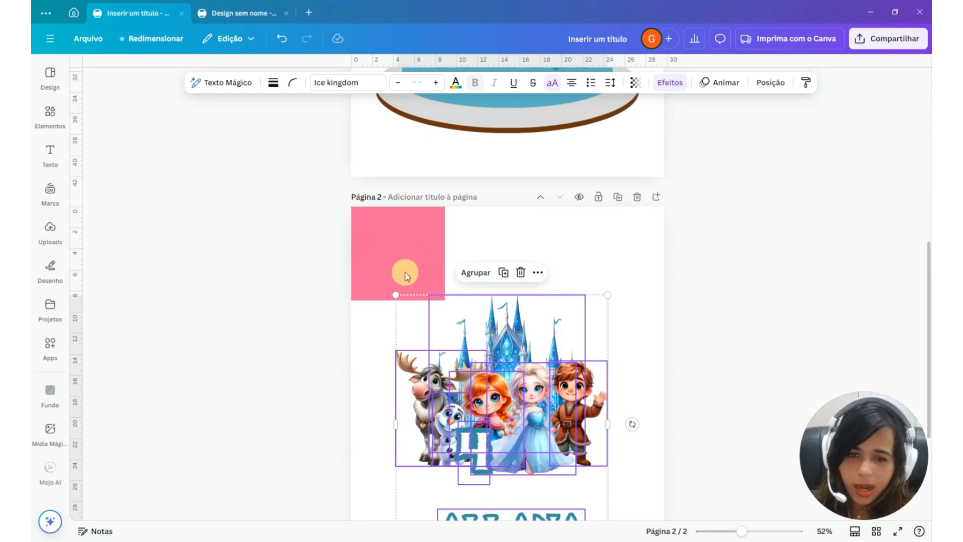
left_click(369, 226)
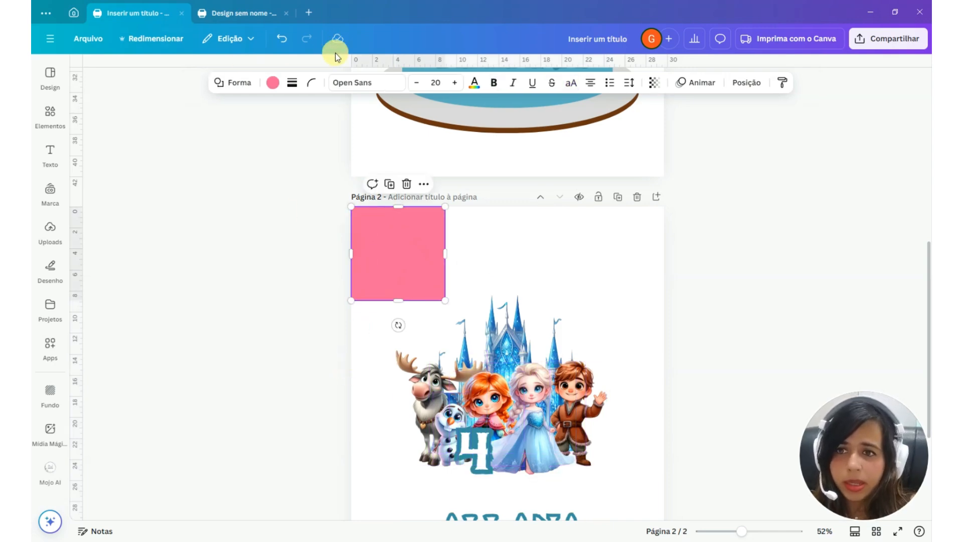
left_click(754, 80)
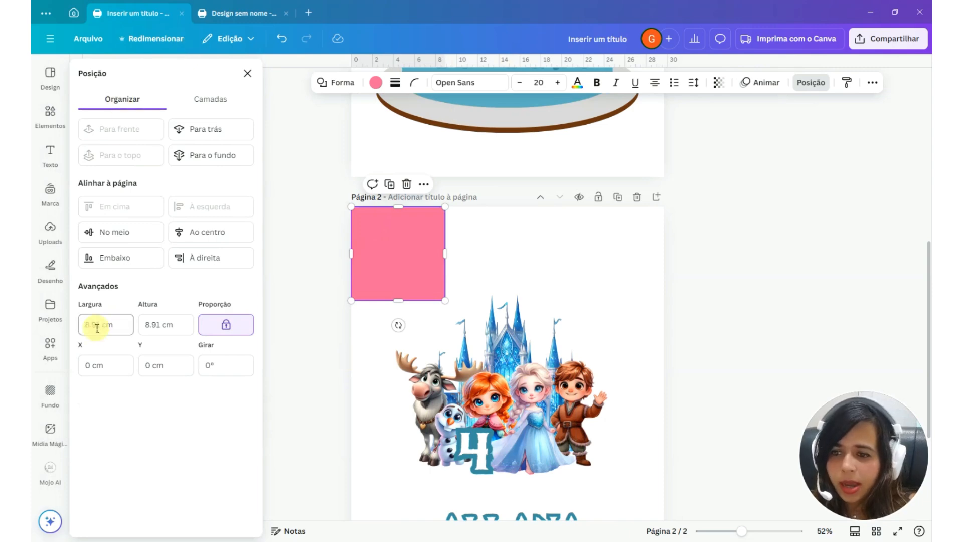
left_click(228, 324)
left_click(105, 324)
type("21")
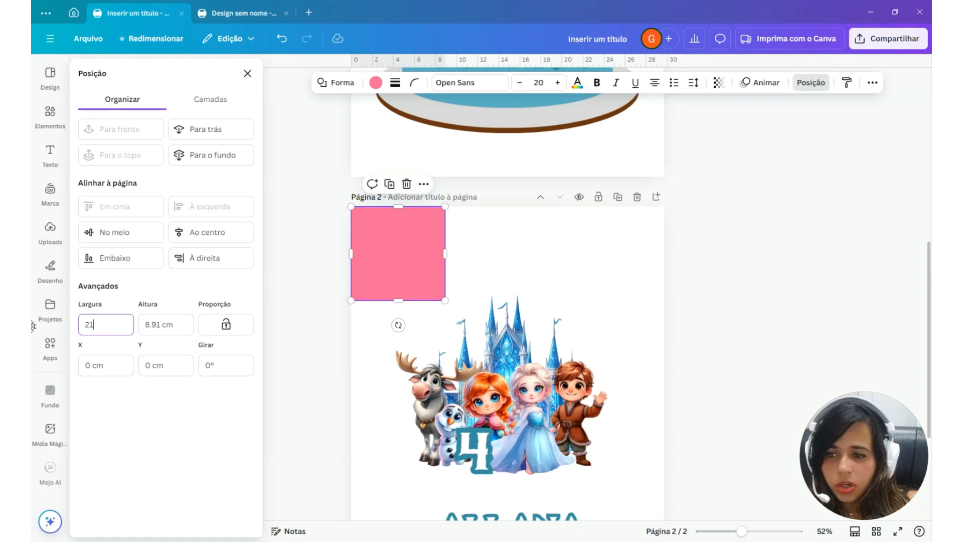
key("Tab")
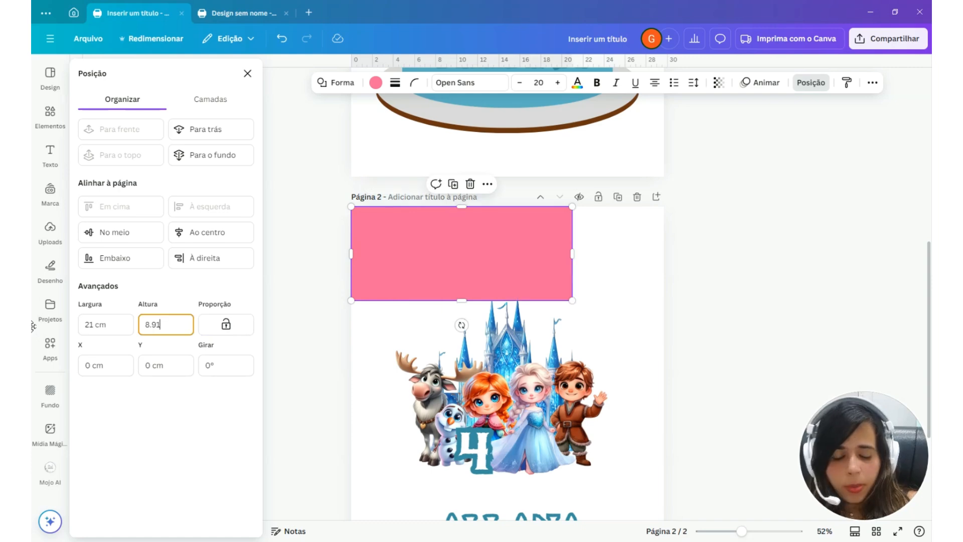
key("ctrl+a")
type("29.7")
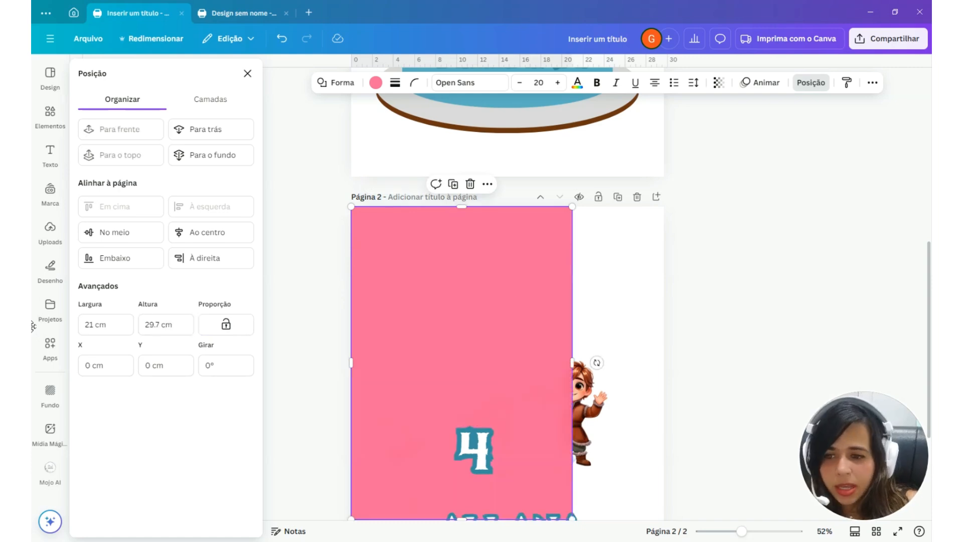
key("Return")
Send the pink rectangle behind all the toppers and move the toppers, number and name together so they fit inside it
left_click(210, 99)
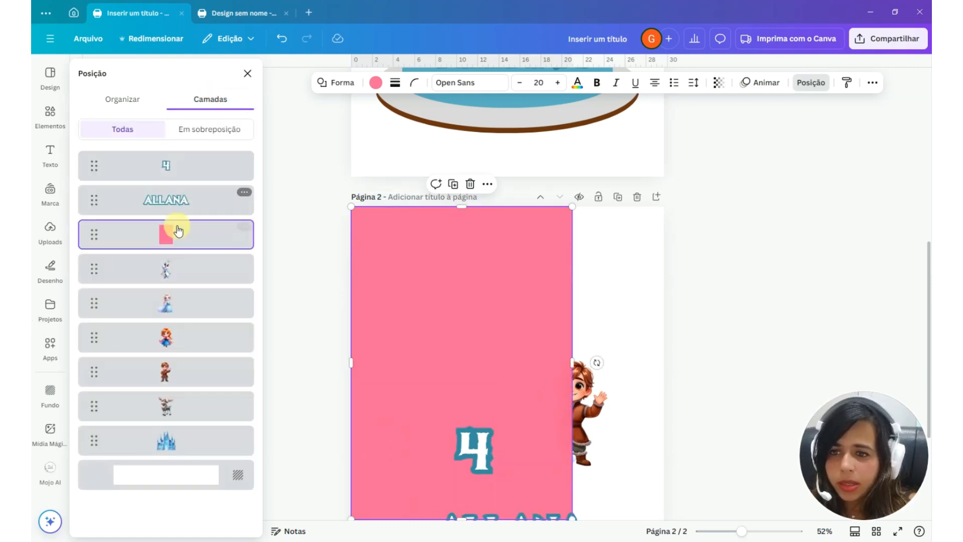
left_click_drag(176, 230, 195, 441)
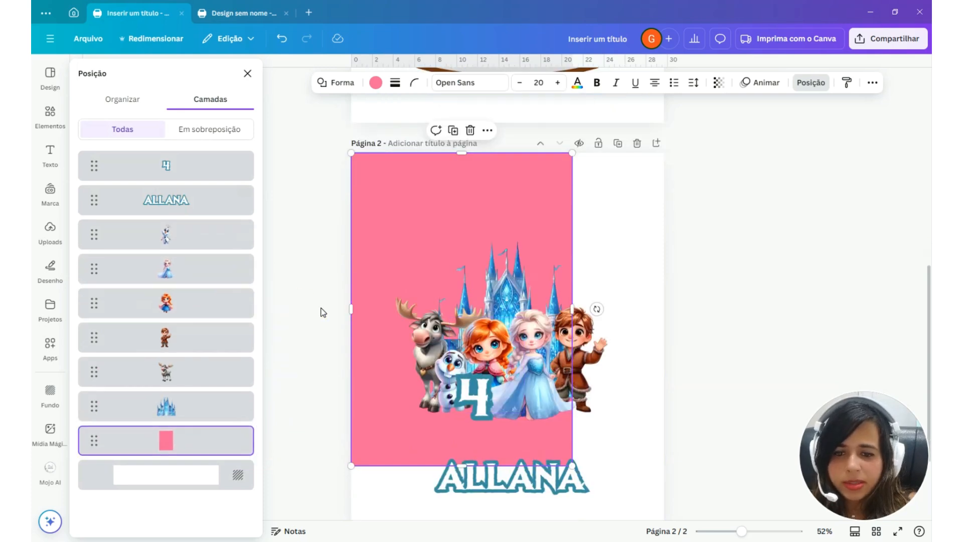
key("ctrl+a")
left_click(408, 218, "shift")
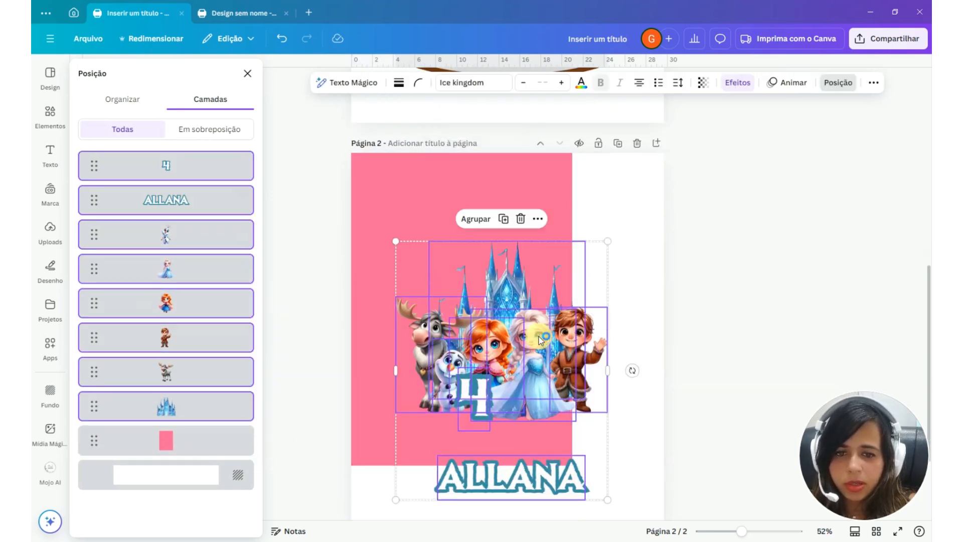
left_click_drag(512, 331, 484, 280)
left_click(491, 281)
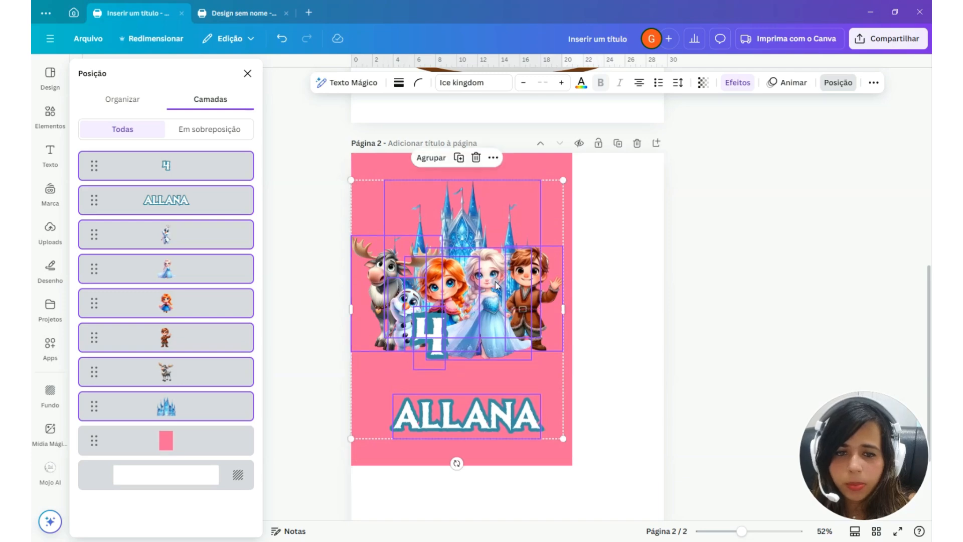
Switch to the A4 design and add a blank second page
left_click(251, 13)
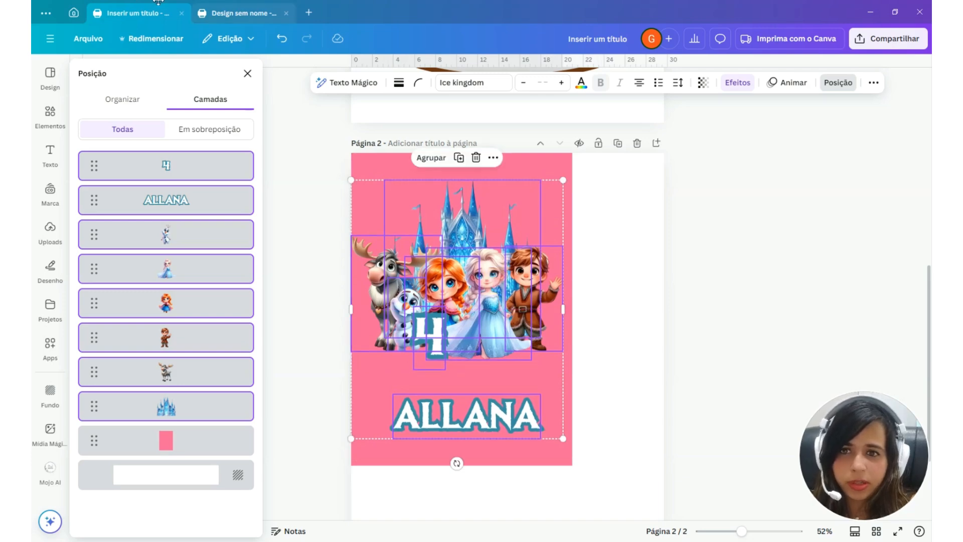
left_click(565, 460)
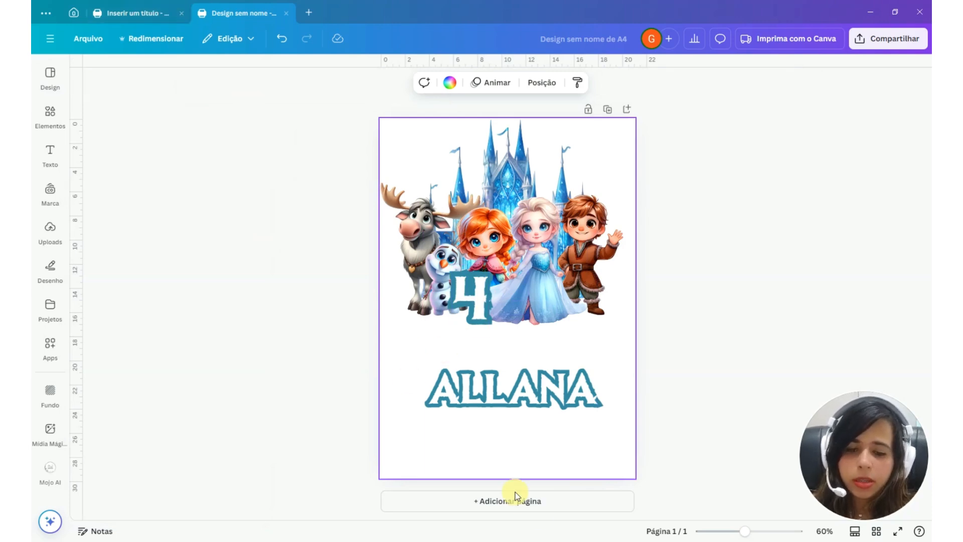
left_click(535, 503)
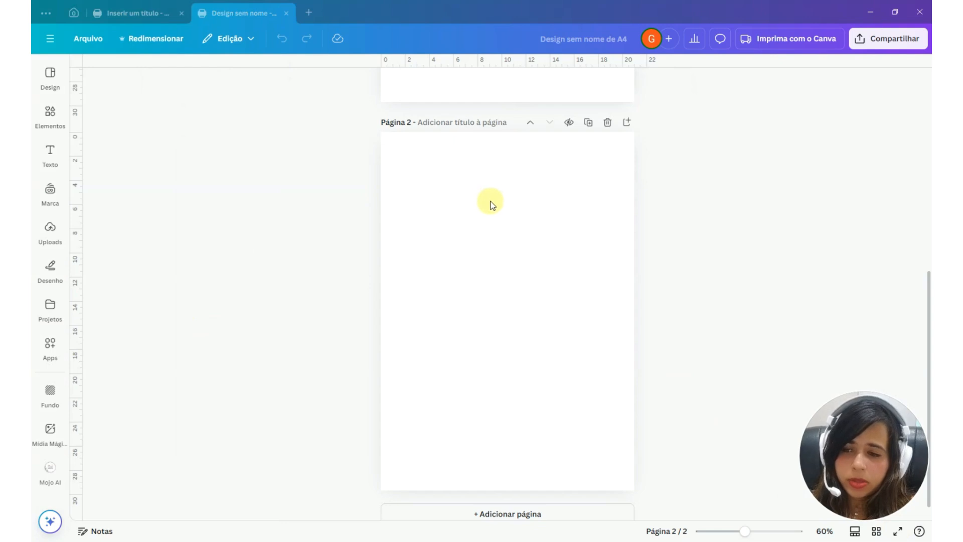
Insert the cake project's page with the pink A4 rectangle and toppers onto the A4 design's second page
left_click(52, 306)
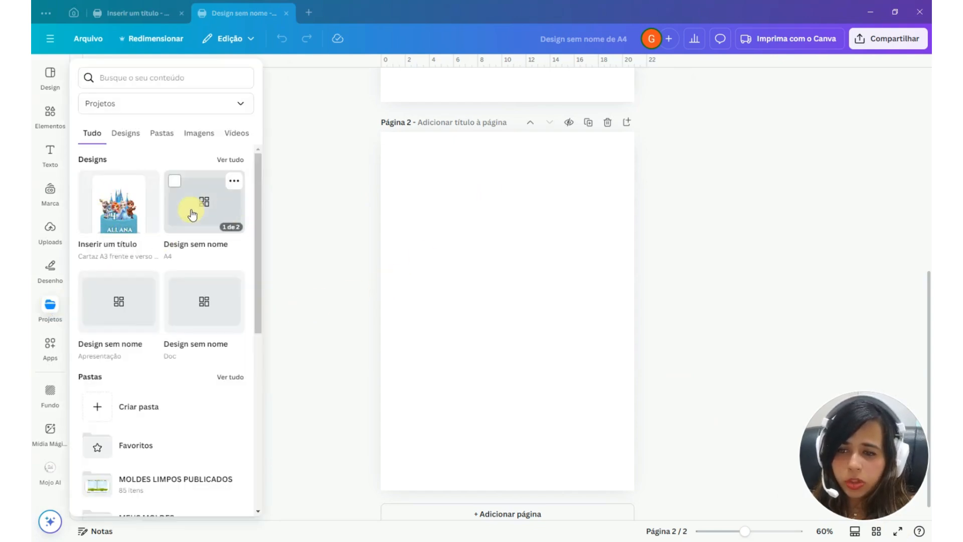
left_click(110, 216)
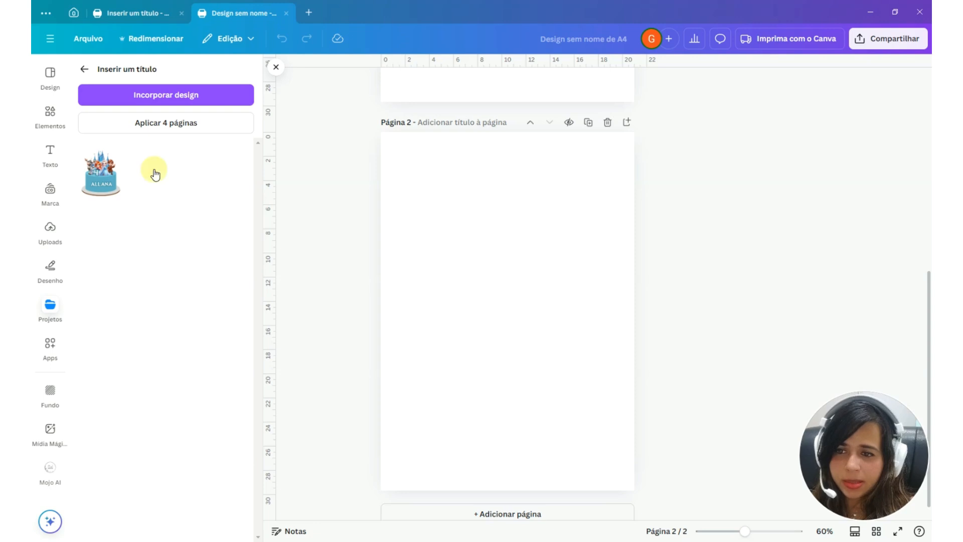
left_click_drag(100, 173, 470, 253)
left_click(567, 260)
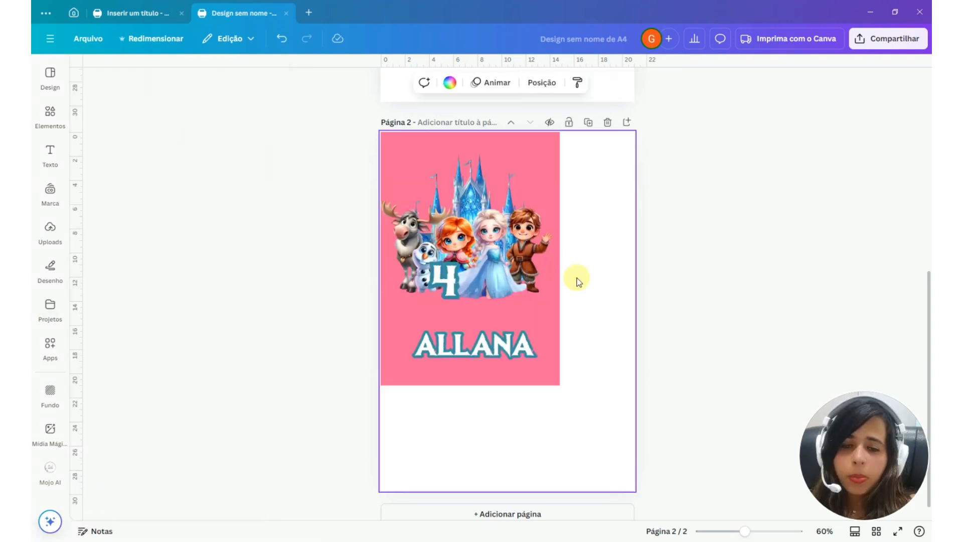
left_click(554, 325)
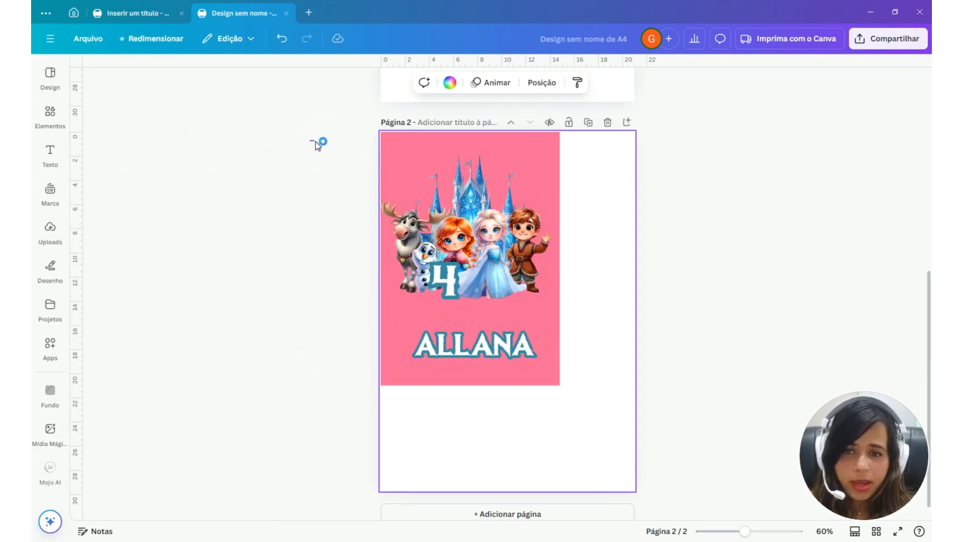
left_click(315, 143)
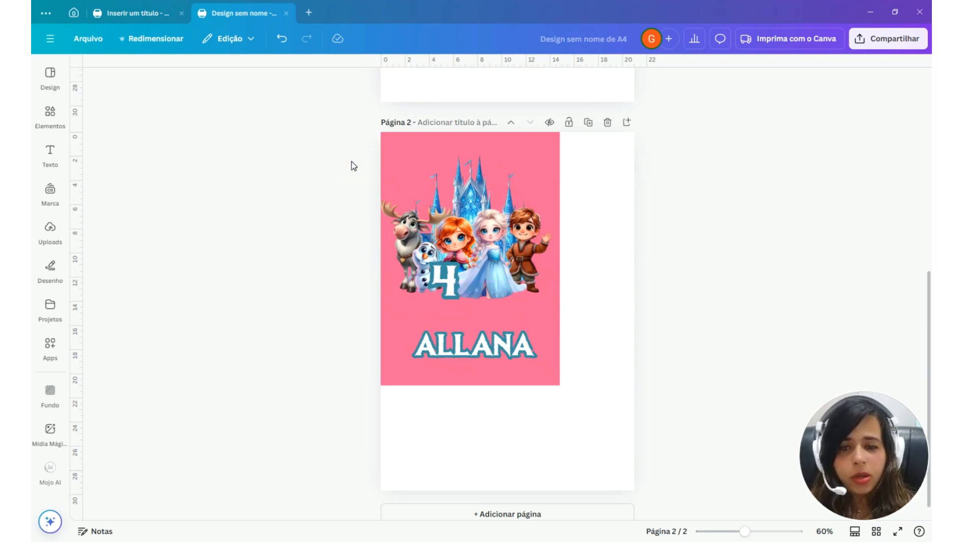
left_click_drag(354, 165, 519, 364)
left_click(567, 389)
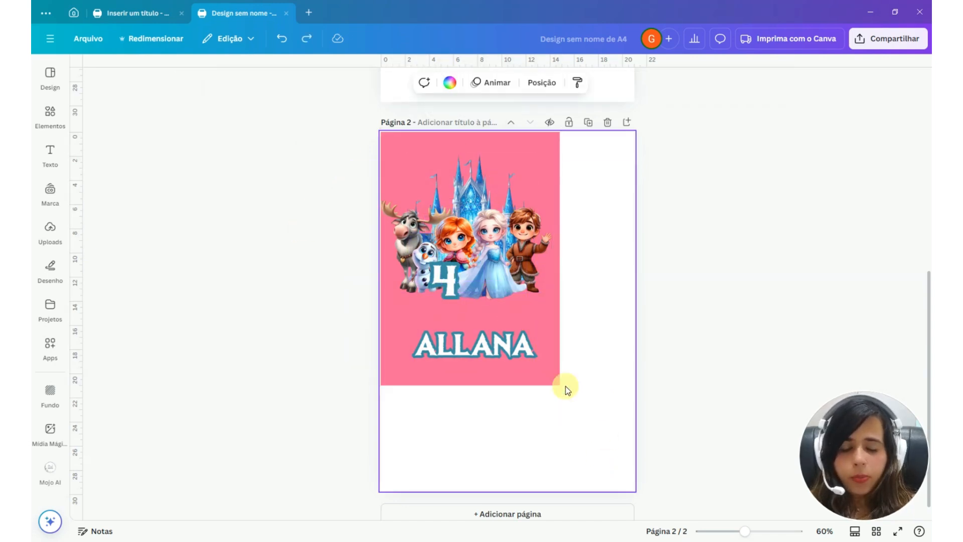
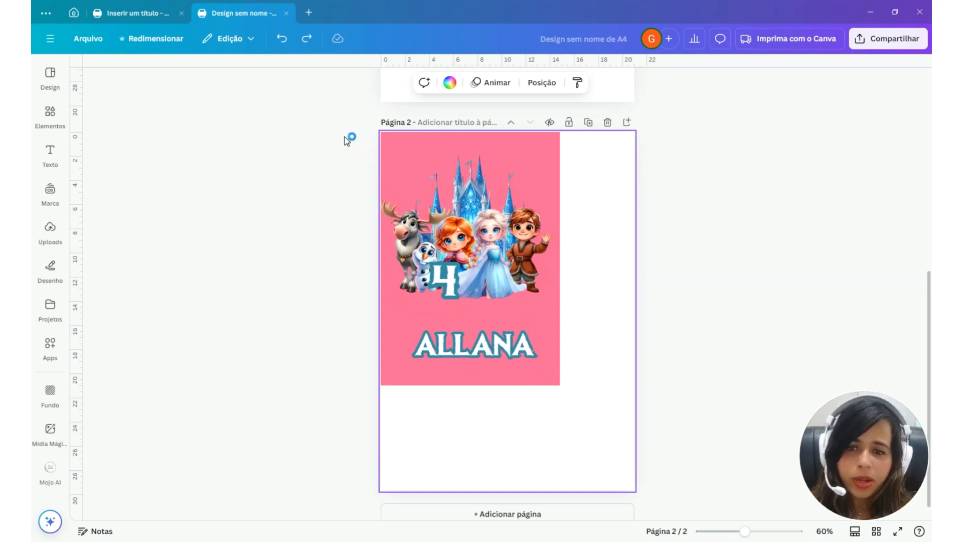
Select everything on page 2, try enlarging it together to 21 × 29.7 cm, and undo the enlargement
left_click_drag(344, 136, 587, 394)
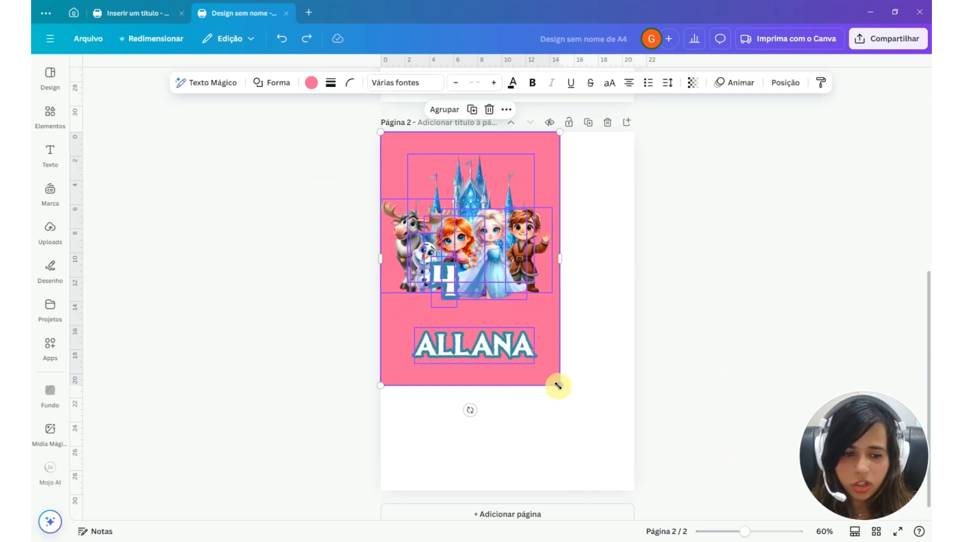
left_click_drag(558, 385, 647, 479)
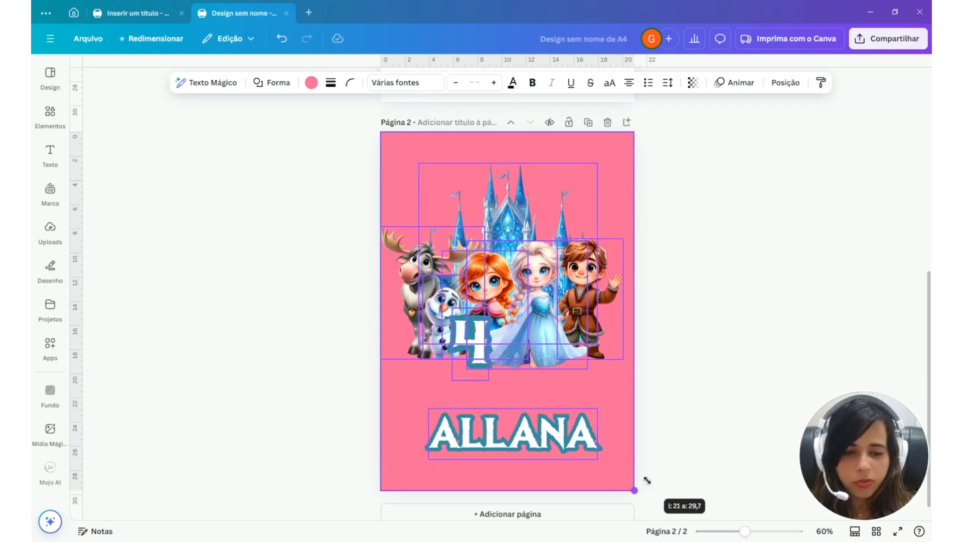
left_click_drag(647, 480, 647, 480)
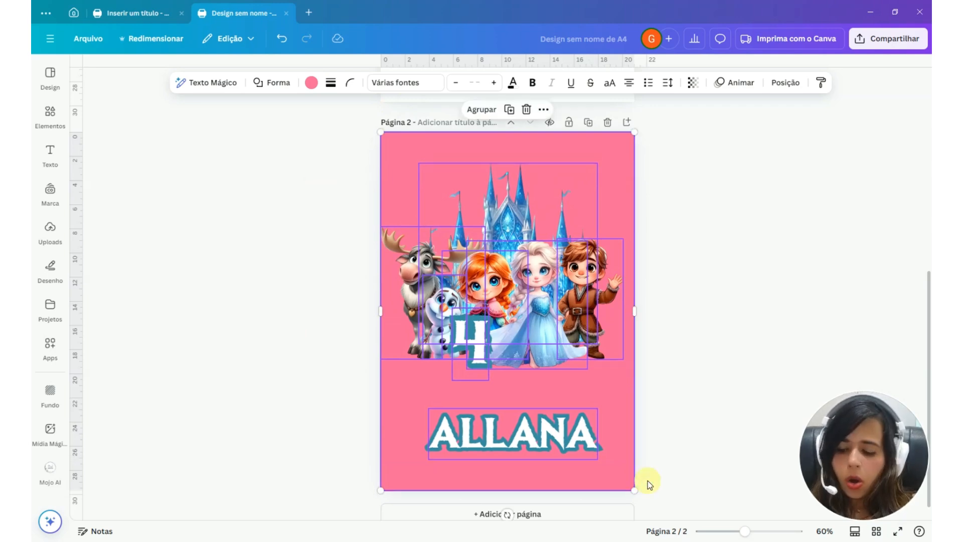
key("ctrl+z")
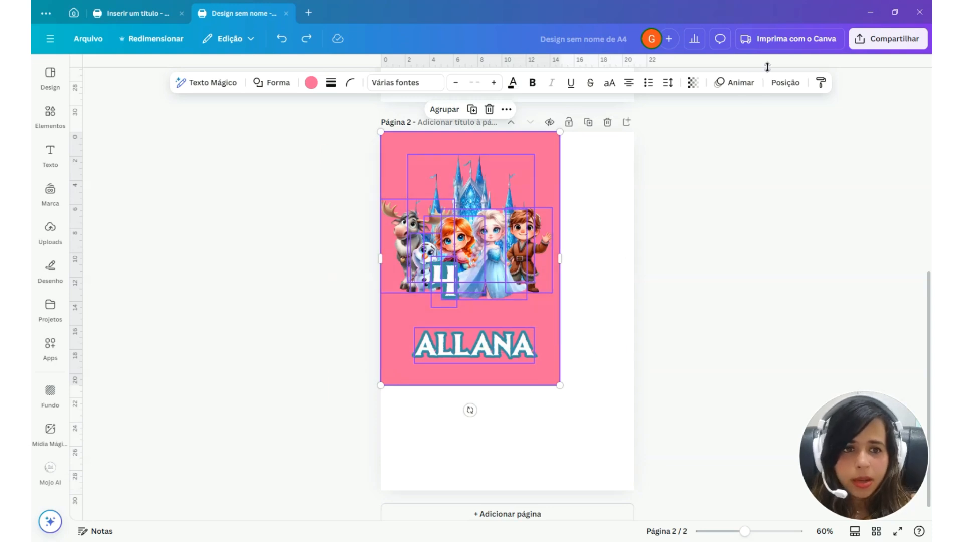
Group the selected pink rectangle and toppers, lock the proportions, and set the group's width to 21 cm
left_click(785, 82)
left_click(110, 102)
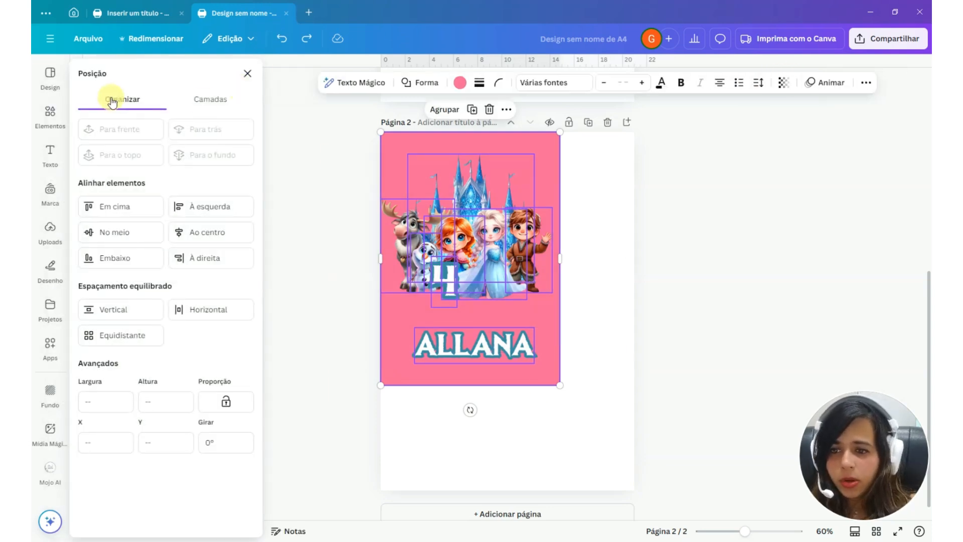
left_click(444, 110)
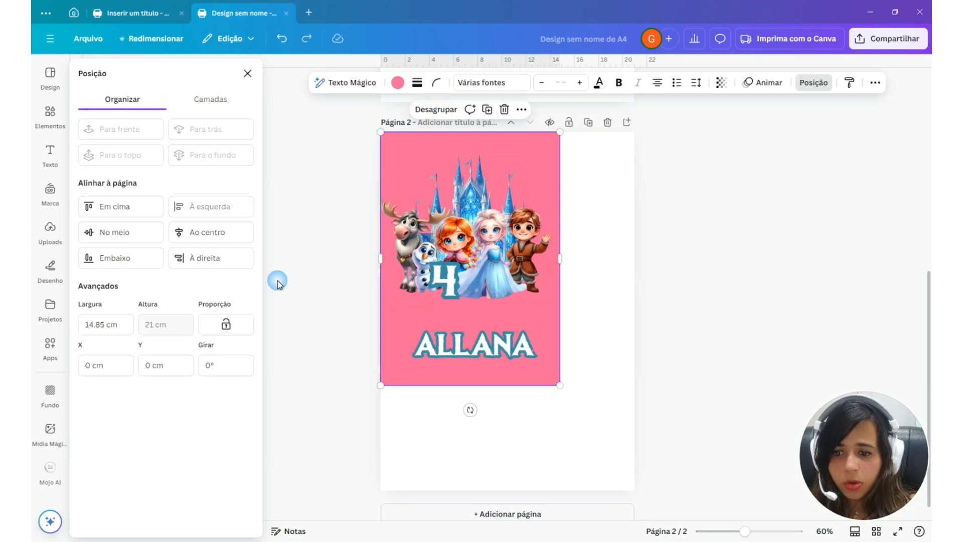
left_click(226, 325)
left_click(116, 325)
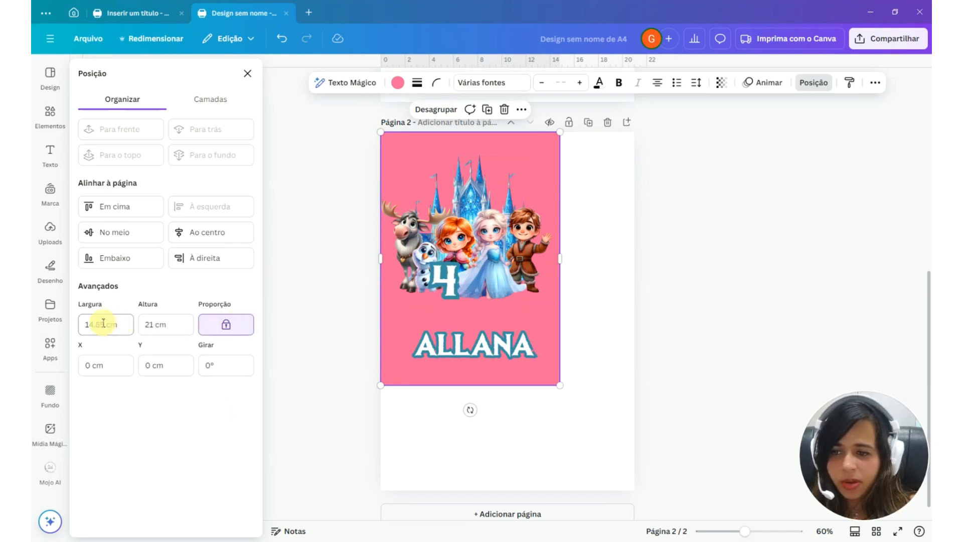
key("ctrl+a")
type("21")
key("Return")
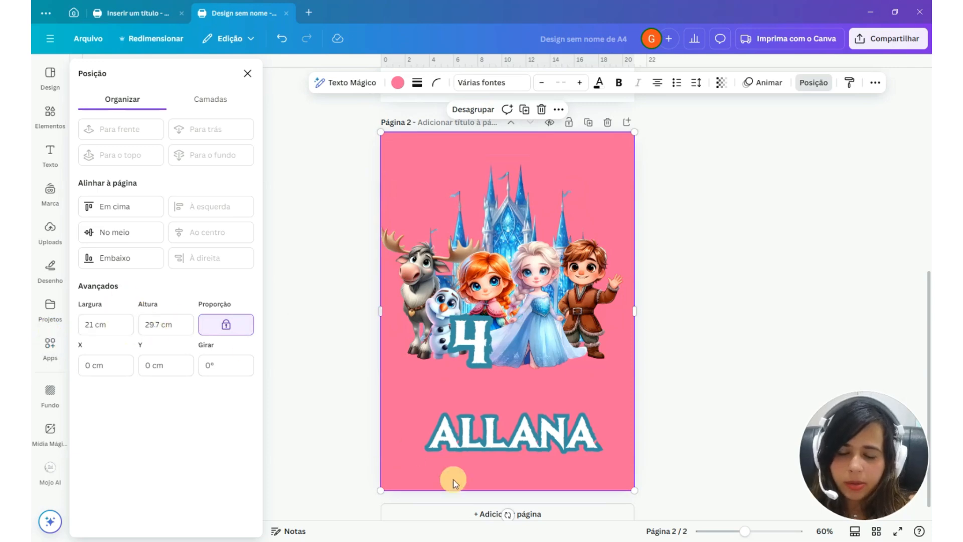
Ungroup the enlarged artwork and delete only the pink rectangle behind the toppers
left_click(479, 109)
left_click(621, 166)
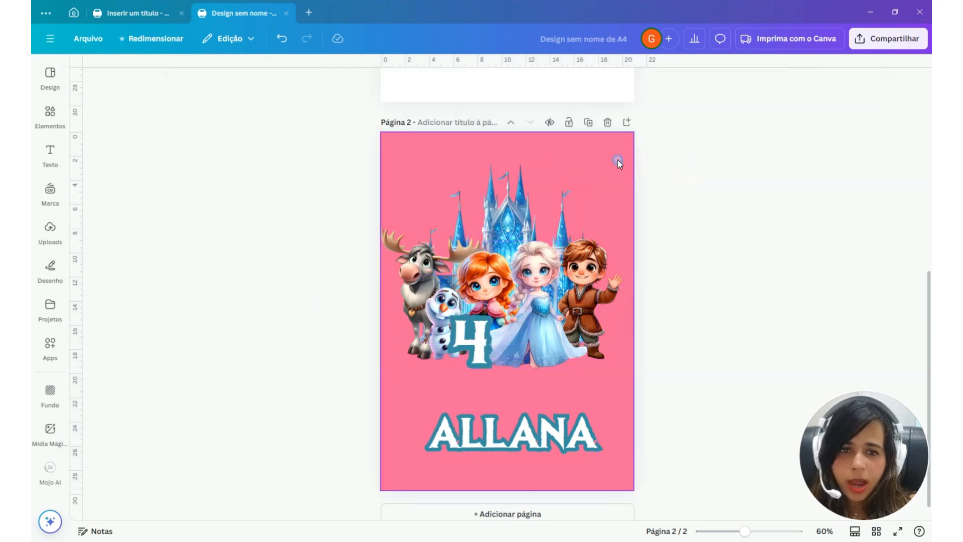
left_click(610, 150)
key("Delete")
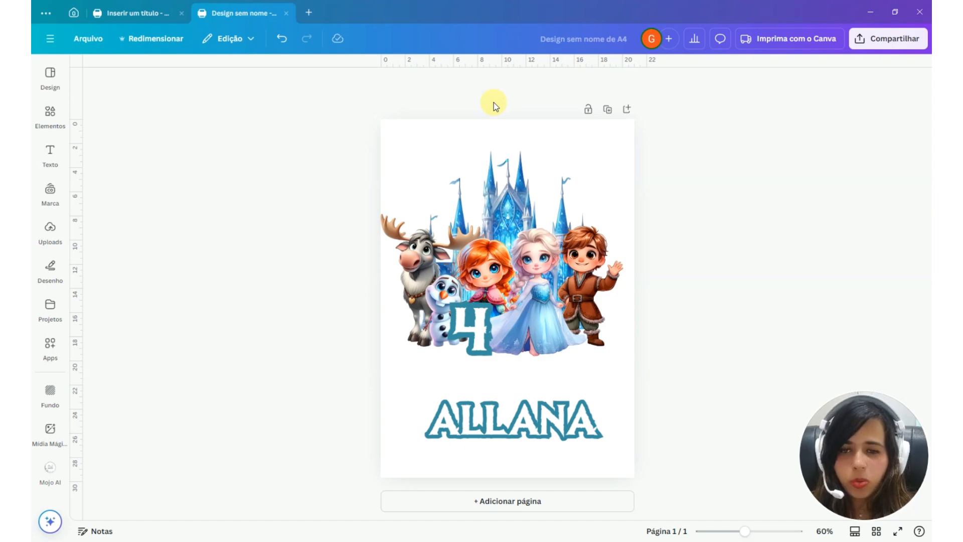
Move the reindeer up over the castle, and start adding custom guides with the number of columns set to 0
left_click_drag(422, 267, 453, 211)
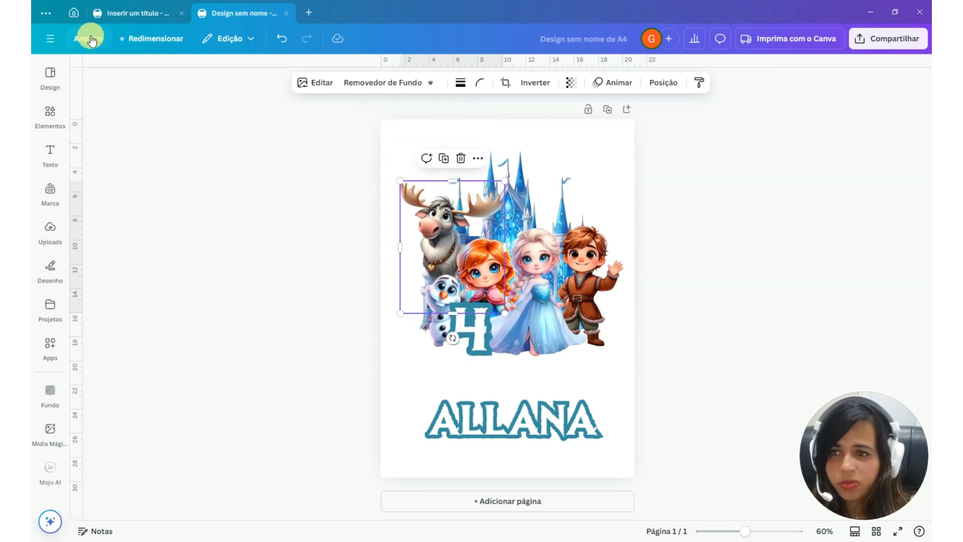
left_click(90, 40)
mouse_move(189, 164)
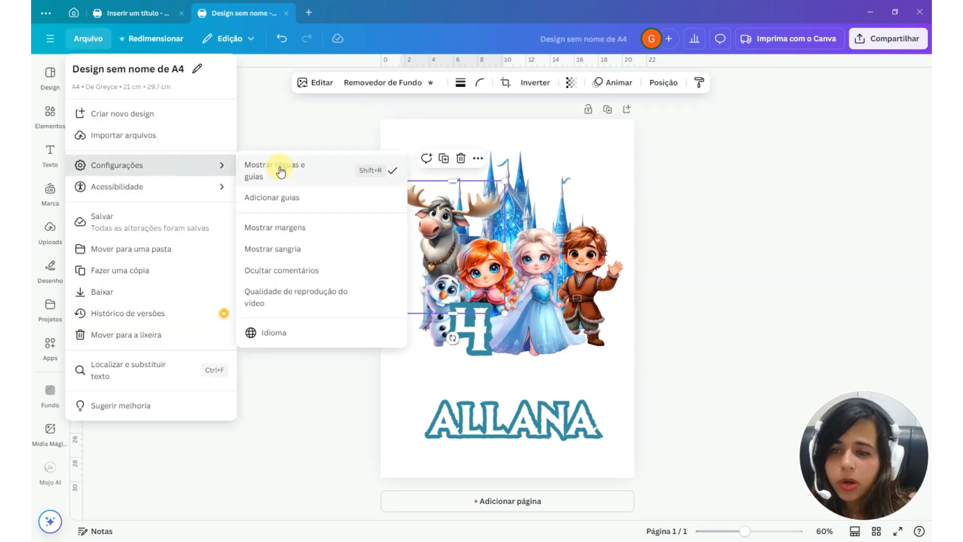
left_click(296, 200)
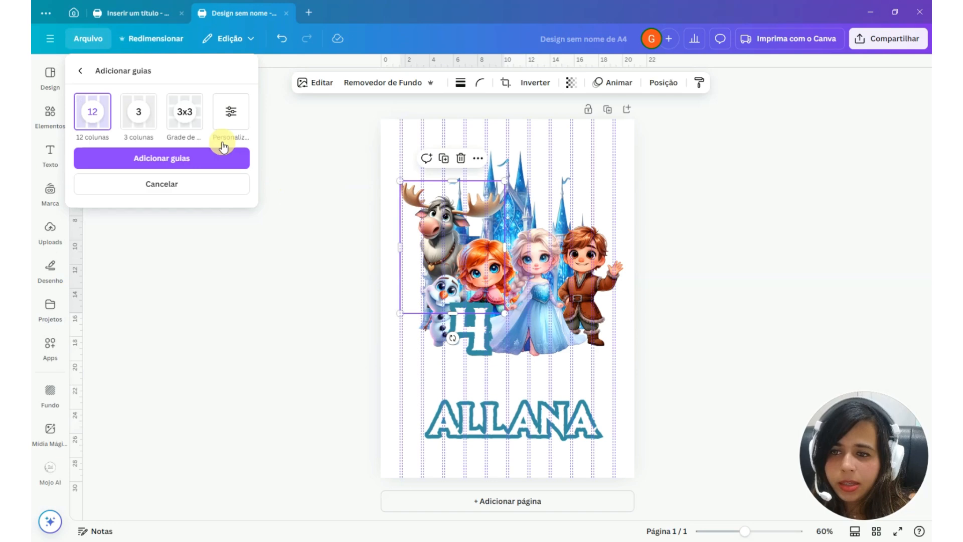
left_click(231, 110)
left_click_drag(112, 180, 49, 176)
type("6")
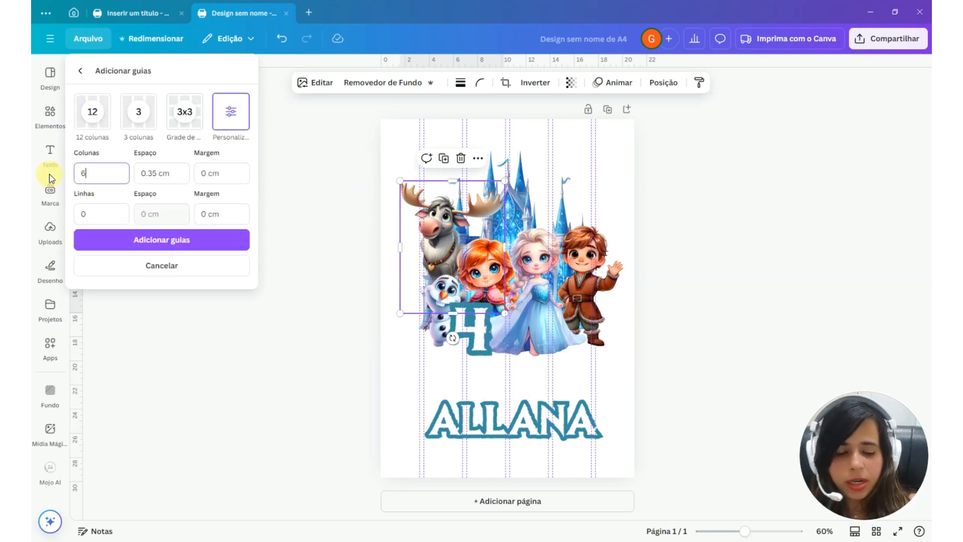
key("BackSpace")
Set the column and row guide margins to 0.5 cm each and add the guides to the page
left_click(211, 172)
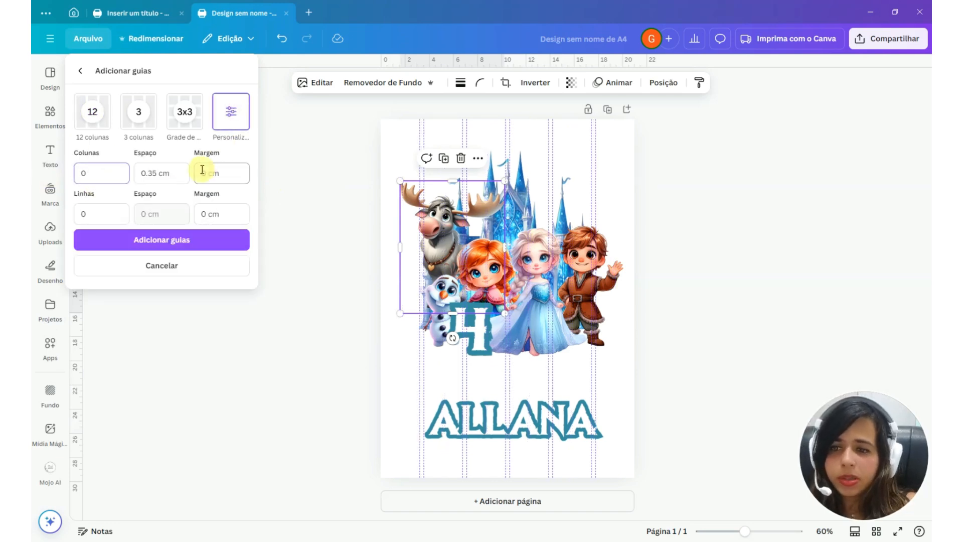
double_click(205, 172)
type("0.5")
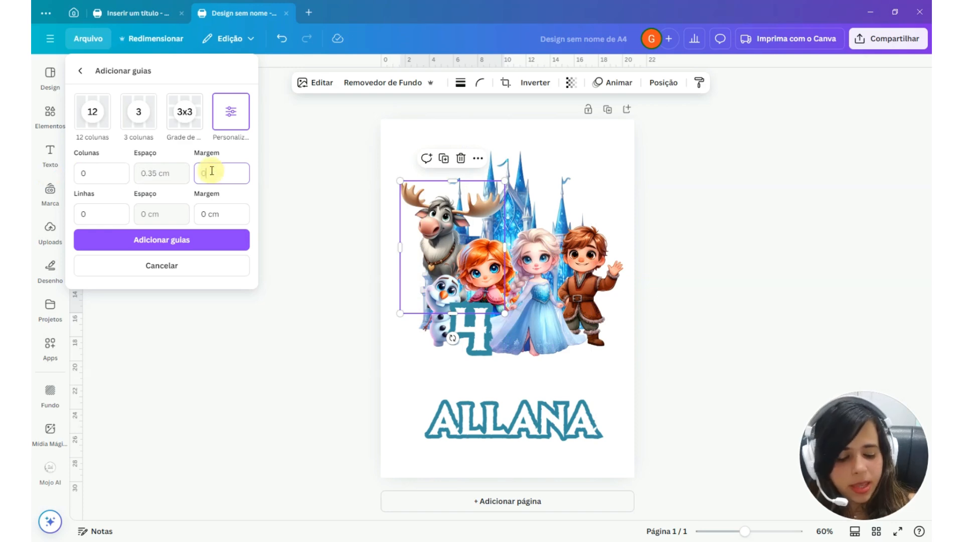
left_click(201, 213)
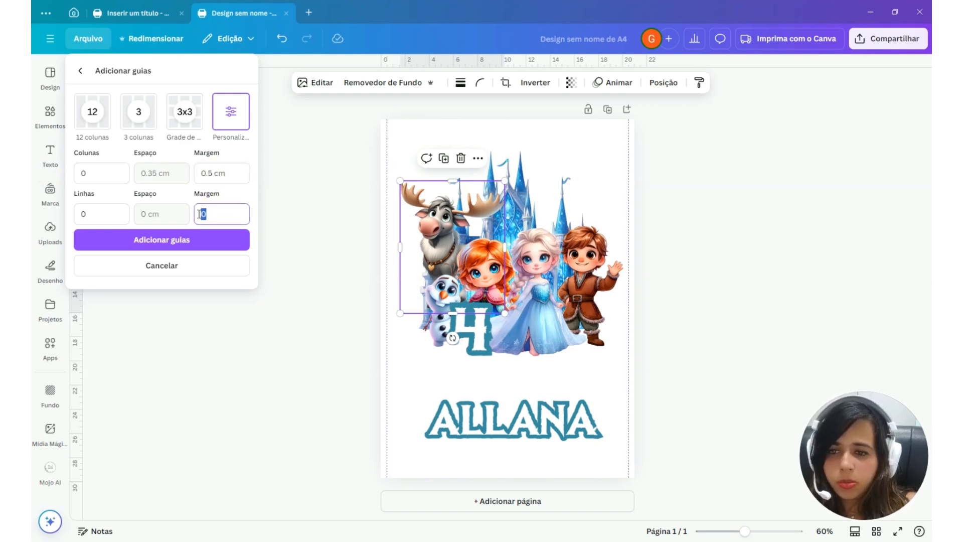
double_click(199, 213)
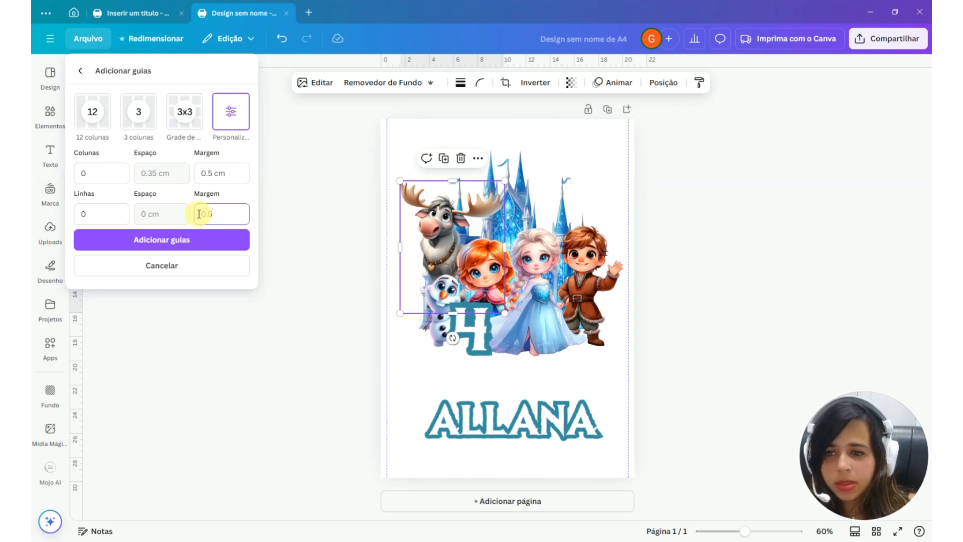
type("0.5")
left_click(206, 240)
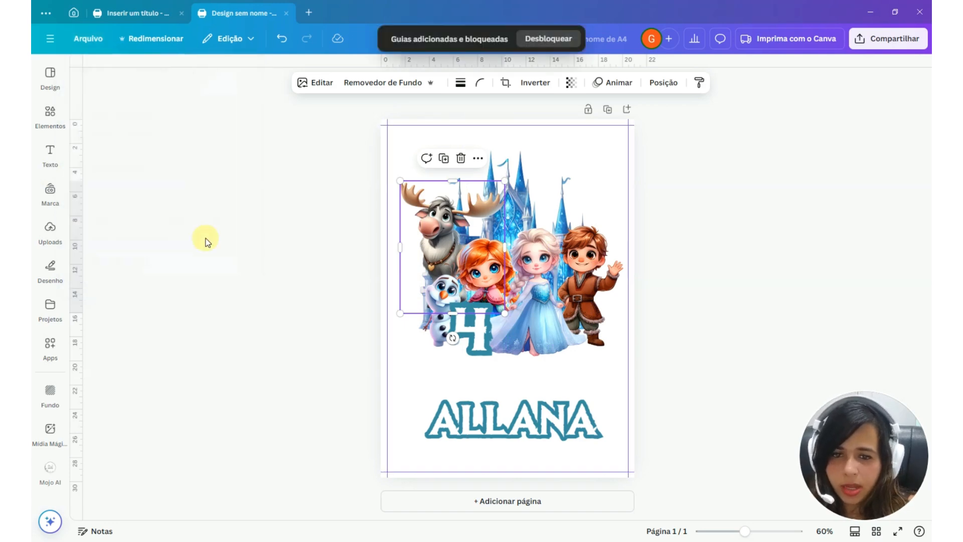
left_click(666, 215)
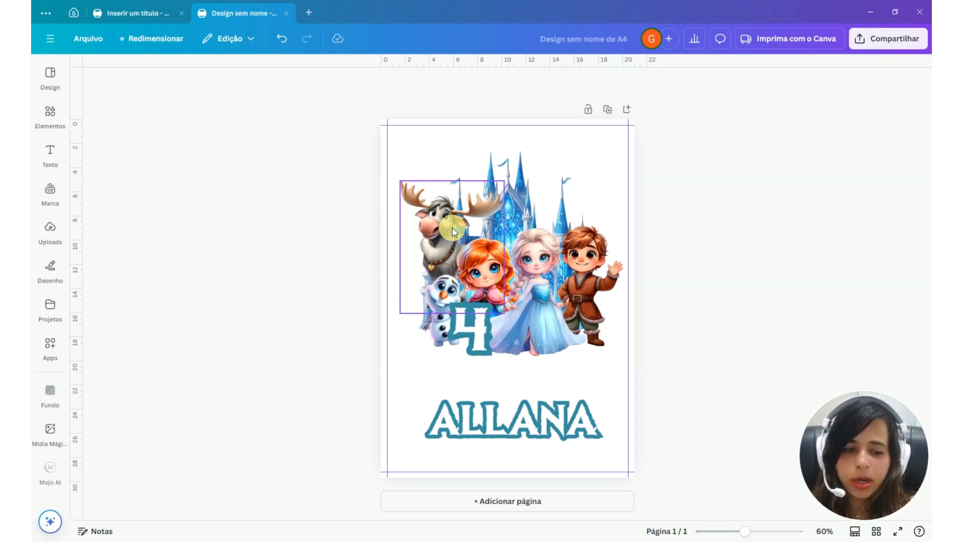
Arrange the castle at the upper guide with the characters and number below it inside the margins, and duplicate the page
left_click_drag(442, 226, 459, 391)
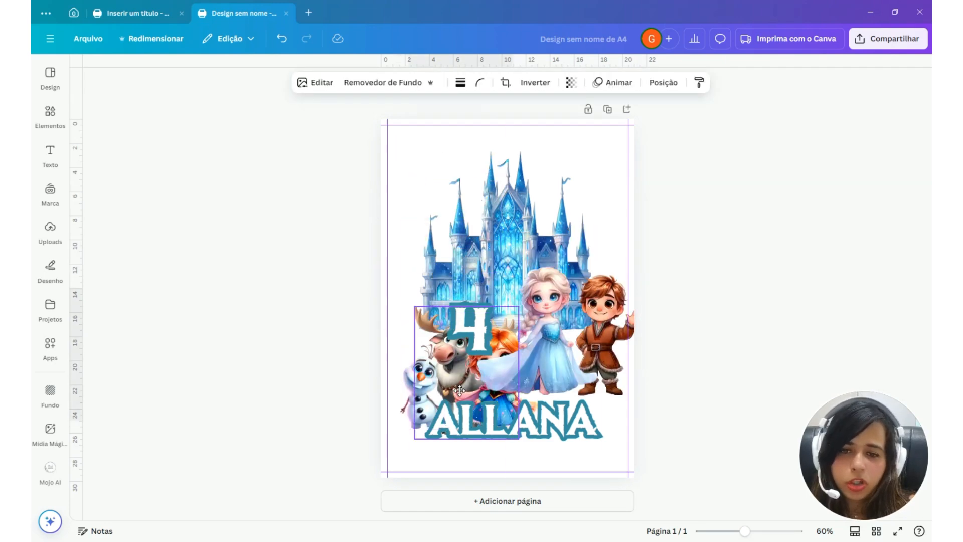
left_click_drag(508, 235, 512, 211)
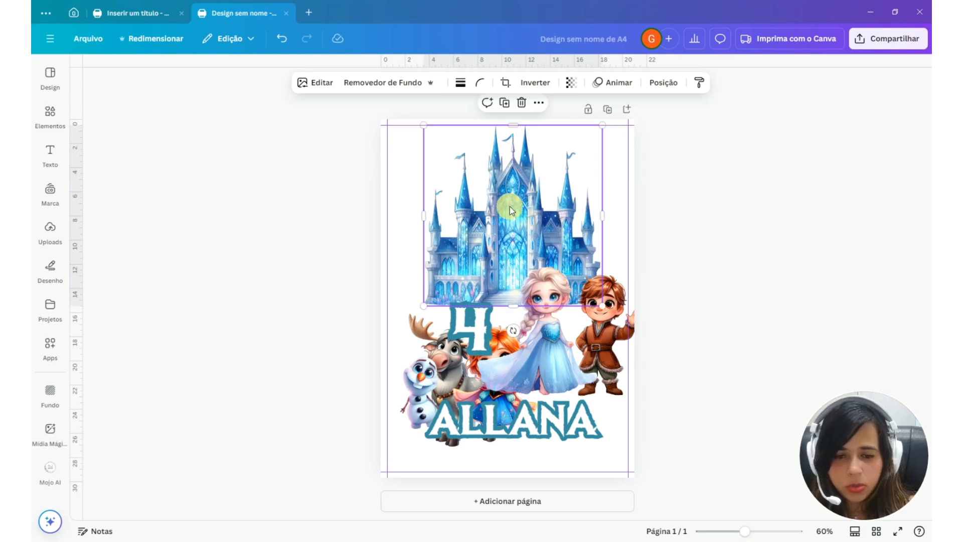
left_click_drag(540, 339, 540, 407)
left_click_drag(605, 312, 593, 364)
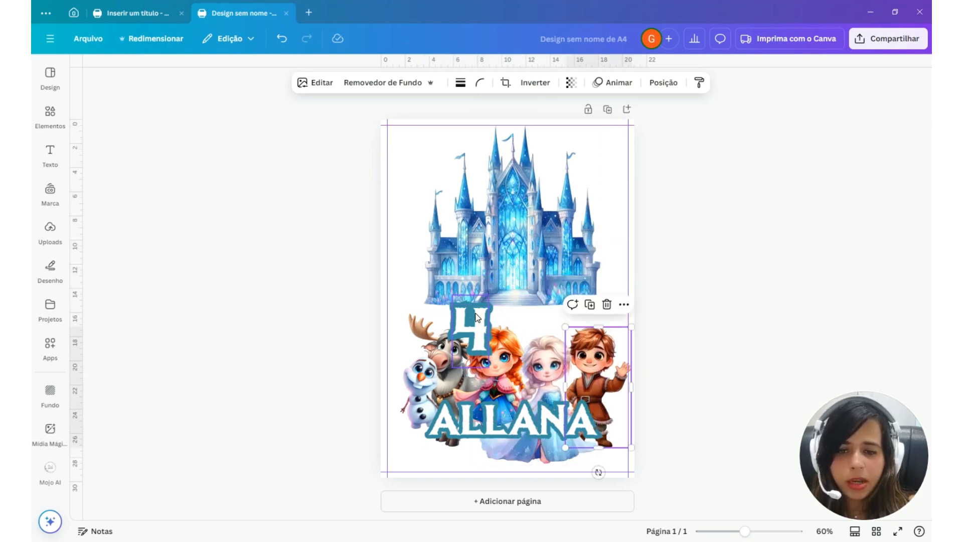
left_click_drag(476, 313, 483, 337)
left_click_drag(426, 335, 416, 393)
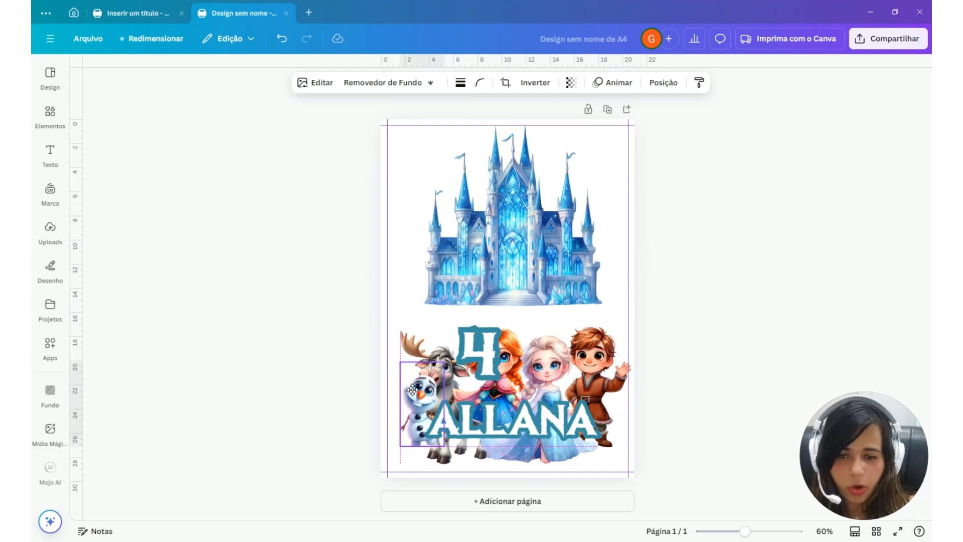
left_click(607, 109)
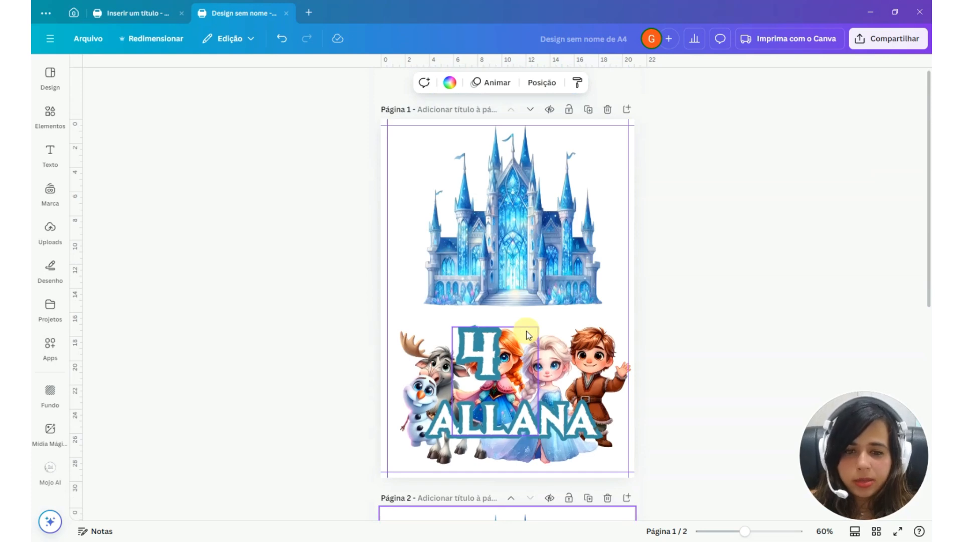
Center the castle horizontally on page 1 and apply a white Contorno shadow to it
left_click(539, 235)
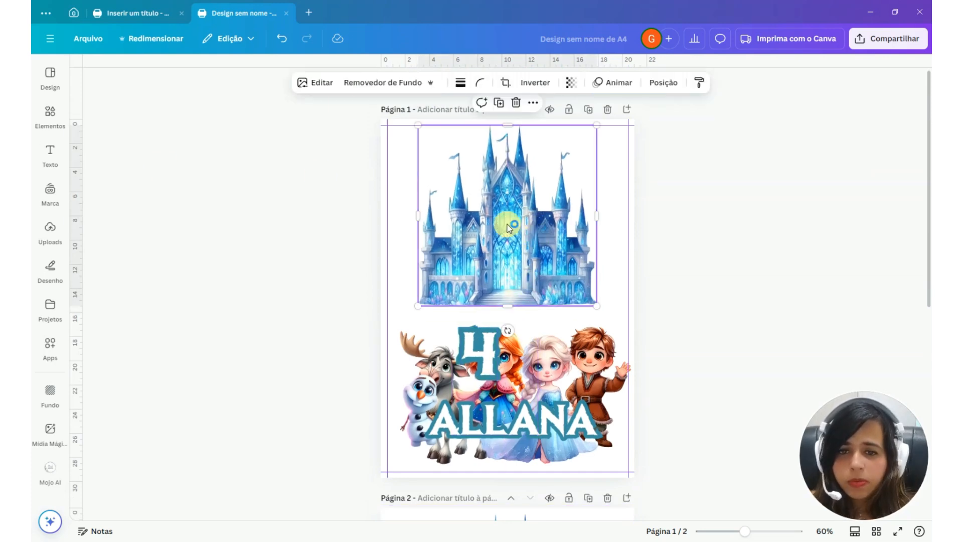
left_click(324, 82)
left_click(102, 371)
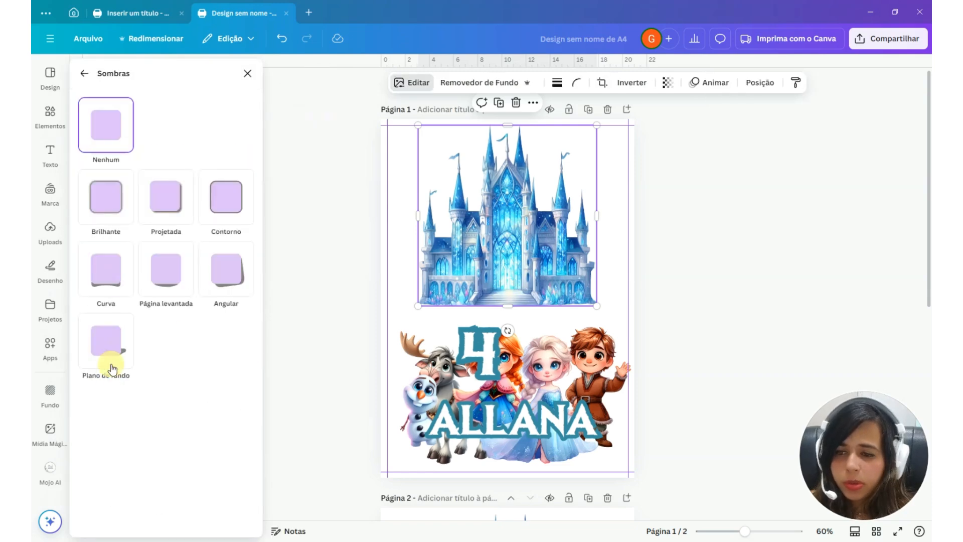
left_click(234, 210)
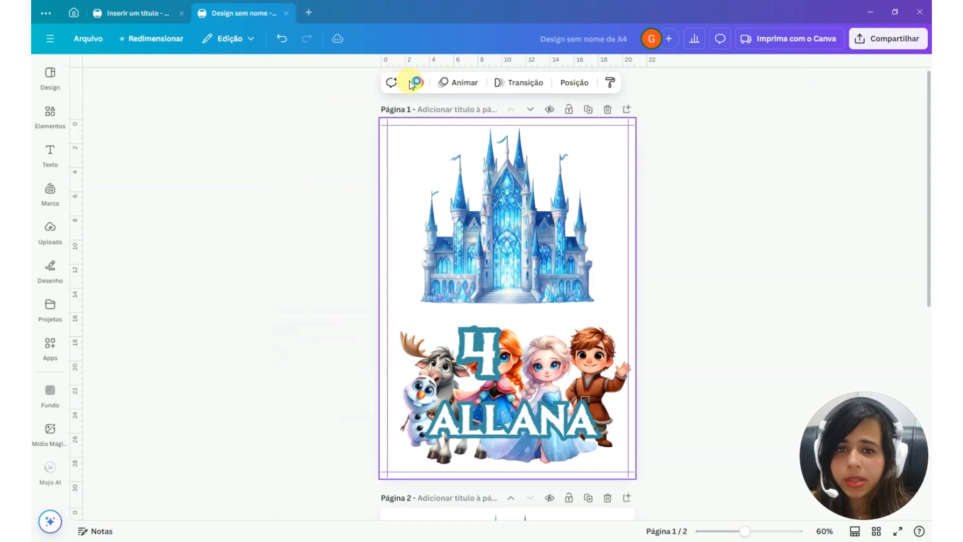
left_click(414, 82)
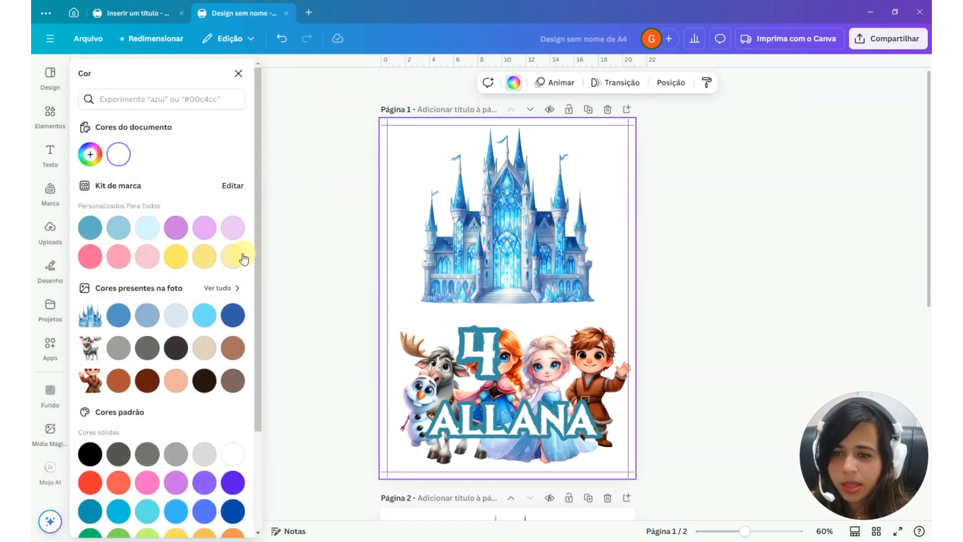
Change page 1's background from a trial yellow to the dark blue taken from the castle's photo colors
left_click(204, 255)
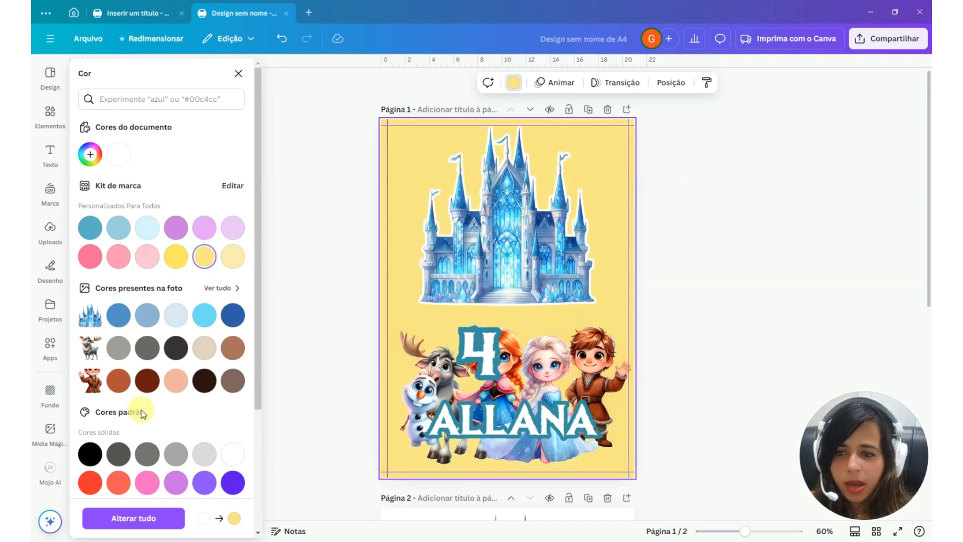
left_click(232, 315)
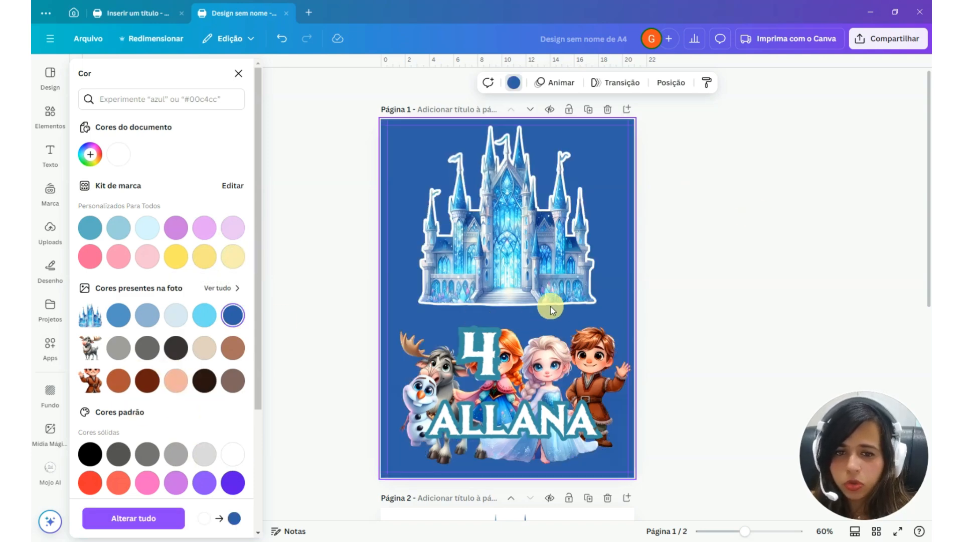
left_click(550, 306)
scroll(487, 158, "up", 4, "ctrl")
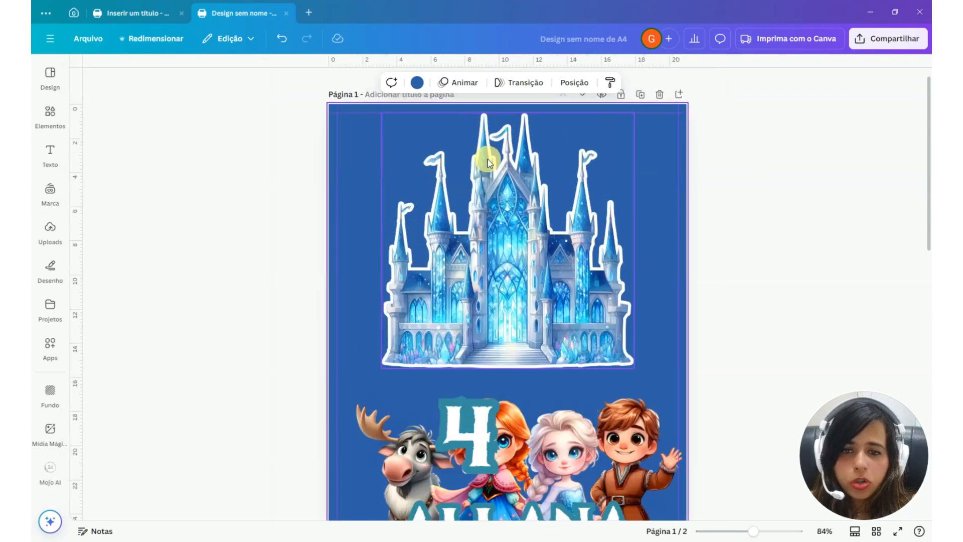
Duplicate the outlined castle and place the two overlapping side by side, with the left one extending past the page edge
left_click(507, 319)
left_click_drag(507, 319, 373, 302)
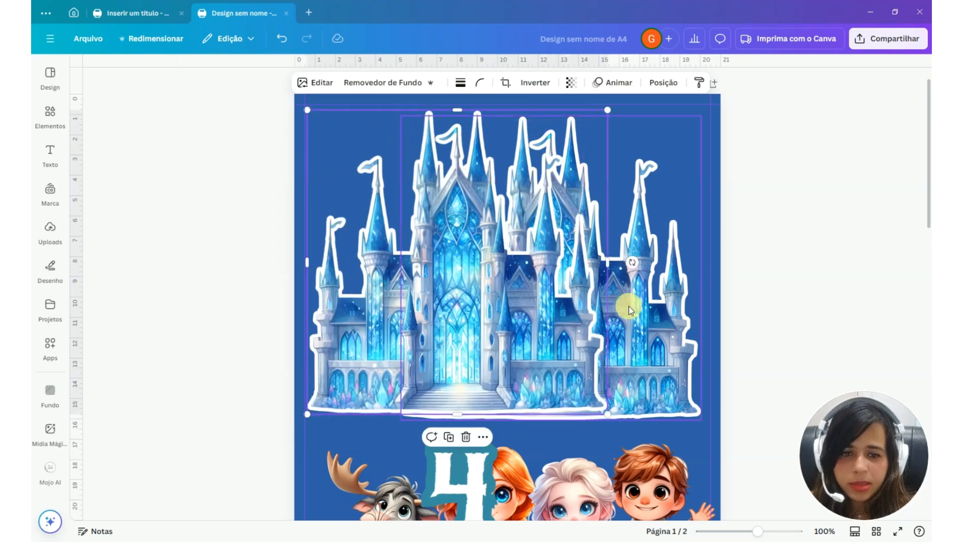
left_click_drag(451, 310, 331, 314)
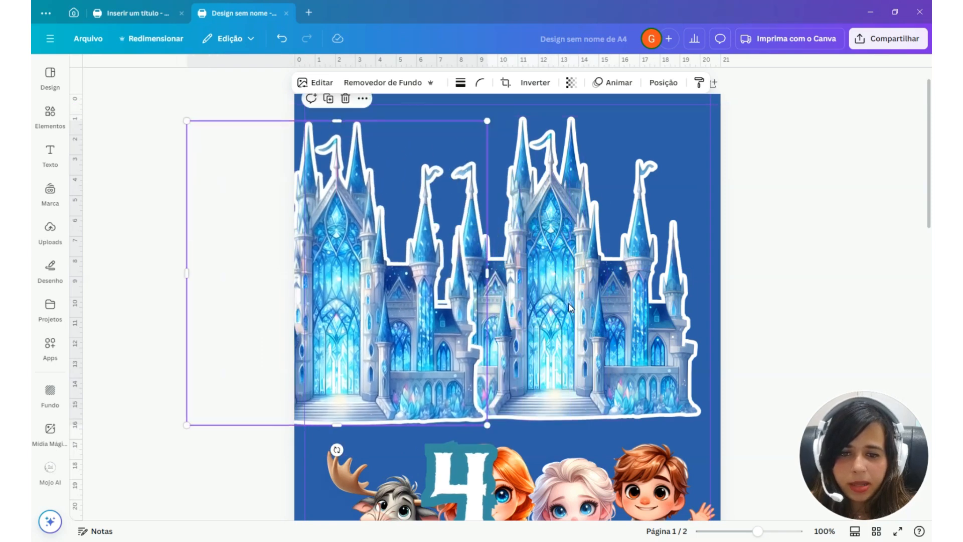
Recolor the right castle's Contorno shadow to gray #A2A2A2 and enlarge the outline size to 58
left_click(583, 307)
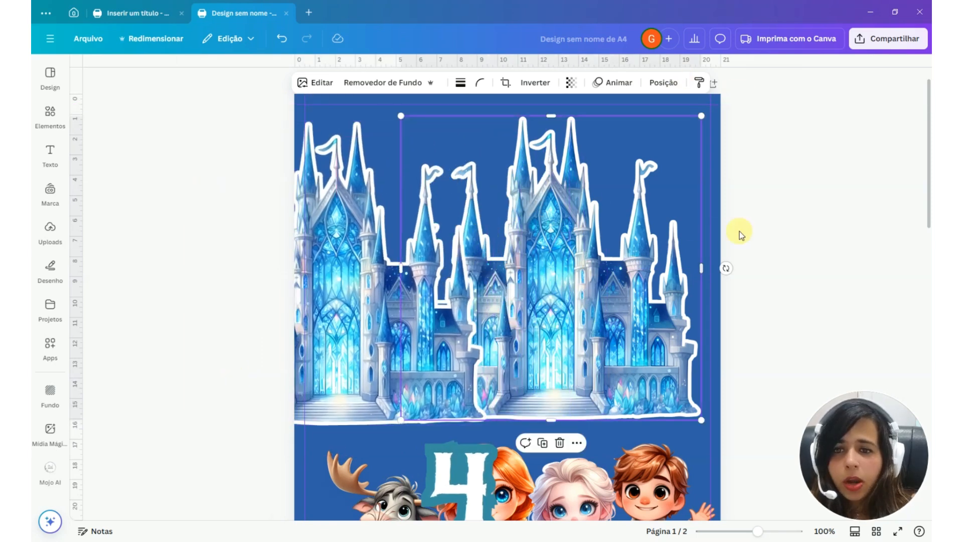
left_click(316, 82)
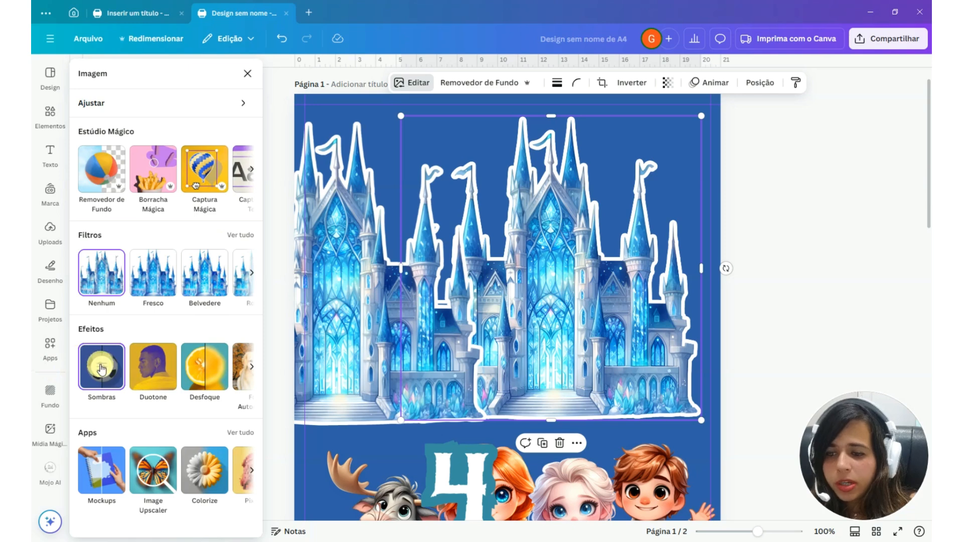
left_click(101, 368)
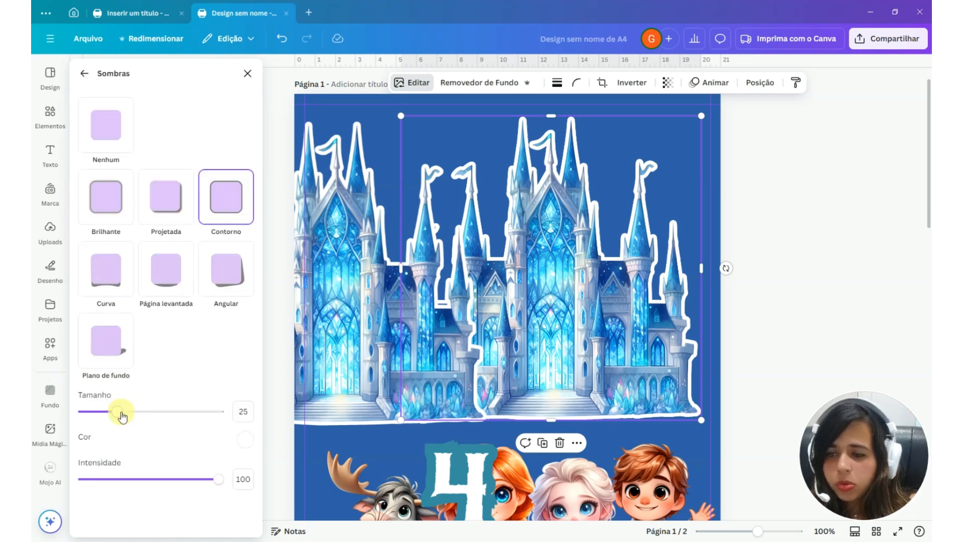
left_click(244, 441)
left_click_drag(276, 359, 237, 347)
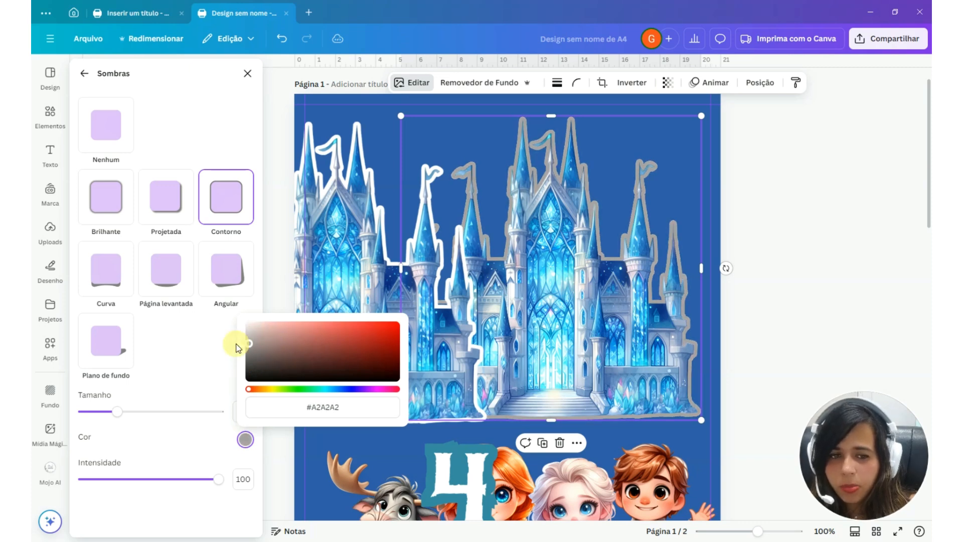
left_click_drag(116, 411, 162, 411)
Place the white-outlined castle over the gray-outlined one, and enlarge and recenter the gray castle so it borders the white one all around
left_click_drag(345, 294, 535, 312)
left_click(709, 407)
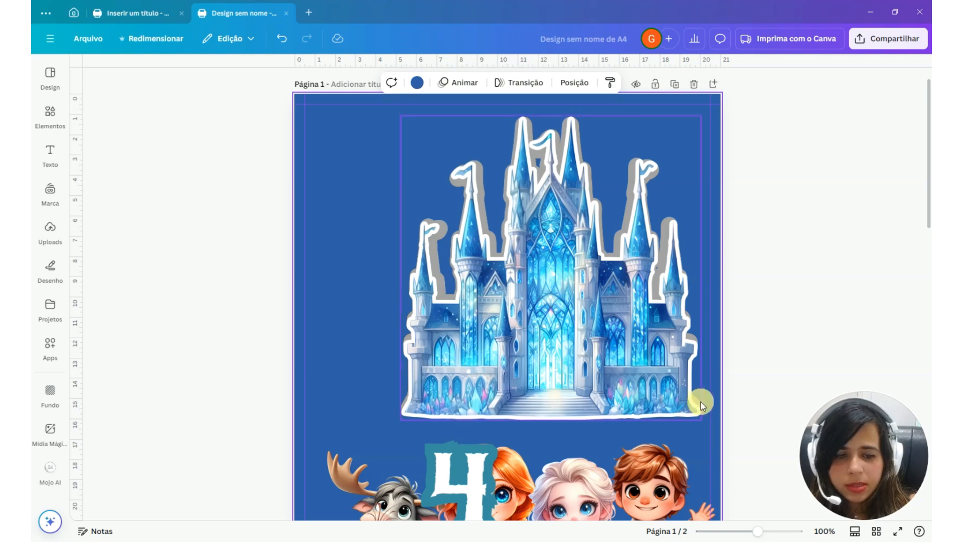
left_click(700, 401)
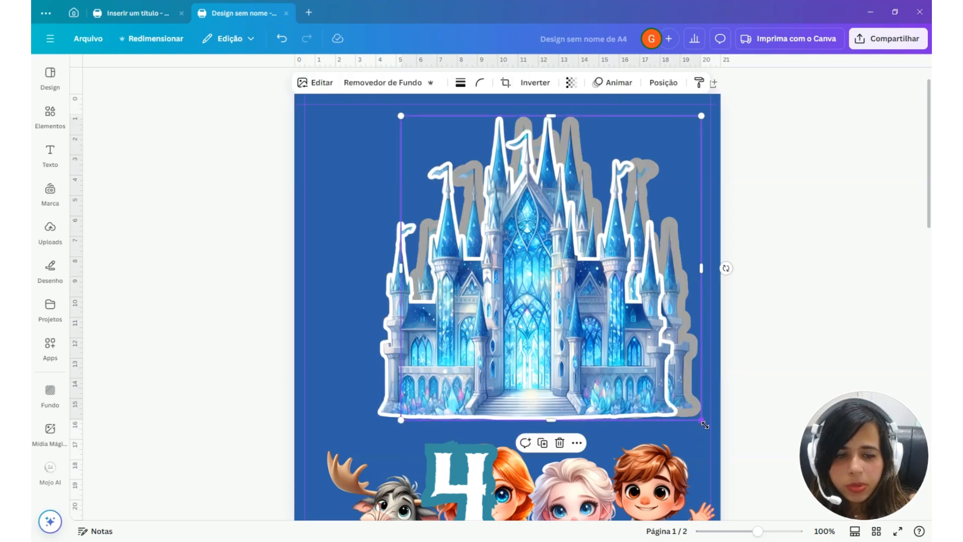
left_click_drag(701, 419, 716, 435)
left_click_drag(562, 350, 531, 342)
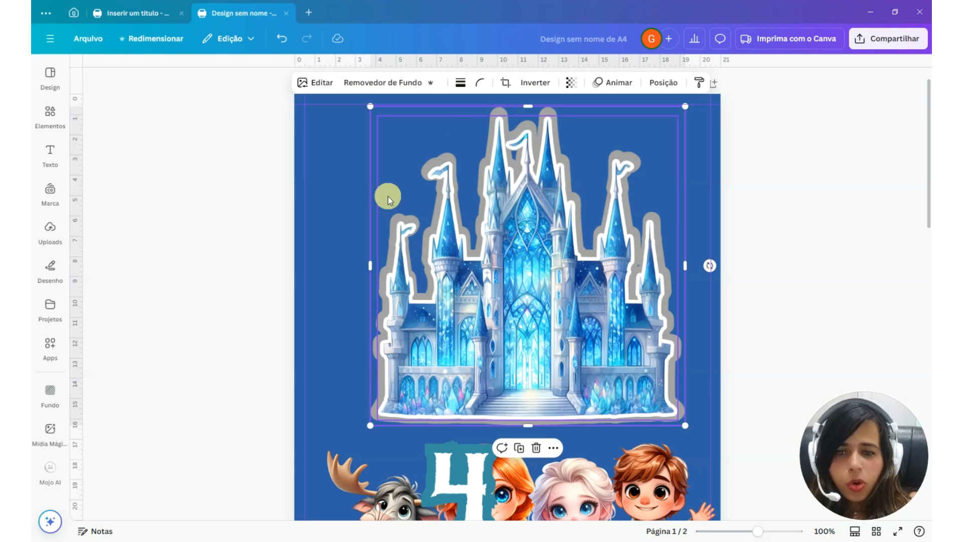
left_click_drag(370, 107, 372, 108)
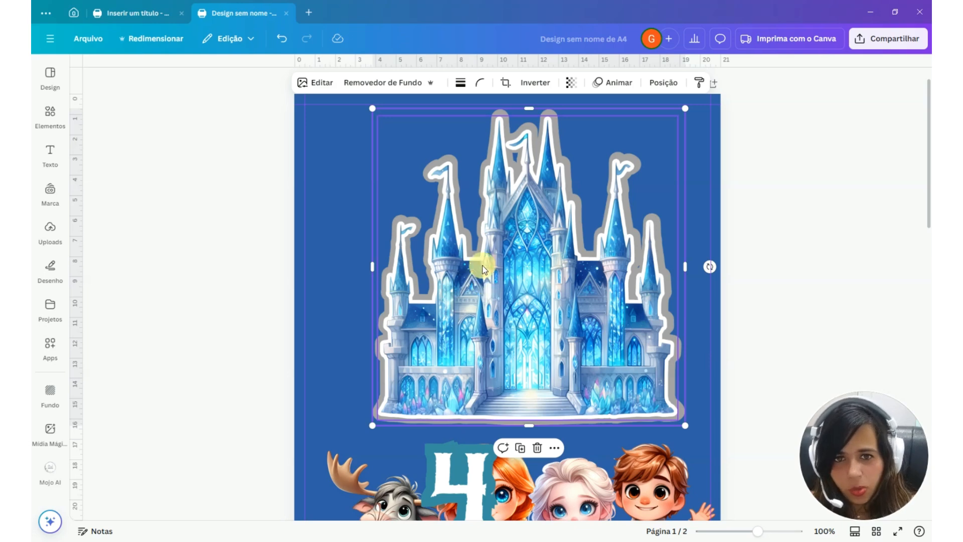
Reduce the gray castle's outline size to 33 and shrink the castle slightly to match the white-outlined one in front
left_click(326, 86)
left_click(100, 369)
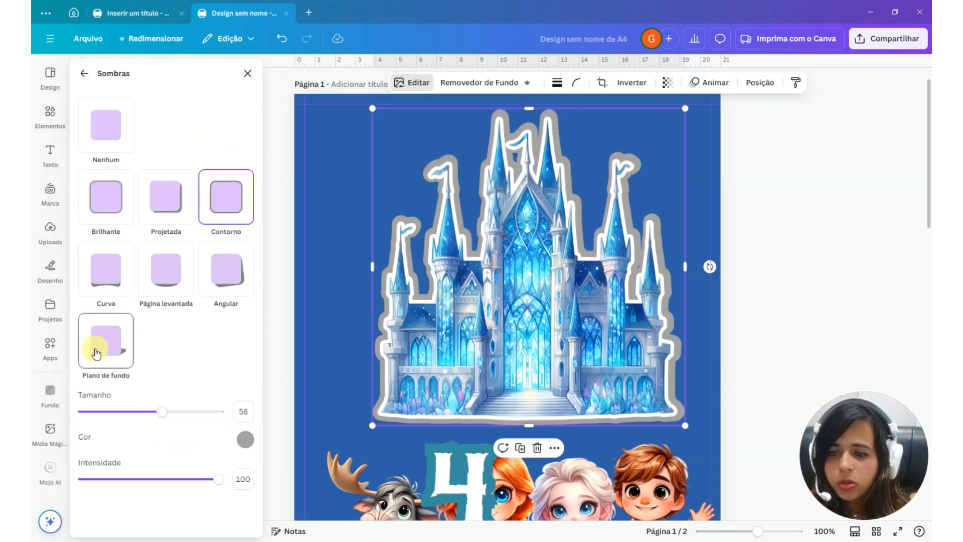
left_click_drag(162, 412, 123, 411)
left_click_drag(685, 110, 678, 112)
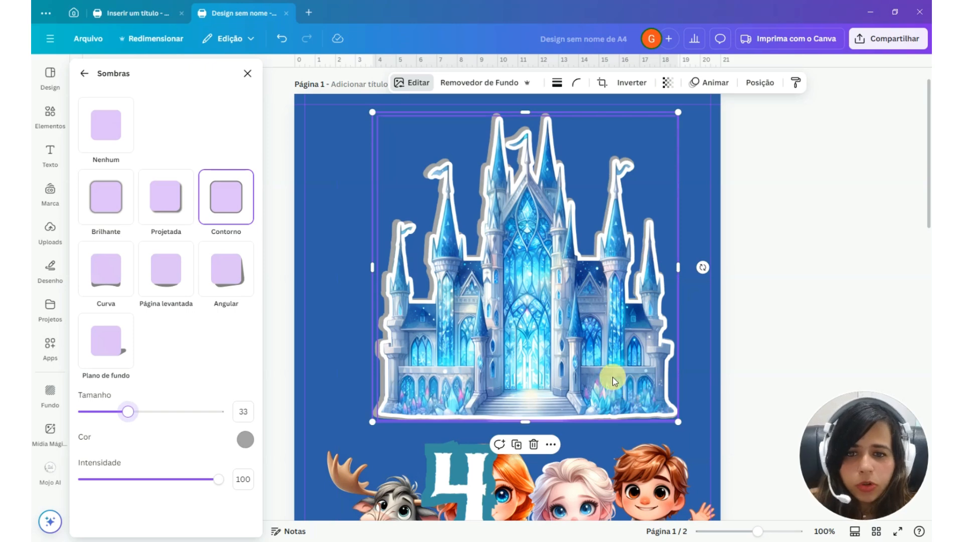
left_click(703, 360)
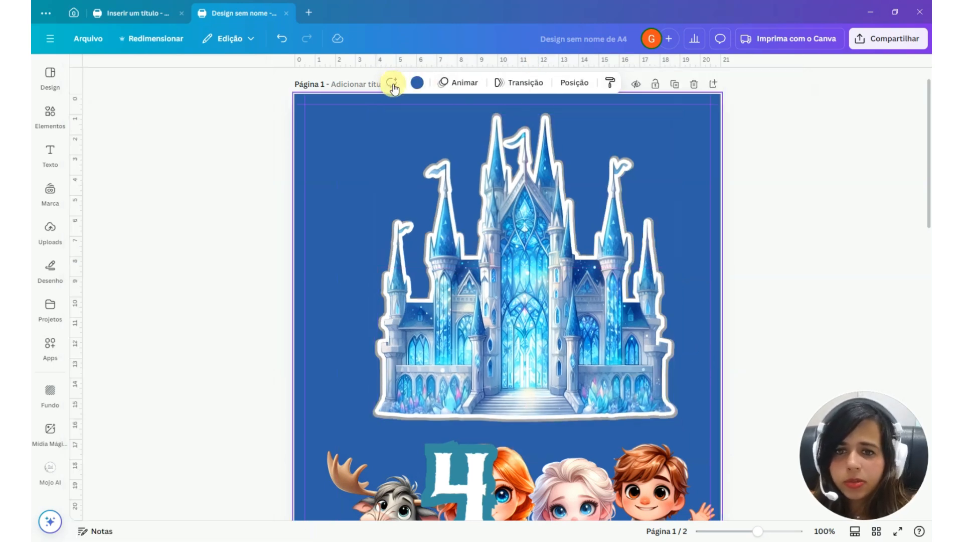
Try the peach color from the boy's photo colors as page 1's background and inspect the castle's gray rim up close
left_click(416, 83)
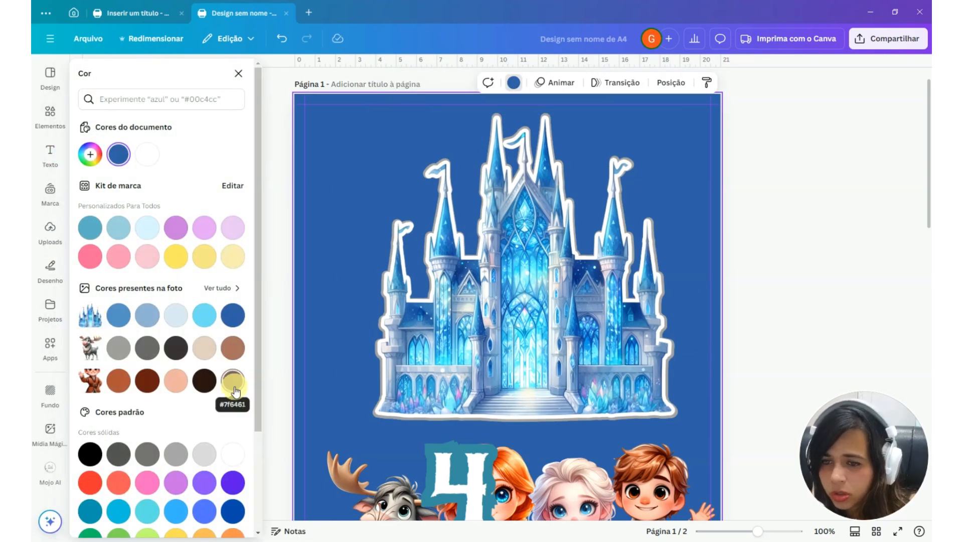
left_click(175, 380)
scroll(651, 226, "up", 5)
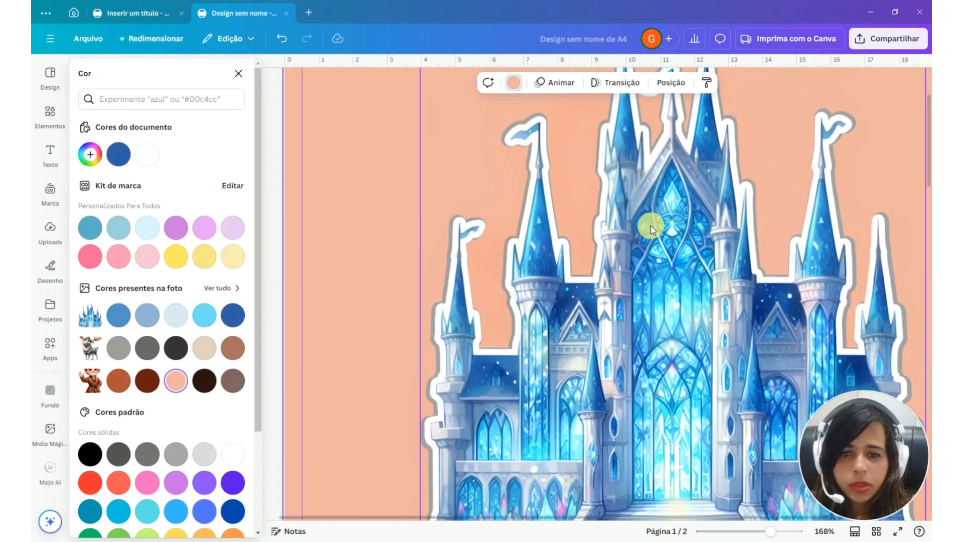
scroll(651, 225, "down", 2)
left_click(487, 310)
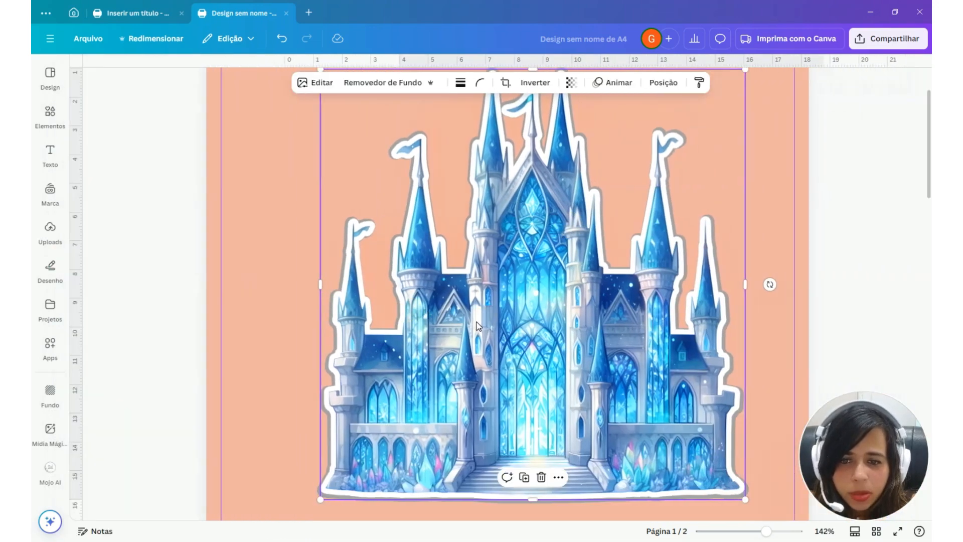
scroll(476, 322, "up", 3)
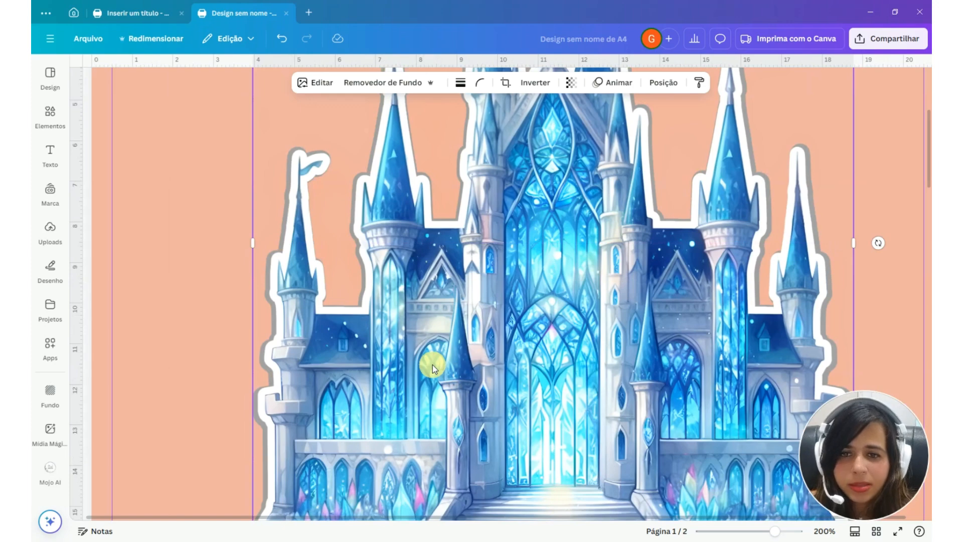
scroll(433, 365, "down", 4)
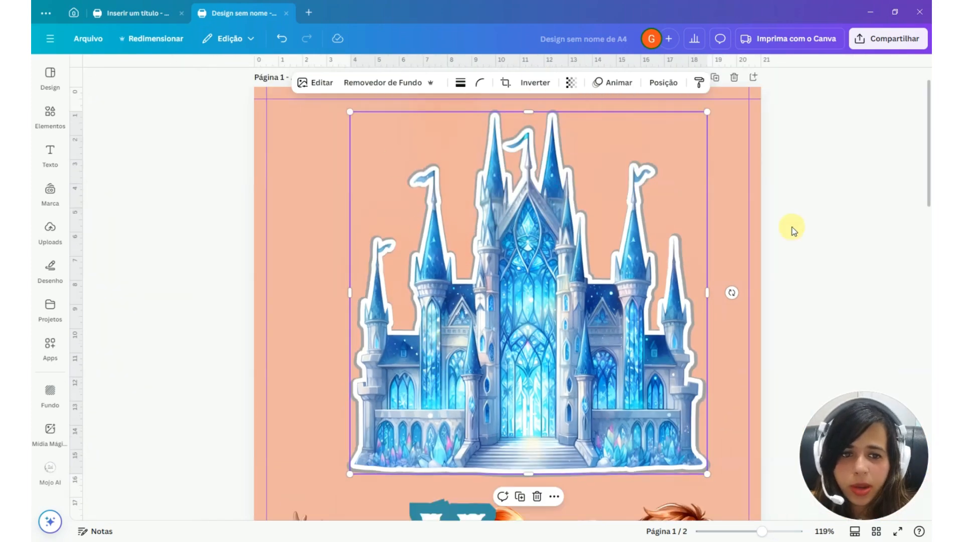
Fine-tune the gray castle's size and position so its rim sits evenly around the white-outlined castle
left_click_drag(707, 473, 708, 476)
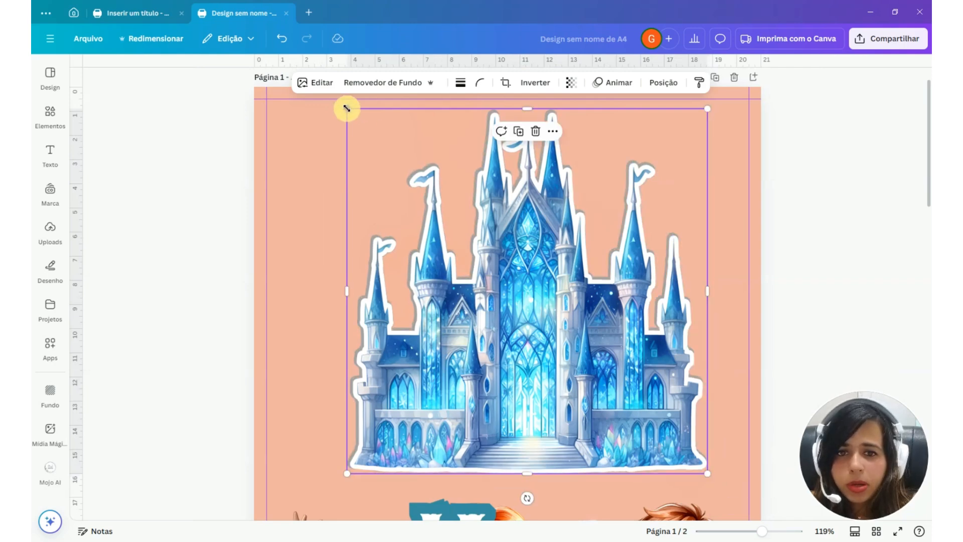
left_click_drag(347, 109, 347, 110)
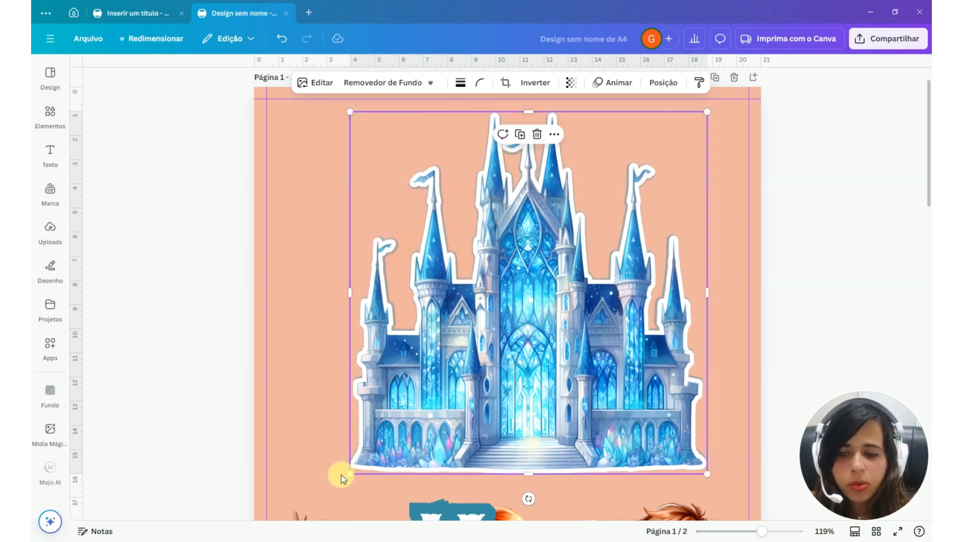
left_click_drag(349, 473, 344, 474)
left_click(413, 458)
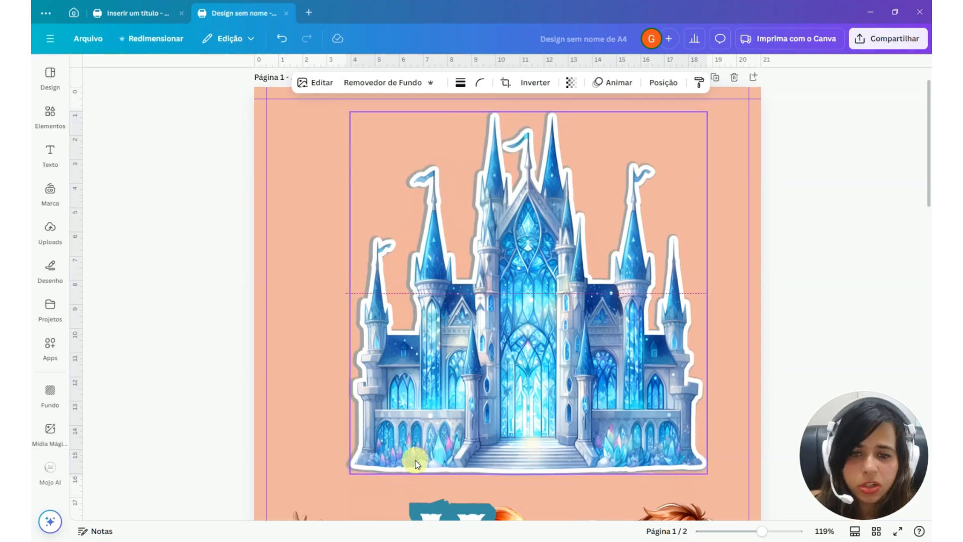
left_click(414, 462)
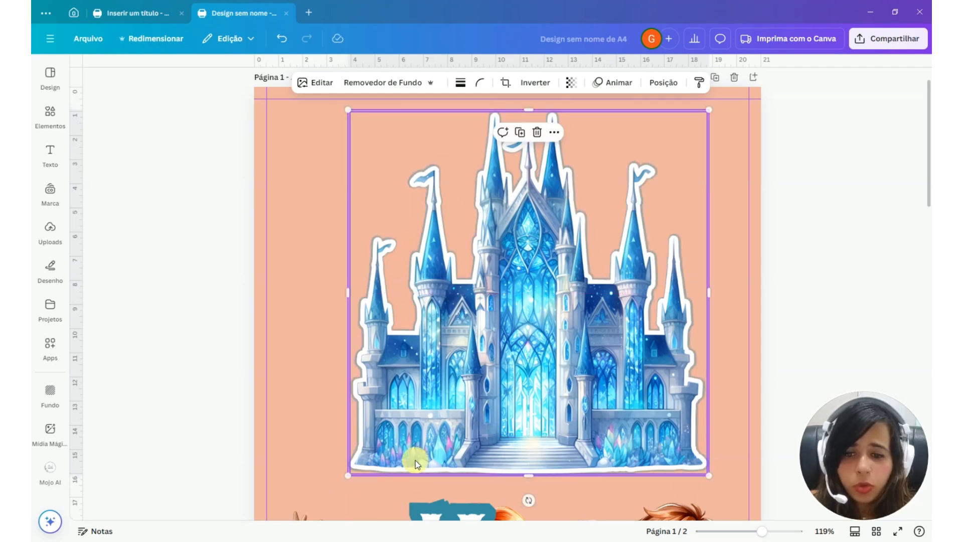
left_click_drag(415, 462, 415, 462)
left_click(757, 271)
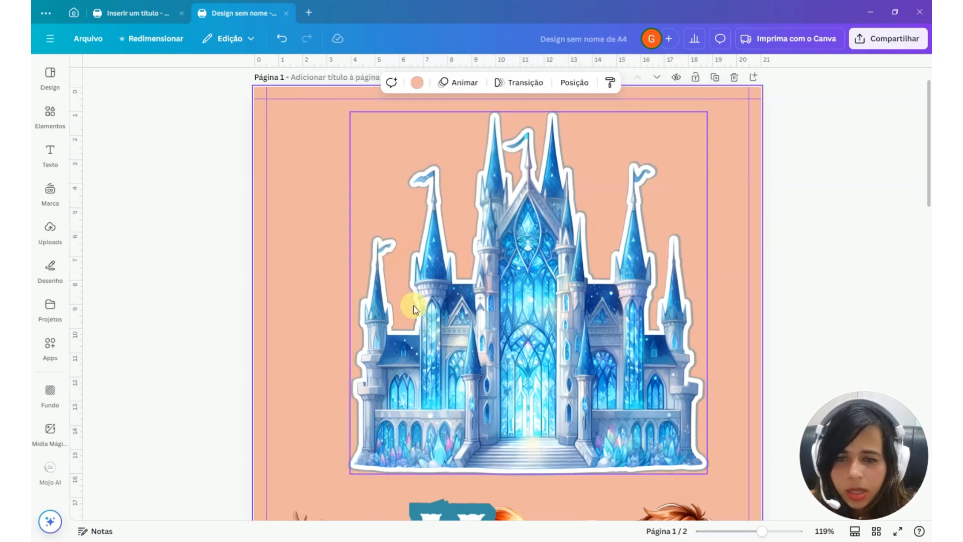
Check the castle's double outline up close and set page 1's background to white
scroll(408, 273, "up", 3)
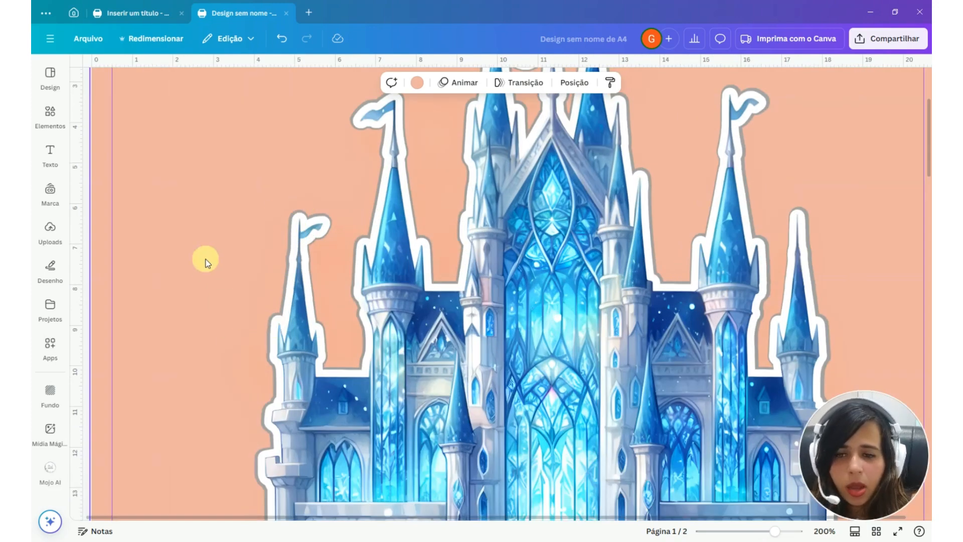
scroll(205, 261, "down", 3)
left_click(416, 82)
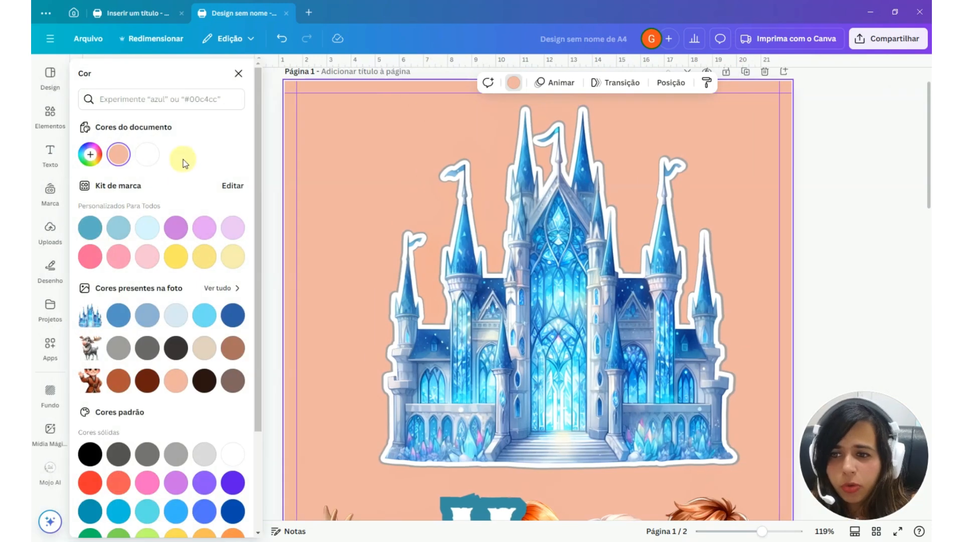
left_click(146, 154)
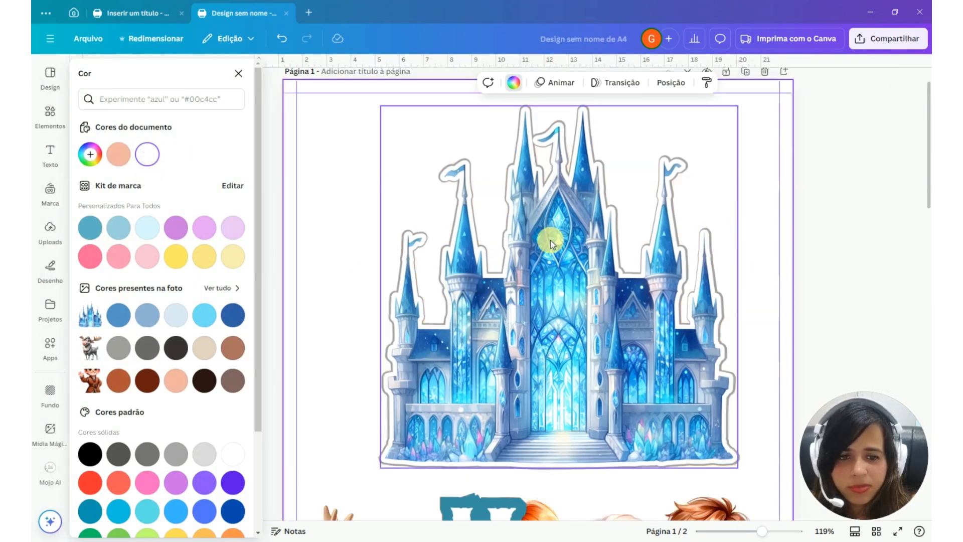
scroll(561, 171, "up", 2)
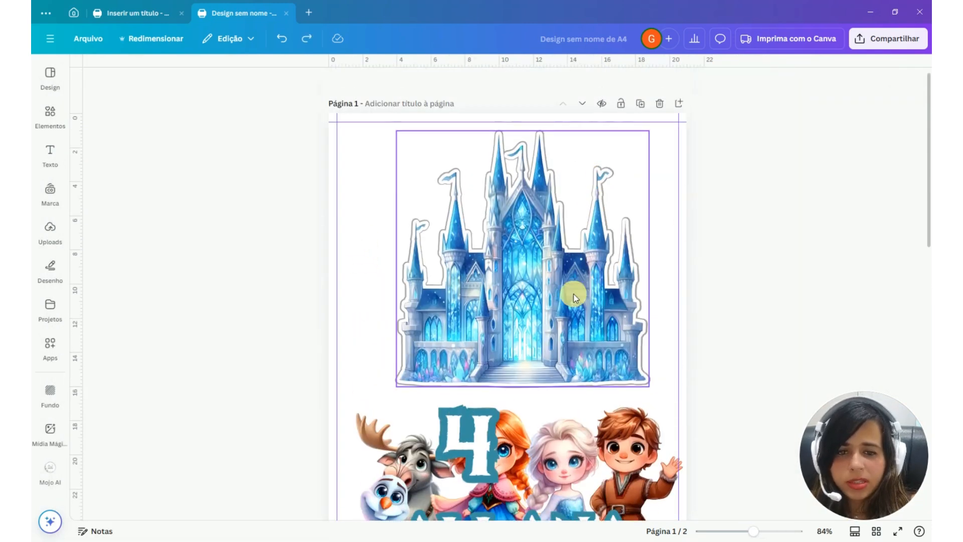
Add a blank page after page 1 and move the number 4, the boy, the reindeer and the name text onto it
scroll(507, 356, "down", 3)
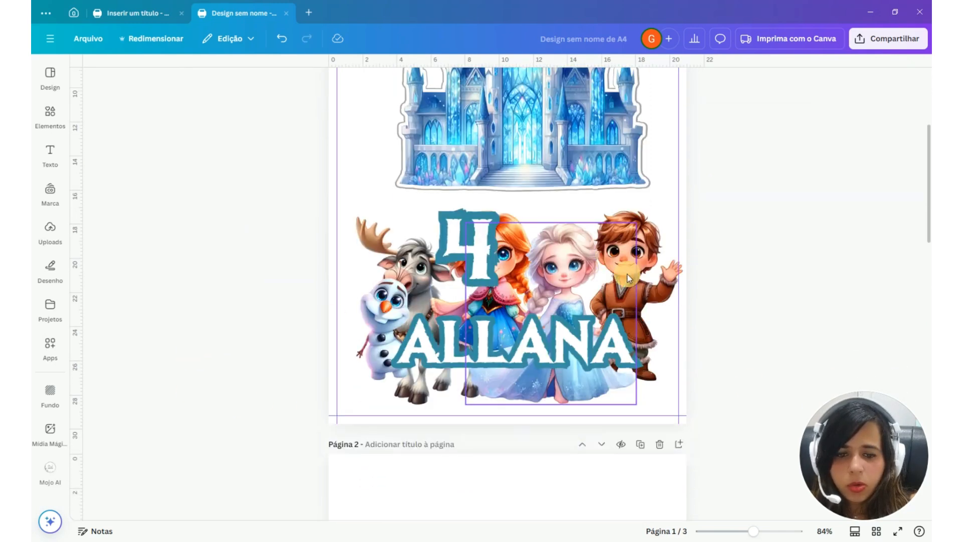
scroll(630, 305, "down", 1)
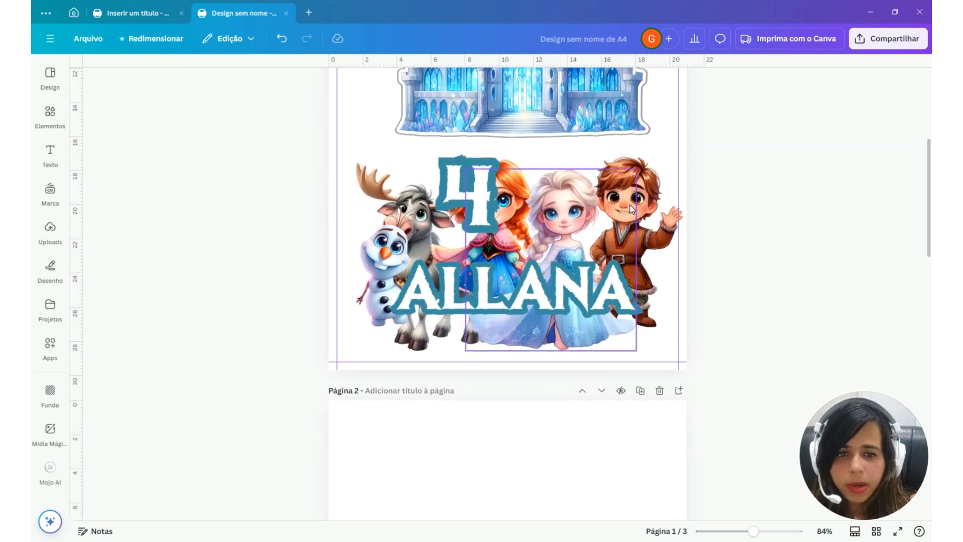
left_click(576, 232)
left_click(660, 216)
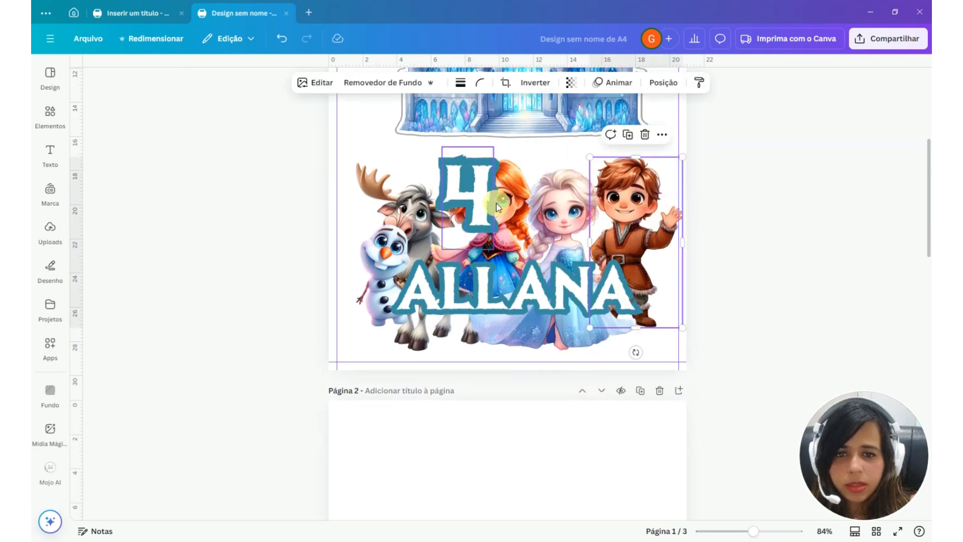
left_click_drag(495, 203, 458, 498)
left_click_drag(626, 210, 579, 509)
left_click_drag(422, 215, 524, 491)
left_click_drag(514, 289, 516, 501)
Spread out the red-haired girl, the snowman and the blonde girl side by side below the castle on page 1
left_click_drag(494, 250, 421, 233)
left_click_drag(389, 266, 509, 214)
left_click_drag(621, 223, 607, 250)
scroll(694, 186, "up", 2)
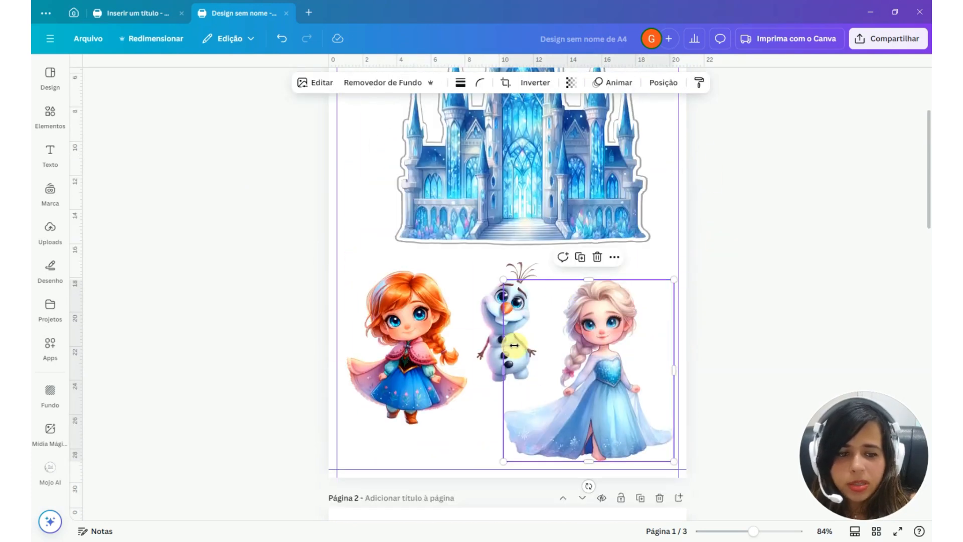
Duplicate the two girls and the snowman together, placing the copies slightly offset over the originals
left_click(647, 270)
left_click_drag(227, 311, 733, 405)
left_click_drag(397, 338, 410, 357)
scroll(582, 316, "up", 2)
Copy the front castle's white outline style onto the front copies of the two girls and the snowman
left_click(511, 215)
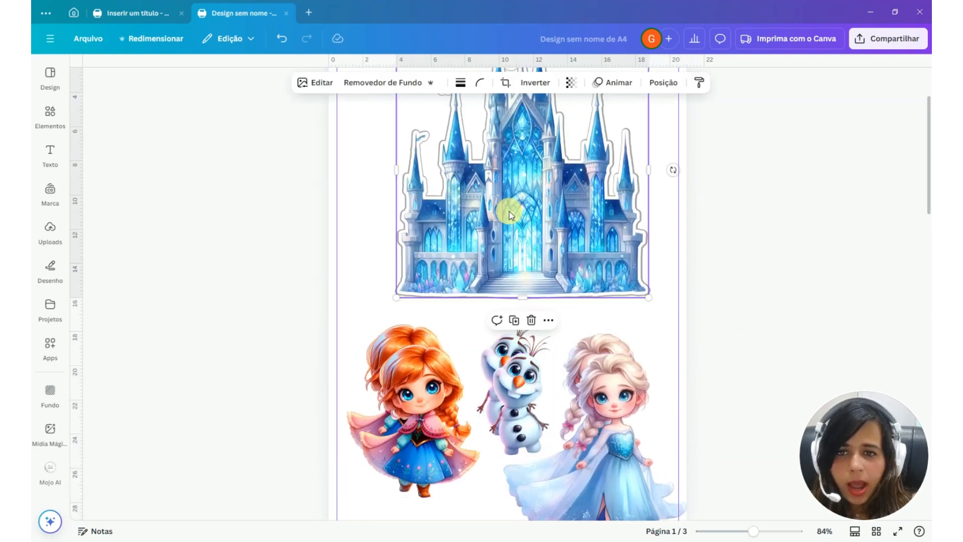
left_click(700, 83)
left_click(604, 404)
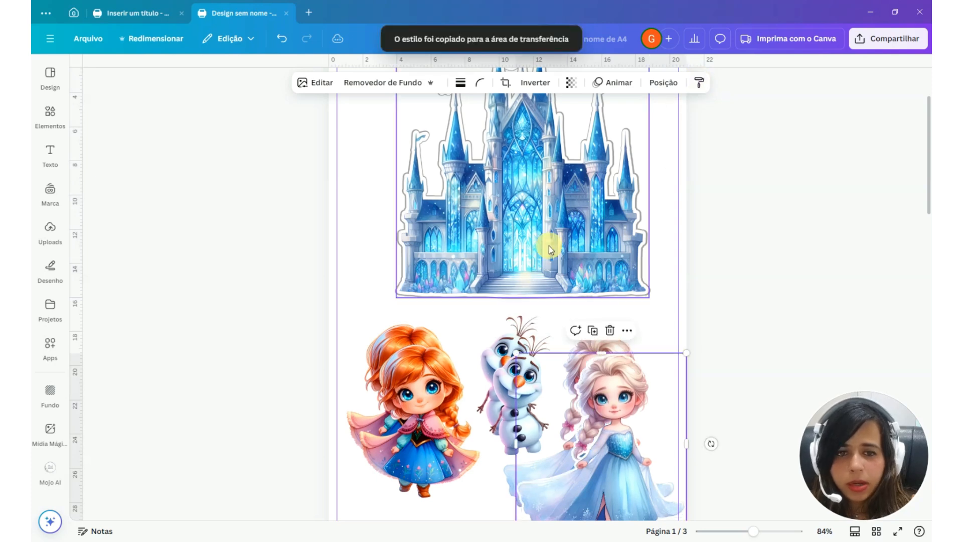
left_click(536, 218)
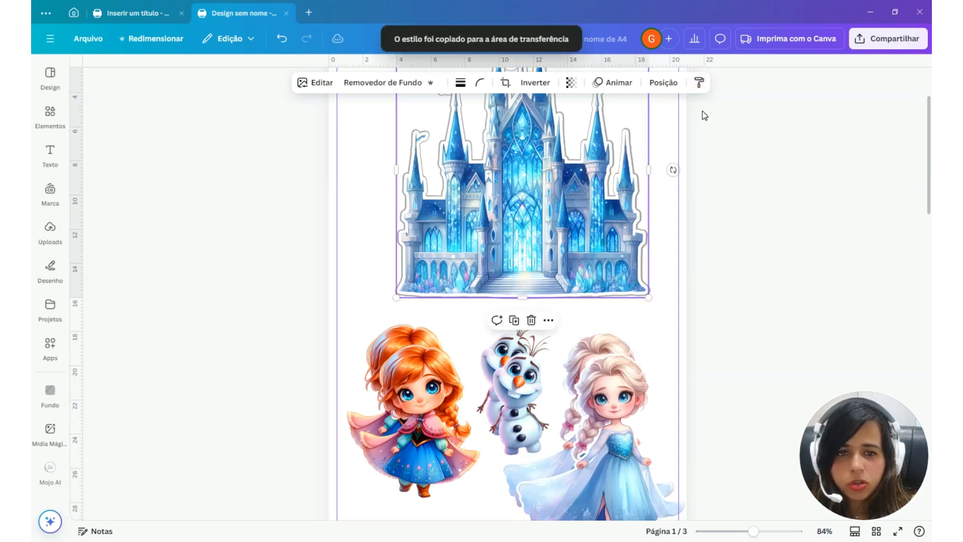
left_click(699, 87)
left_click(413, 385)
Copy the back castle's gray outline style onto the rear copies of the two girls and the snowman
left_click(370, 358)
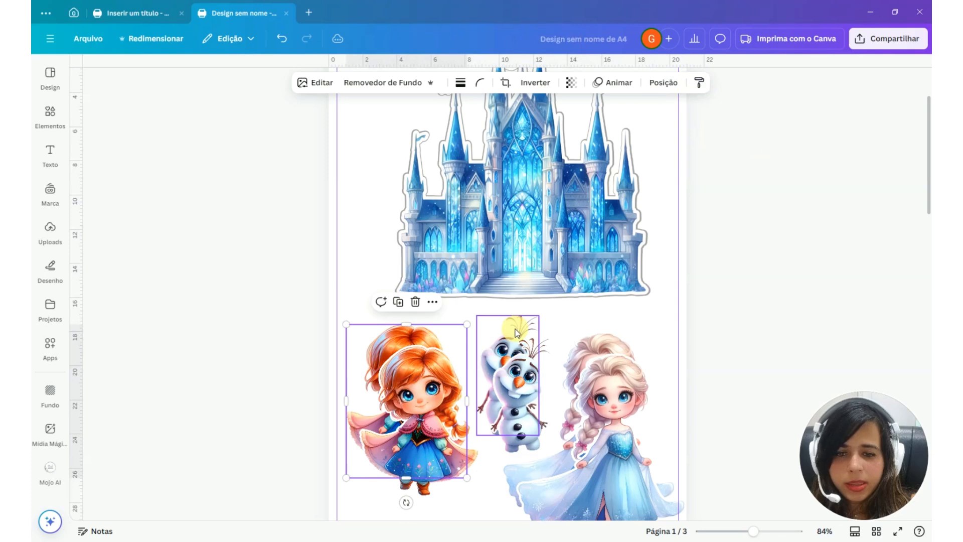
left_click(608, 236)
left_click(699, 83)
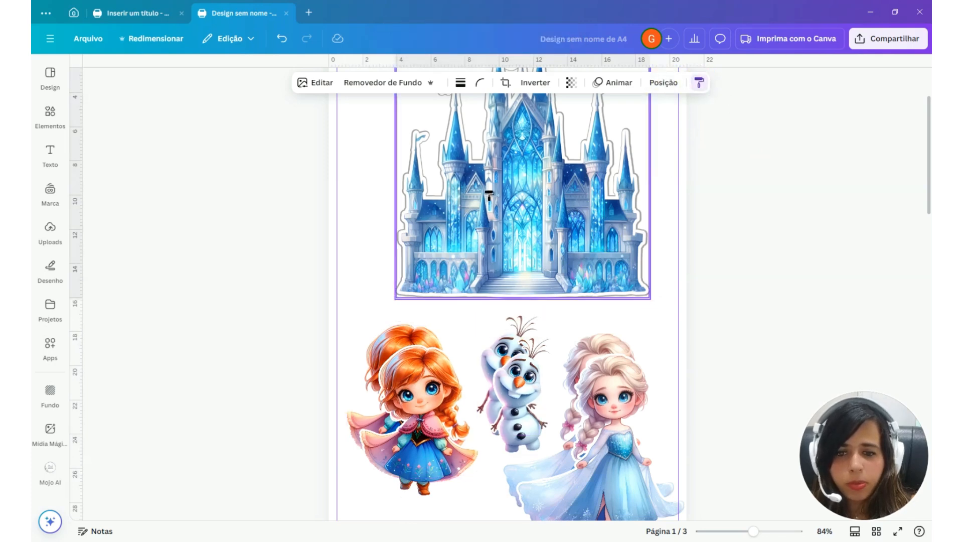
key("ctrl+z")
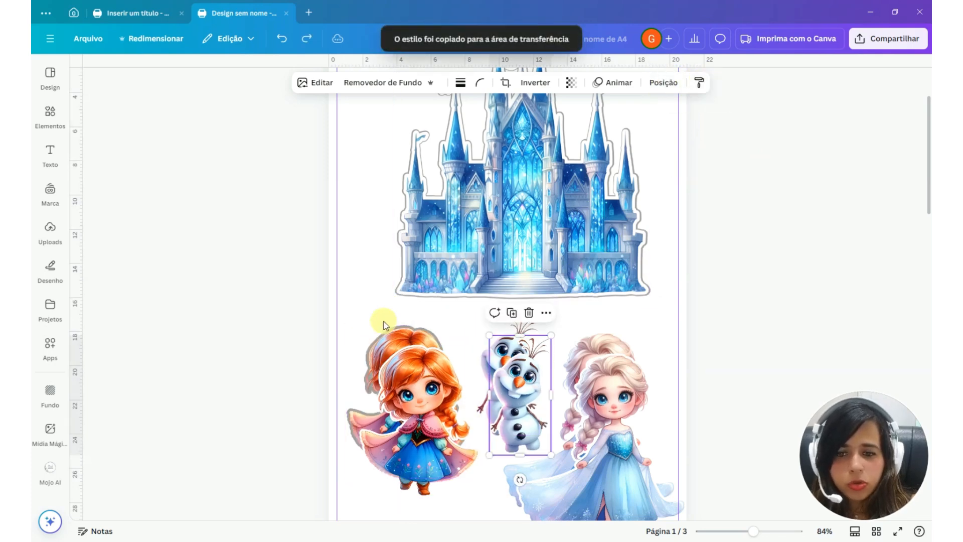
left_click(382, 343)
left_click(699, 82)
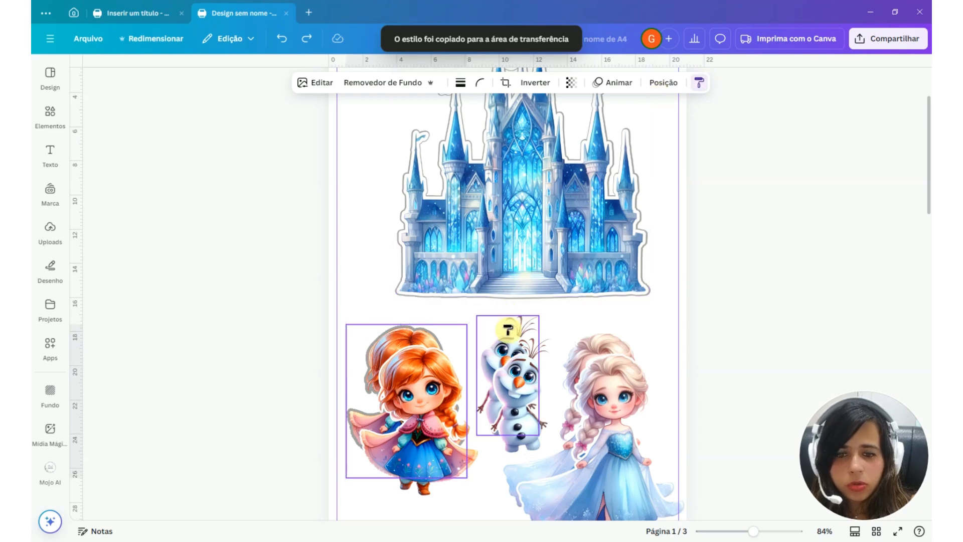
left_click(504, 351)
left_click(589, 334)
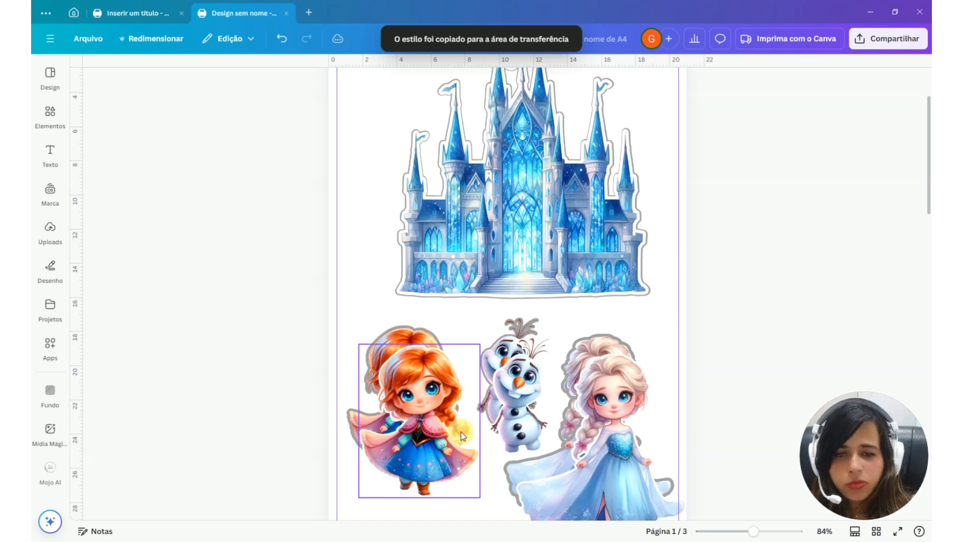
Align the white-outlined copies of the girls and the snowman over their gray-bordered copies
scroll(461, 432, "up", 5)
left_click(391, 463)
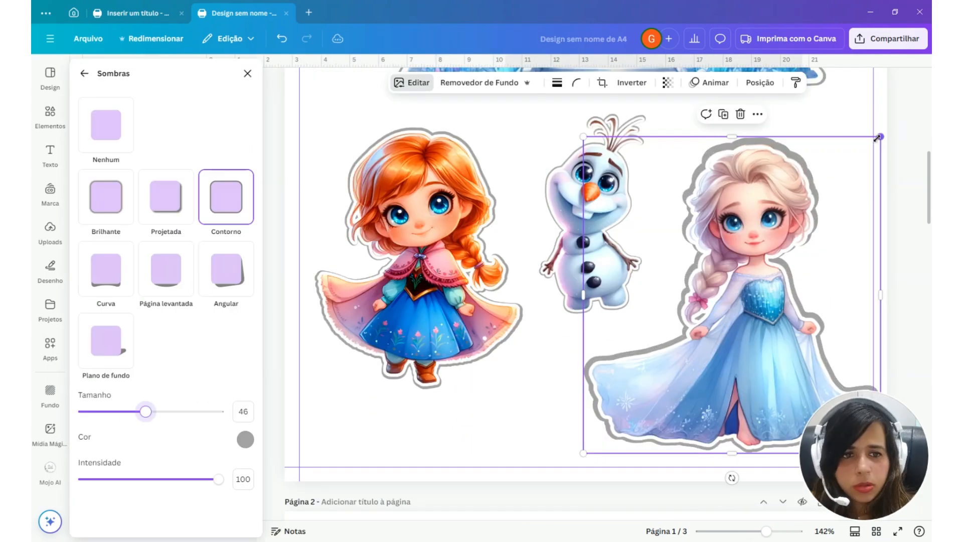
left_click(517, 329)
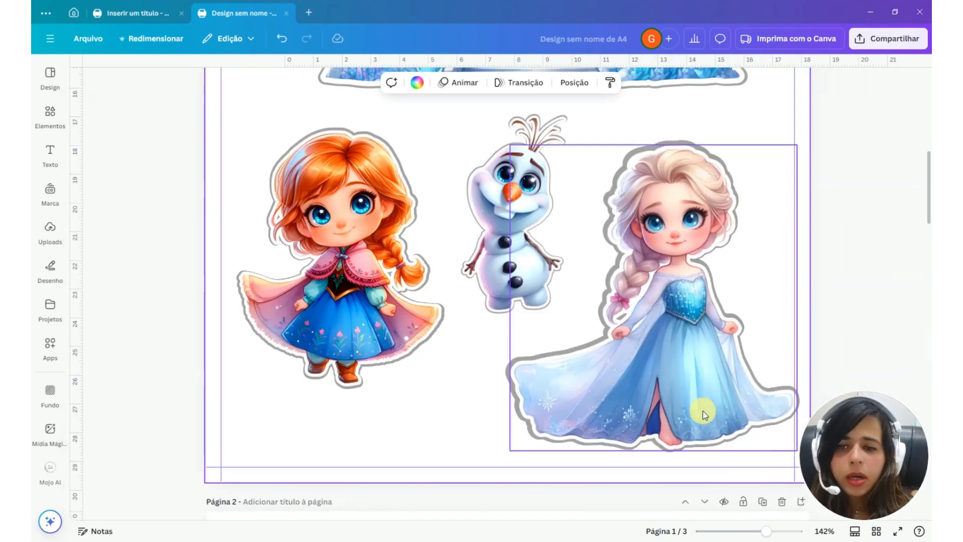
Insert a circle shape near the blonde girl's braid, fill it with white and shrink it into a small oval
scroll(692, 313, "up", 10)
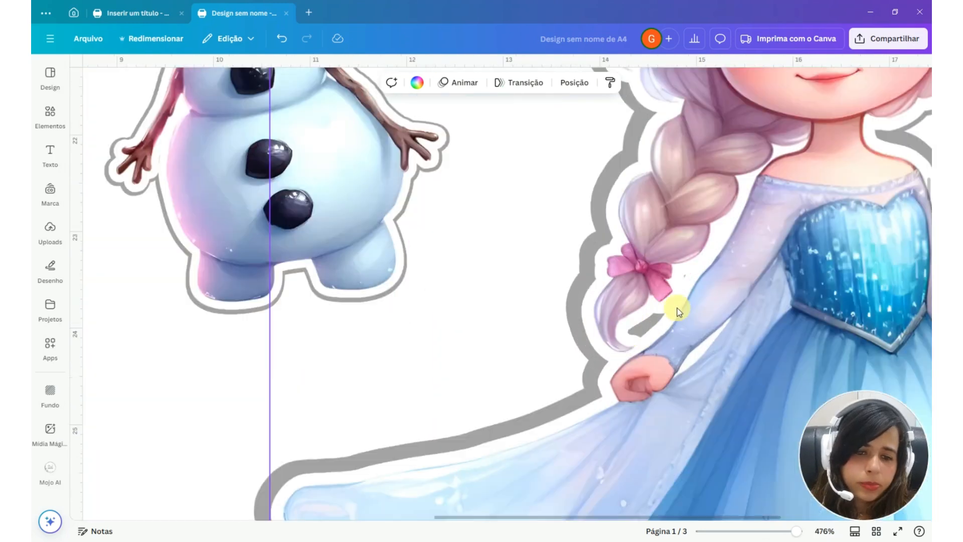
scroll(678, 312, "up", 1)
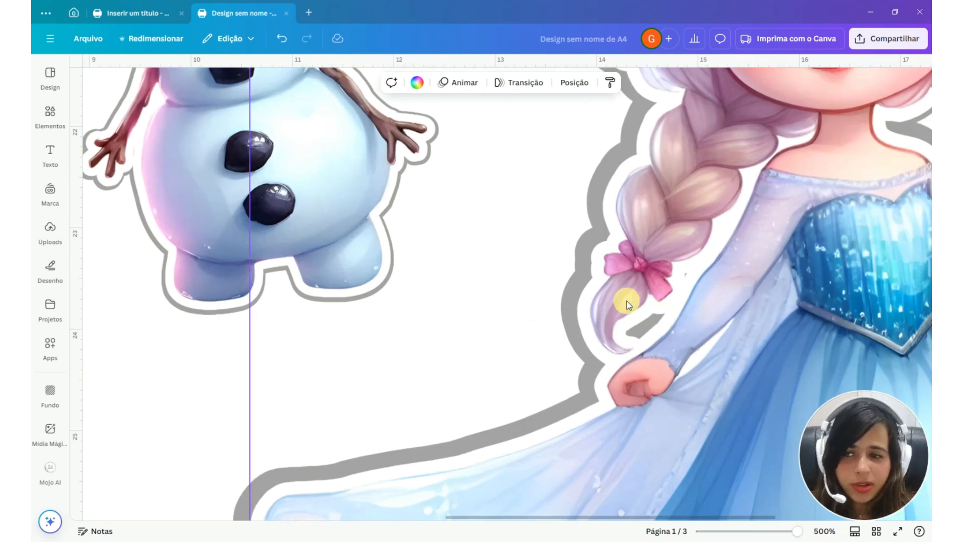
left_click(50, 113)
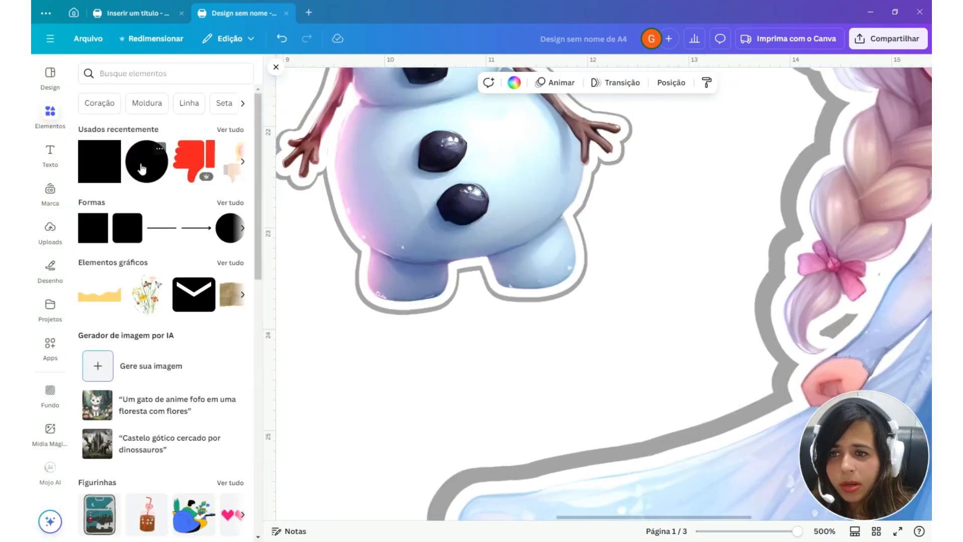
left_click(99, 161)
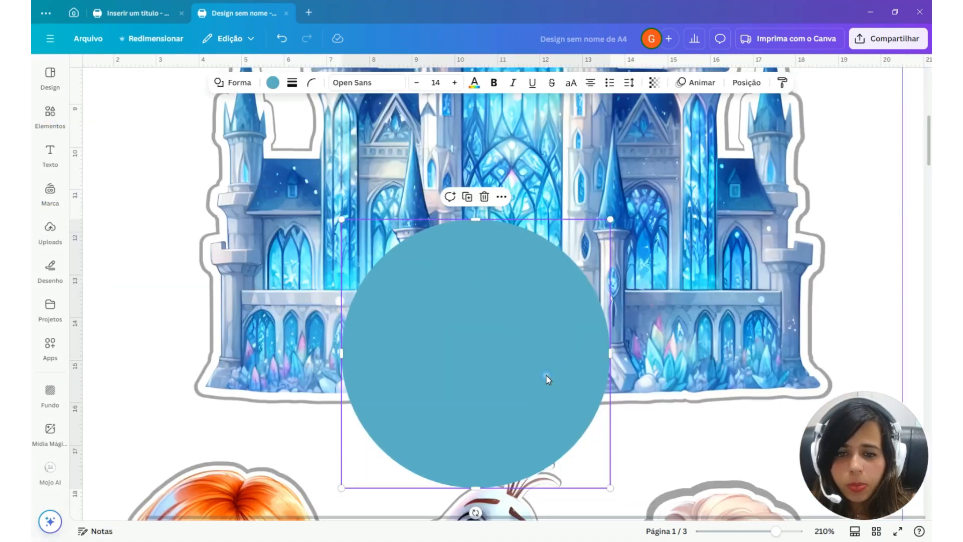
scroll(546, 377, "down", 3)
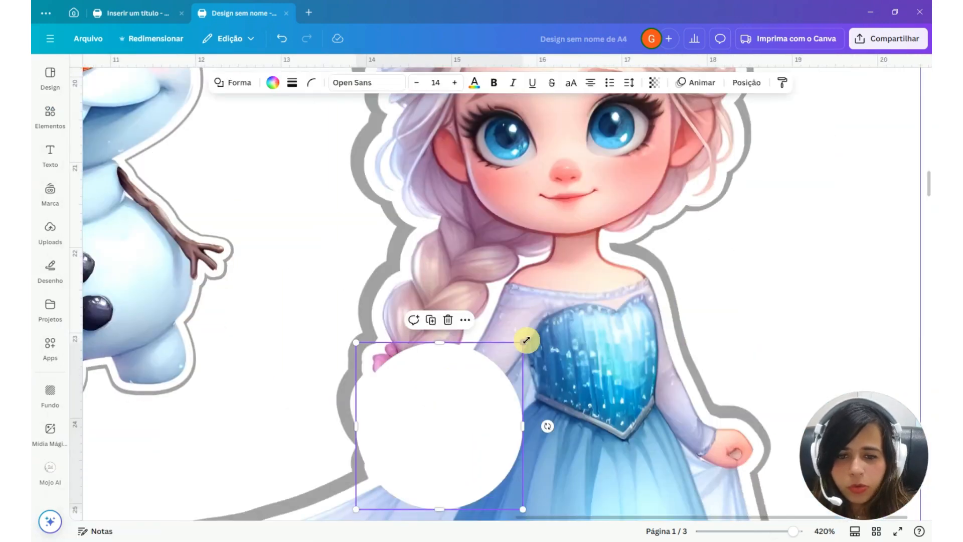
left_click_drag(526, 335, 403, 434)
Fit the white oval over the gray patch between the blonde girl's braid and arm, and cover the nearby speck with a smaller copy
scroll(426, 390, "up", 2)
left_click_drag(429, 396, 378, 464)
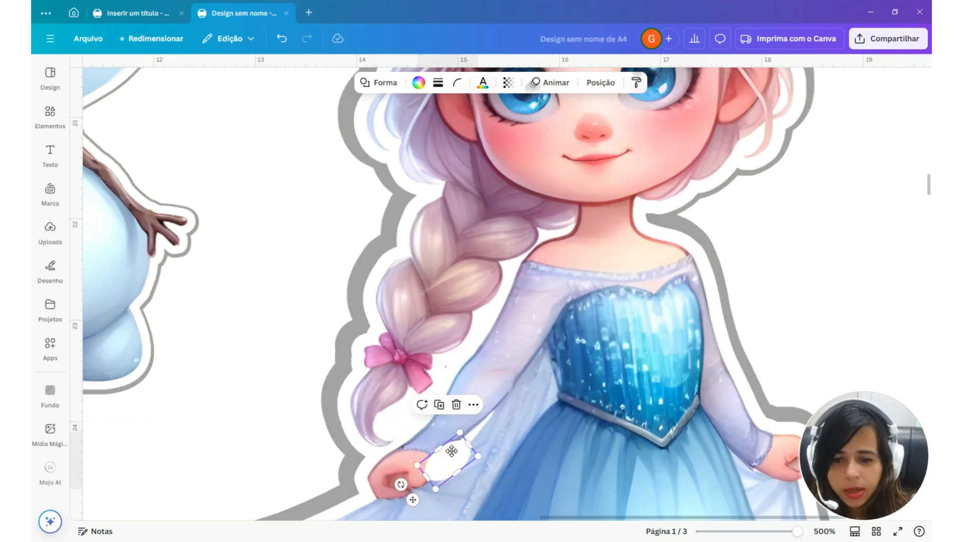
left_click_drag(452, 450, 481, 359)
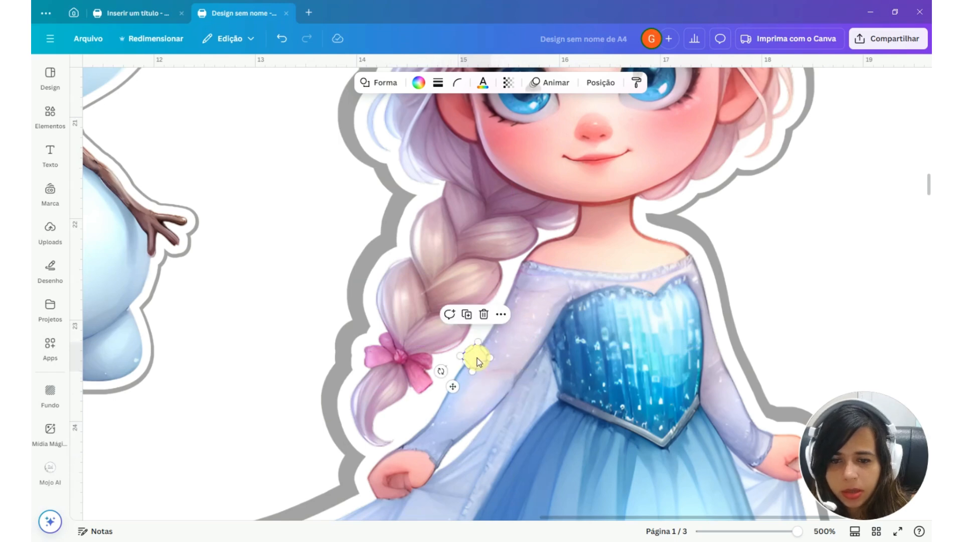
left_click(435, 369)
Group the blonde girl's two image layers with their white cover shapes
scroll(548, 410, "down", 2)
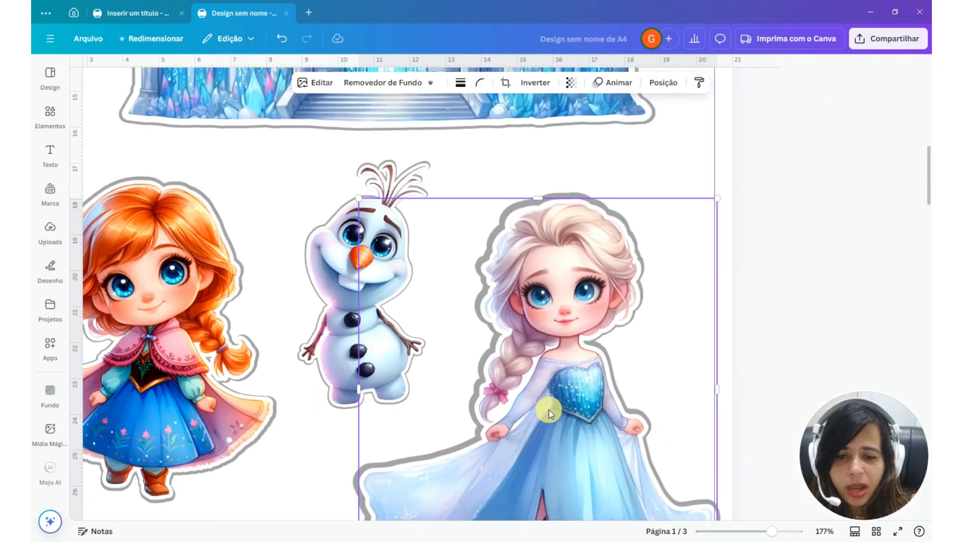
left_click_drag(718, 278, 476, 409)
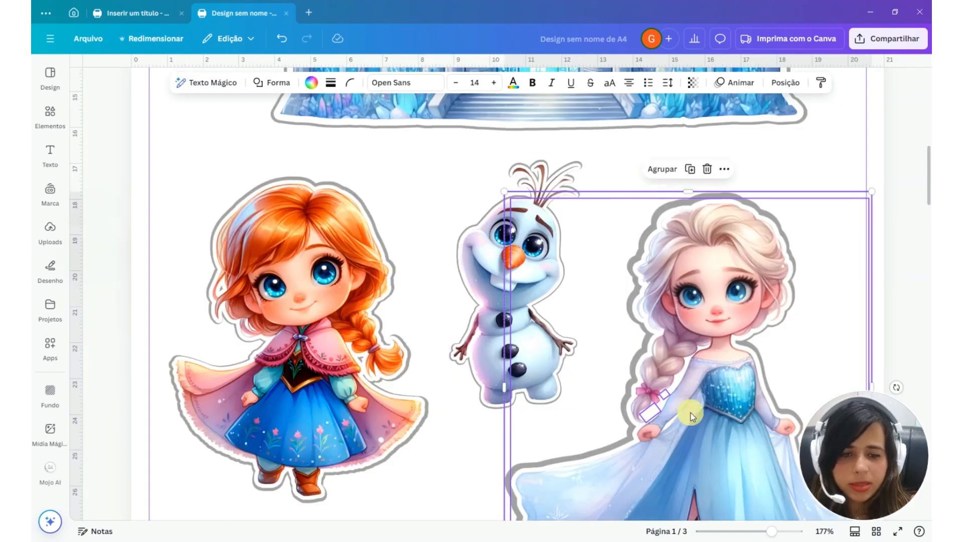
key("ctrl+g")
Cover the stray gray spots by the red-haired girl's hair and braid with small white shapes and group them with her image layers
scroll(639, 428, "down", 1)
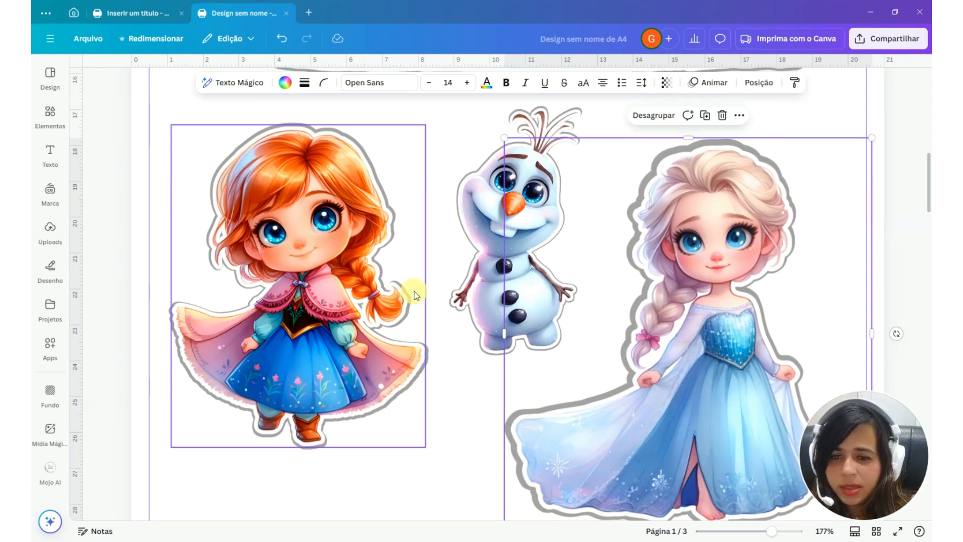
scroll(238, 218, "up", 1)
scroll(238, 218, "up", 3)
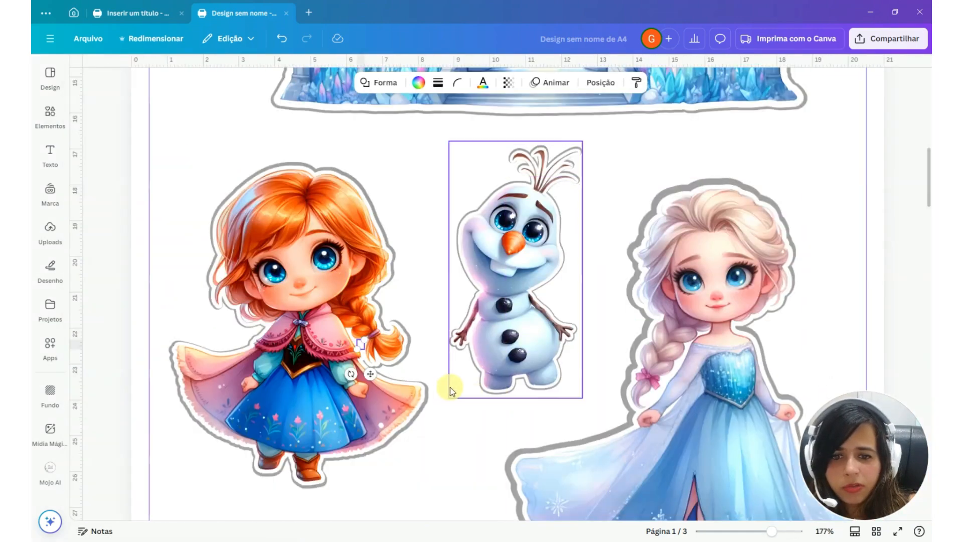
left_click_drag(120, 210, 474, 448)
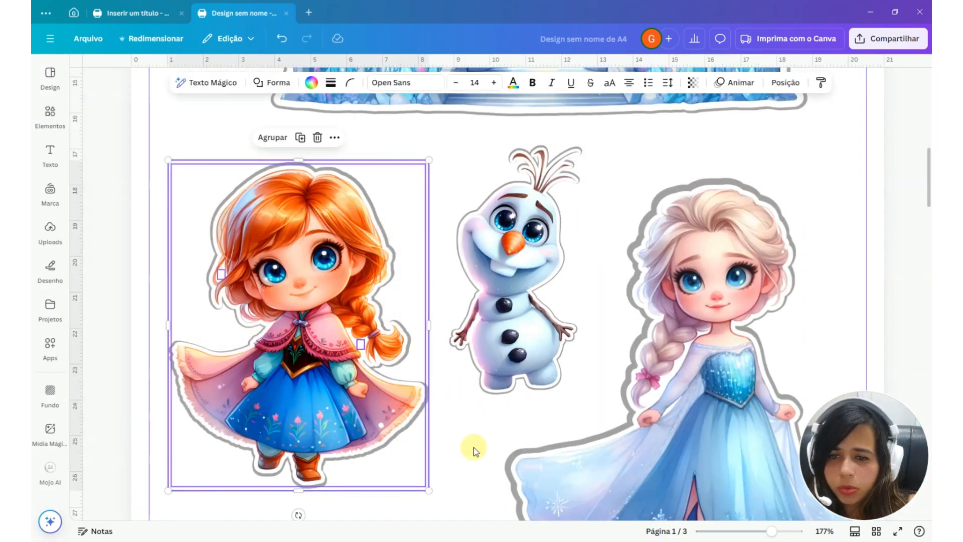
Spread out the page 2 elements: reindeer and boy side by side, the number 4 below the reindeer, and the name text underneath
scroll(474, 450, "down", 10)
scroll(478, 376, "down", 3, "ctrl")
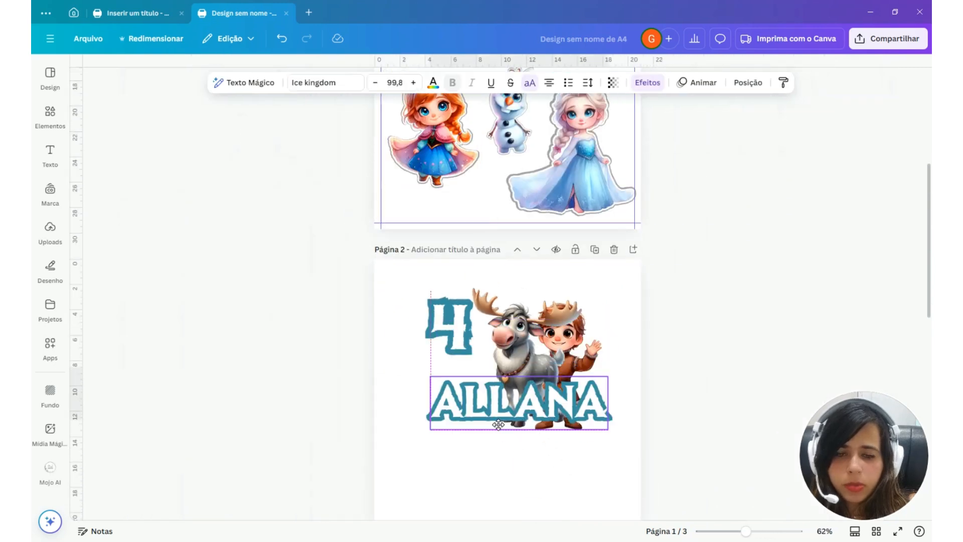
left_click_drag(516, 401, 516, 468)
left_click(444, 316)
left_click_drag(445, 316, 413, 383)
left_click_drag(522, 346, 489, 329)
left_click_drag(567, 360, 599, 333)
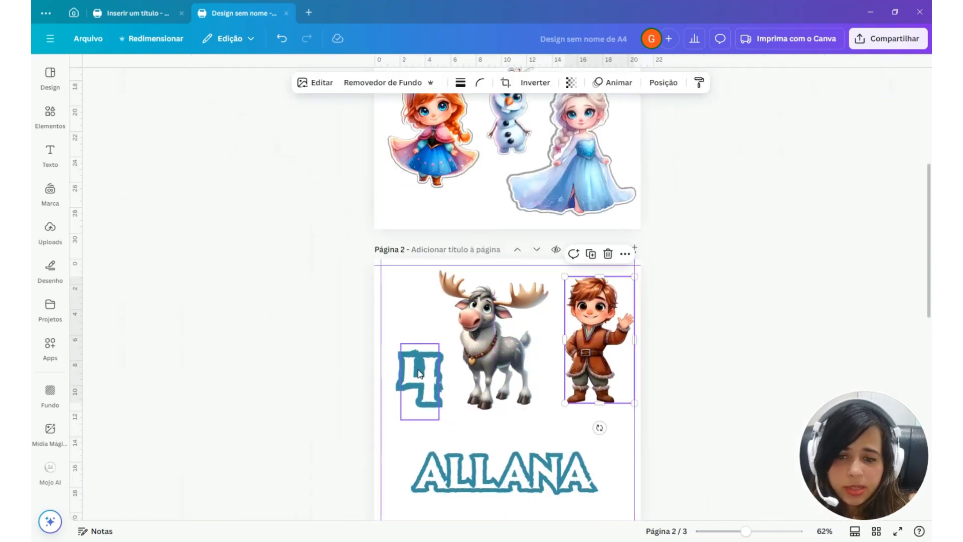
left_click_drag(419, 373, 430, 418)
left_click_drag(489, 341, 431, 332)
Duplicate the name text on page 2 and place the copy beside the number 4, above the original
scroll(454, 493, "up", 1)
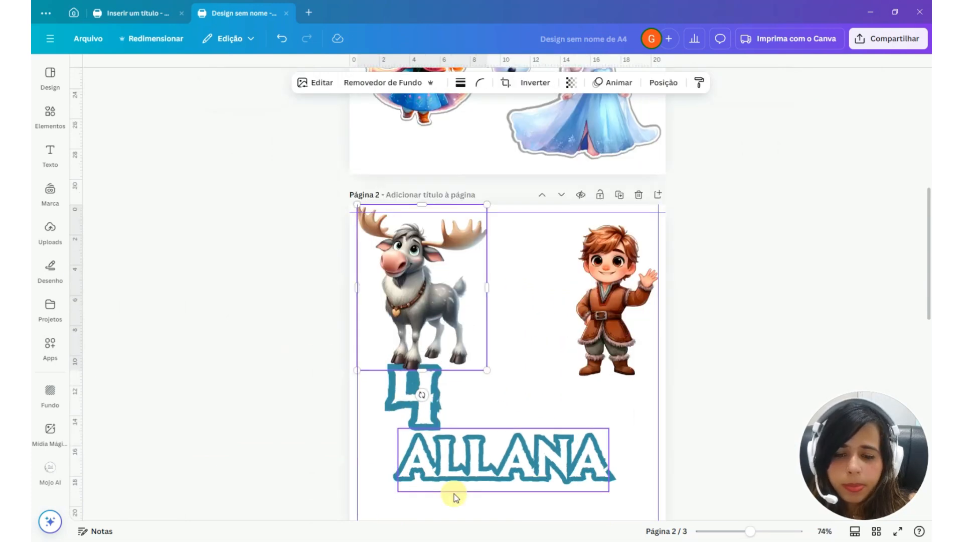
scroll(453, 493, "up", 3)
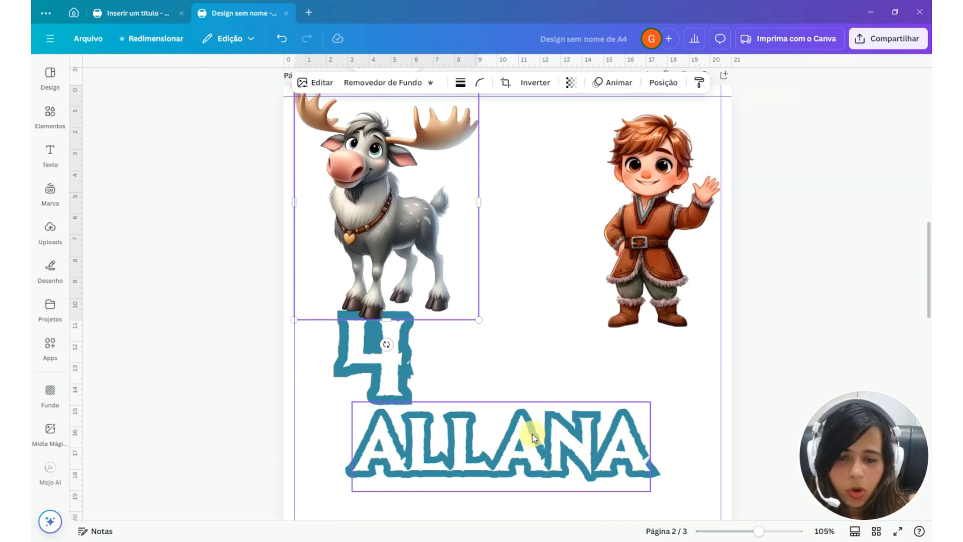
scroll(505, 470, "up", 4)
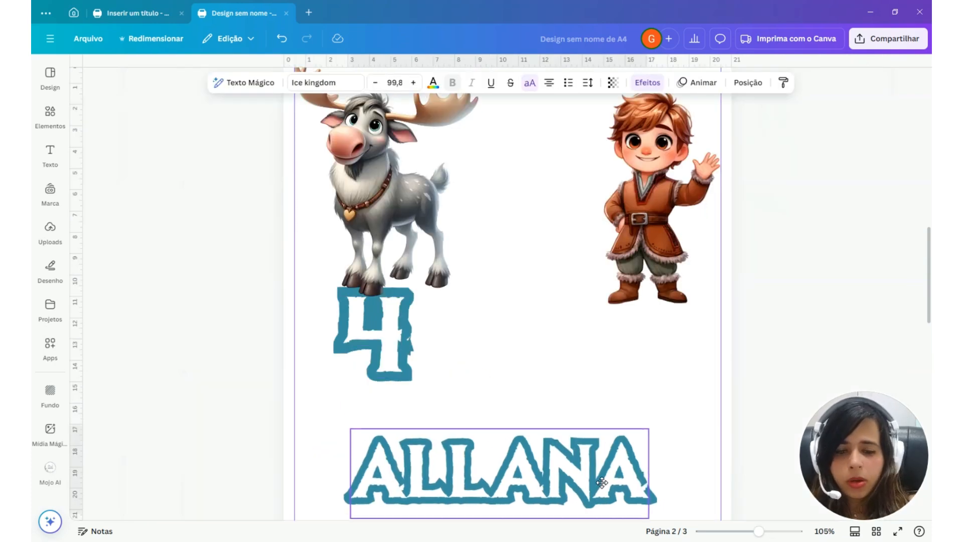
left_click_drag(600, 471, 641, 372)
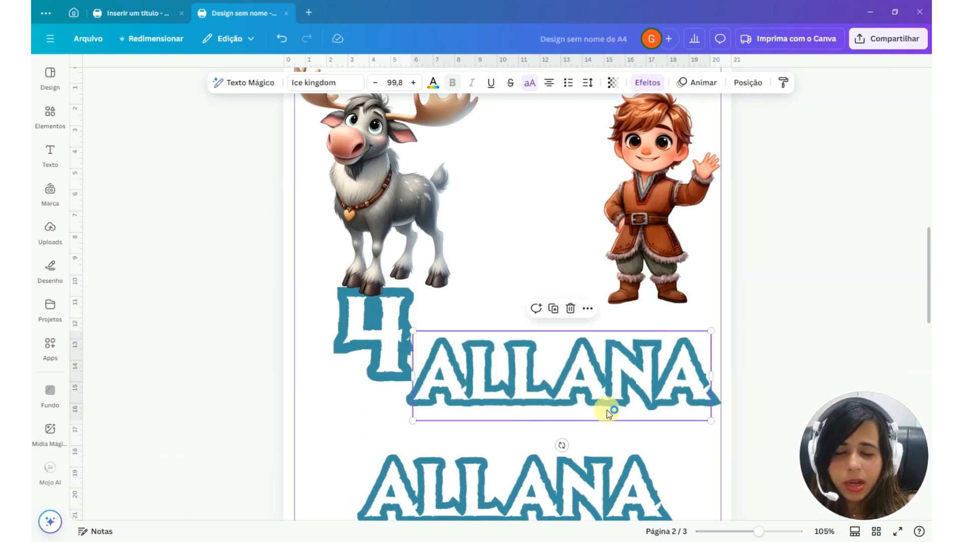
Color the duplicated name's fill and outline light purple and set its outline thickness to 200
left_click(525, 86)
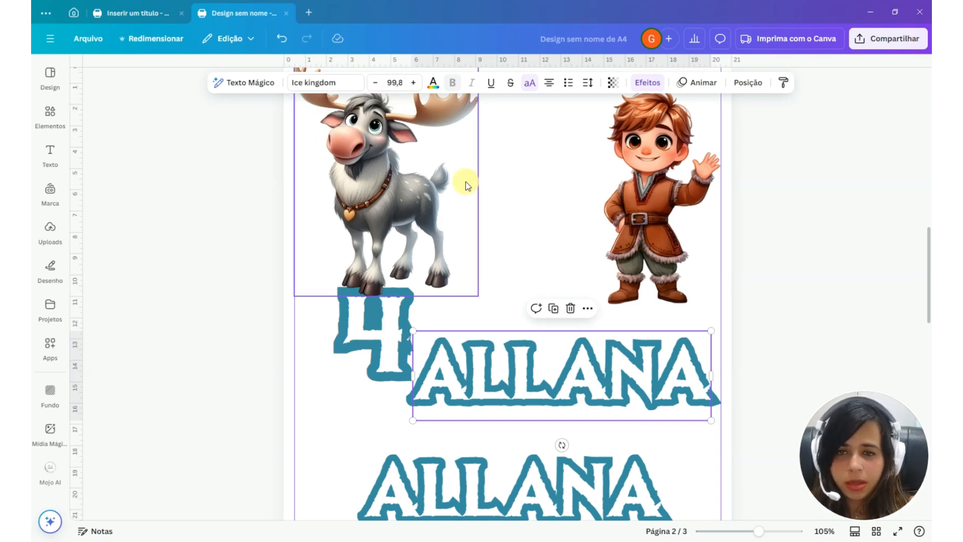
left_click(433, 86)
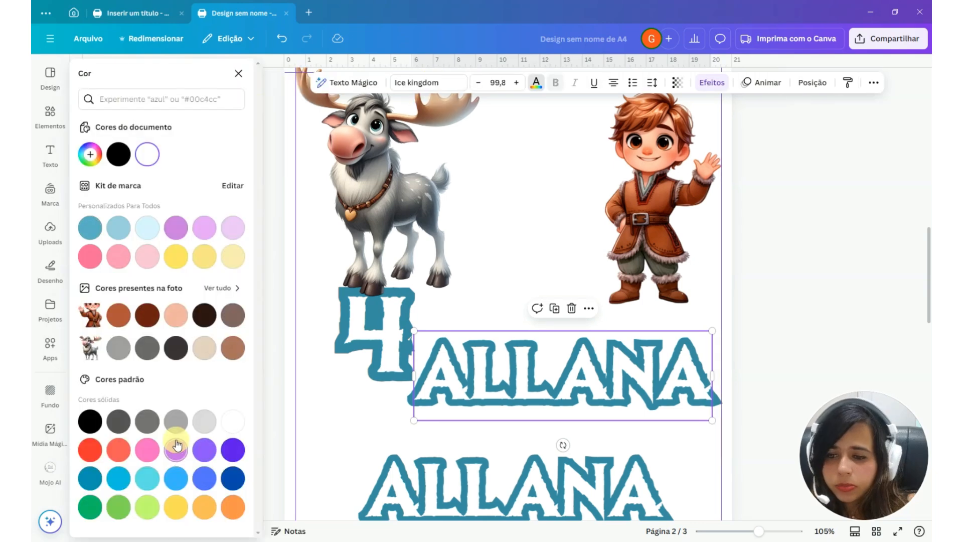
left_click(176, 446)
left_click(715, 87)
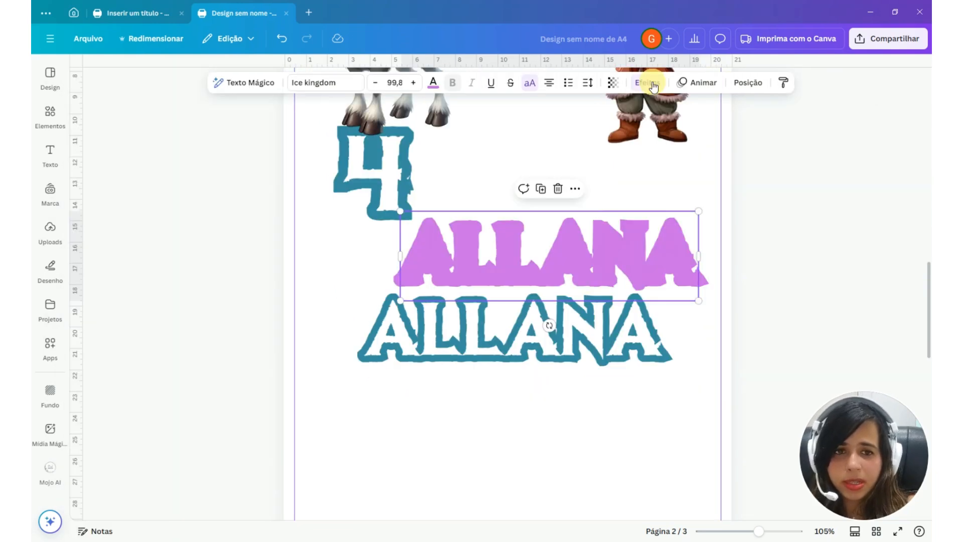
left_click(653, 86)
left_click_drag(155, 271, 183, 280)
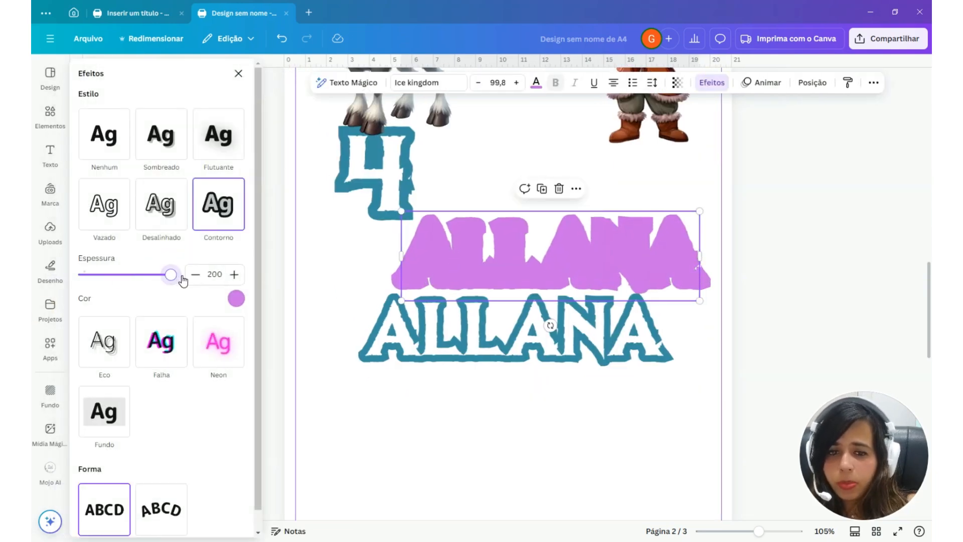
Move the purple name one layer below the teal-outlined name, and place the teal-outlined name centered over it
left_click(814, 84)
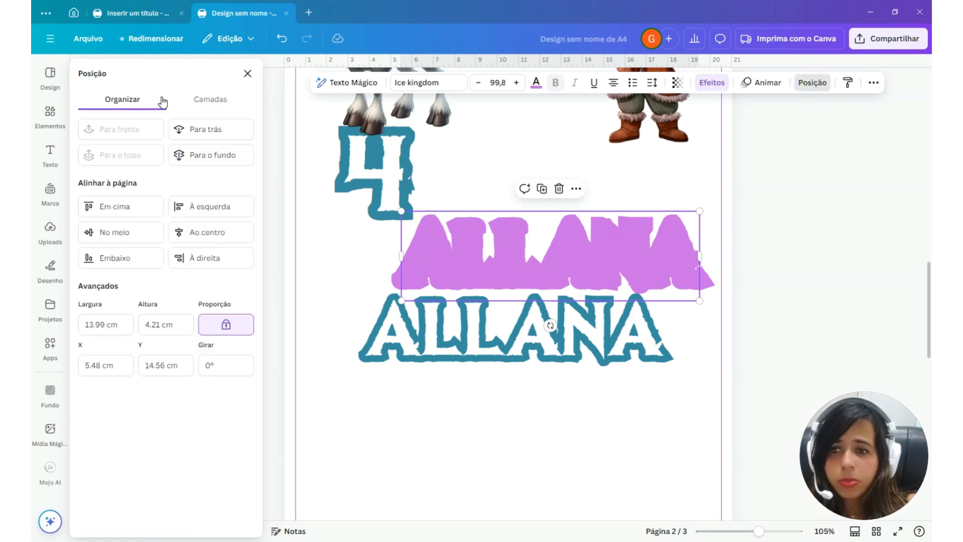
left_click(211, 99)
left_click_drag(181, 157, 178, 203)
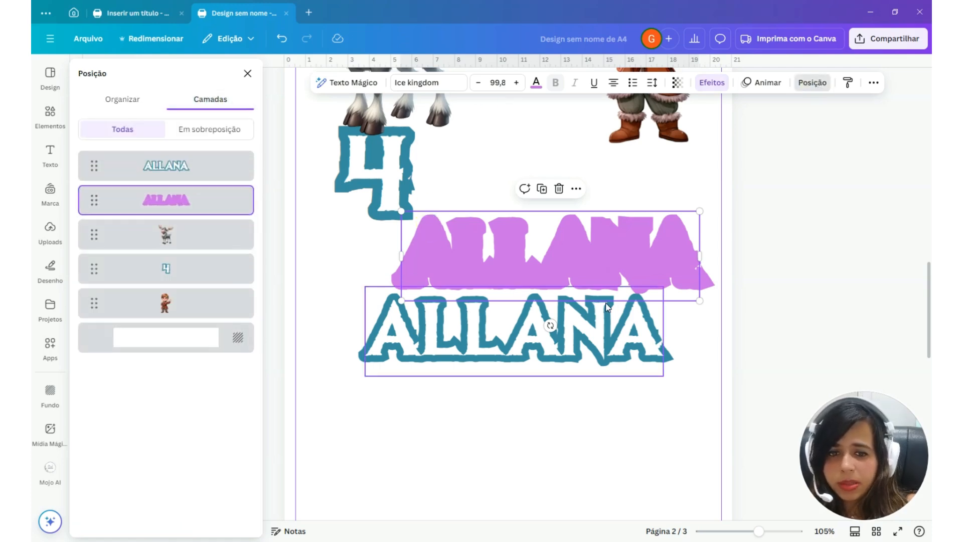
left_click_drag(580, 327, 617, 252)
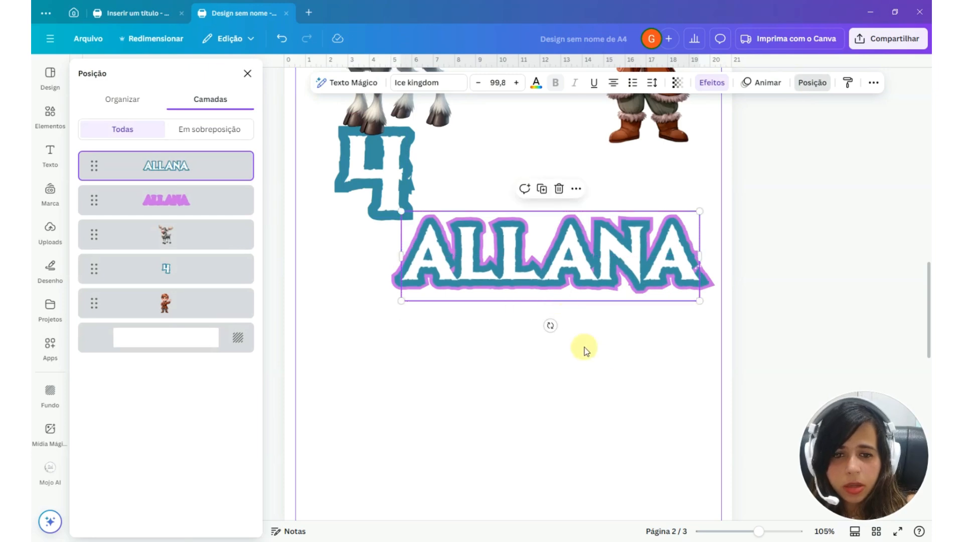
left_click_drag(629, 358, 569, 393)
left_click(477, 418)
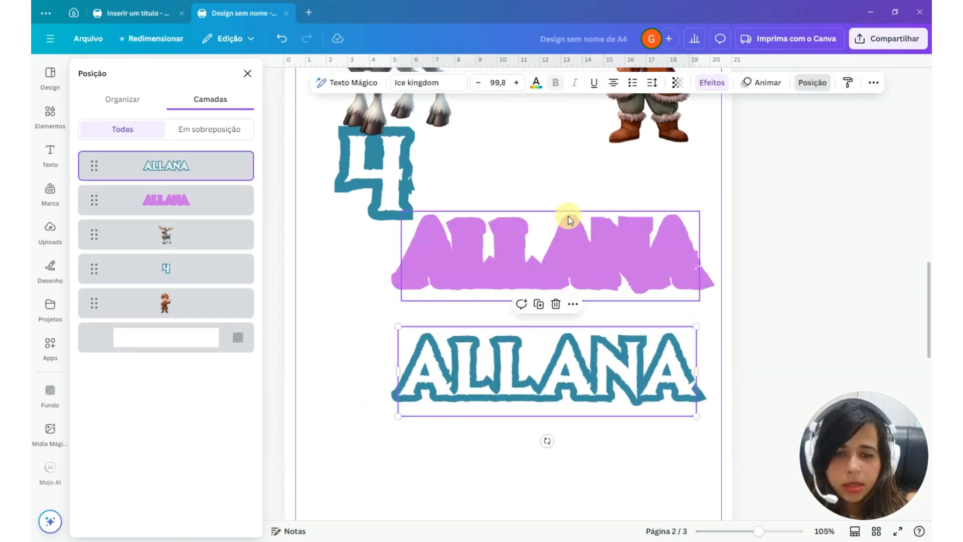
key("ctrl+z")
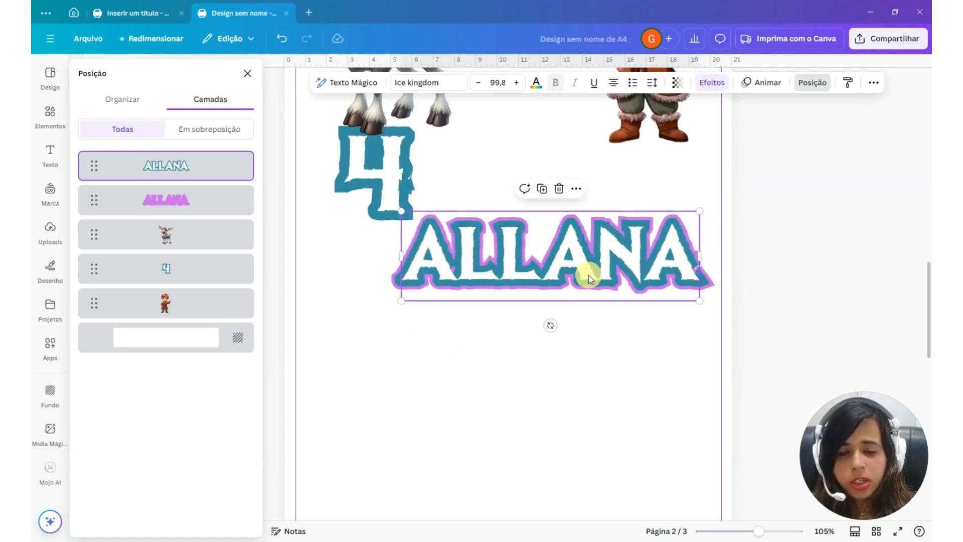
scroll(589, 274, "up", 10)
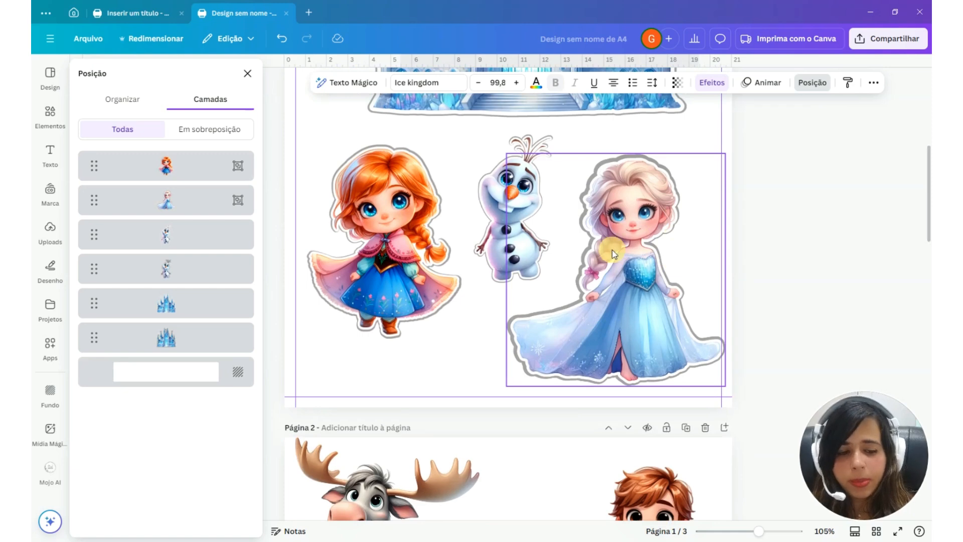
Open the outline effect of the teal-outlined name on page 2 and check its thickness setting
scroll(613, 254, "down", 10)
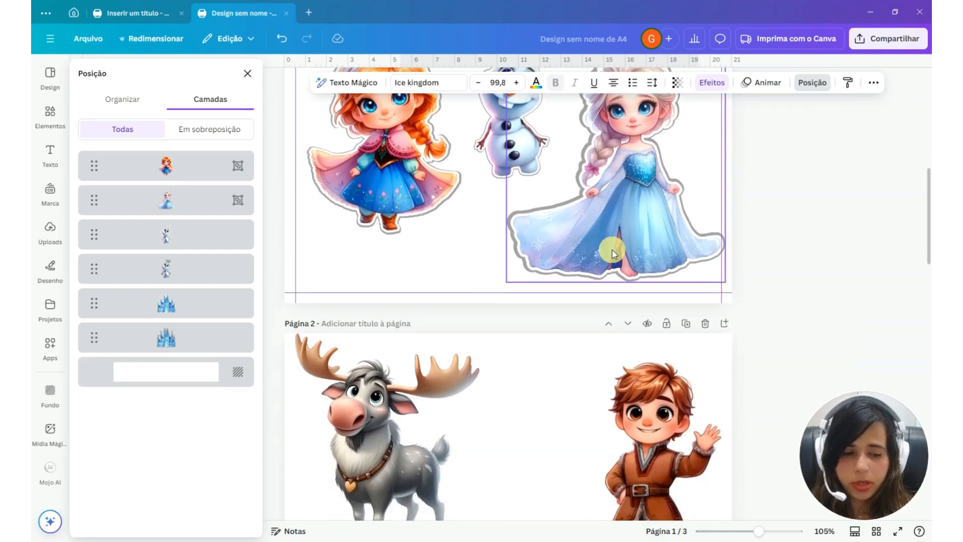
key("ctrl+y")
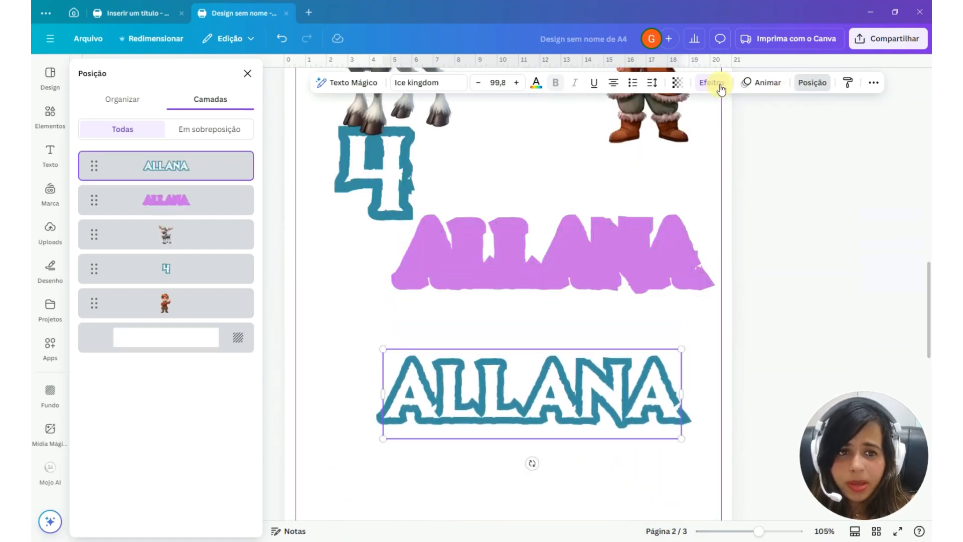
left_click(712, 82)
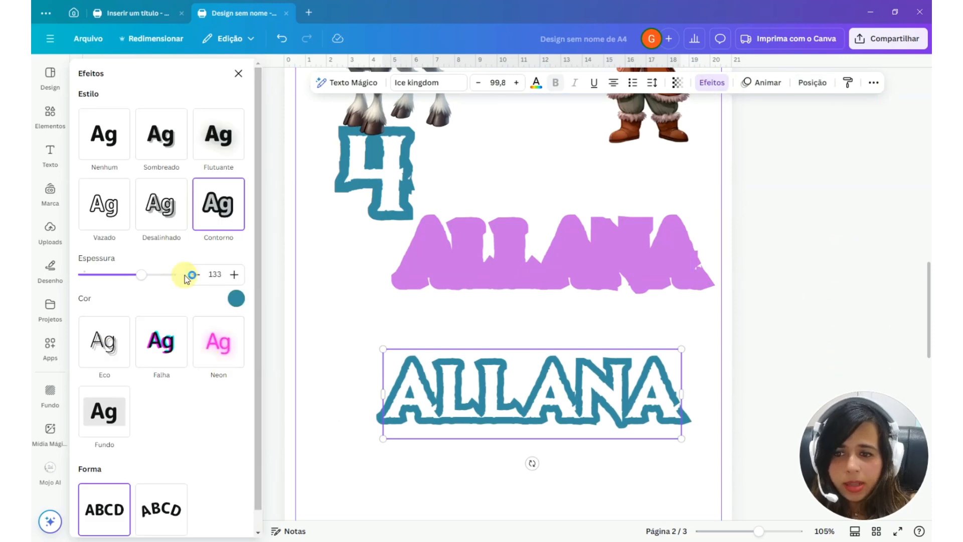
mouse_move(142, 284)
left_mouse_down()
mouse_move(182, 277)
mouse_move(141, 277)
left_mouse_up()
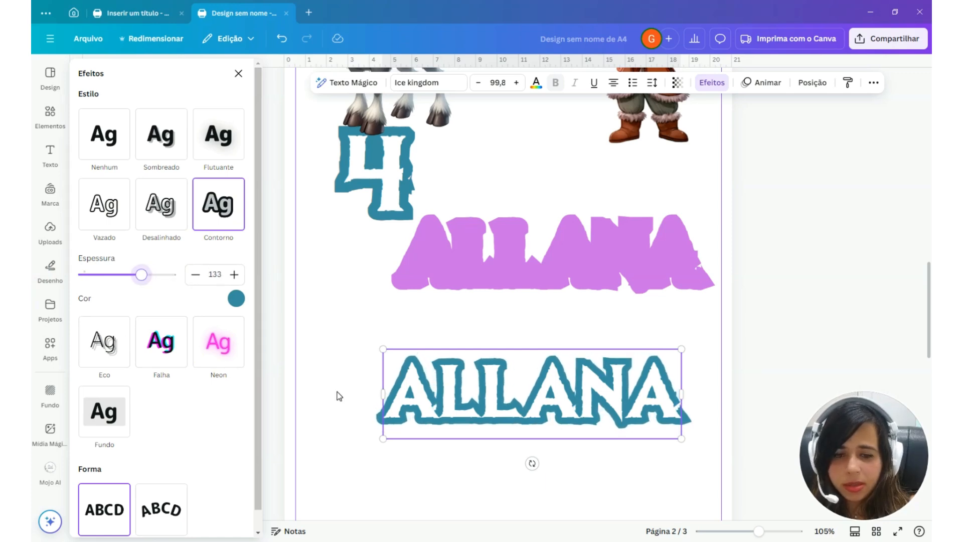
Duplicate the boy on page 2 so the two figures overlap side by side, and apply the Contorno shadow to one of them
scroll(626, 228, "up", 2)
left_click_drag(653, 93, 560, 182)
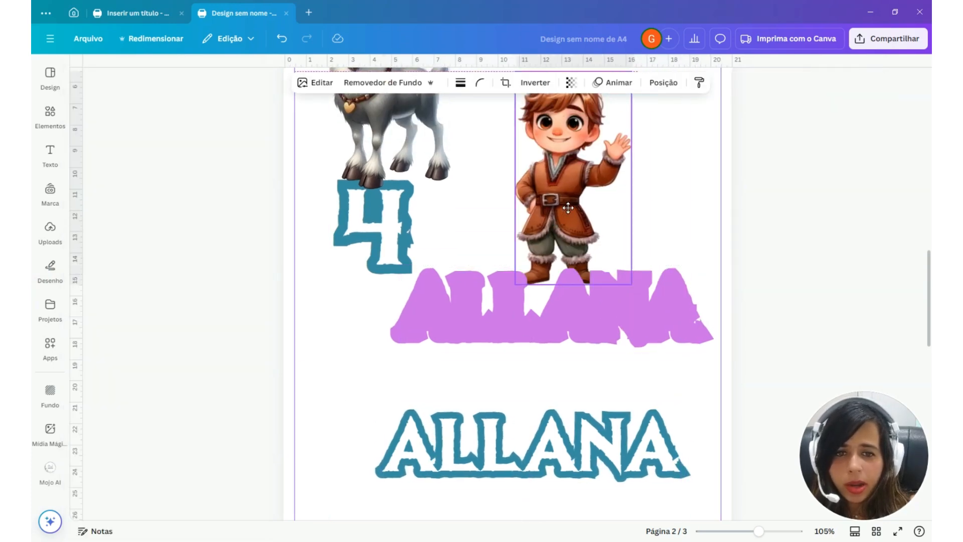
key("ctrl+d")
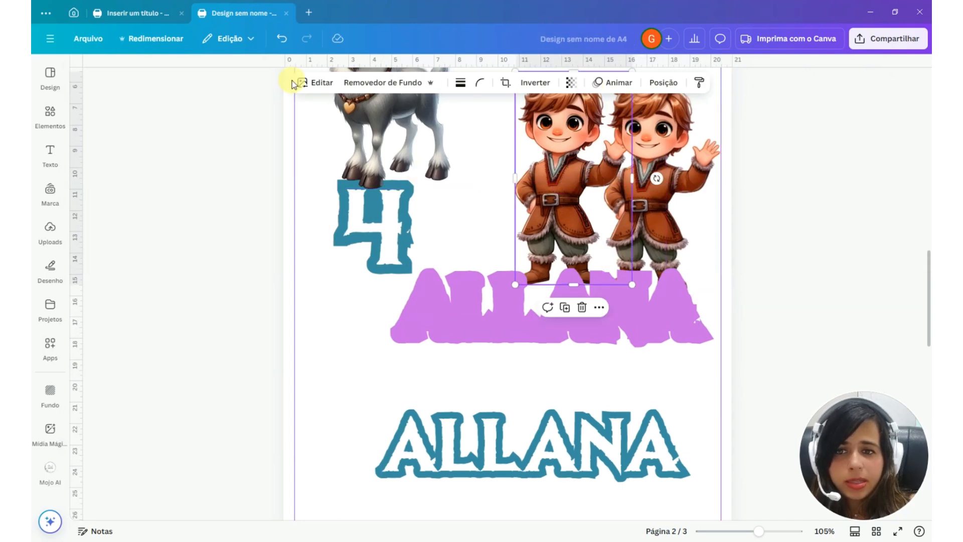
left_click(317, 83)
left_click(103, 361)
left_click(226, 200)
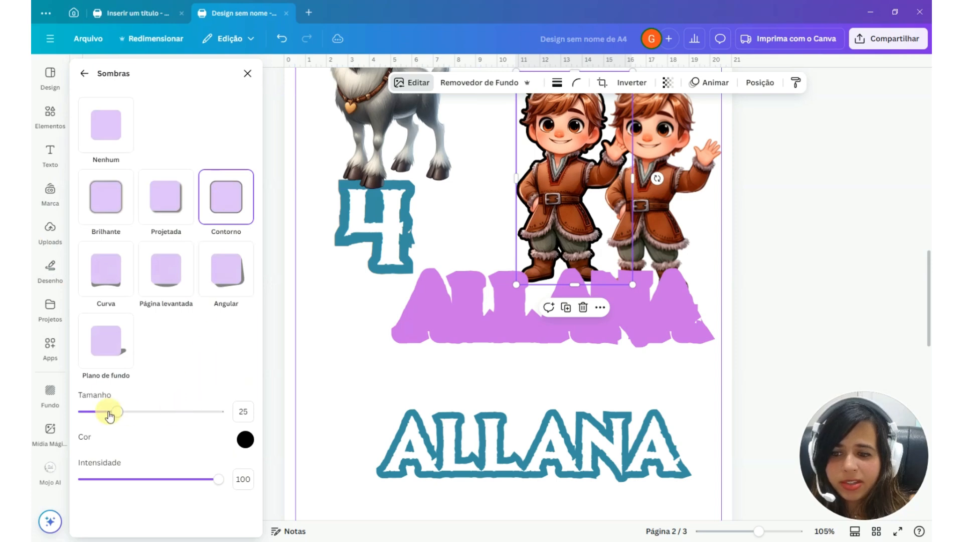
Set the outlined boy's border size to 55 and color it light gray
left_click_drag(113, 415, 172, 417)
scroll(465, 254, "up", 3)
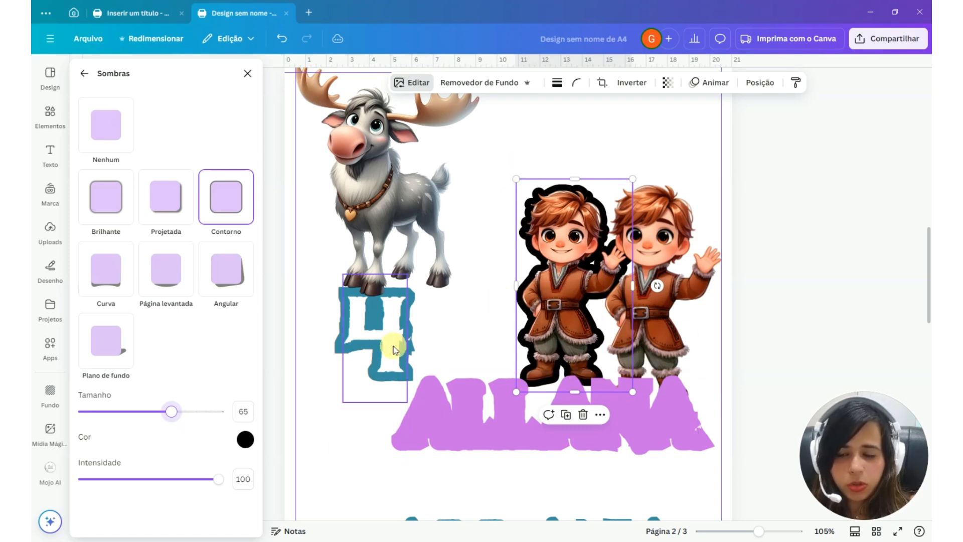
left_click_drag(171, 411, 158, 411)
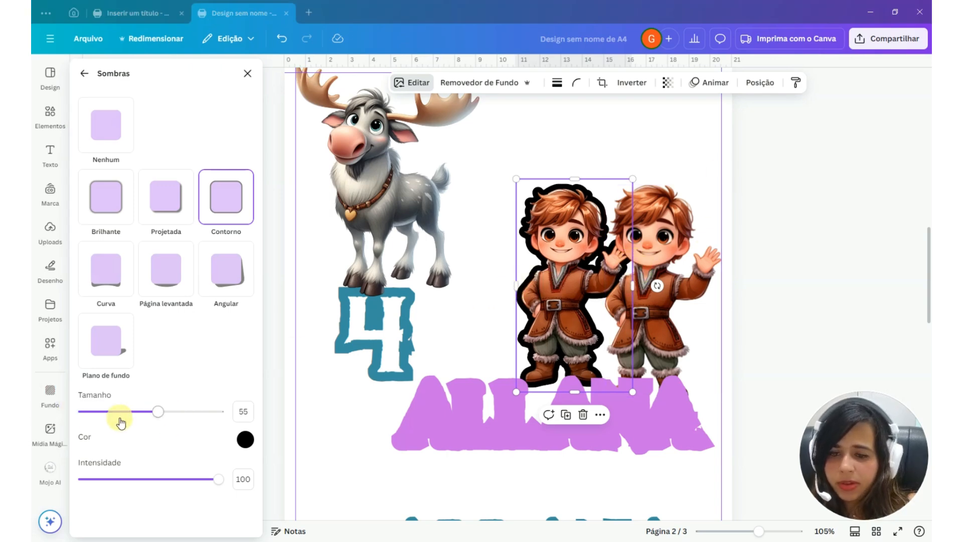
left_click(245, 440)
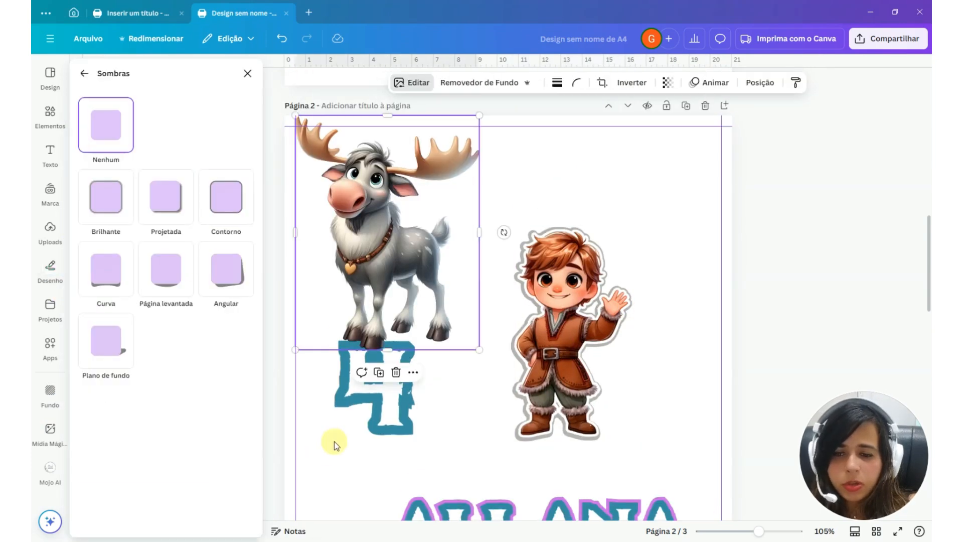
Set the outline thickness of the teal-outlined name on page 2 to 106
left_click(406, 417)
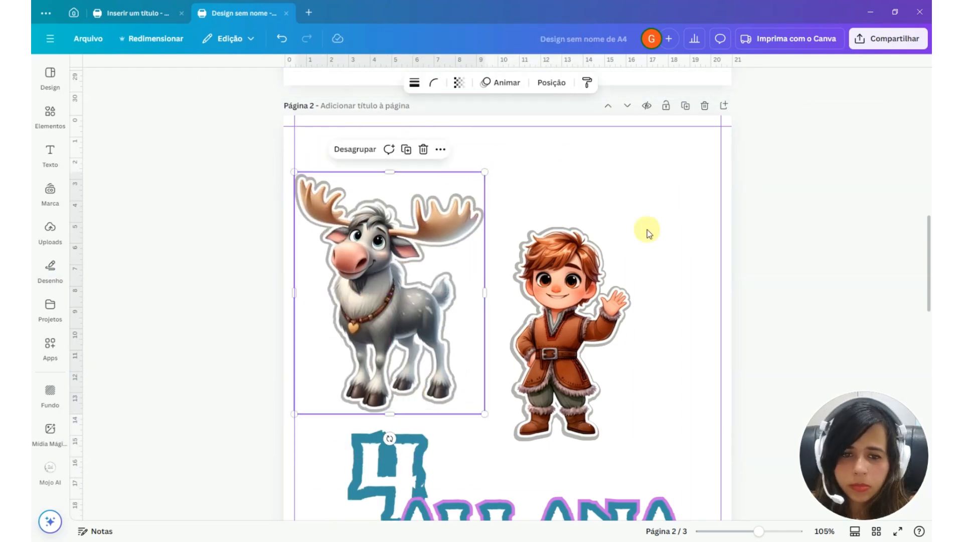
scroll(645, 226, "down", 4)
left_click(633, 344)
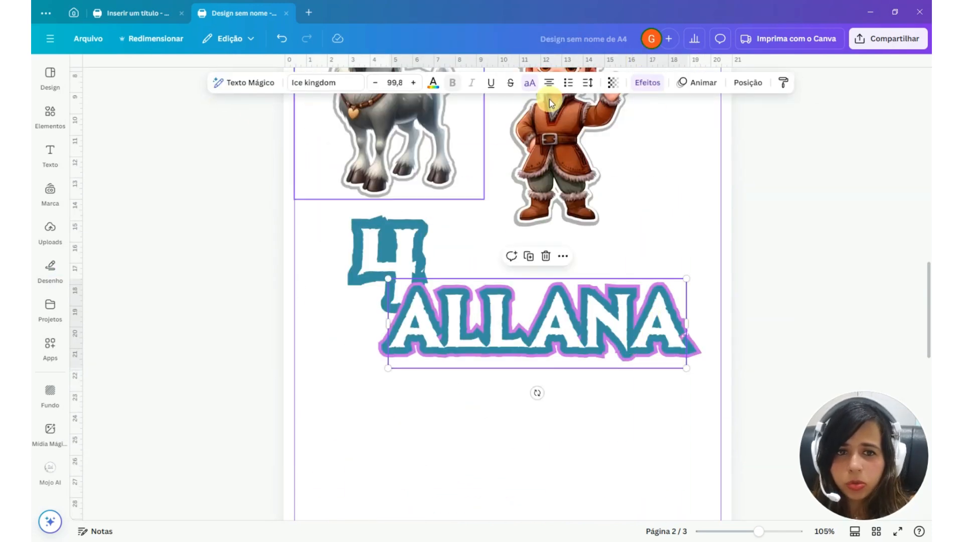
left_click(646, 82)
left_click_drag(131, 275, 130, 277)
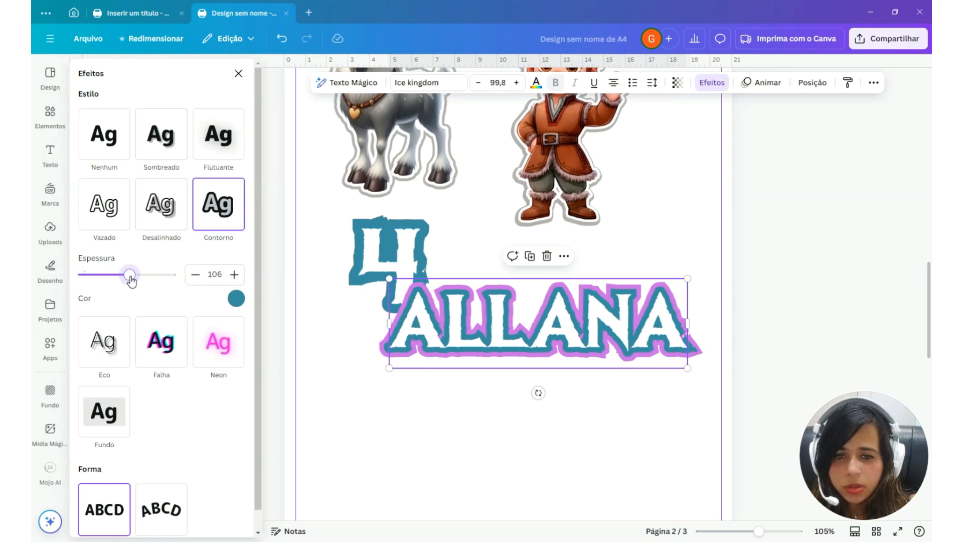
Move the number 4 below the name and back it with a light purple cutting border
left_click(403, 245)
left_click_drag(403, 245, 374, 400)
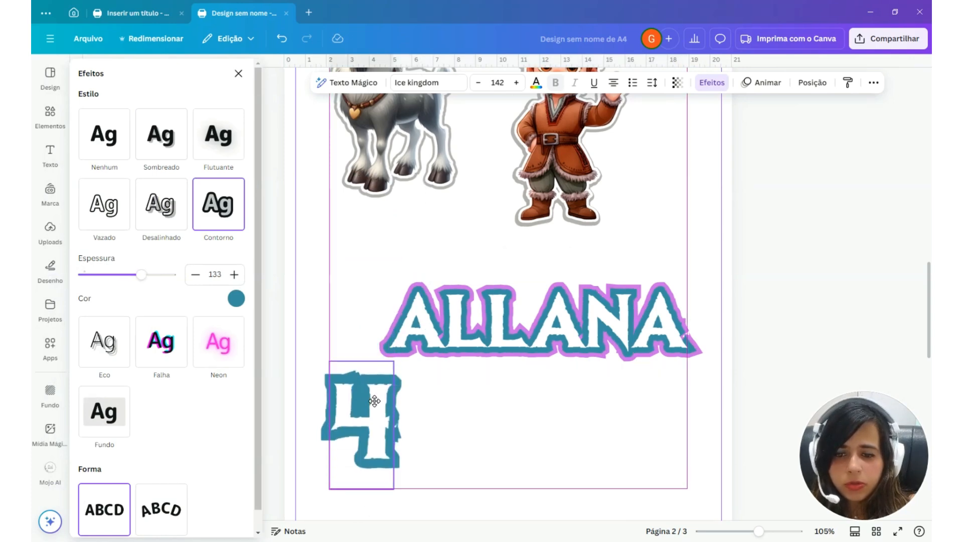
left_click(353, 338)
left_click(531, 389)
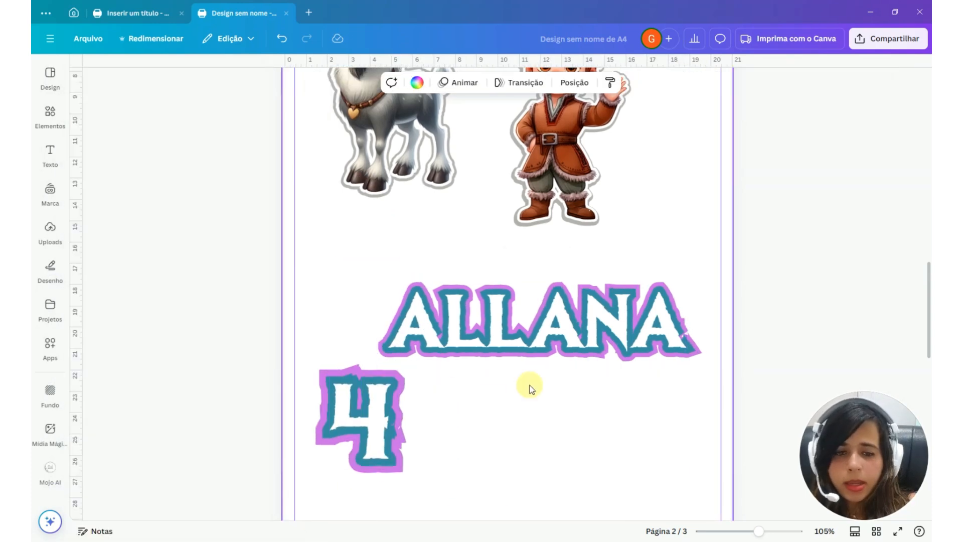
scroll(531, 389, "up", 1)
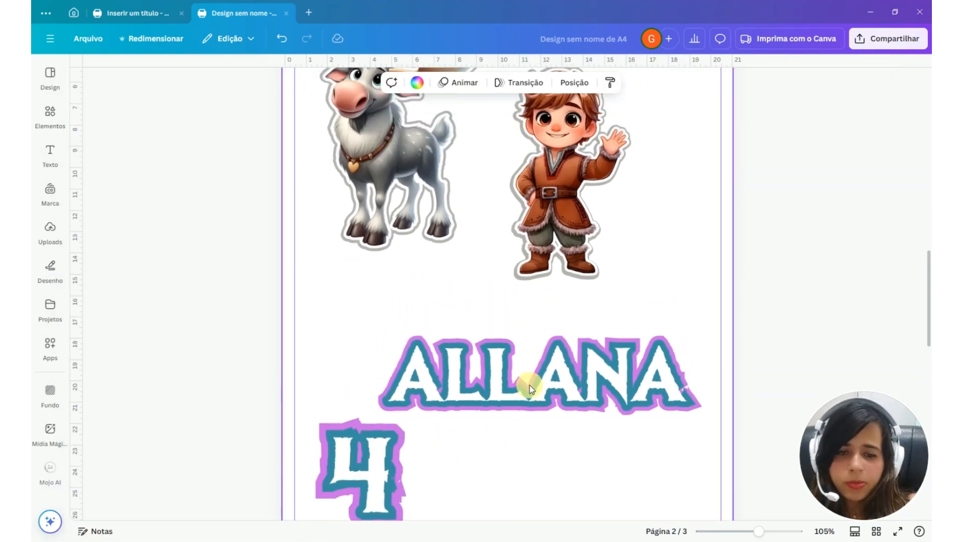
Separate the teal-outlined name and number 4 from their light purple backings, spreading the four pieces across page 2
left_click_drag(530, 388, 473, 329)
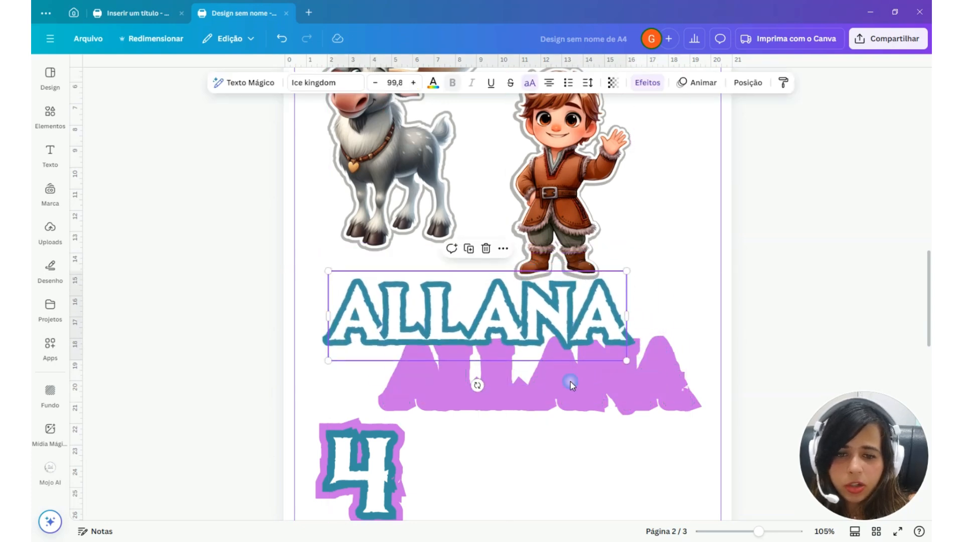
left_click_drag(570, 381, 567, 406)
left_click_drag(366, 456, 662, 168)
left_click_drag(562, 358, 579, 371)
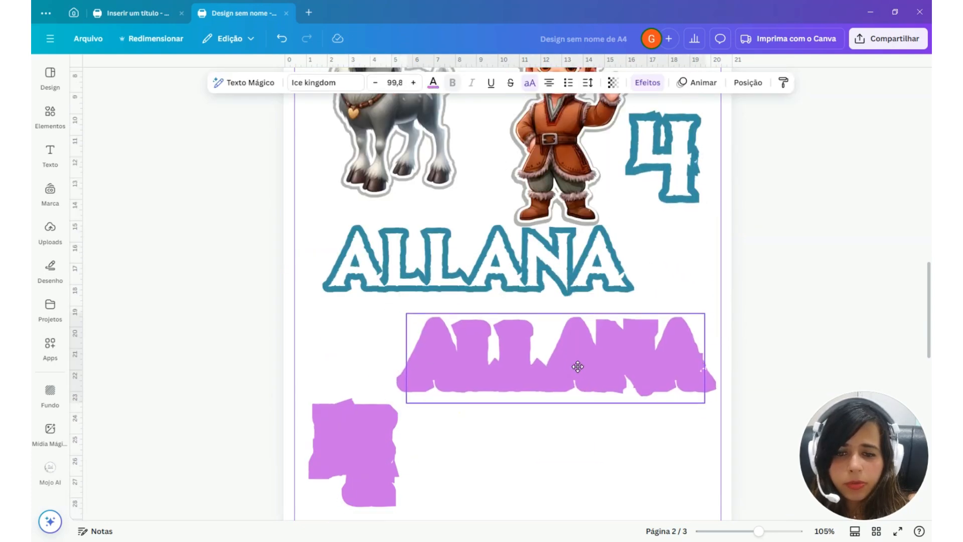
left_click_drag(567, 271, 537, 281)
left_click_drag(371, 438, 361, 440)
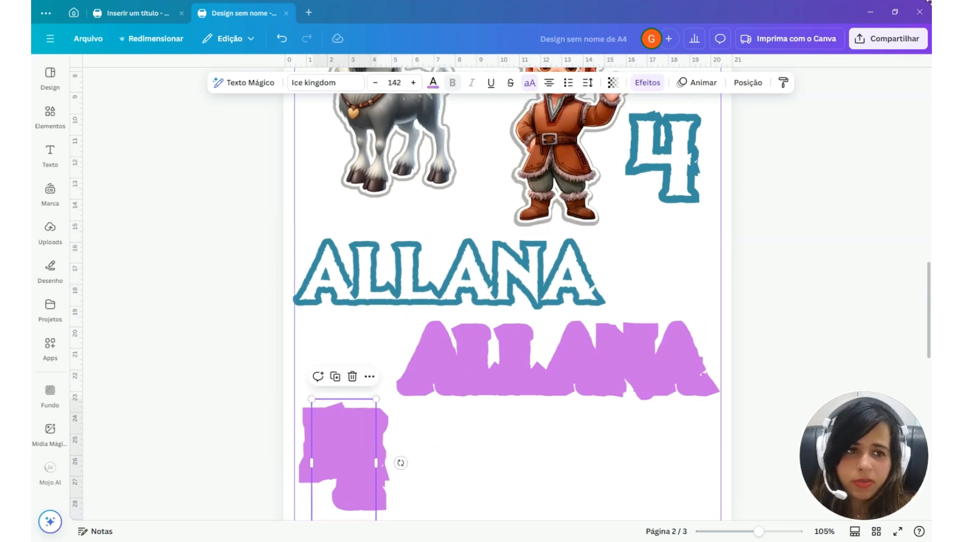
Download only pages 1 and 2 of the design in the PDF padrão format
left_click(890, 39)
left_click(738, 256)
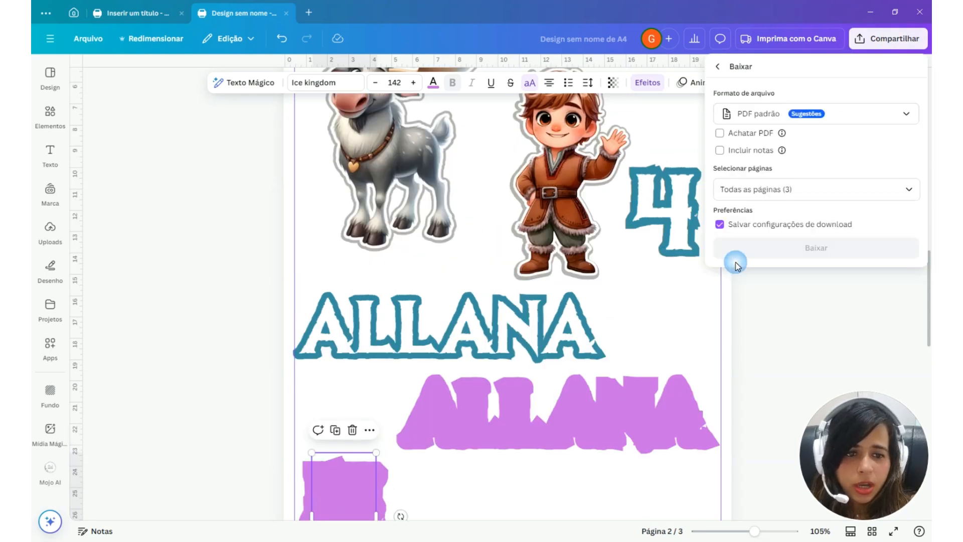
left_click(849, 118)
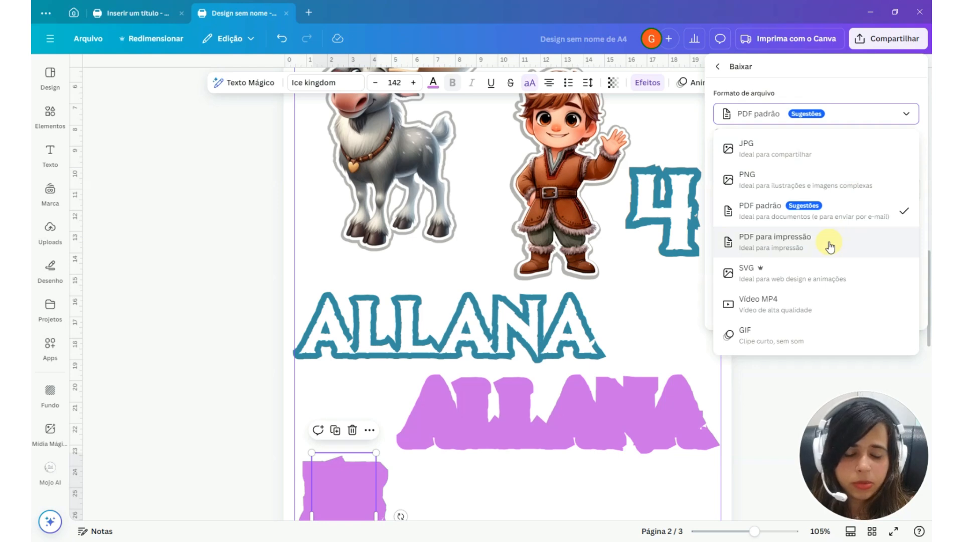
left_click(853, 211)
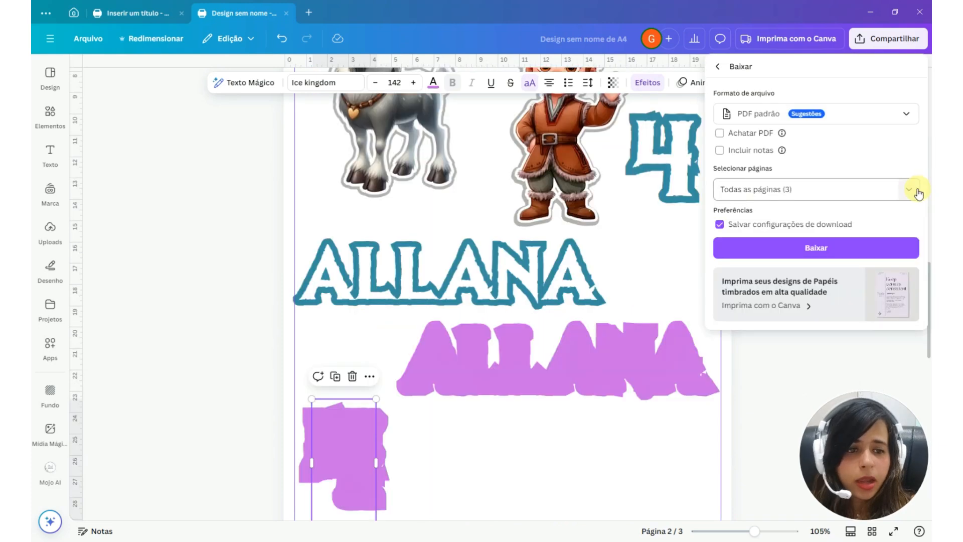
left_click(910, 189)
scroll(898, 313, "down", 1)
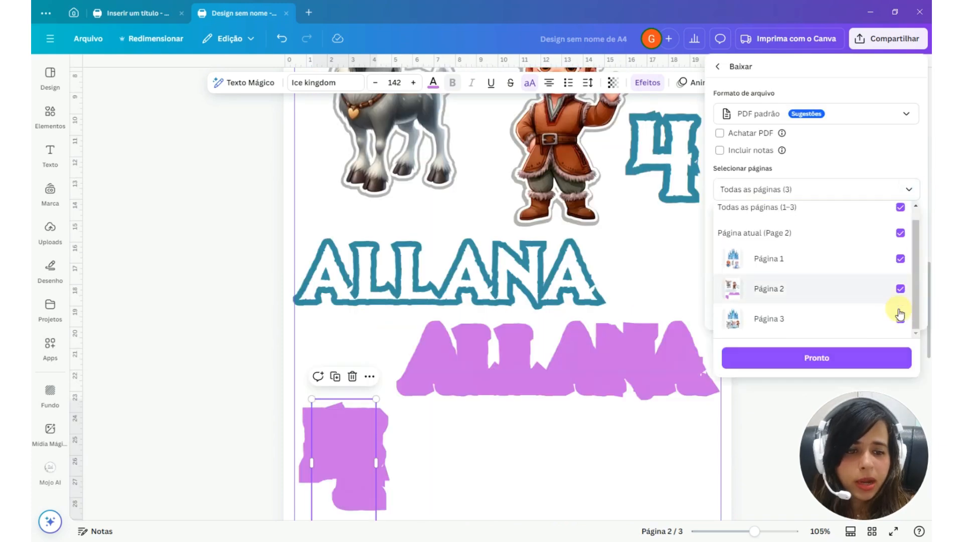
left_click(899, 317)
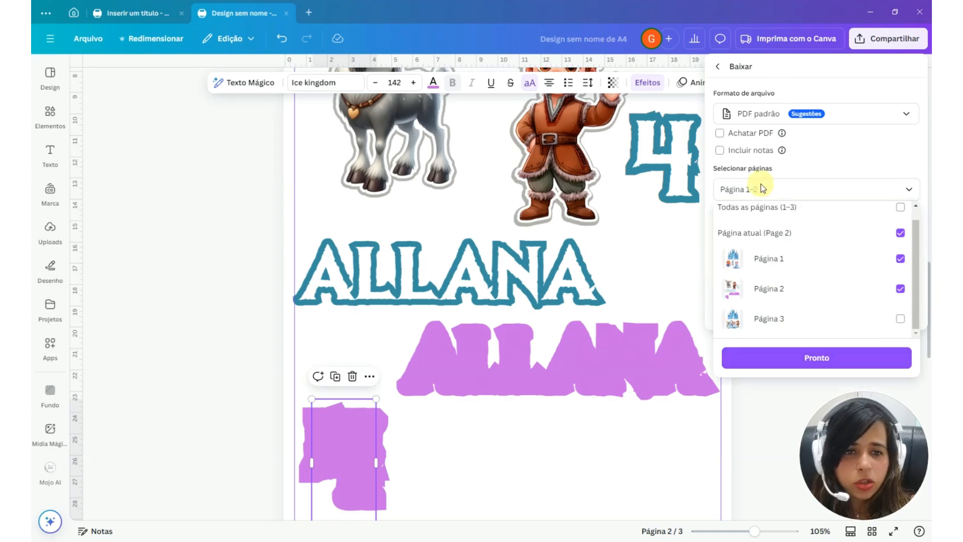
left_click(792, 357)
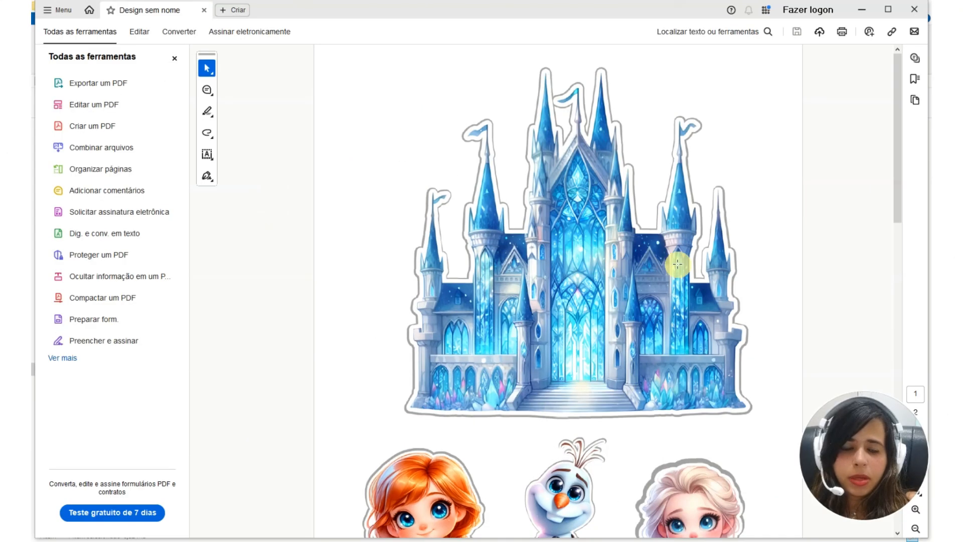
Review page 1 of the downloaded file in Adobe Acrobat, and open its print settings with page sizing at Tamanho real
scroll(701, 254, "down", 5)
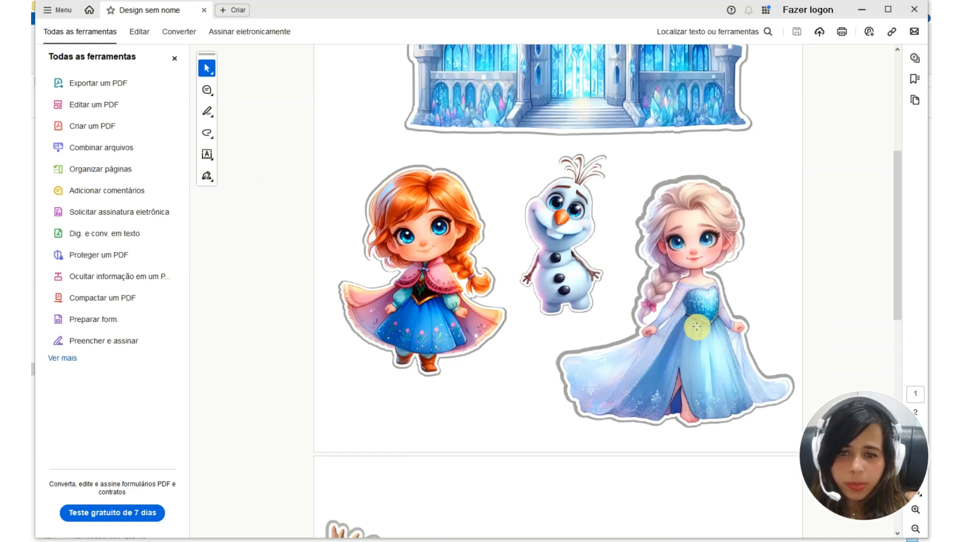
scroll(569, 384, "up", 3)
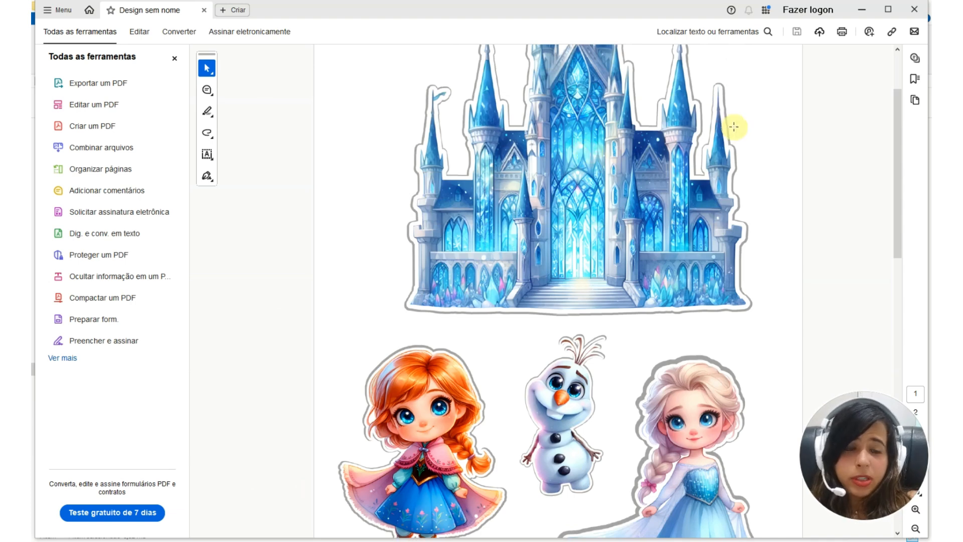
scroll(786, 138, "up", 1)
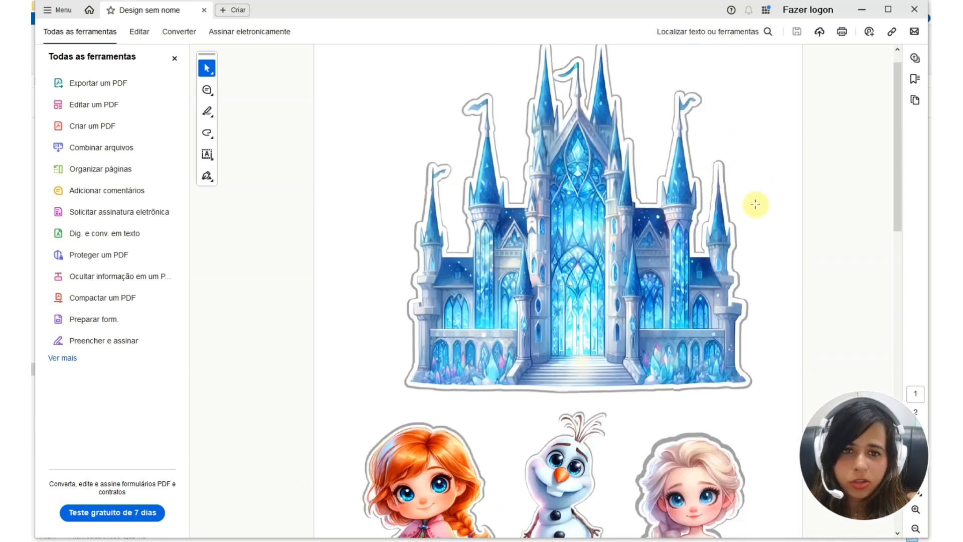
left_click(842, 36)
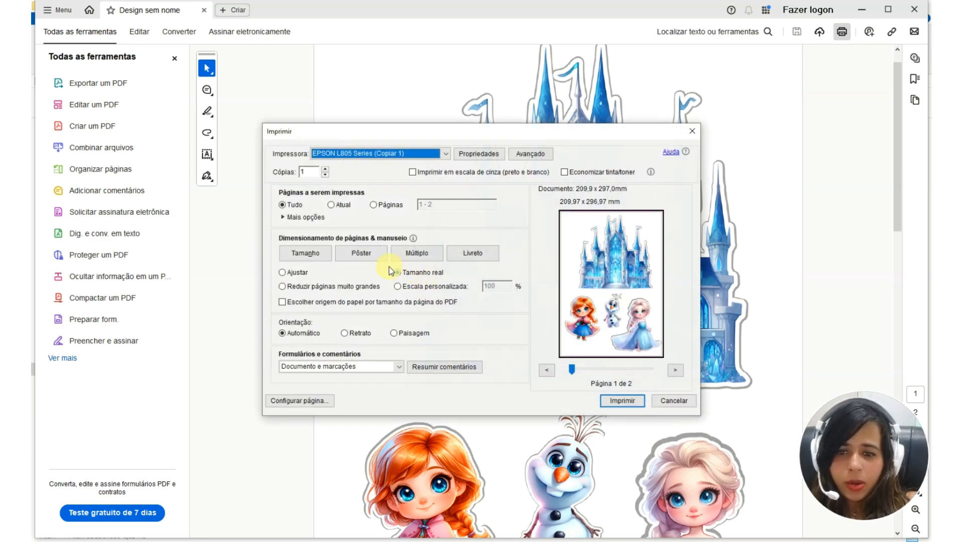
left_click(392, 271)
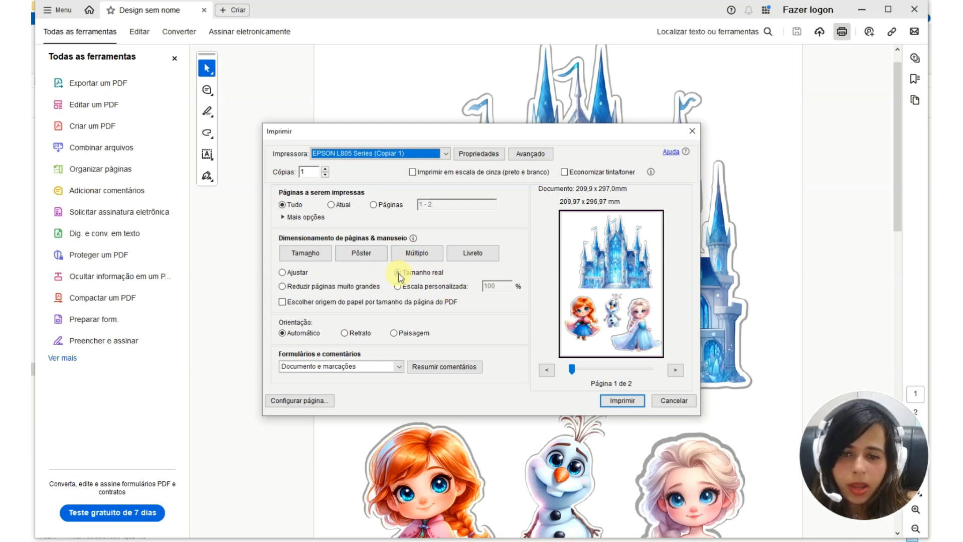
Try the Ajustar, Reduzir páginas muito grandes and Escala personalizada sizing options, return to Tamanho real, and close the print settings
left_click(284, 273)
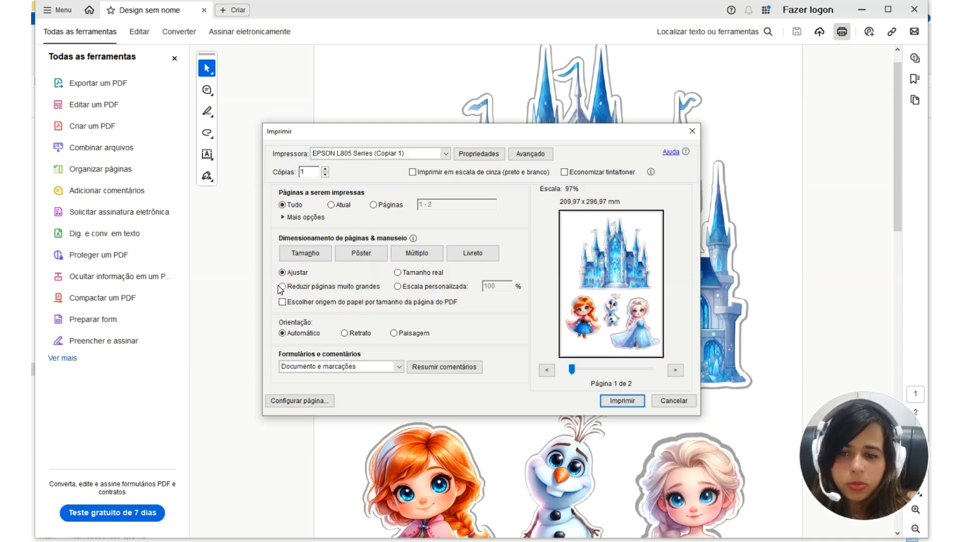
left_click(333, 287)
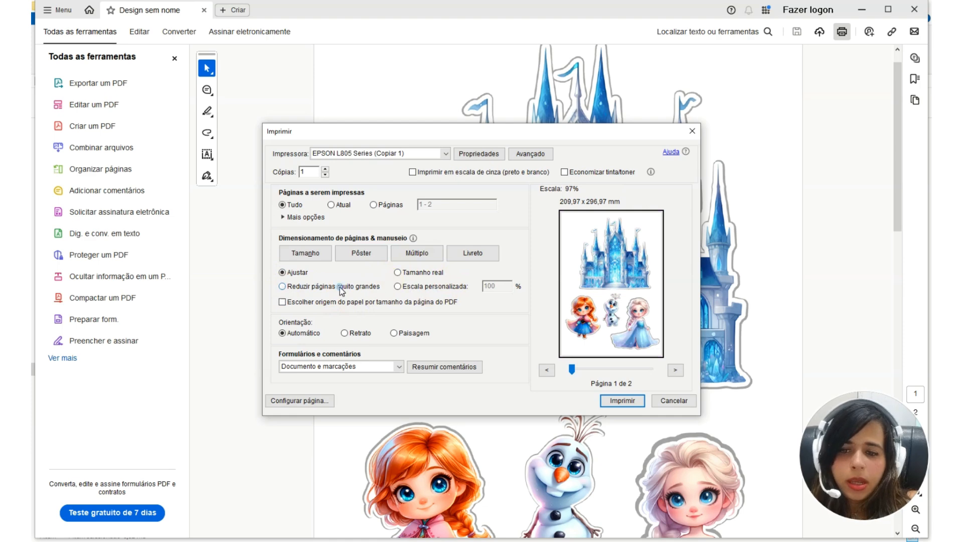
left_click(397, 286)
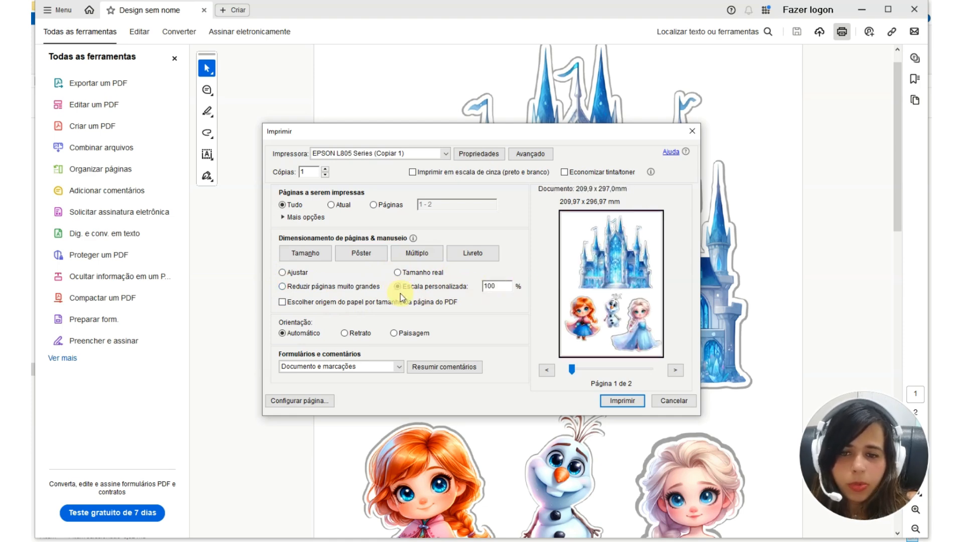
left_click(397, 273)
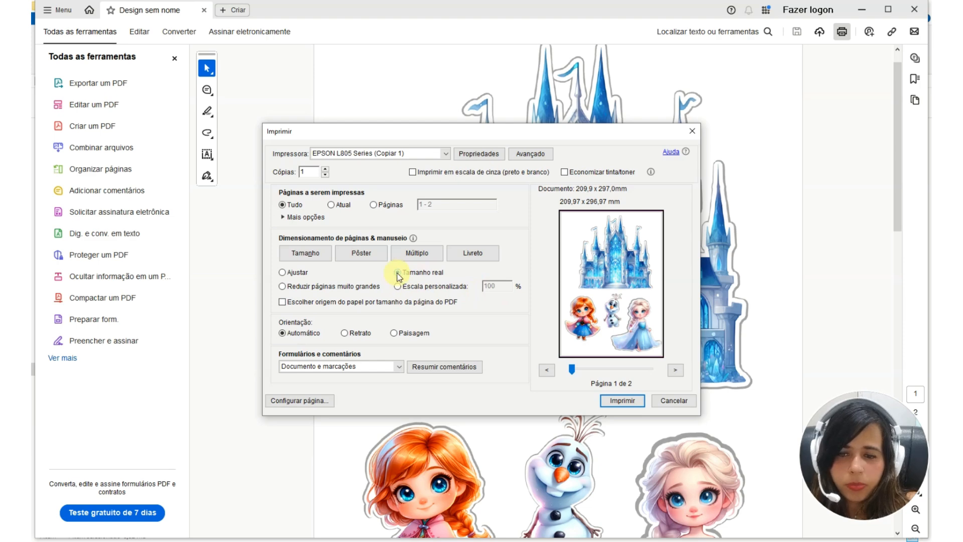
left_click(436, 201)
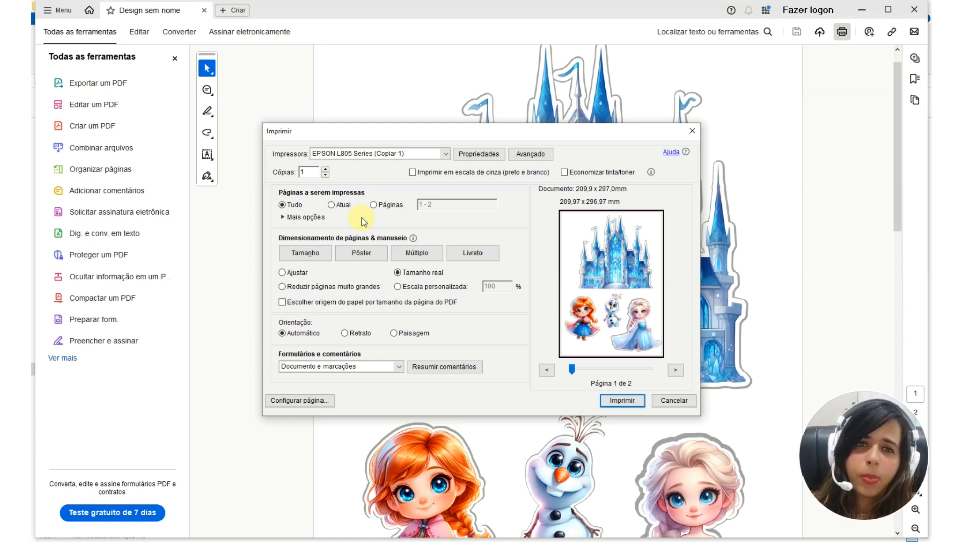
key("Escape")
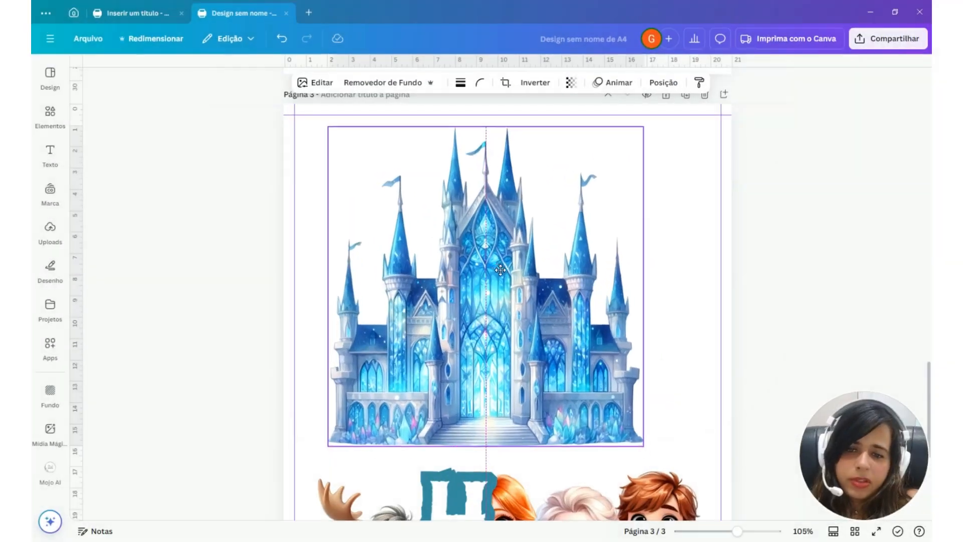
Switch to Canva, place the castle at the upper-left margin corner of page 3, and add a blank page 4
mouse_move(498, 272)
left_mouse_down()
mouse_move(479, 258)
mouse_move(466, 260)
left_mouse_up()
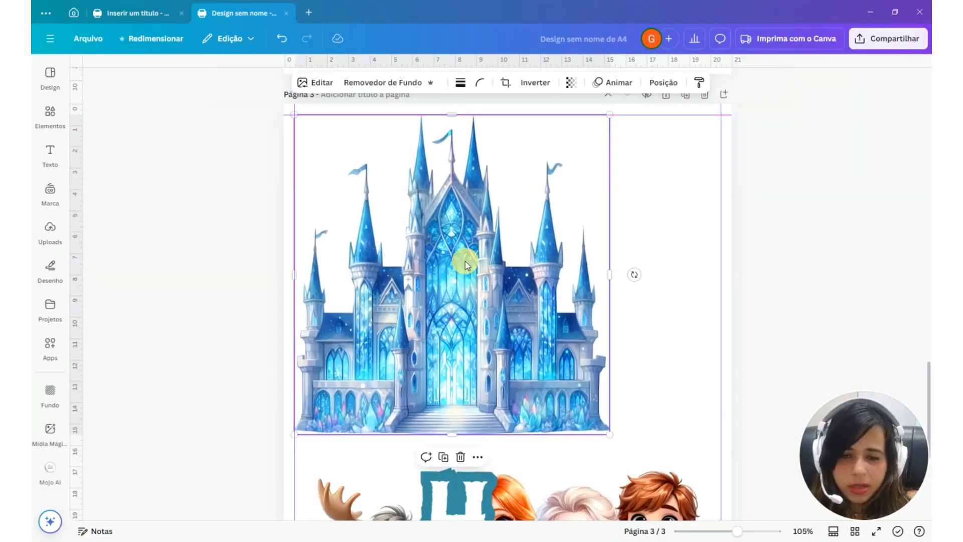
scroll(527, 253, "down", 5)
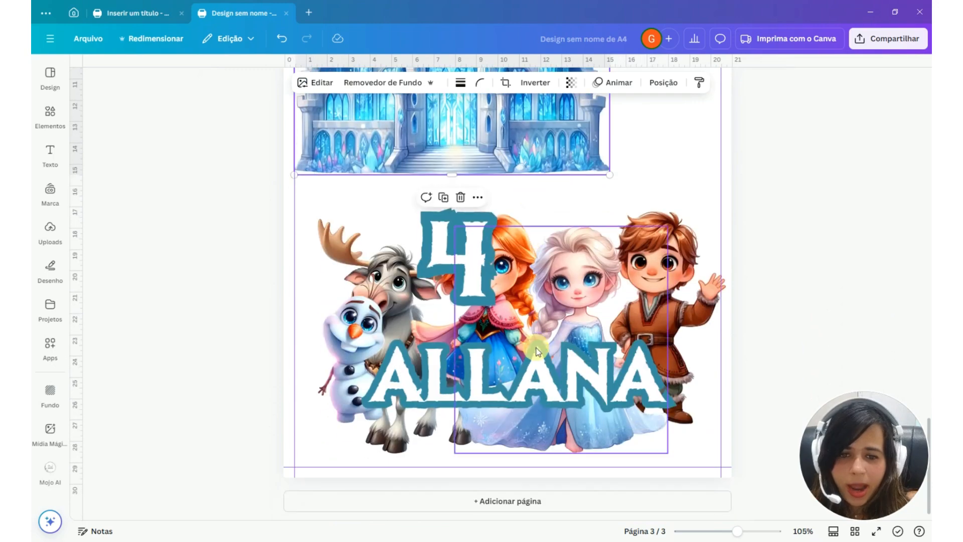
left_click(565, 507)
left_click(511, 391)
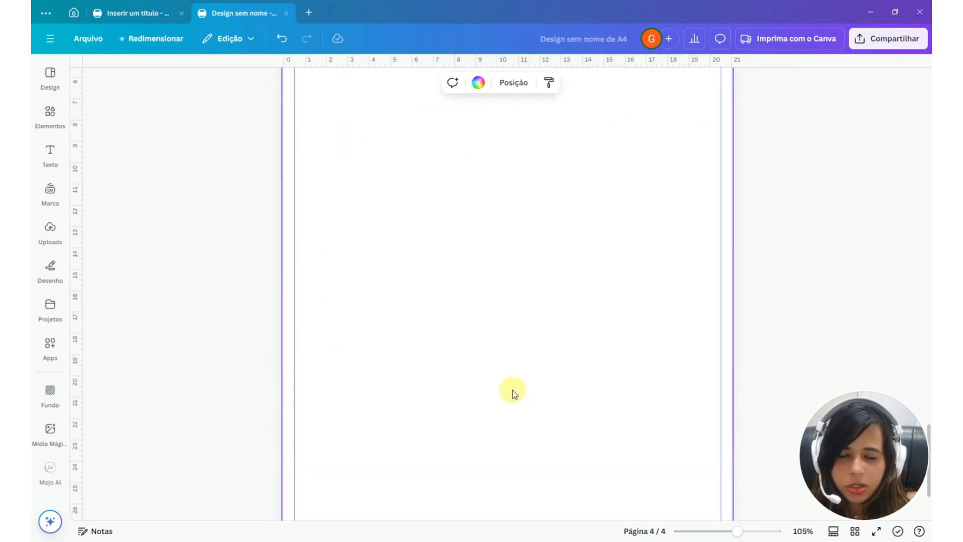
Move the outlined name and number 4 from page 3 to page 4 and spread them apart
key("ctrl+v")
left_click_drag(493, 465, 494, 475)
scroll(516, 279, "up", 5)
left_click_drag(421, 150, 422, 311)
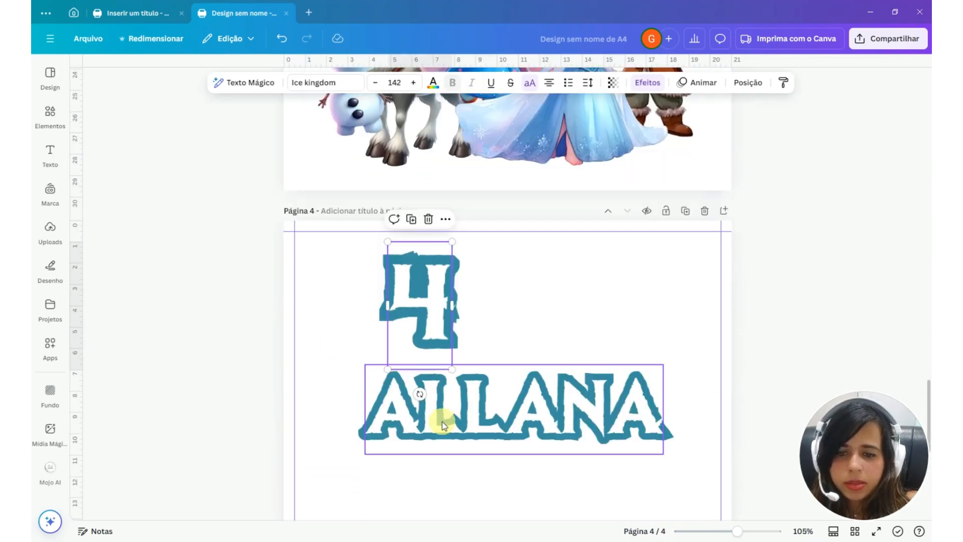
left_click_drag(441, 425, 421, 520)
left_click_drag(420, 301, 355, 344)
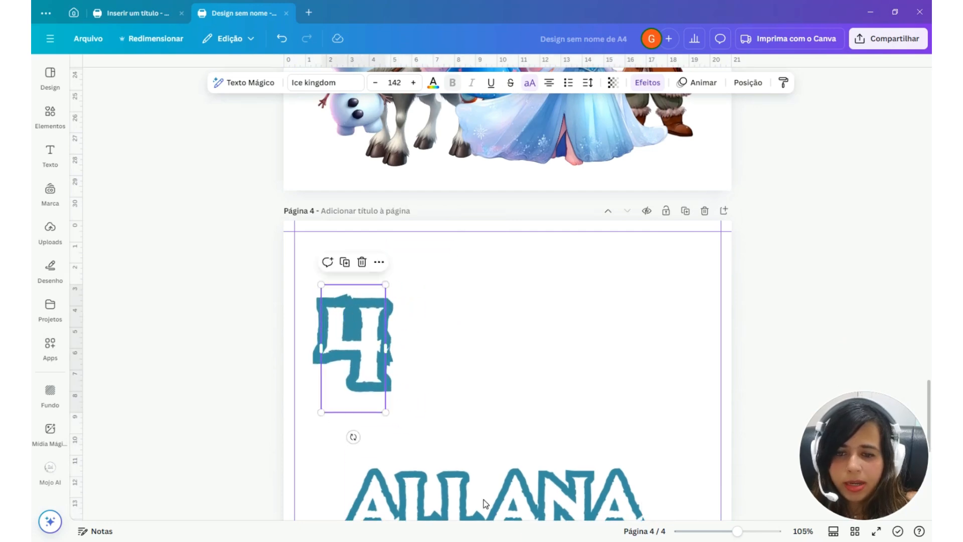
Remove the outline effect from the name and number on page 4 and color both texts black
left_click(514, 480, "shift")
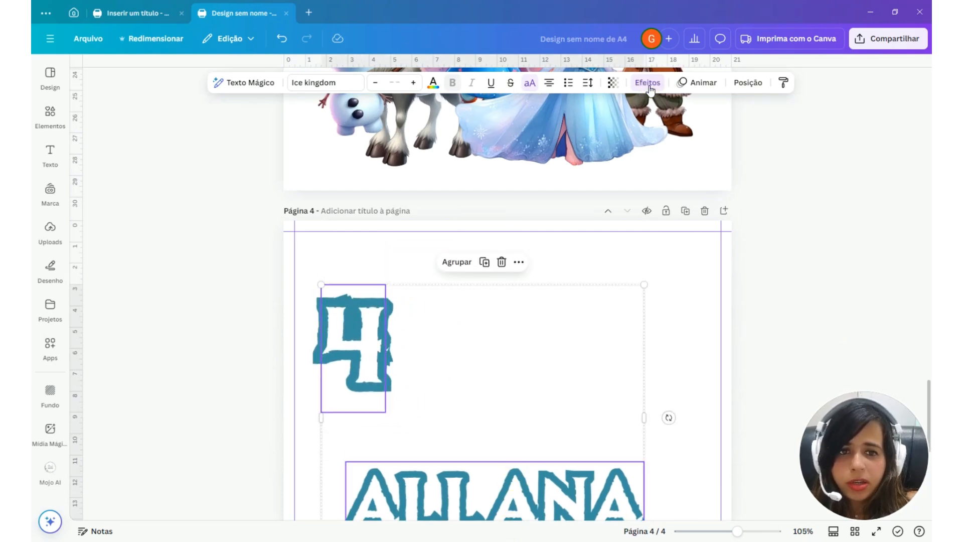
left_click(648, 82)
left_click(103, 135)
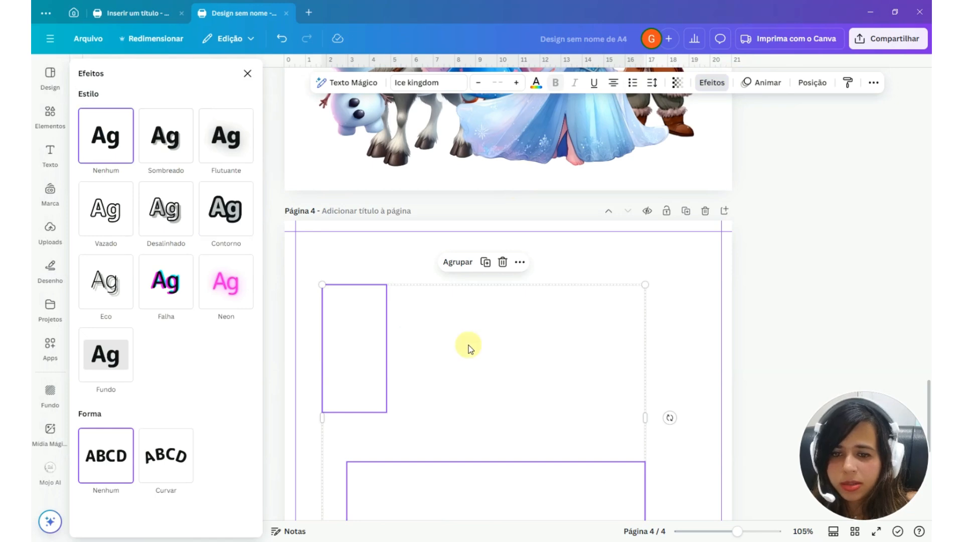
left_click(537, 83)
left_click(119, 153)
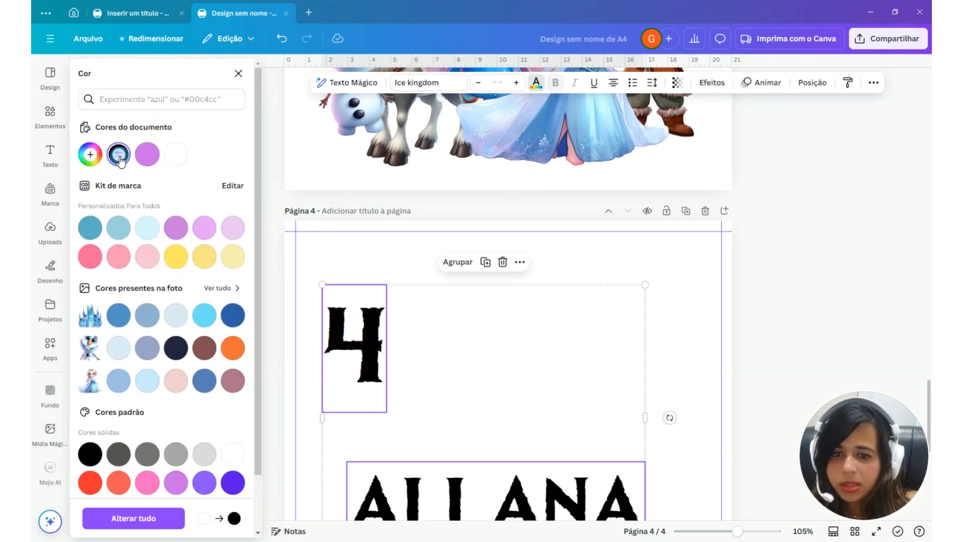
left_click(707, 301)
Move Elsa, Anna and Olaf from page 3 to page 4, and arrange the reindeer and Kristoff side by side below the castle
scroll(707, 300, "up", 7)
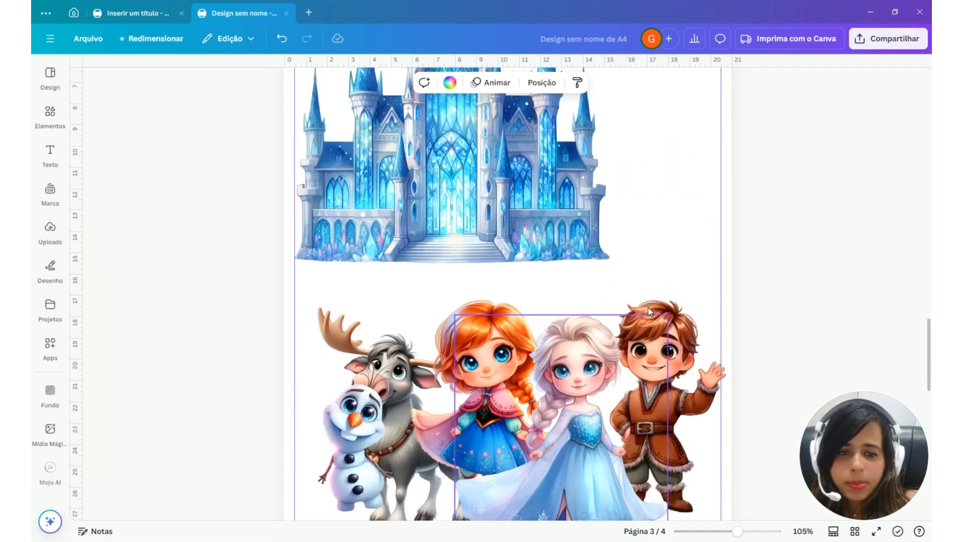
left_click_drag(587, 351, 489, 398)
left_click_drag(656, 338, 629, 299)
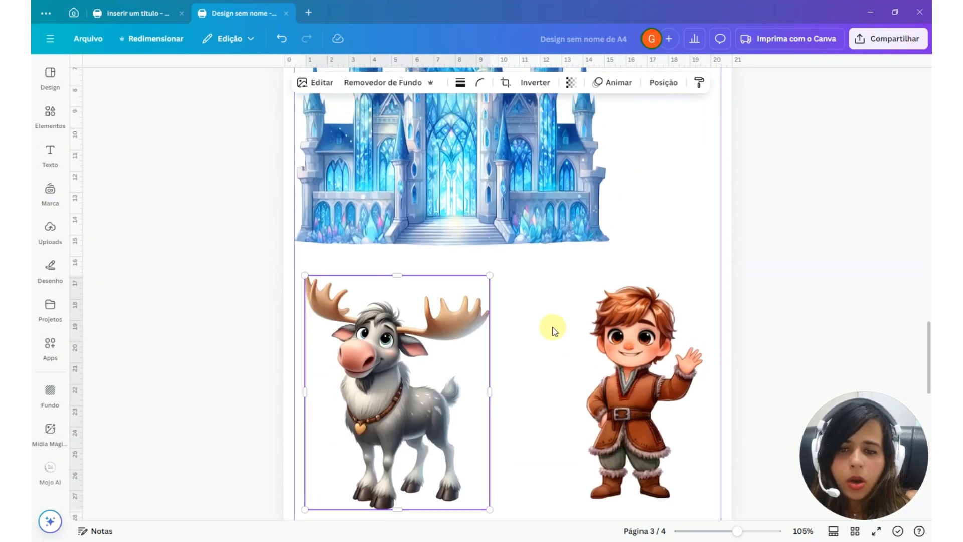
scroll(553, 330, "up", 3)
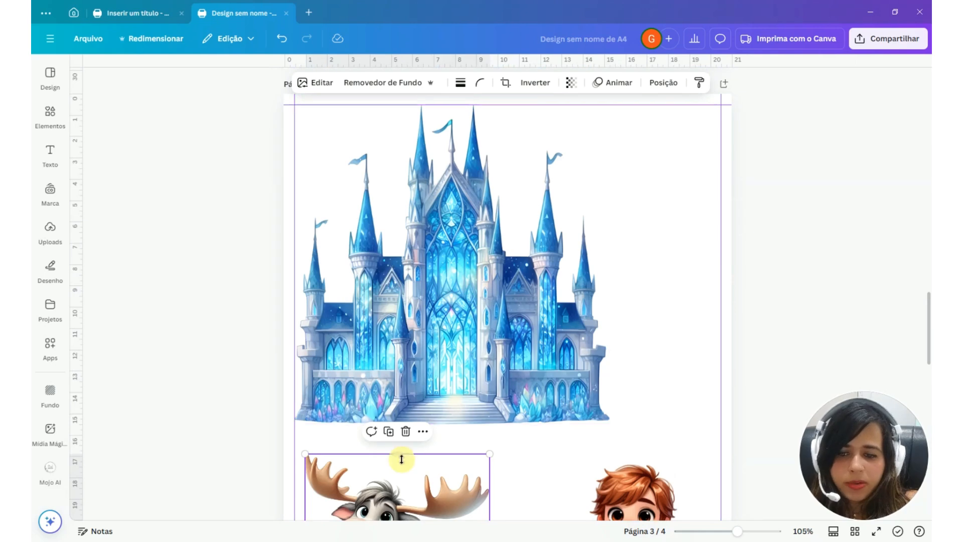
left_click_drag(440, 496, 442, 466)
scroll(436, 452, "down", 3)
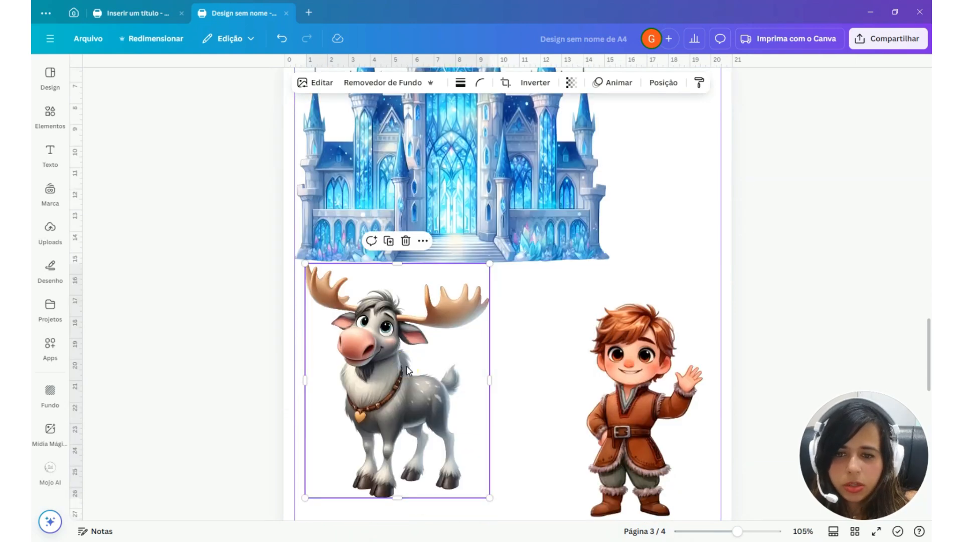
left_click_drag(420, 391, 419, 413)
left_click(629, 401)
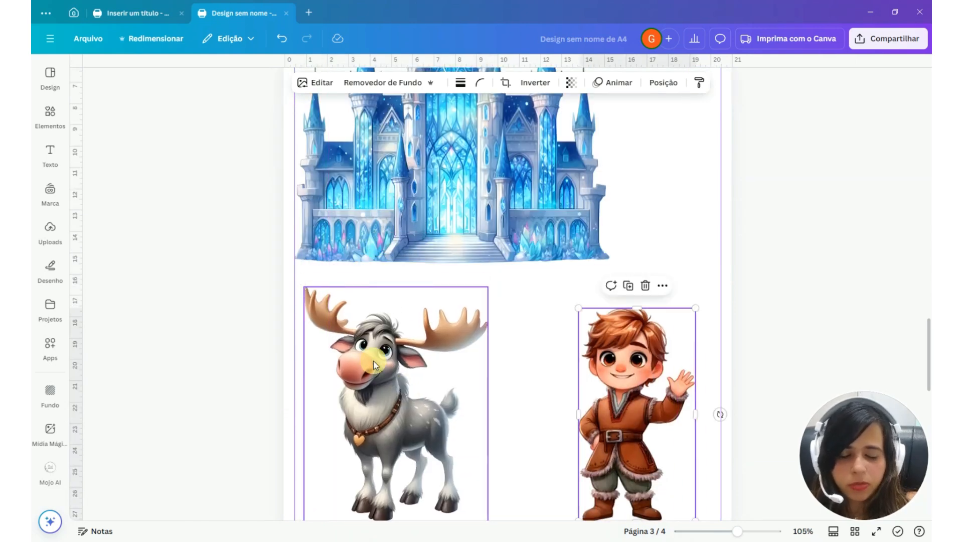
scroll(373, 360, "down", 8)
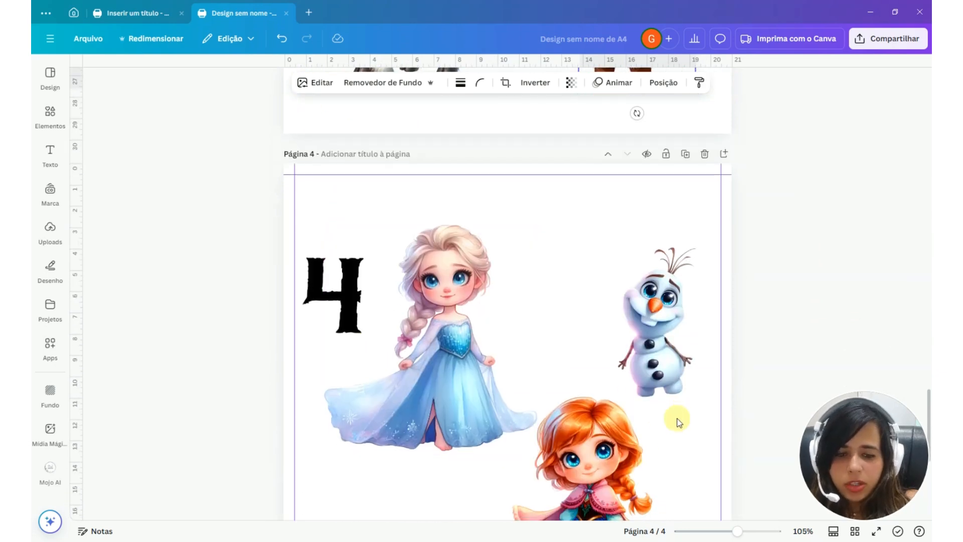
scroll(678, 422, "down", 5)
Add a square shape to page 3, stretch it over the whole A4 page, and place its layer behind the castle and characters
scroll(527, 381, "up", 12)
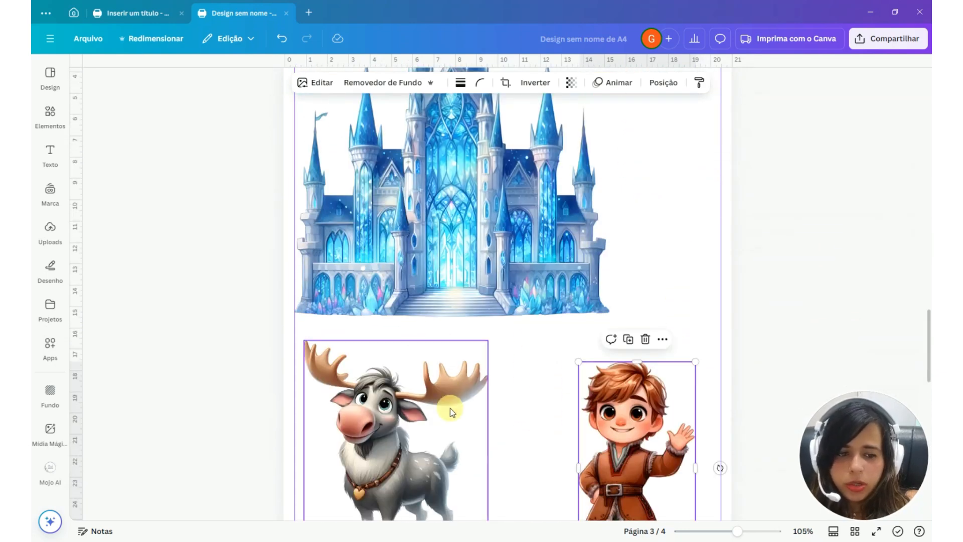
scroll(450, 408, "up", 3)
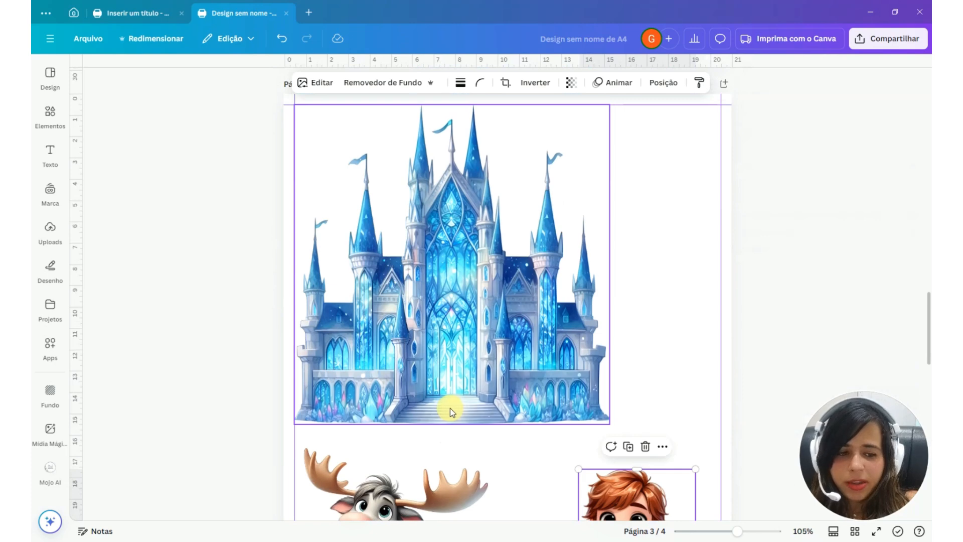
mouse_move(51, 109)
left_click(144, 165)
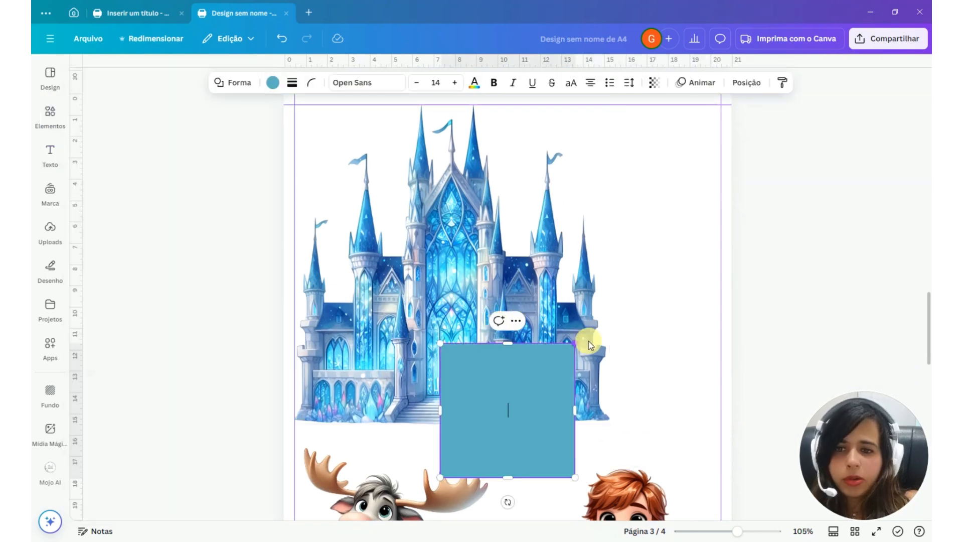
scroll(589, 345, "down", 4)
left_click_drag(510, 394, 418, 248)
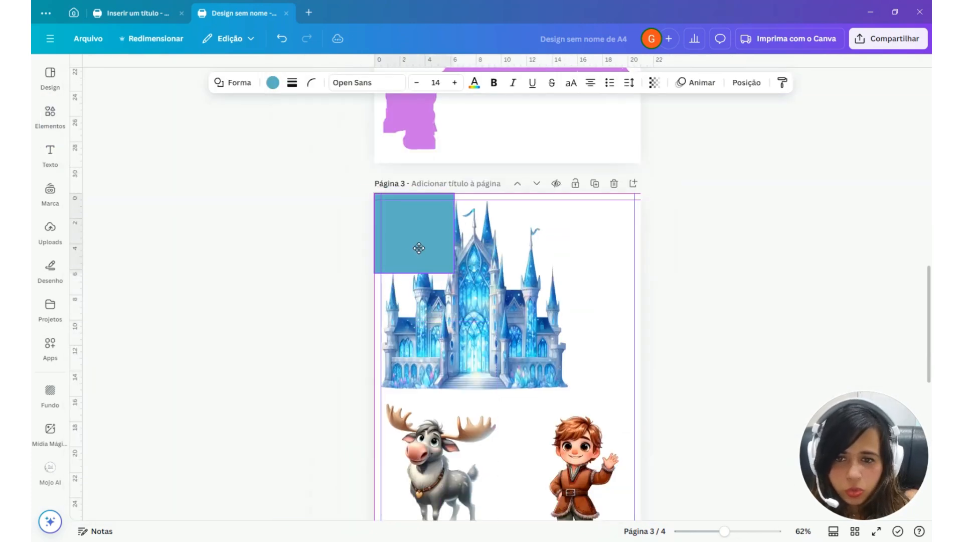
scroll(454, 308, "down", 5)
scroll(451, 226, "up", 2)
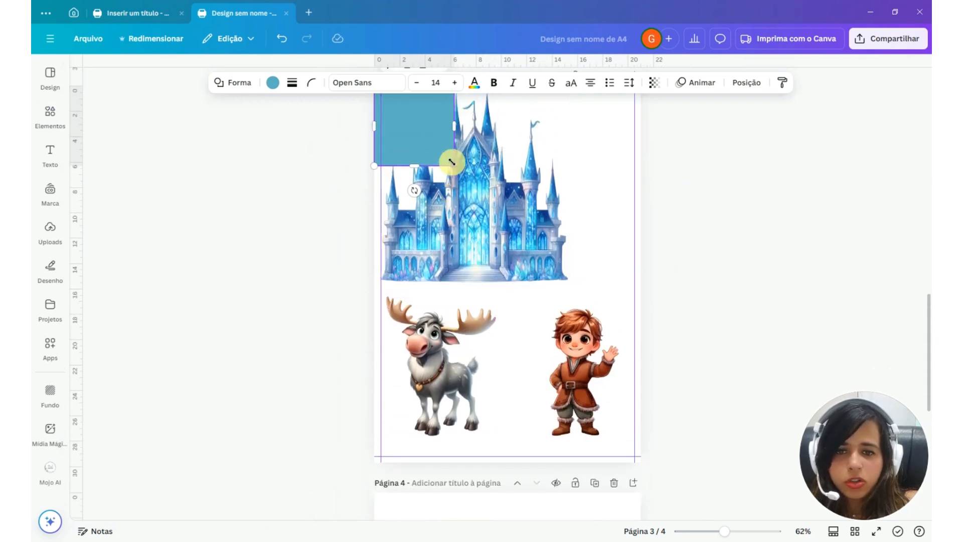
mouse_move(451, 162)
left_mouse_down()
mouse_move(563, 281)
mouse_move(640, 462)
left_mouse_up()
left_click(408, 271)
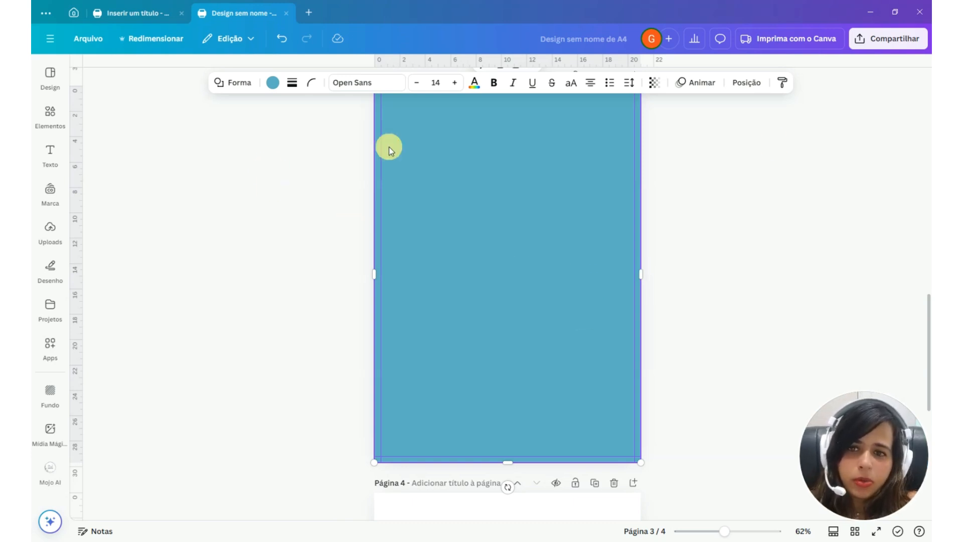
left_click(752, 83)
left_click_drag(209, 166, 198, 271)
Give the page 3 rectangle a solid black border of thickness 1 and a transparent fill
left_click(395, 82)
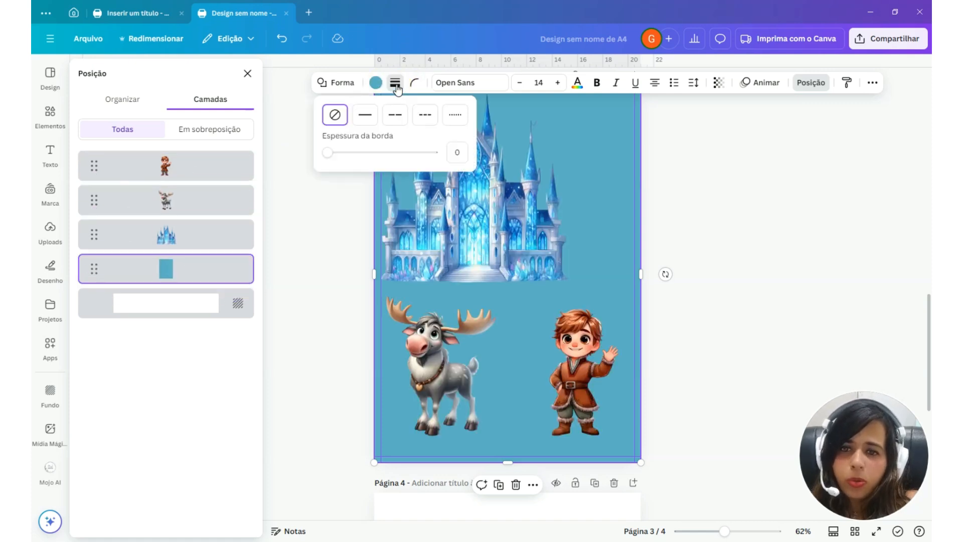
left_click(369, 120)
left_click(327, 153)
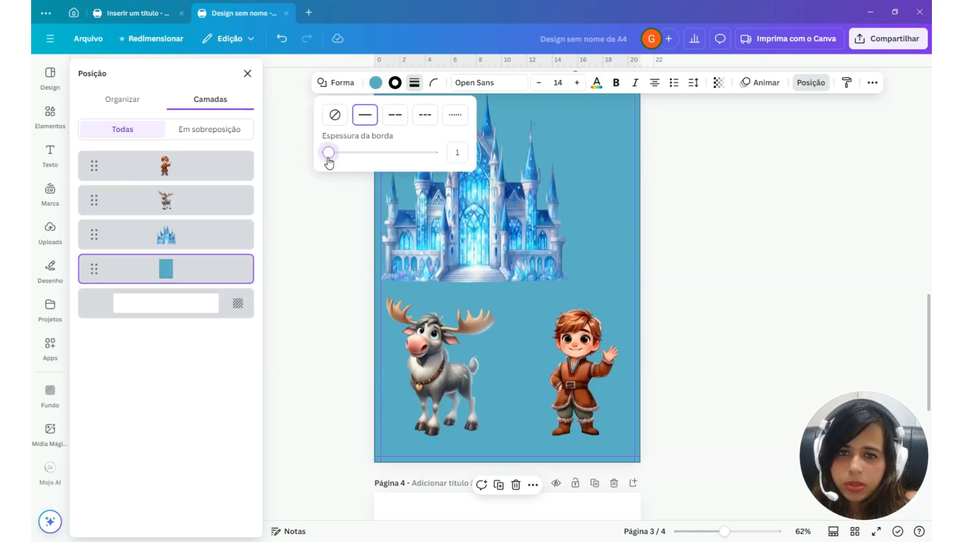
left_click(375, 82)
left_click(118, 154)
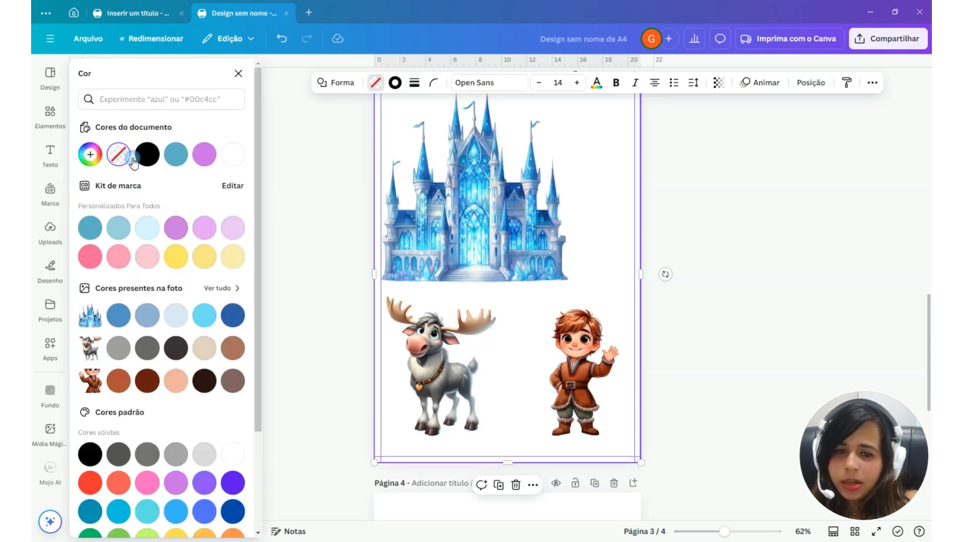
Shift the castle and the reindeer slightly inward so they sit inside the margins of page 3
scroll(677, 322, "up", 2)
left_click_drag(514, 343, 530, 341)
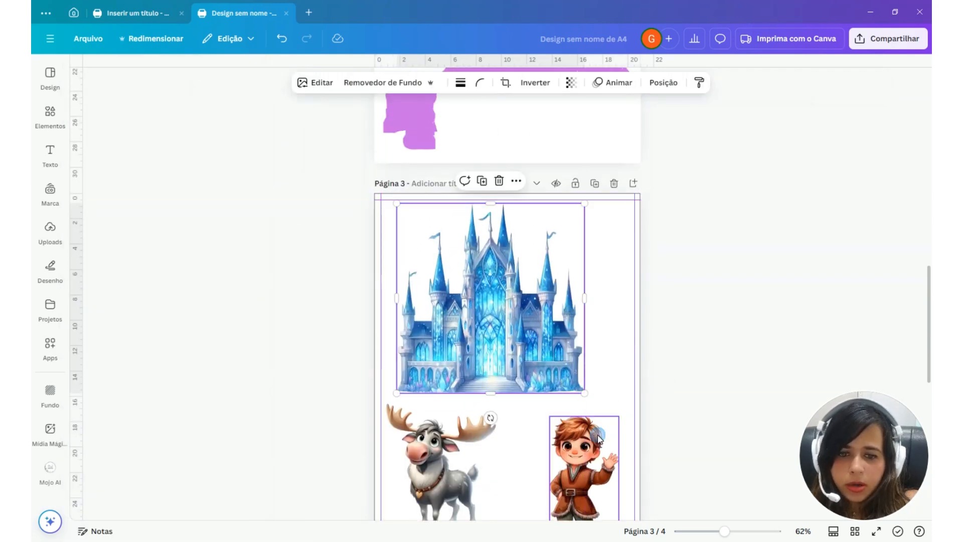
left_click(587, 446)
scroll(550, 383, "up", 1)
scroll(550, 378, "down", 3)
left_click_drag(444, 373, 446, 378)
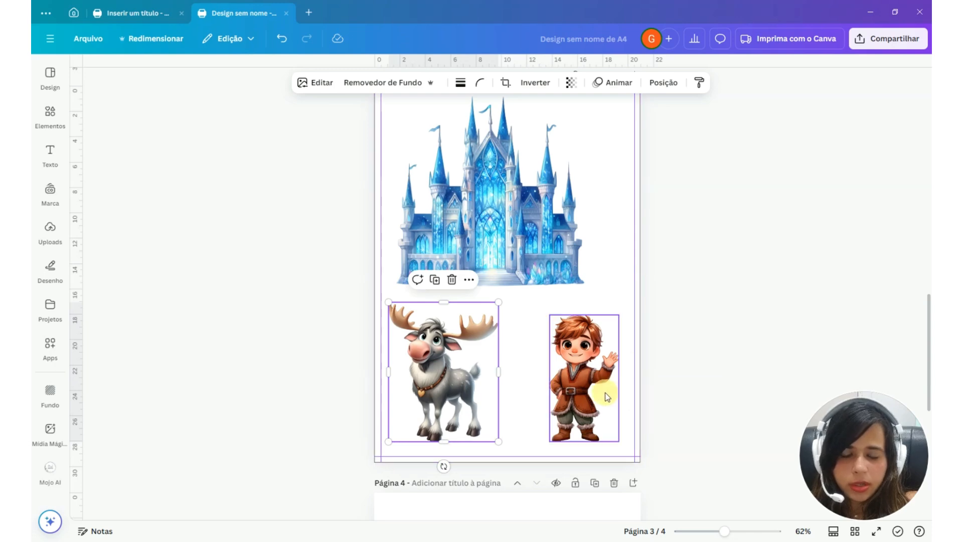
Copy the page border rectangle from page 3 and paste it onto page 4 as a full-page frame
scroll(606, 396, "down", 3)
scroll(607, 396, "down", 1)
left_click(638, 243)
key("ctrl+c")
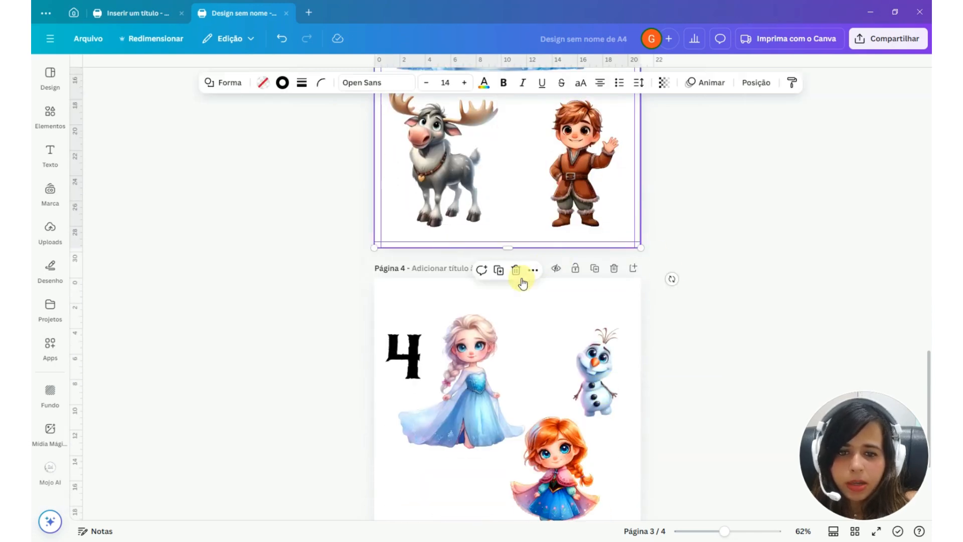
key("ctrl+v")
scroll(491, 391, "down", 3)
left_click_drag(501, 345, 528, 426)
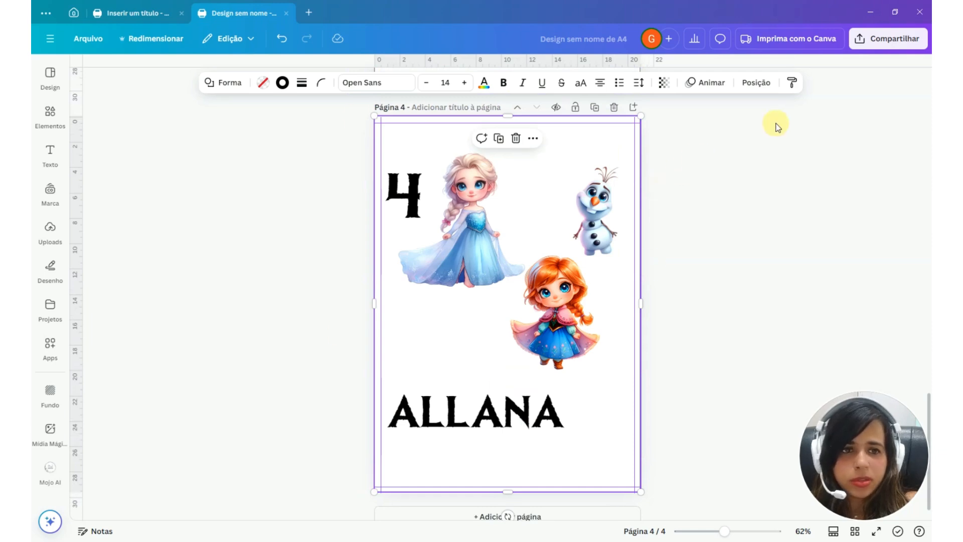
Align the page 4 border to the vertical middle of the page and check the position of the page 3 border
left_click(754, 83)
left_click(100, 98)
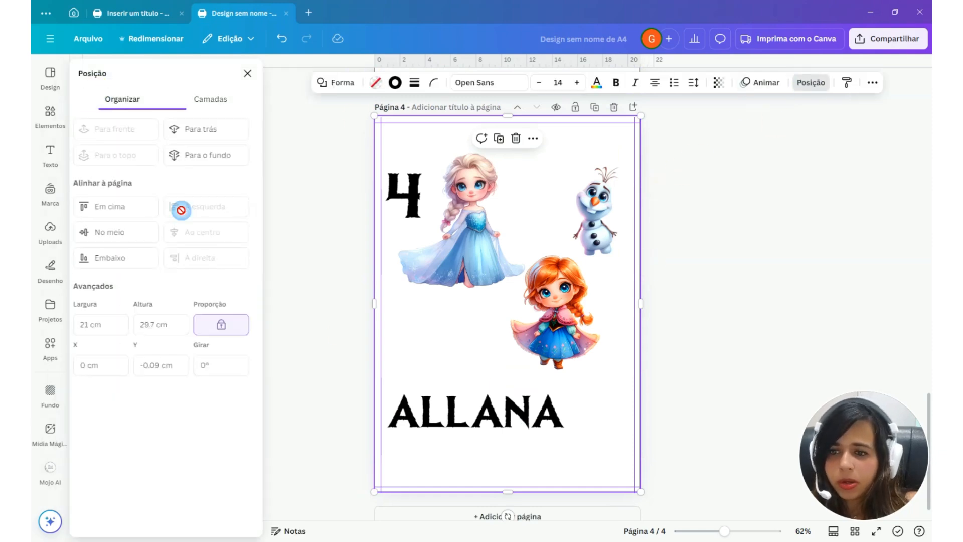
left_click(118, 236)
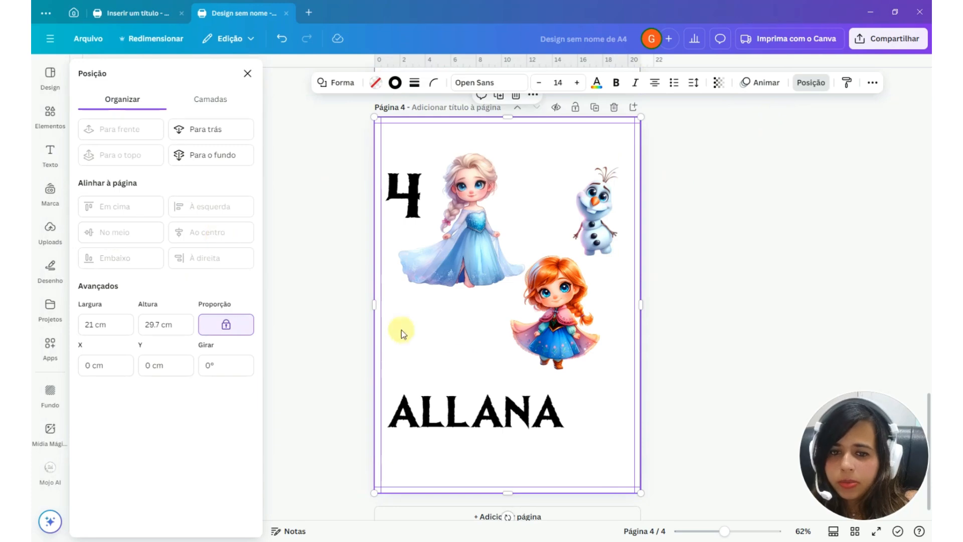
scroll(608, 430, "up", 6)
left_click(617, 217)
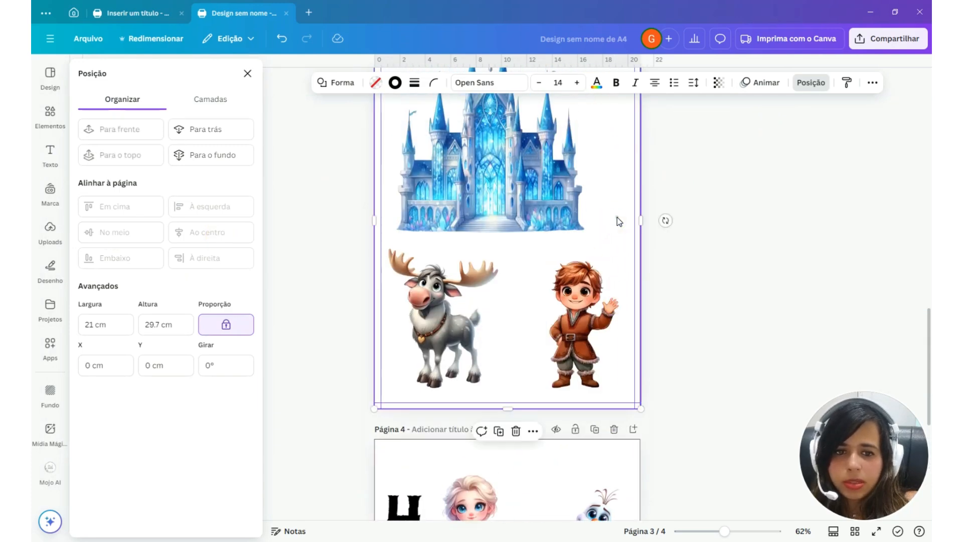
Place the page 4 border behind the artwork and move Anna and the name lower to space the pieces apart
scroll(451, 383, "down", 6)
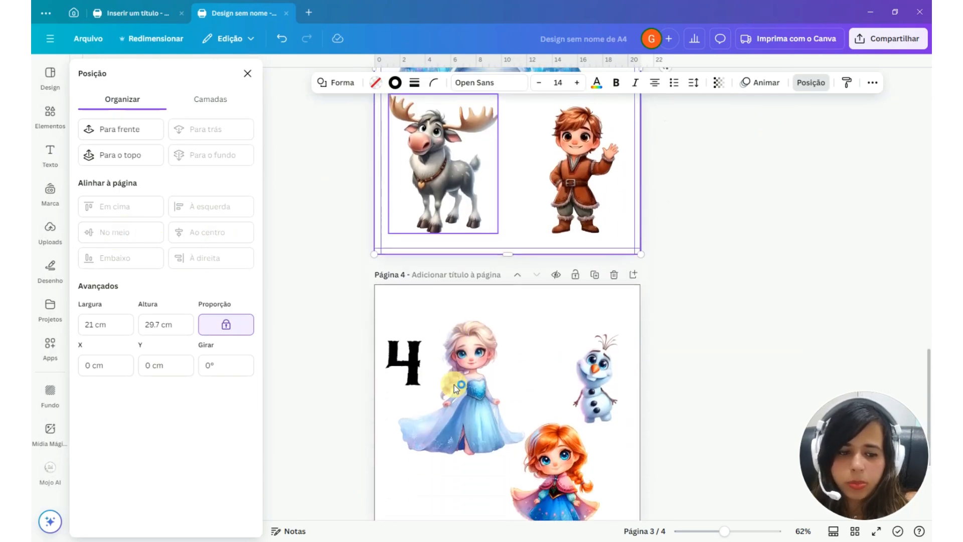
left_click(523, 319)
left_click_drag(523, 319, 562, 330)
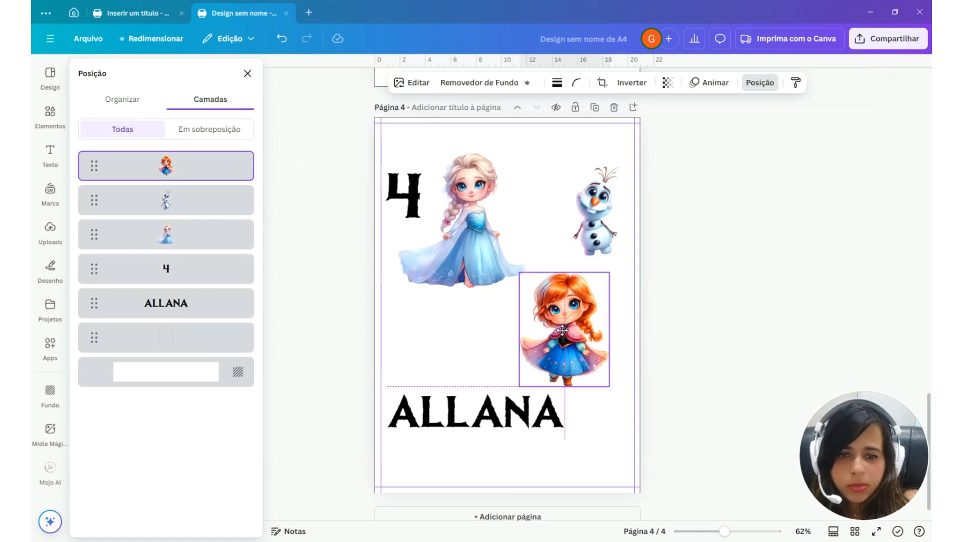
left_click(510, 417)
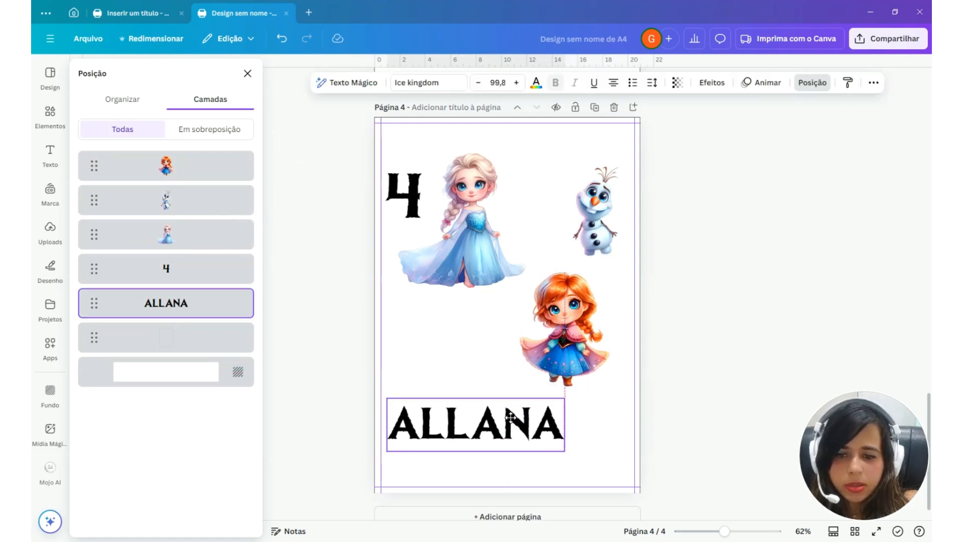
left_click_drag(511, 417, 508, 426)
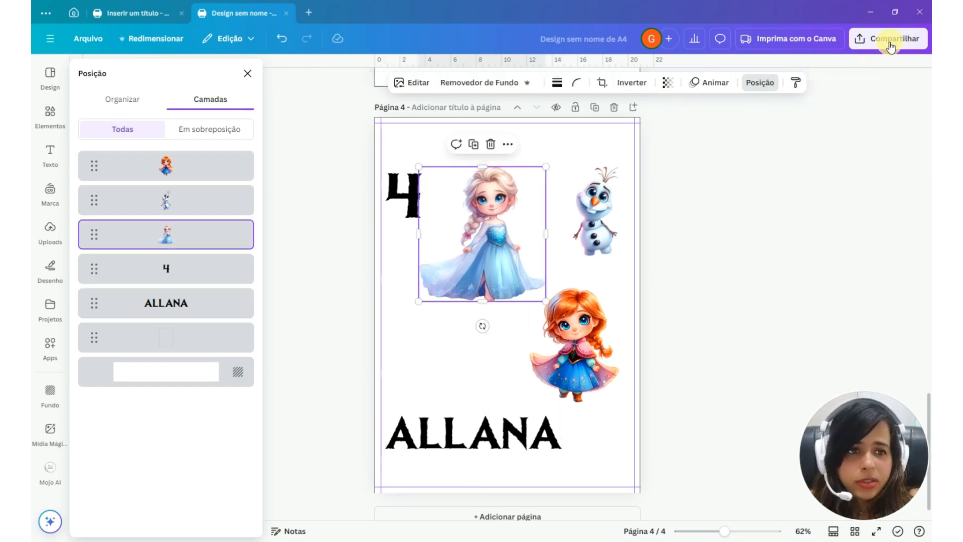
Set the design's download format to PNG and toggle the transparent background option
left_click(885, 38)
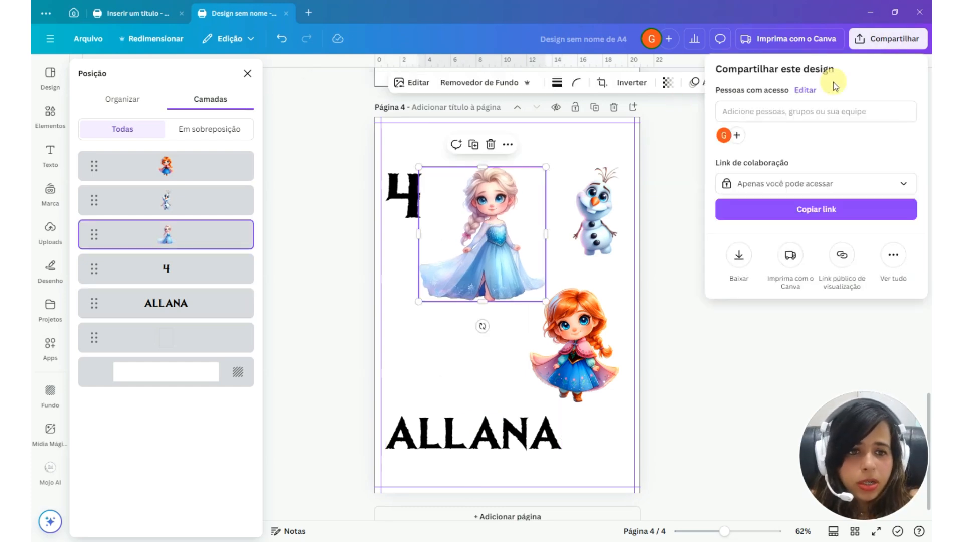
left_click(738, 255)
left_click(798, 113)
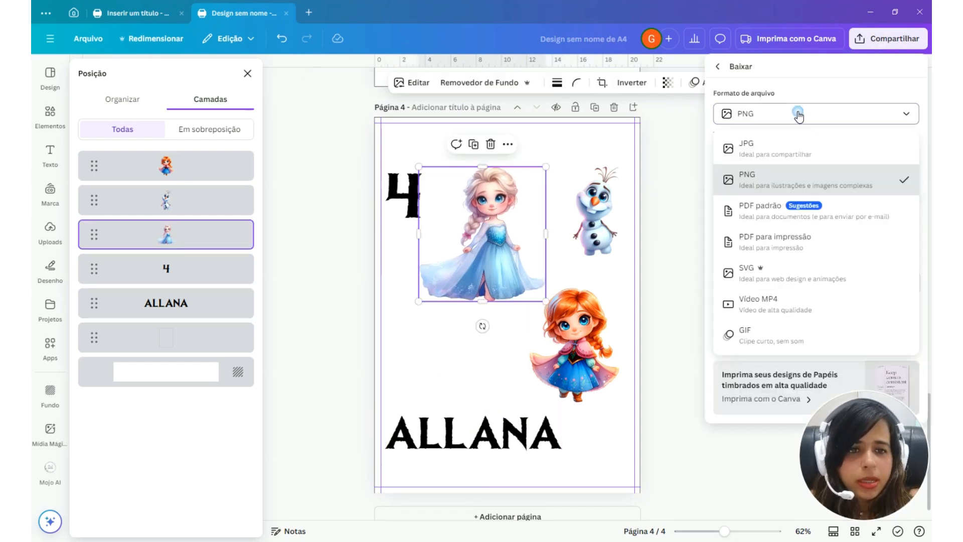
left_click(761, 180)
left_click(720, 244)
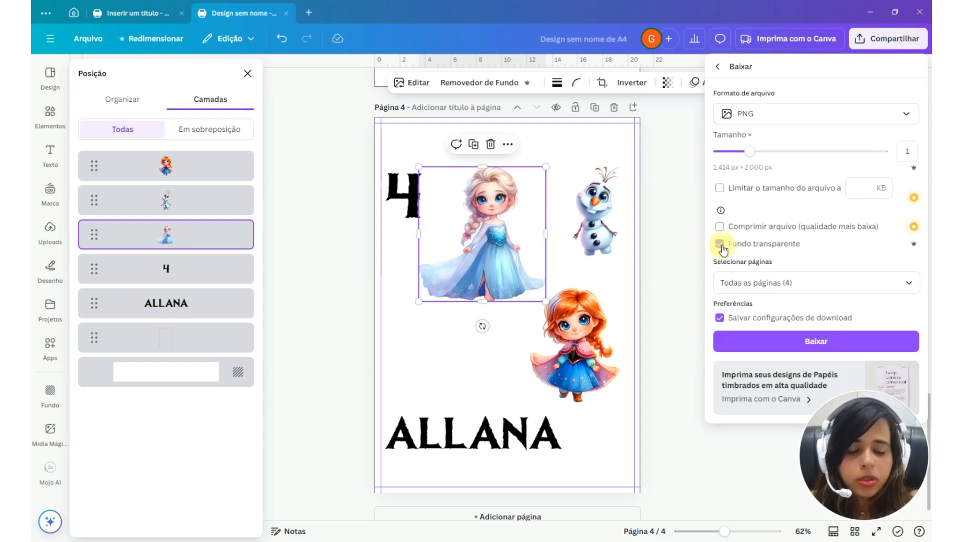
left_click(720, 245)
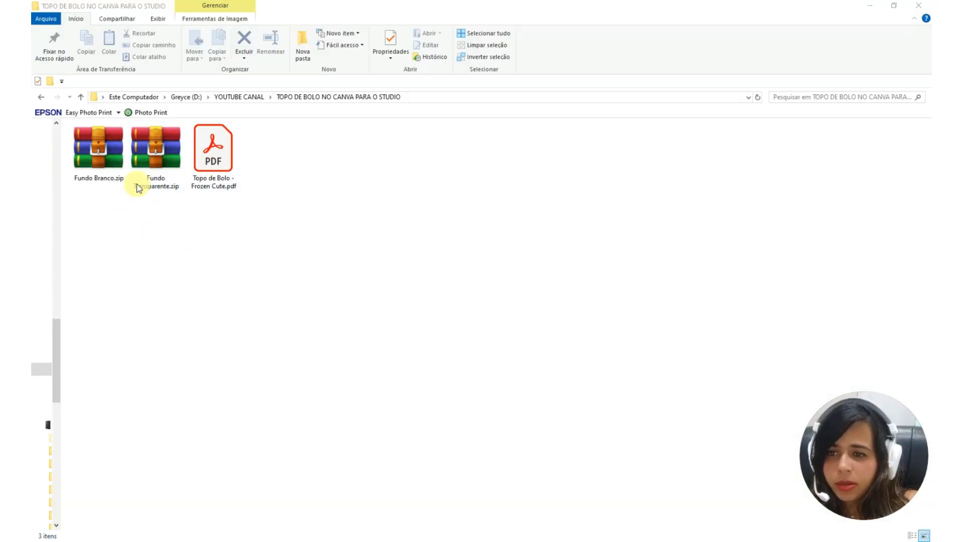
Extract the Fundo Transparente.zip and Fundo Branco.zip archives directly into their current folder
right_click(142, 163)
left_click(226, 231)
right_click(84, 153)
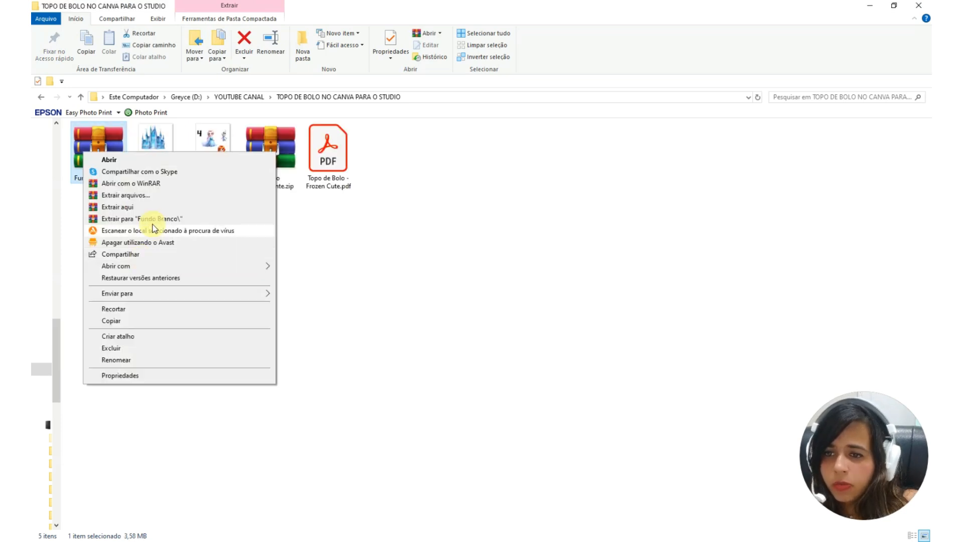
left_click(117, 206)
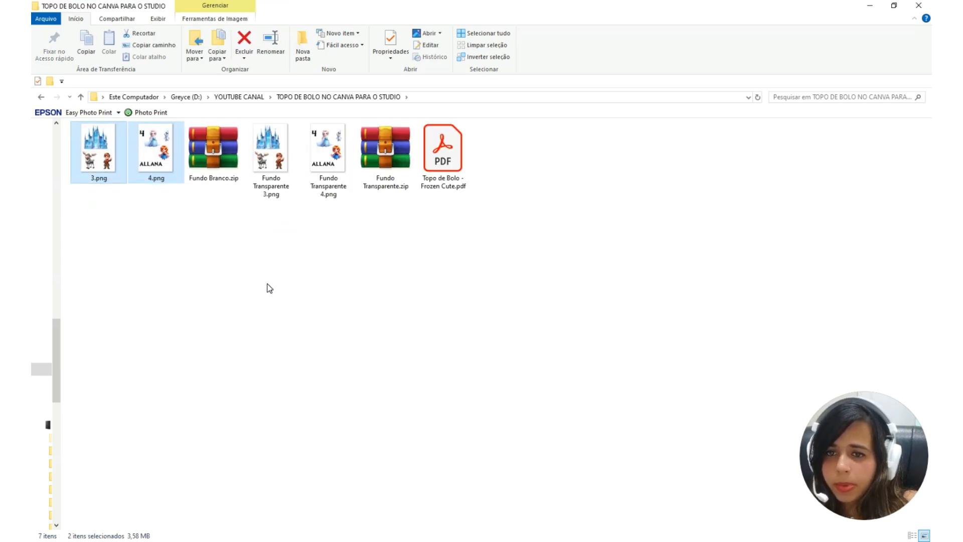
Switch to Silhouette Studio and bring the transparent-background page 4 PNG from the folder onto the blank page
left_click_drag(324, 171, 275, 253)
left_click(262, 538)
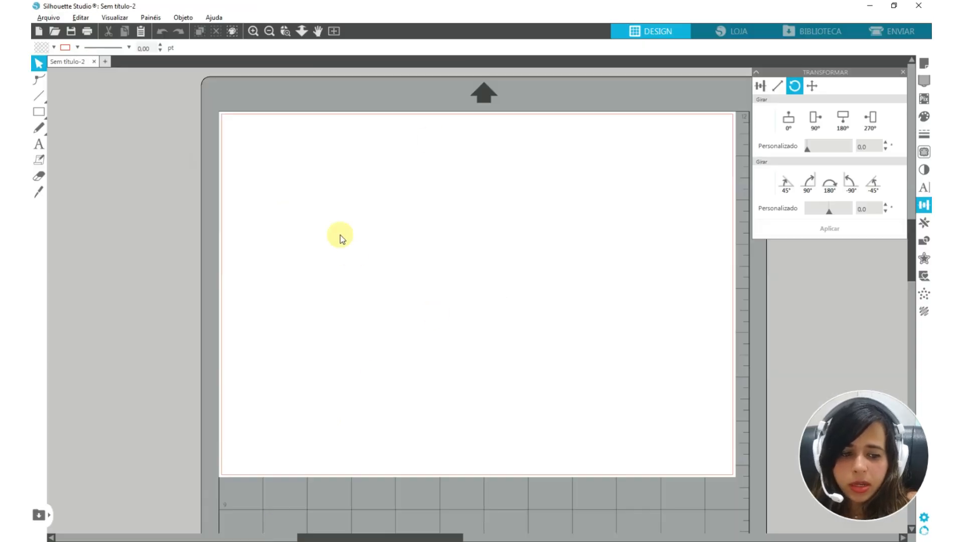
key("alt+Tab")
left_click_drag(271, 165, 280, 462)
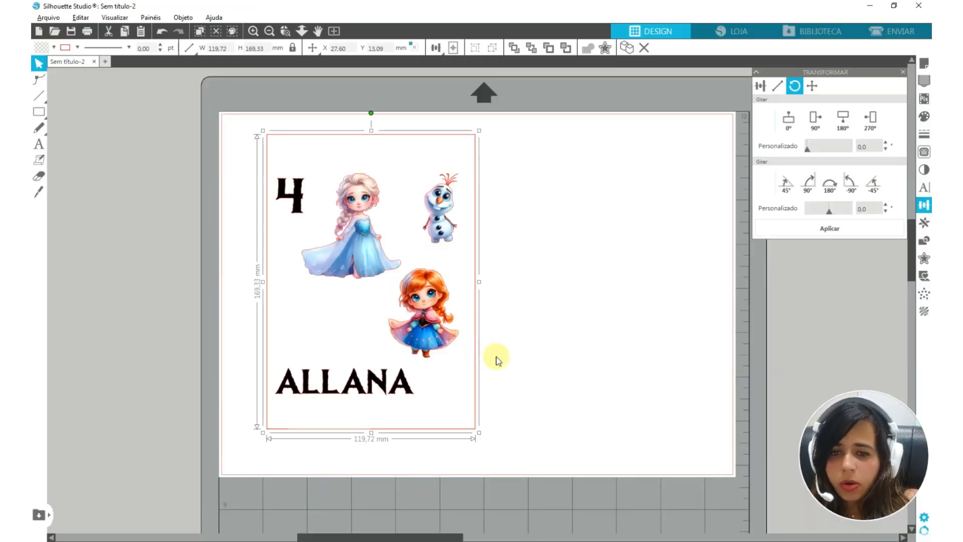
Bring the white-background 4.png from the folder into the document beside the transparent version
key("alt+Tab")
left_click_drag(270, 165, 161, 259)
left_click_drag(161, 260, 621, 282)
left_click(664, 376)
scroll(663, 376, "right", 2)
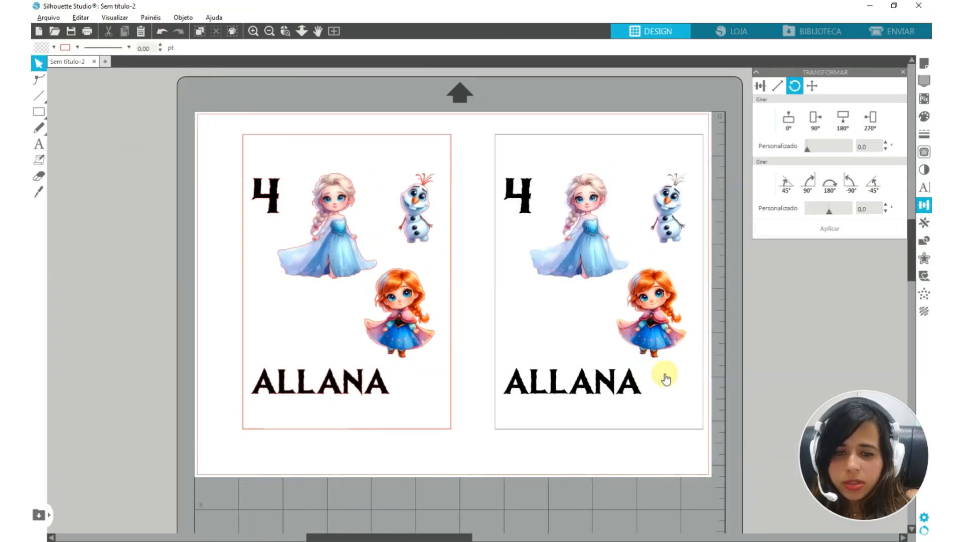
Move both images off the cutting mat and scale the transparent one to 210 mm wide, clear of the white one
scroll(664, 376, "down", 4)
left_click_drag(412, 203, 367, 336)
left_click(299, 281)
left_click(280, 287)
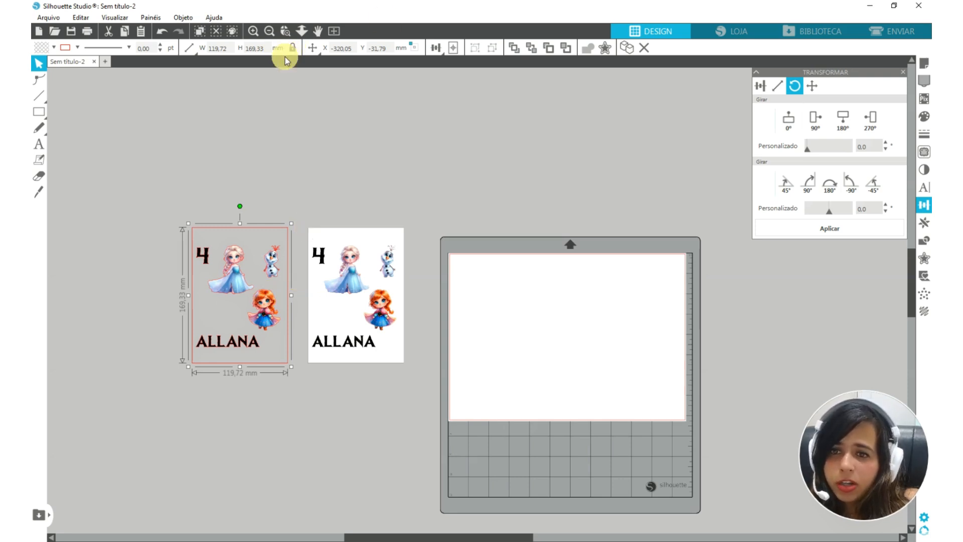
left_click(219, 48)
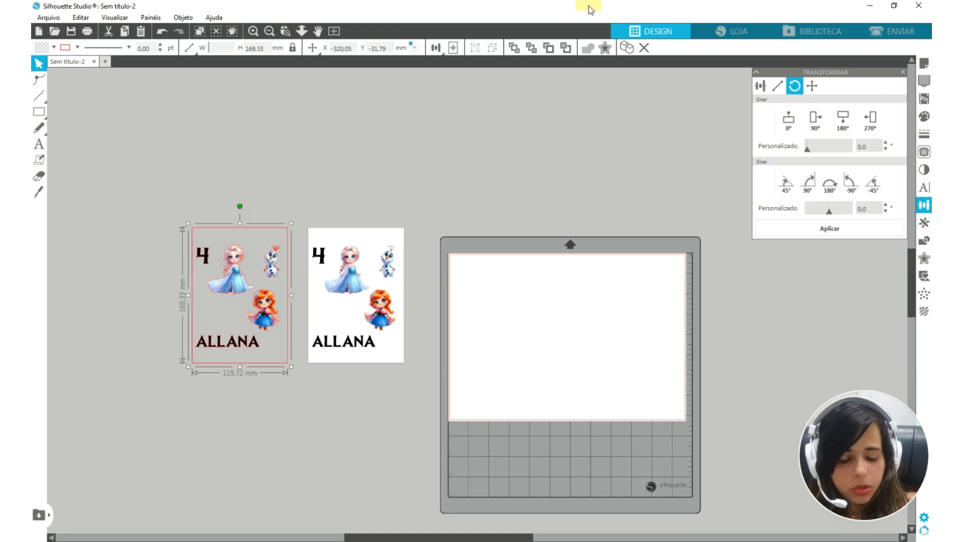
key("Return")
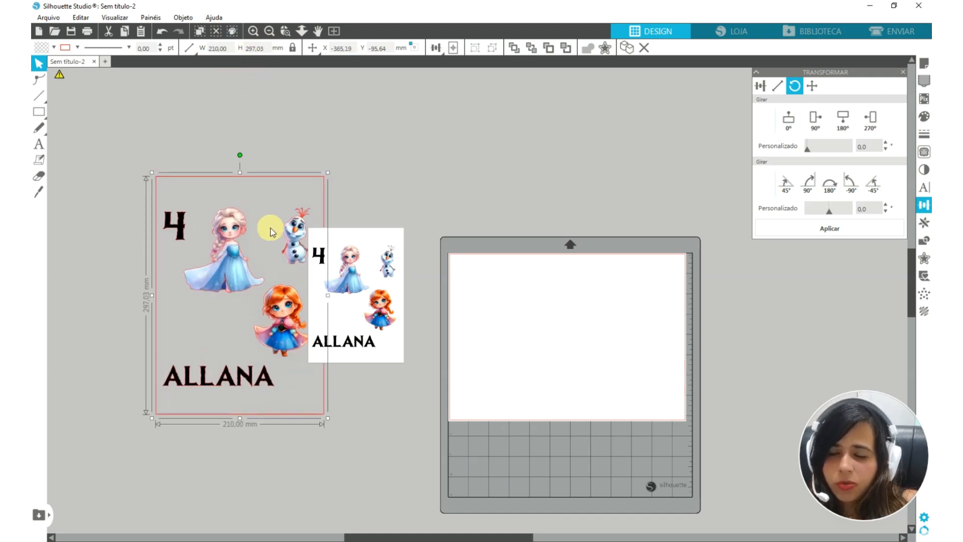
left_click_drag(234, 270, 170, 269)
Set the width of the white-background image to 210 mm
left_click(386, 267)
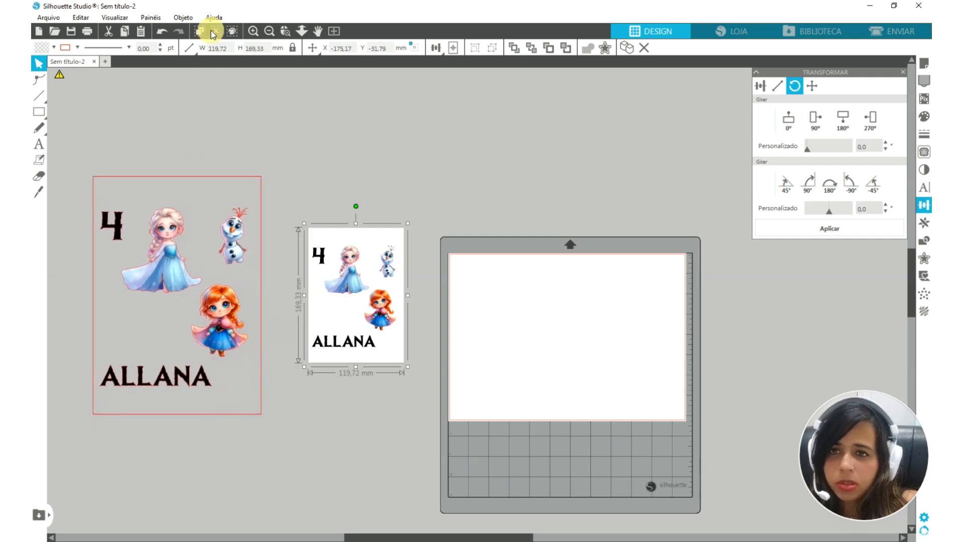
left_click(230, 48)
type("210")
key("Return")
Release the compound path of the transparent image into separate pieces and delete the outer page frame
left_click(219, 321)
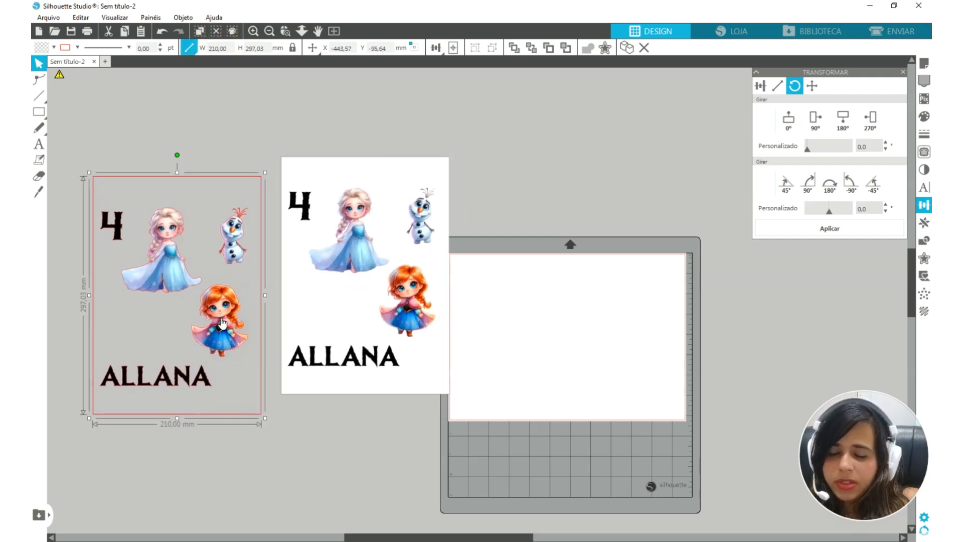
left_click_drag(437, 535, 374, 530)
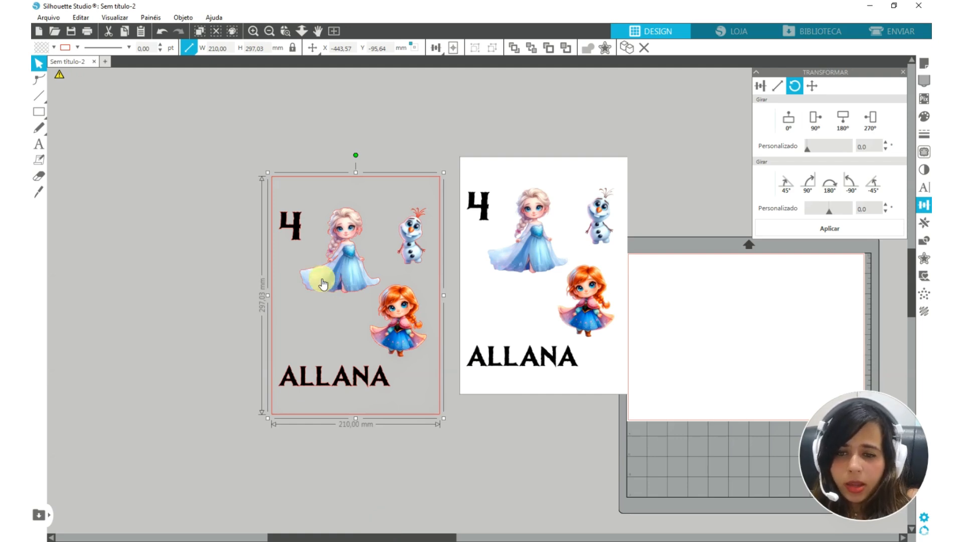
left_click_drag(322, 279, 301, 272)
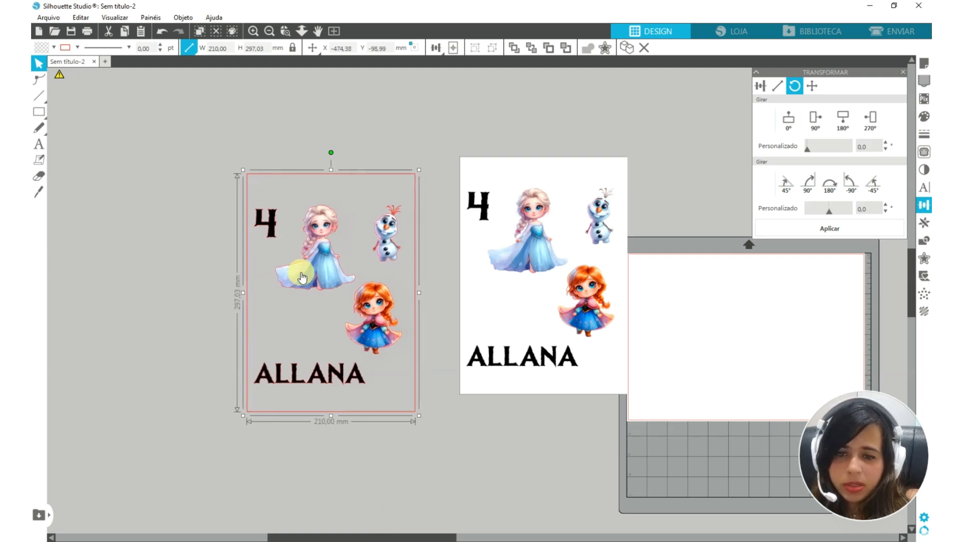
right_click(301, 275)
left_click(388, 475)
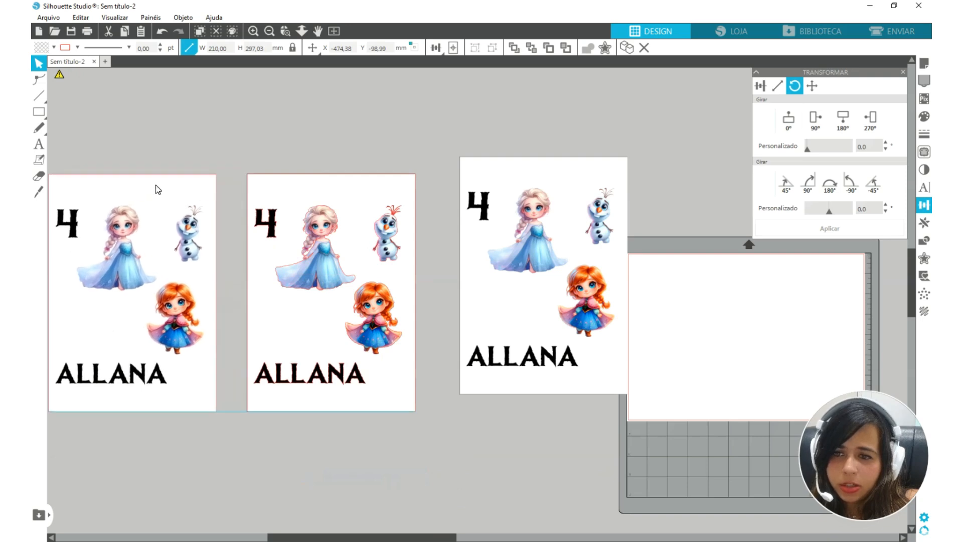
left_click_drag(155, 185, 128, 188)
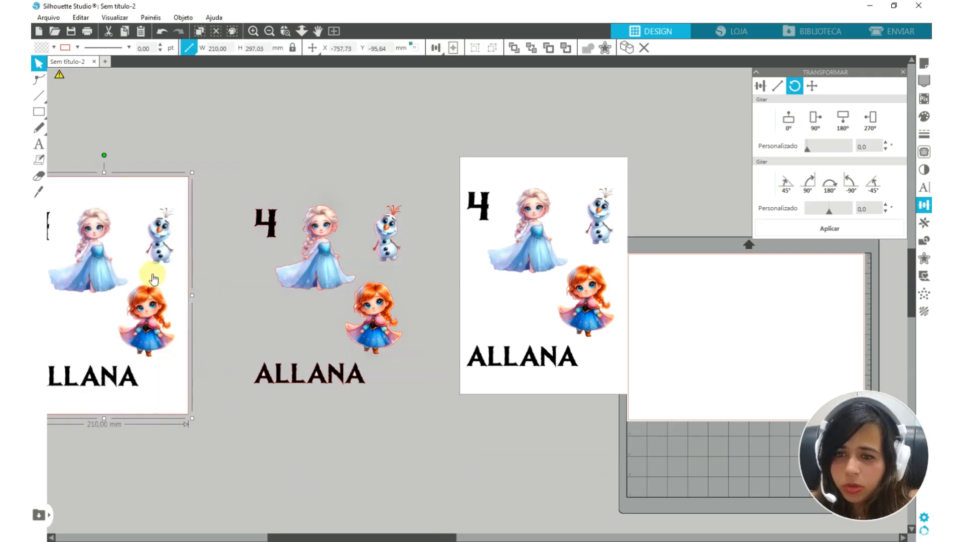
key("Delete")
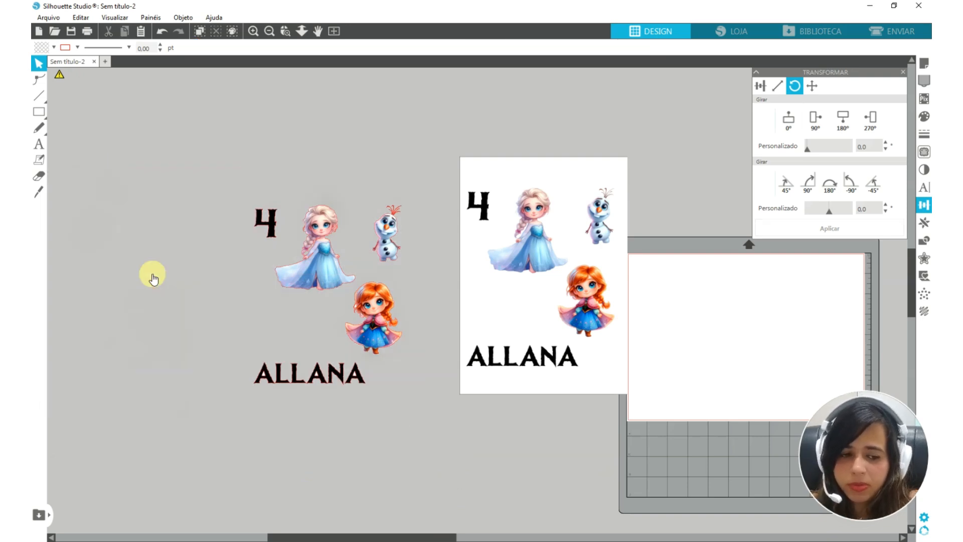
Move the number 4 away from Elsa and join all of Elsa's pieces into one compound path
left_click_drag(200, 158, 195, 231)
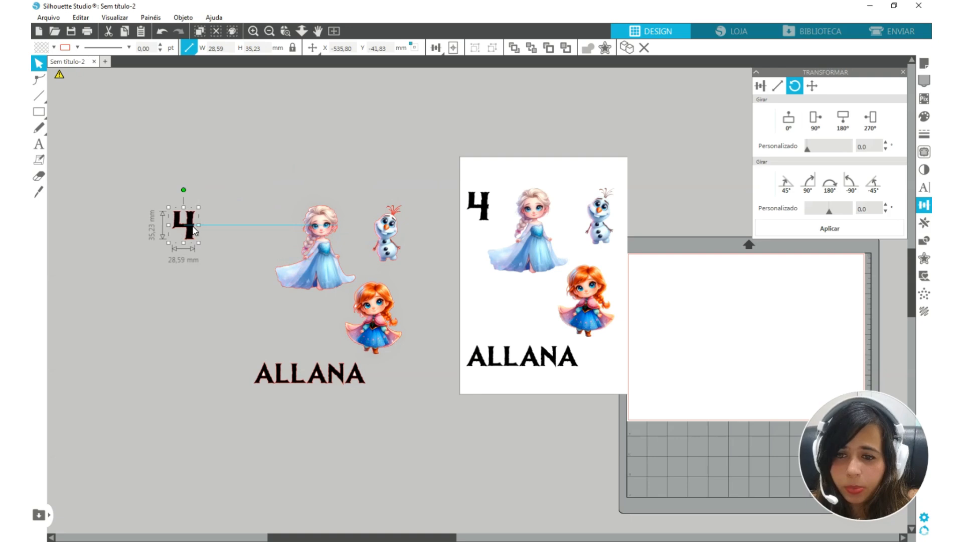
left_click(264, 207)
left_click_drag(262, 182, 342, 306)
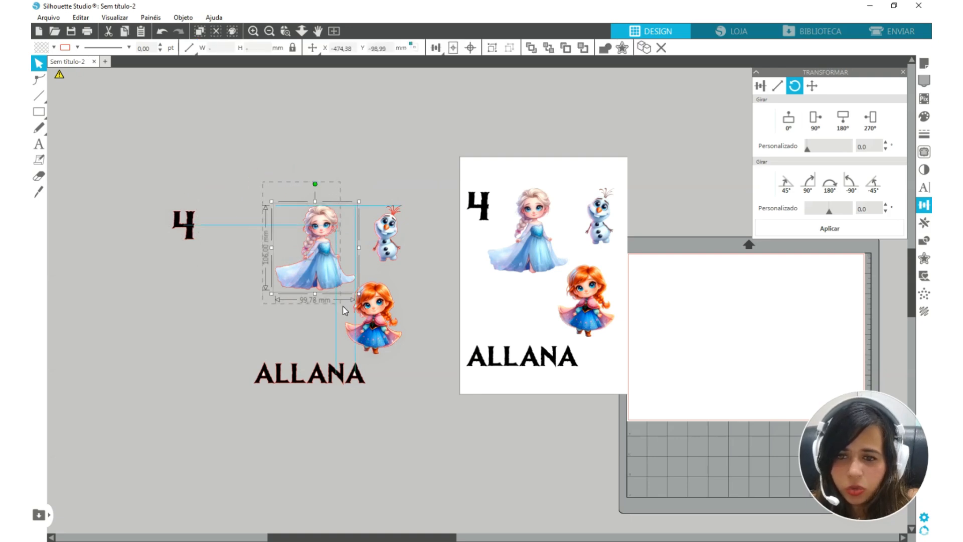
scroll(316, 231, "up", 5)
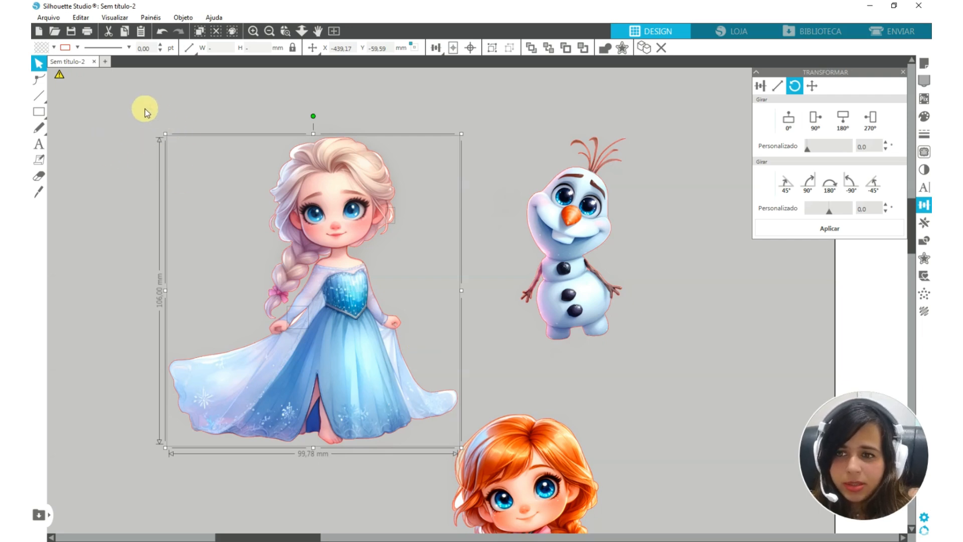
left_click_drag(139, 108, 409, 425)
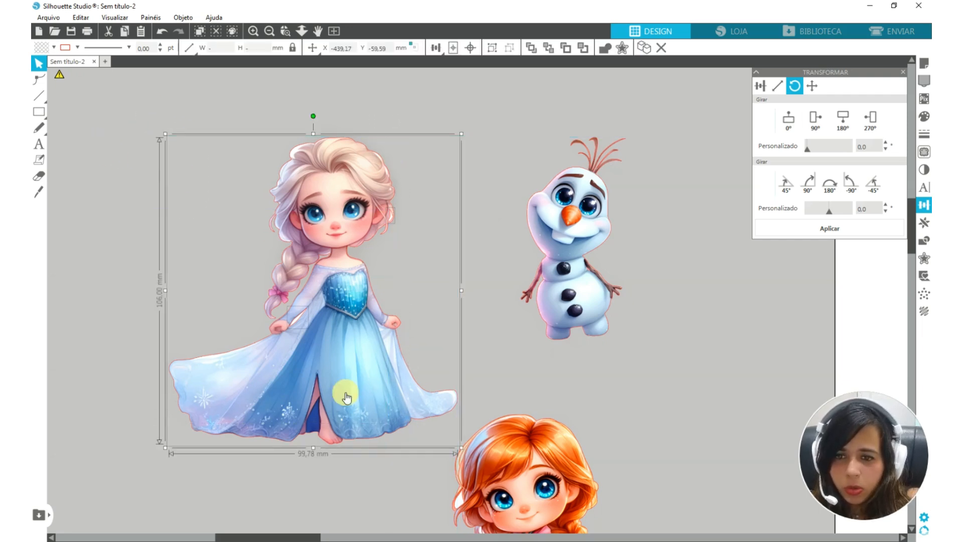
right_click(365, 378)
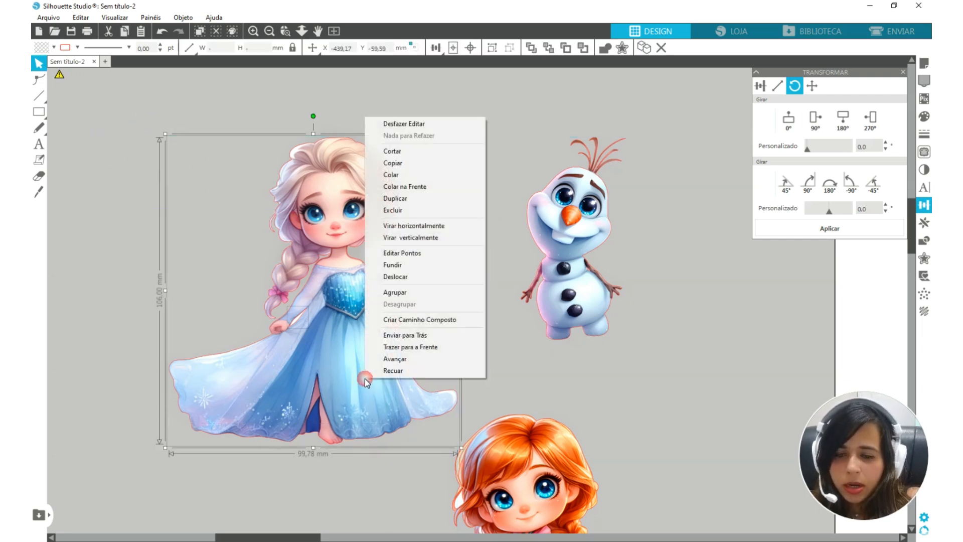
left_click(401, 319)
Select Olaf's pieces, create a compound path from Anna's pieces, and move Anna outward, clear of Elsa
left_click_drag(709, 107, 491, 378)
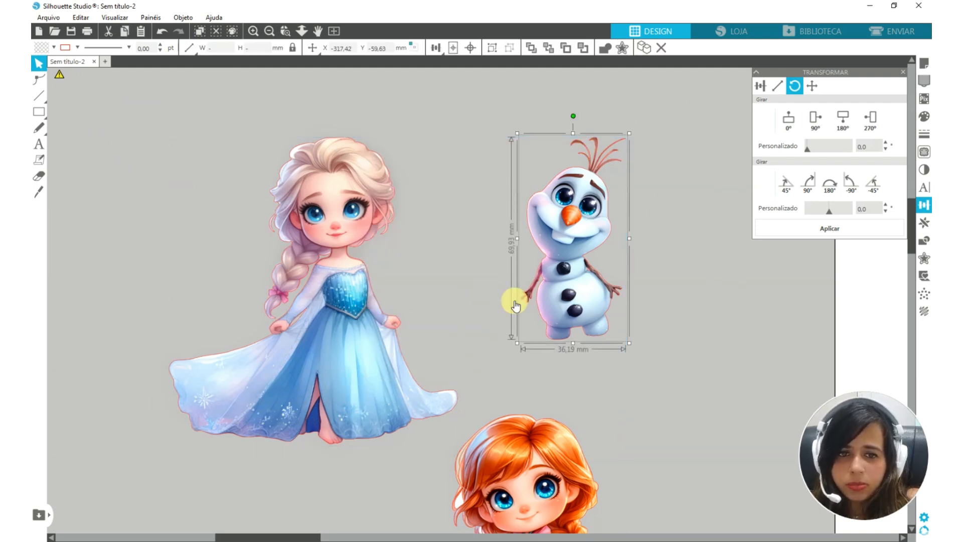
scroll(564, 319, "down", 5)
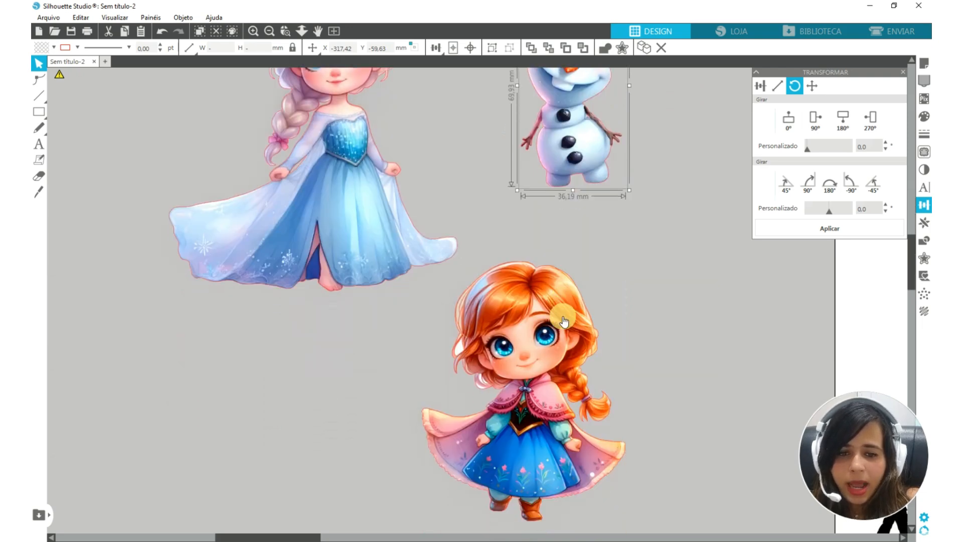
left_click_drag(708, 236, 456, 479)
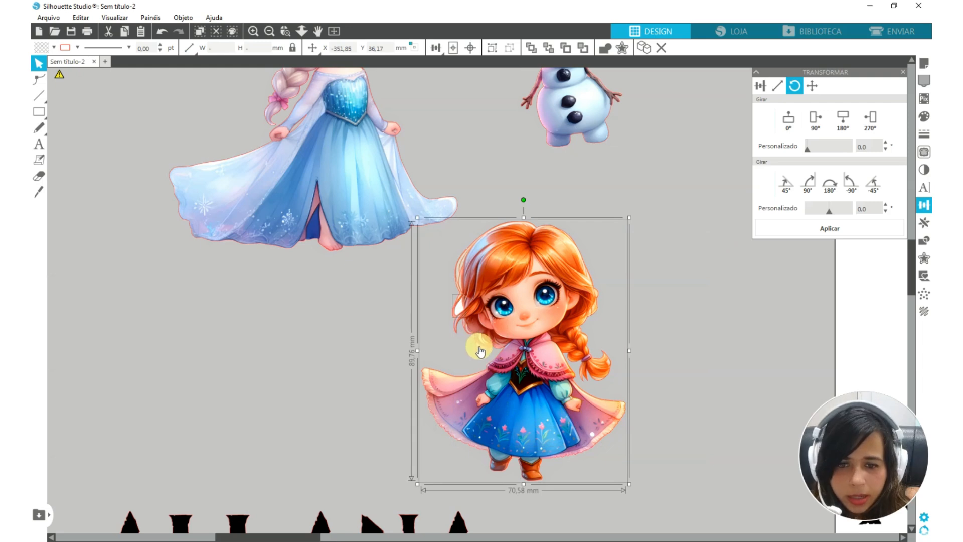
right_click(532, 331)
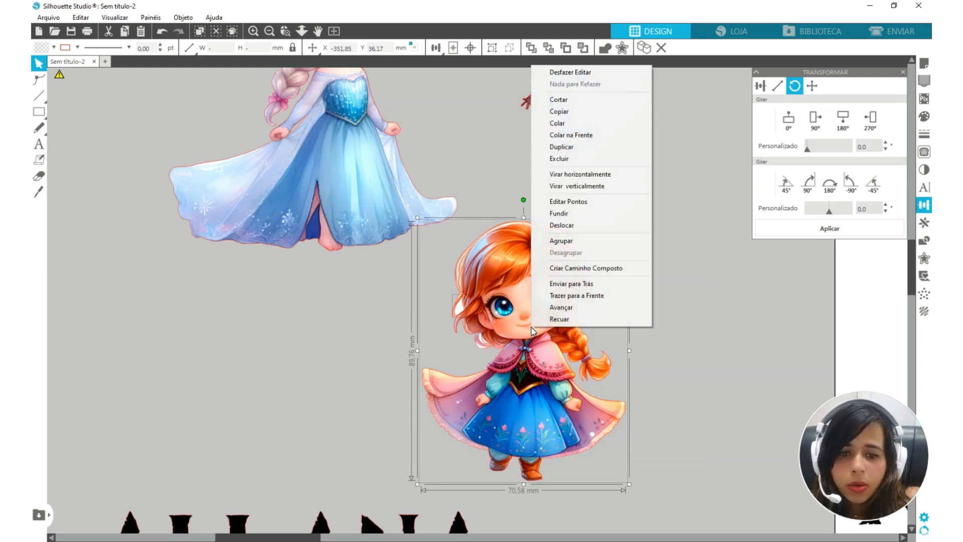
left_click(570, 271)
left_click_drag(524, 375, 644, 352)
Create a compound path from all the letters of the name and fill the lettering with white
scroll(526, 349, "down", 2)
scroll(526, 348, "down", 3)
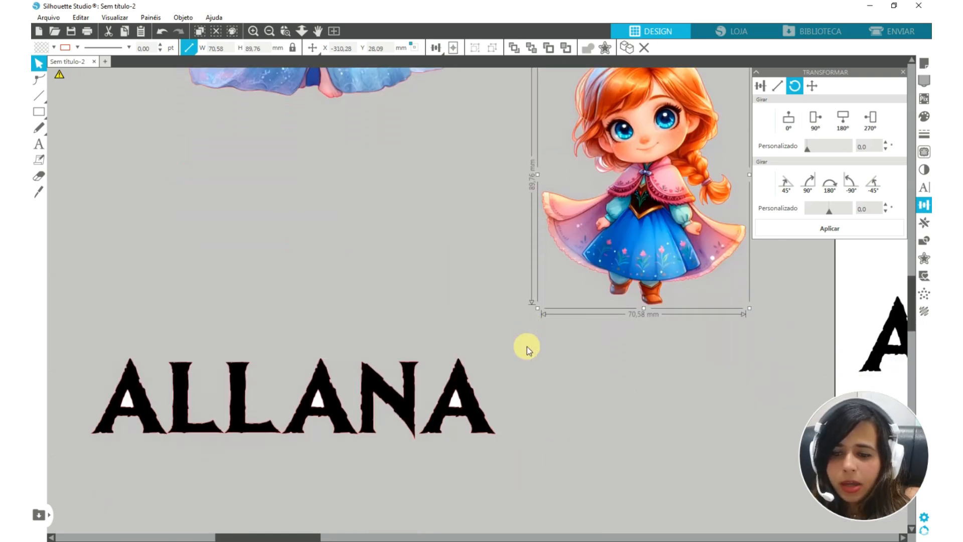
left_click_drag(98, 285, 549, 457)
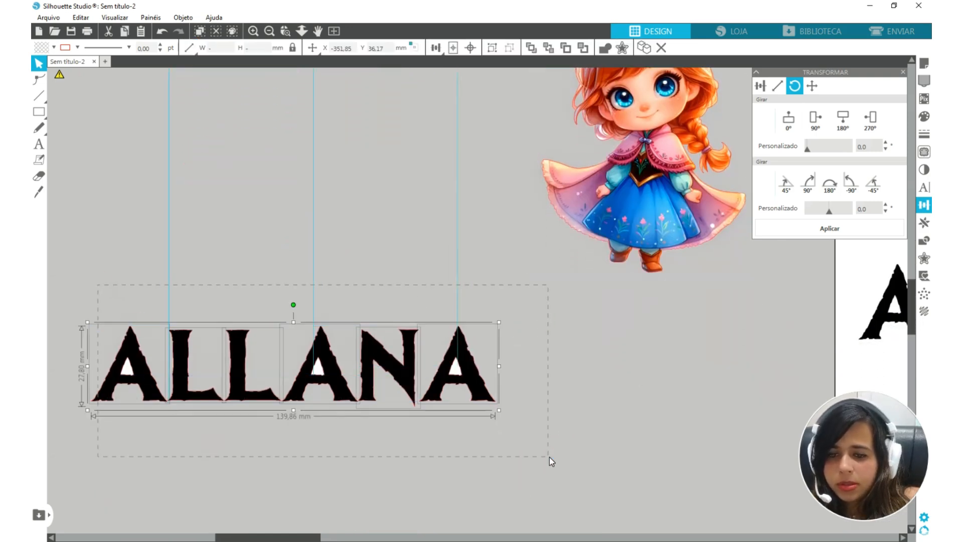
right_click(476, 385)
left_click(542, 329)
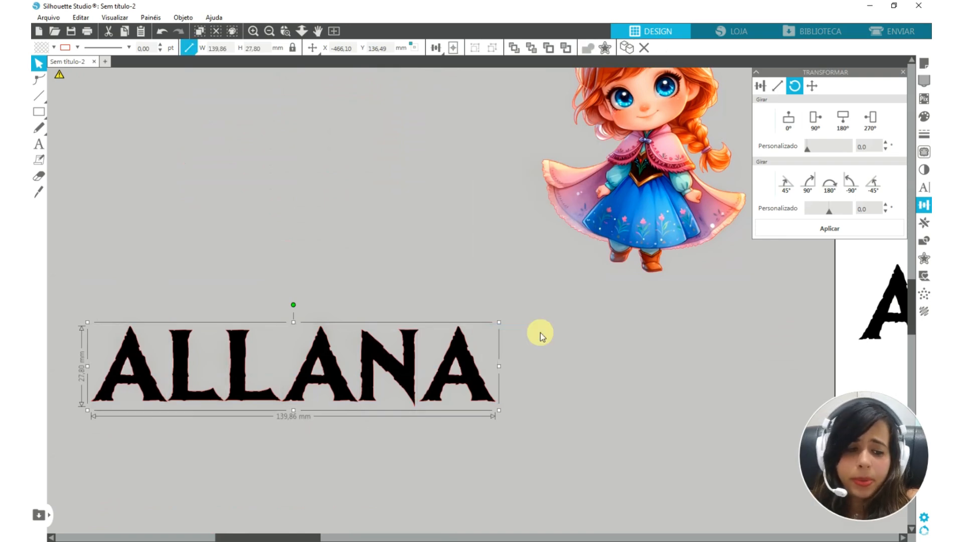
left_click(52, 47)
left_click(51, 65)
Fill the number 4 with the same white as the name and place it just above the lettering
scroll(404, 346, "down", 3)
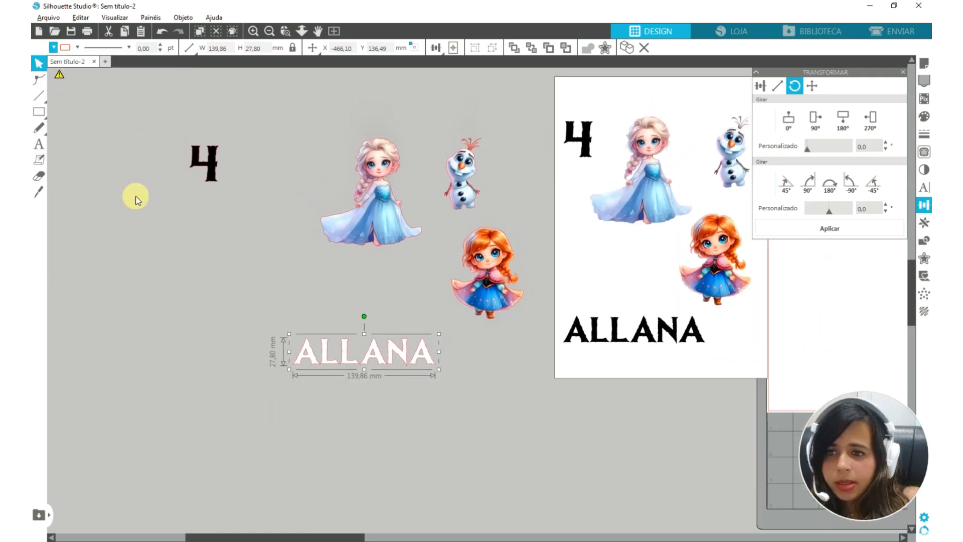
left_click(221, 160)
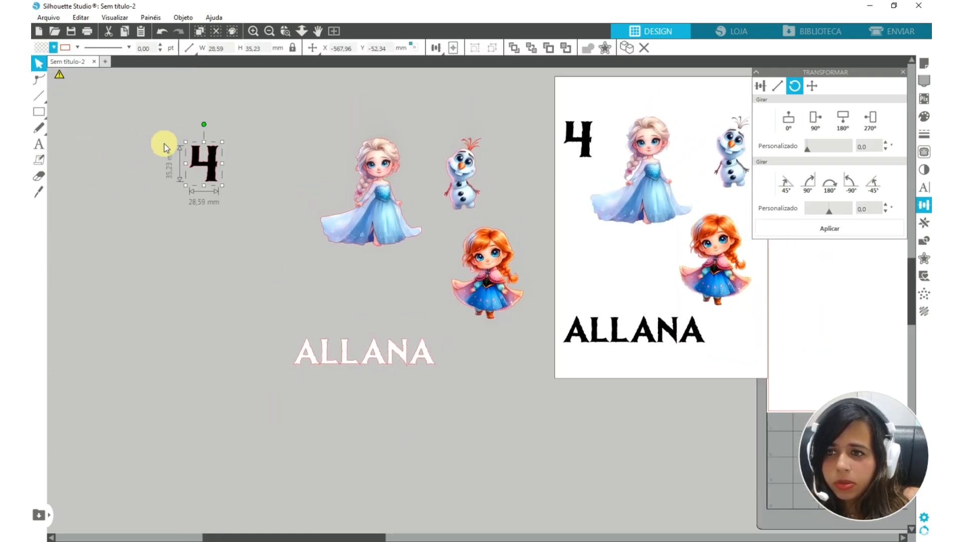
key("i")
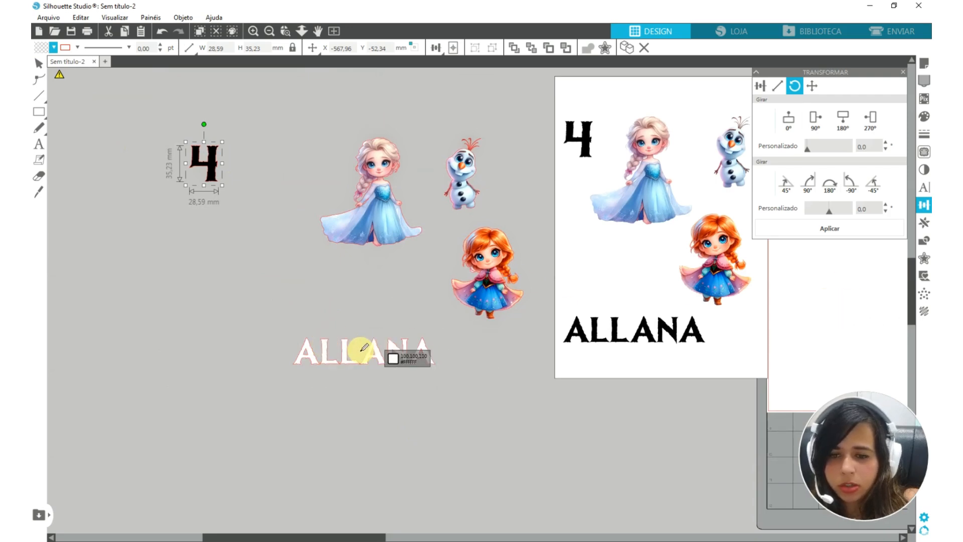
left_click(817, 287)
left_click_drag(208, 163, 363, 284)
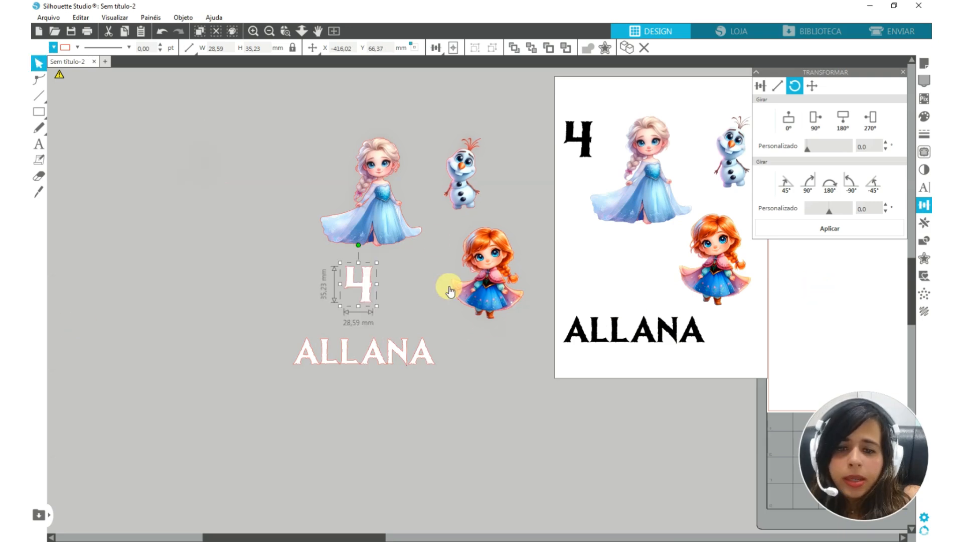
Move all the finished cutout pieces away from the artwork page and bring the page with the original pictures closer
left_click(280, 170)
left_click_drag(279, 169, 539, 377)
left_click_drag(365, 284, 141, 270)
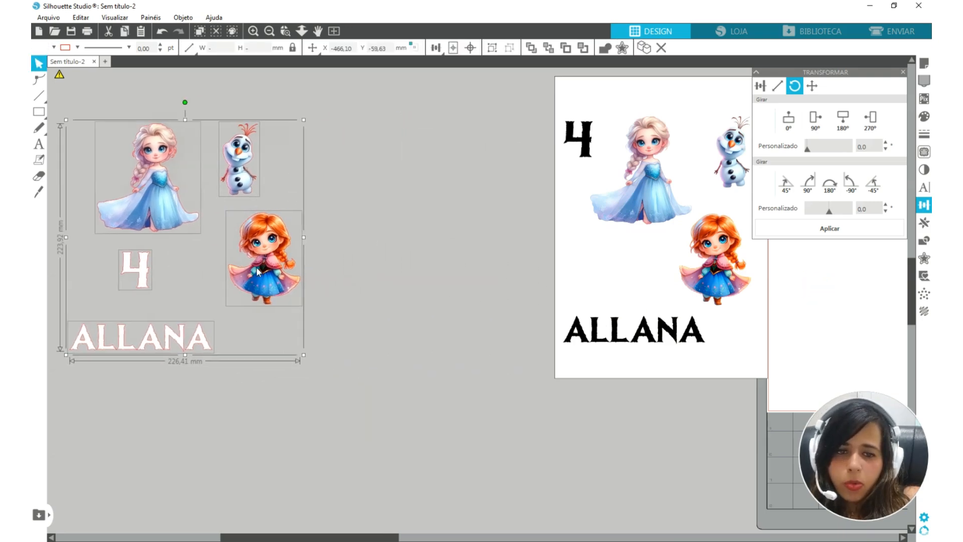
left_click_drag(594, 281, 521, 309)
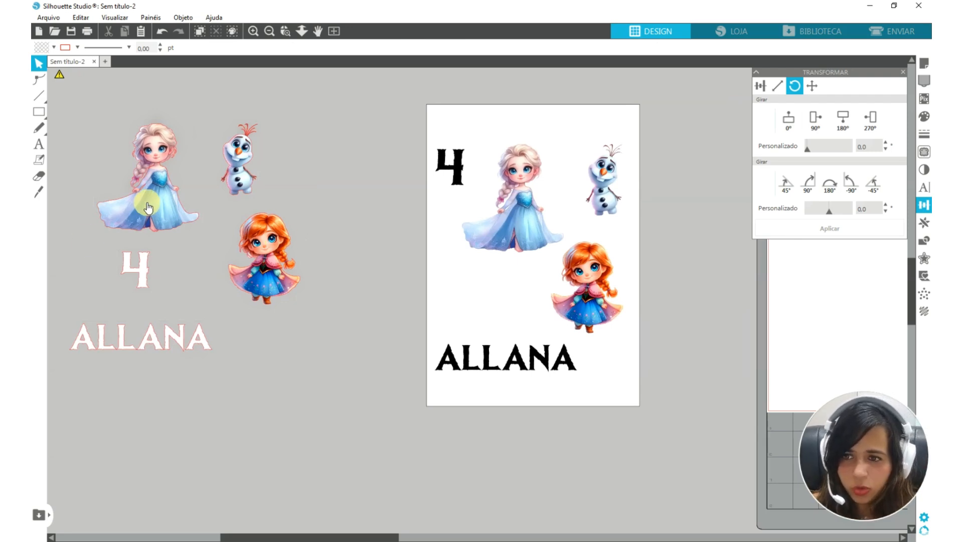
left_click(609, 239)
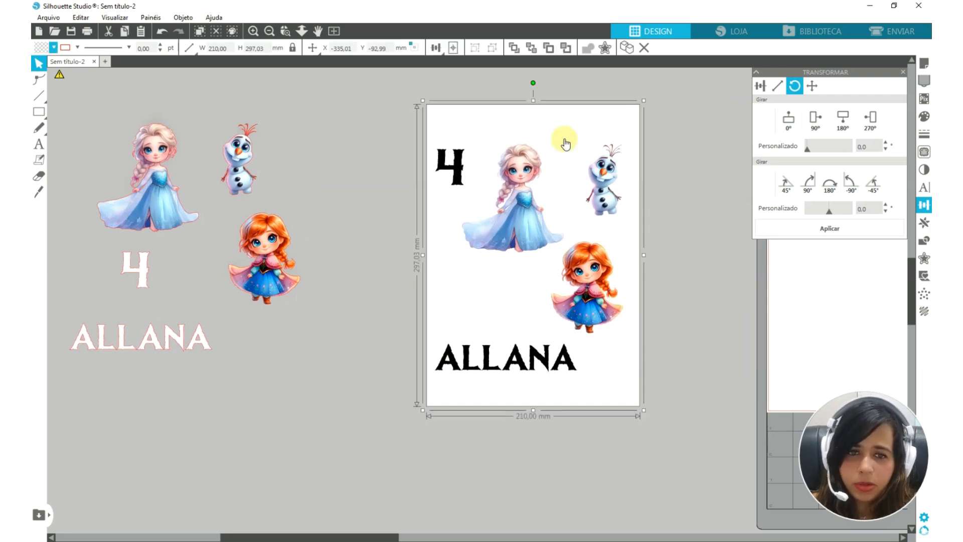
Trace and detach the number 4 on the artwork page with a 100% threshold, and move it outside the page
scroll(564, 142, "up", 2)
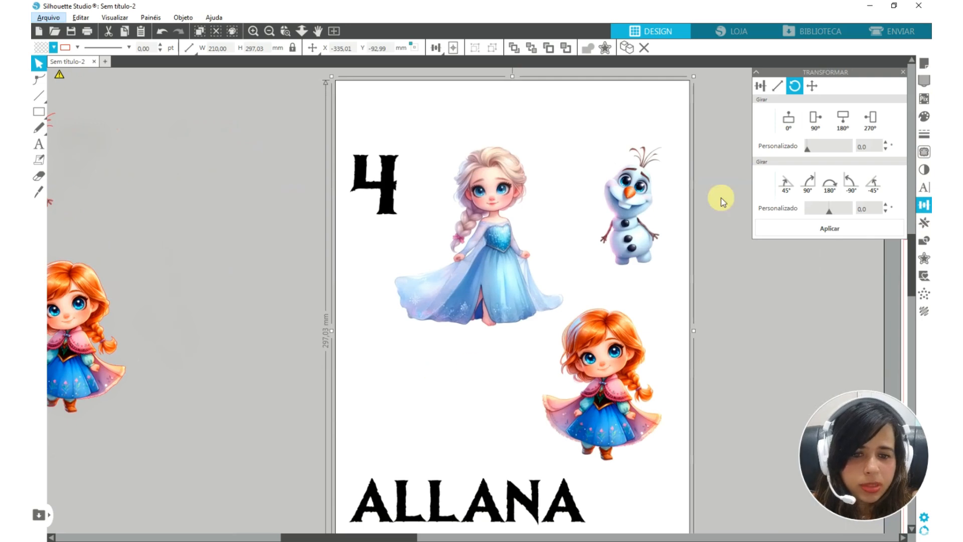
left_click(924, 152)
left_click(846, 125)
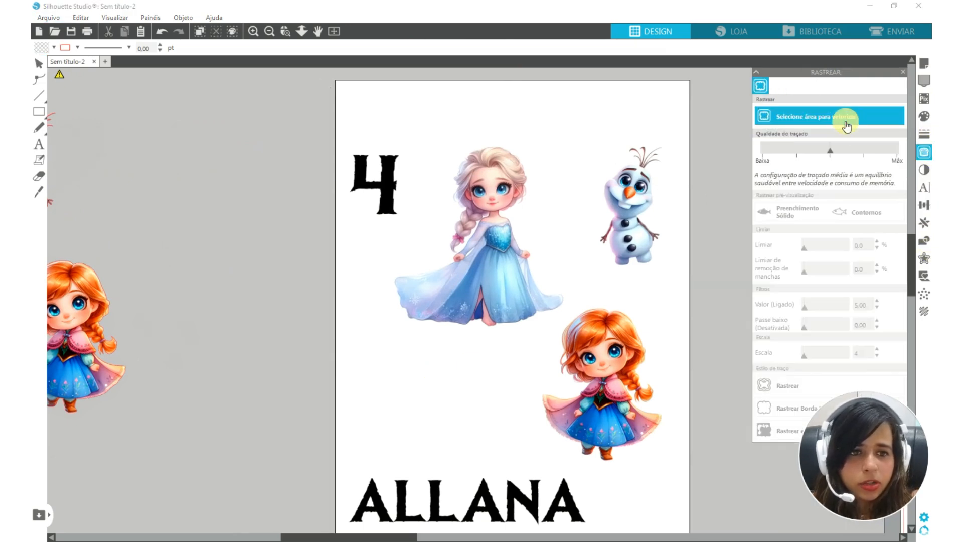
left_click_drag(339, 134, 426, 240)
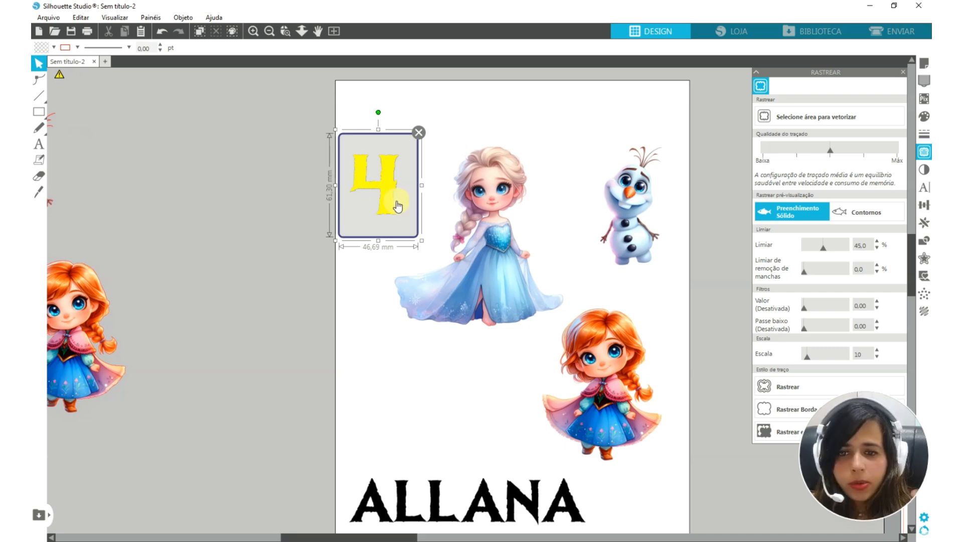
left_click_drag(822, 253, 842, 254)
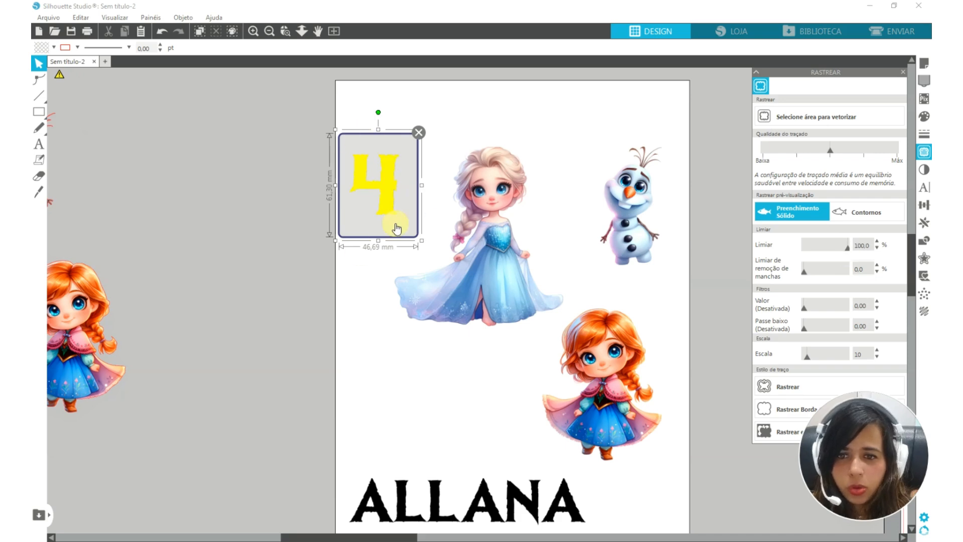
left_click(779, 436)
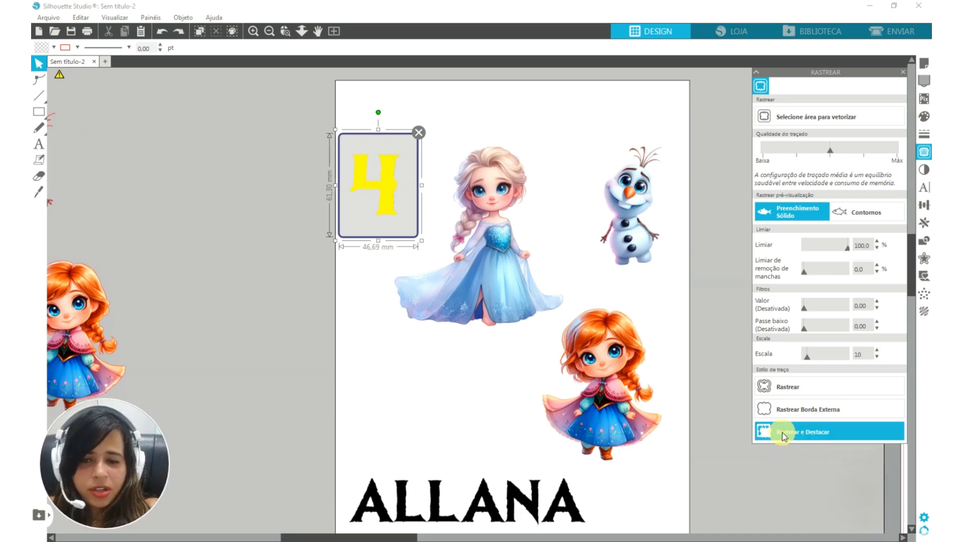
left_click_drag(269, 198, 231, 184)
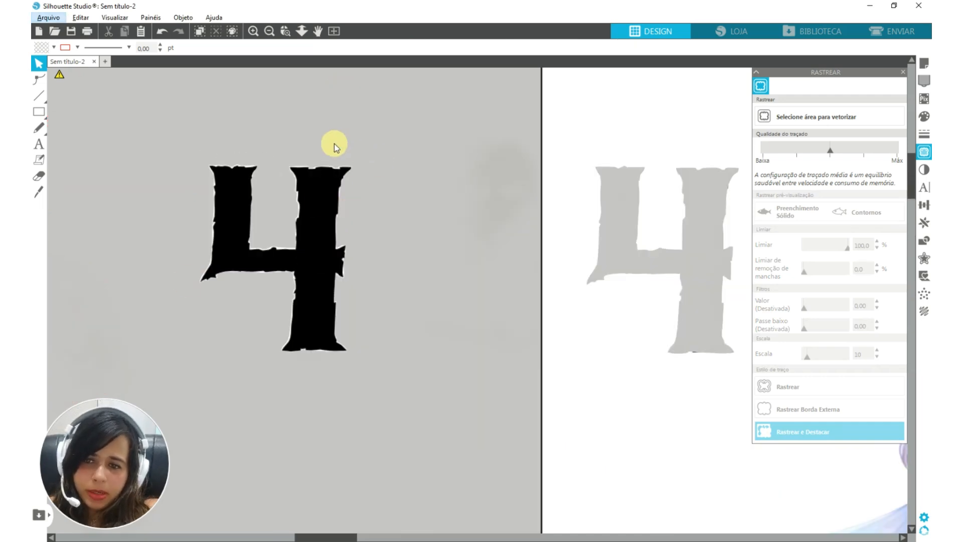
Fill the newly detached number 4 with white
left_click(297, 200)
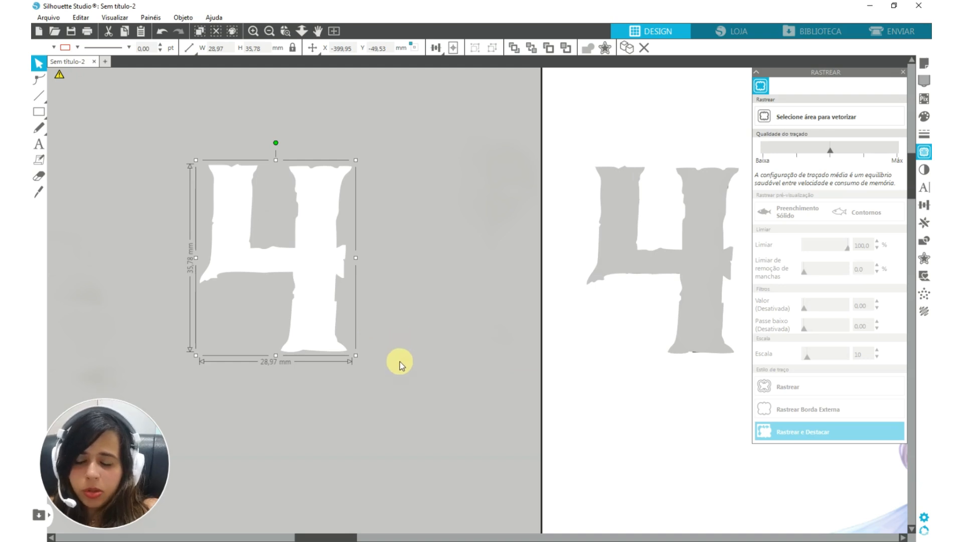
scroll(351, 361, "down", 3)
scroll(323, 329, "down", 3)
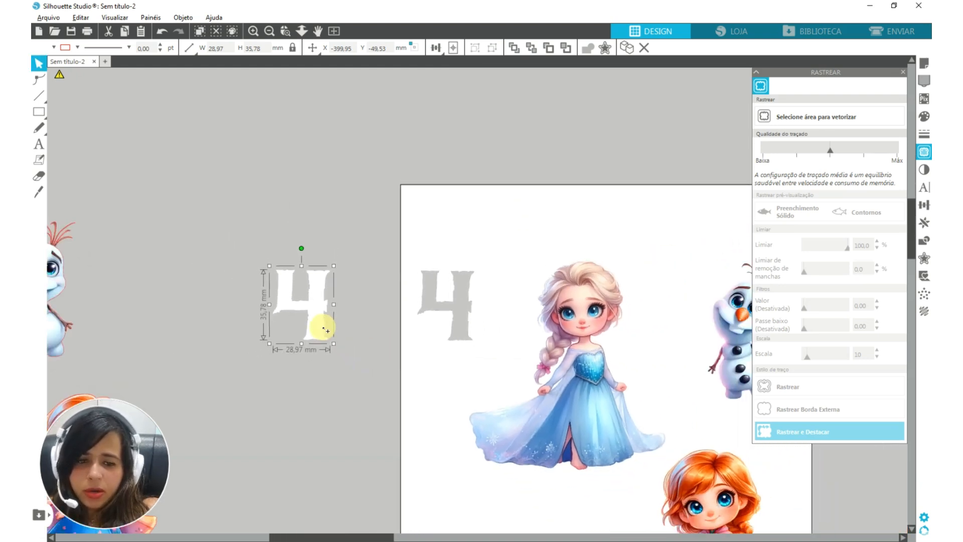
Trace and detach Elsa with a tight trace area and a 100% threshold, and move her outside the page
scroll(572, 401, "up", 5)
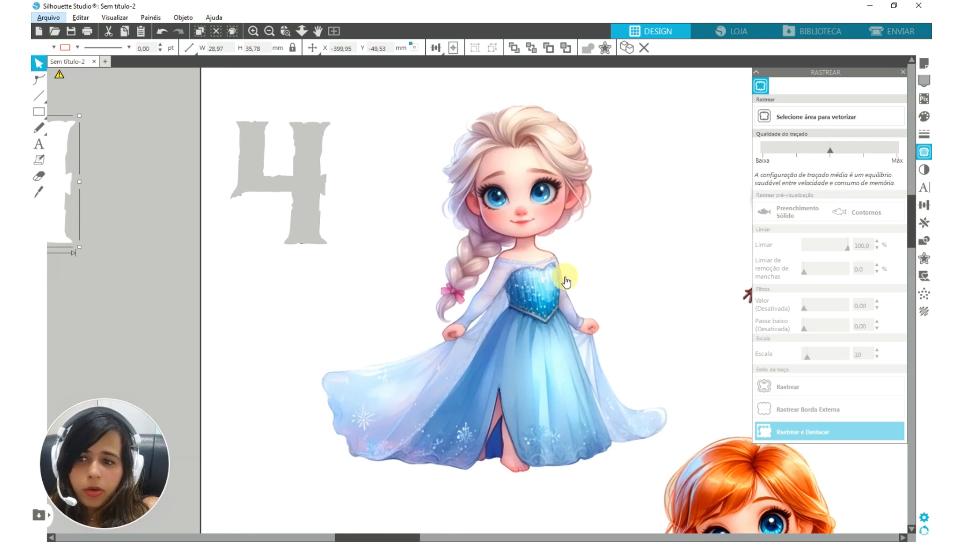
mouse_move(556, 288)
left_mouse_down()
mouse_move(513, 281)
mouse_move(572, 279)
left_mouse_up()
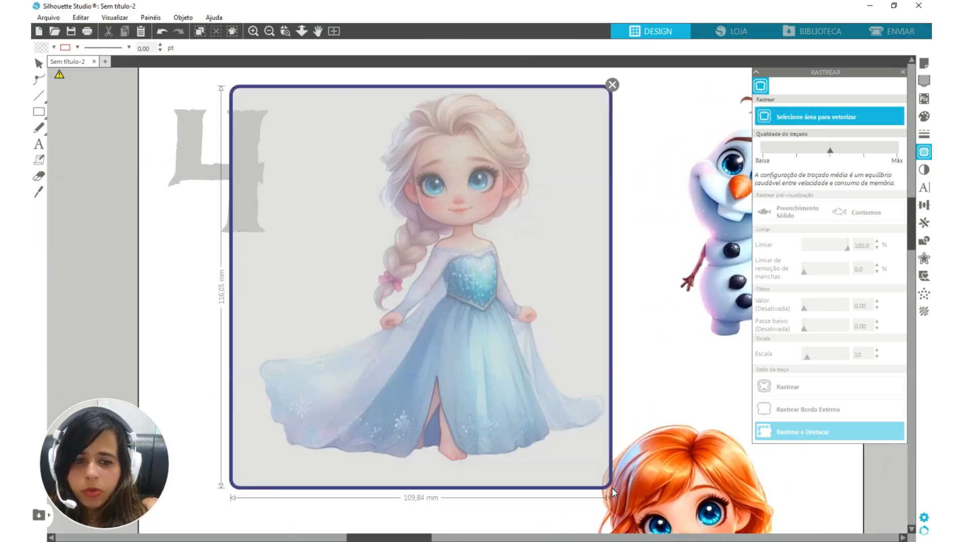
left_click_drag(612, 494, 610, 474)
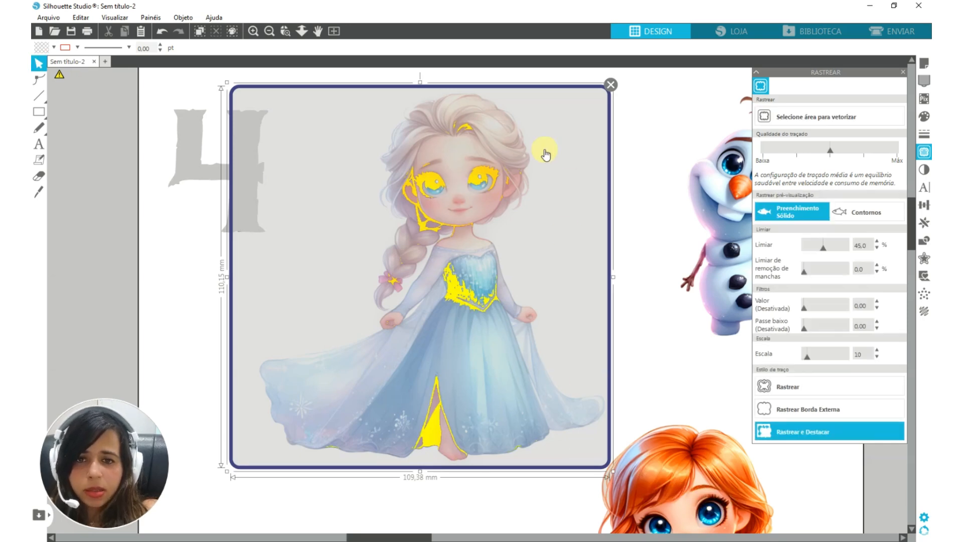
left_click_drag(227, 277, 254, 281)
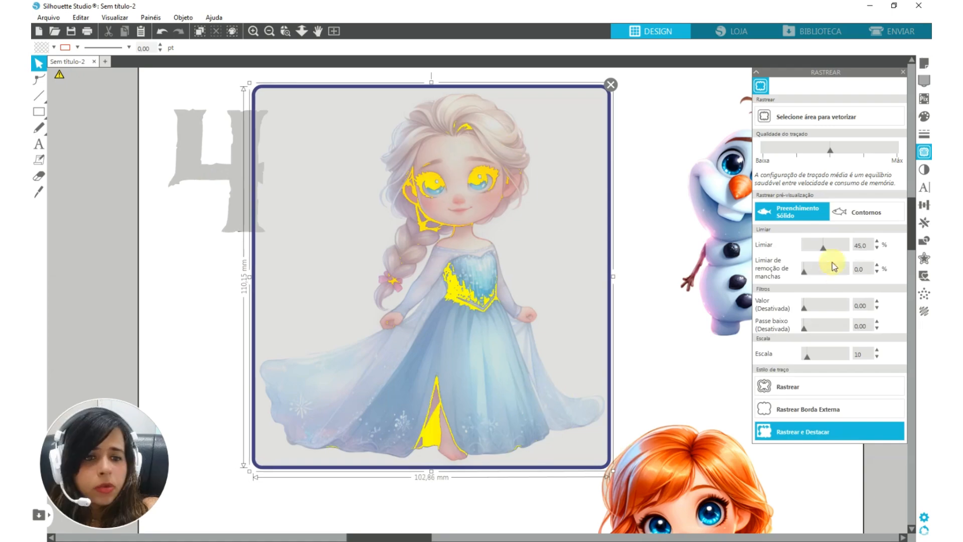
left_click_drag(825, 251, 847, 251)
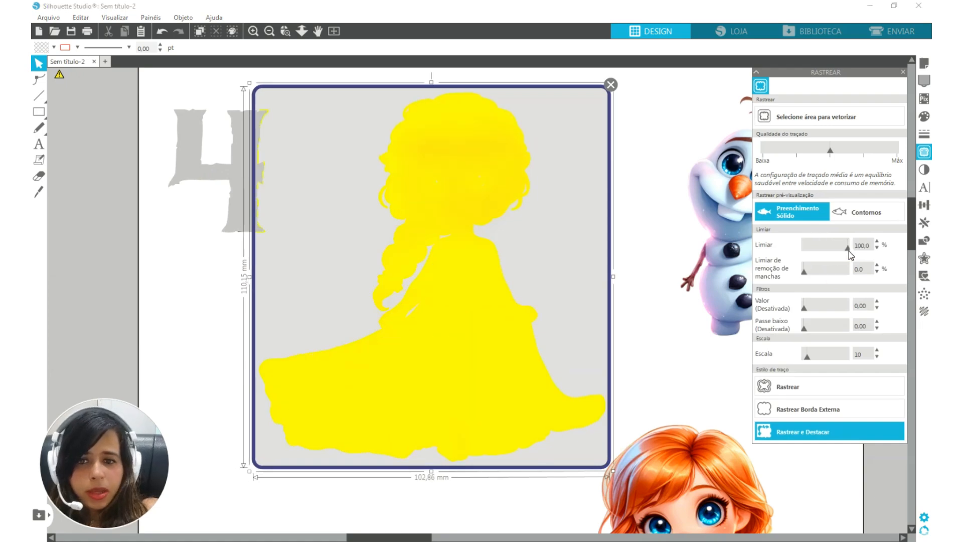
left_click(792, 434)
scroll(301, 99, "up", 5)
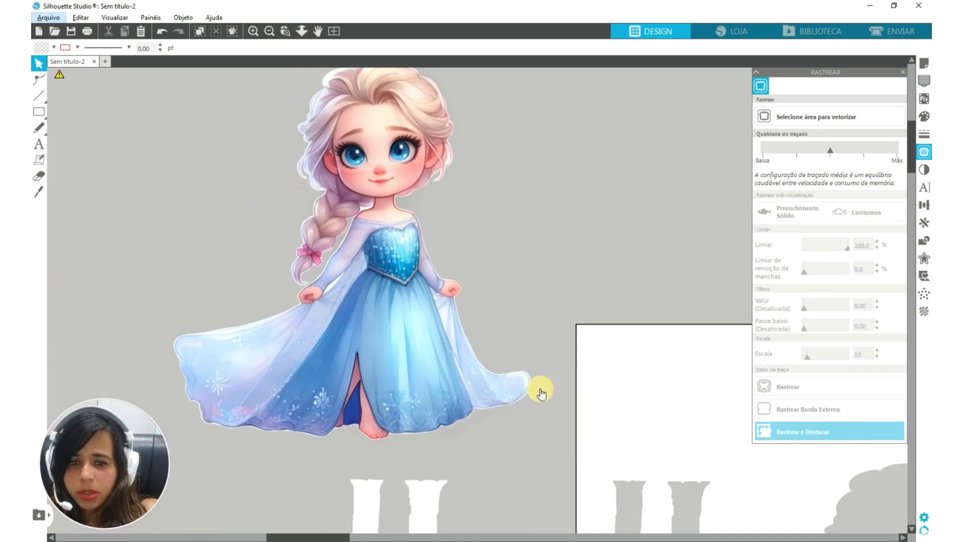
Give the detached Elsa a red outline and create a 0.50 mm internal offset with square corners
left_click(404, 269)
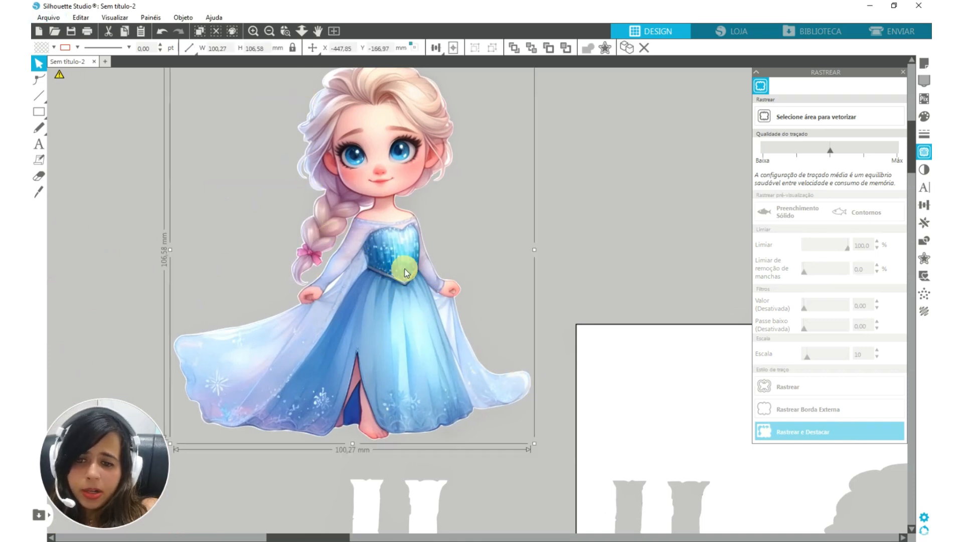
left_click(77, 49)
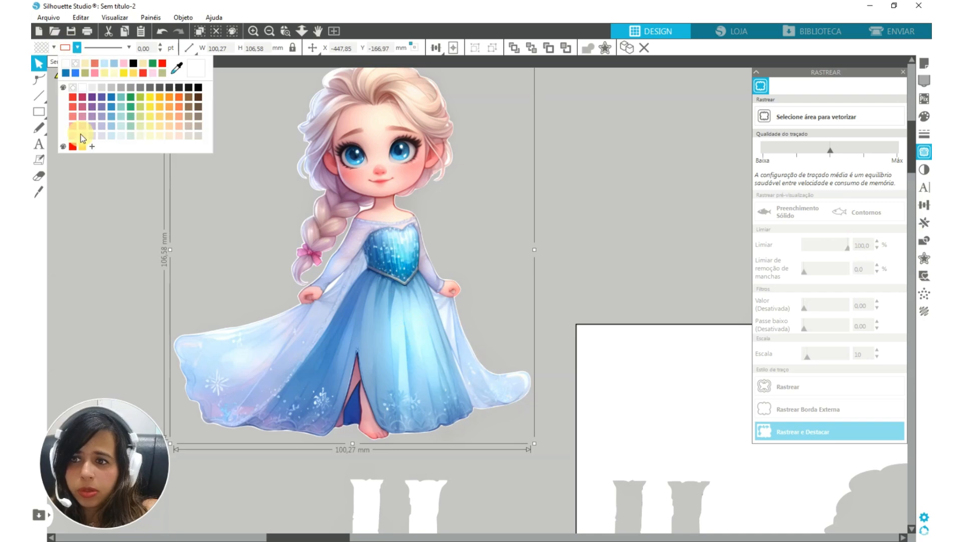
left_click(81, 133)
left_click(924, 258)
left_click(799, 111)
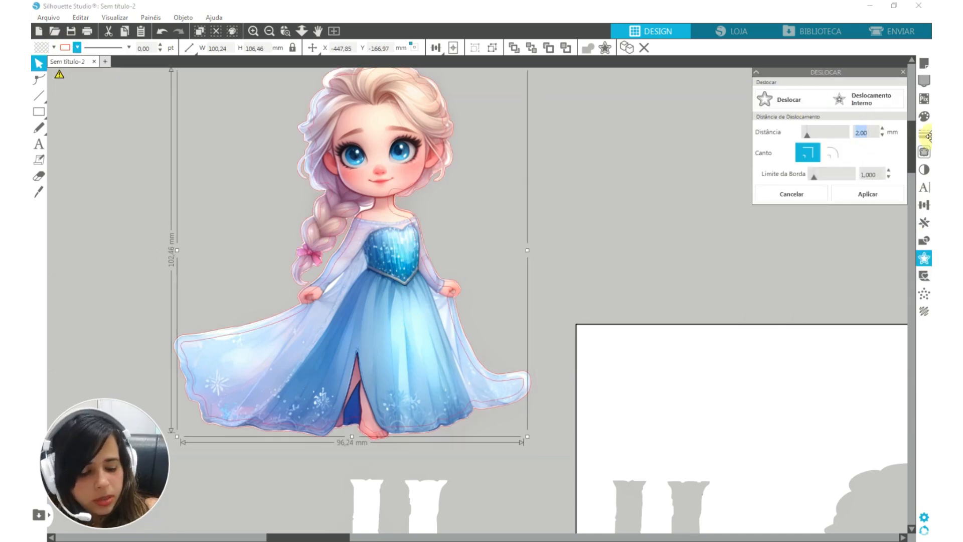
key("Return")
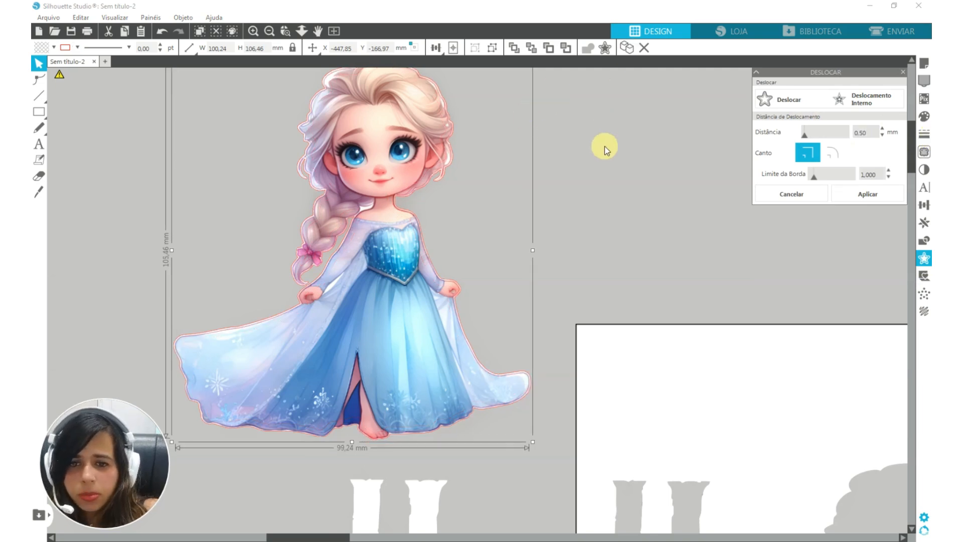
Select Elsa together with her internal offset line and crop the picture to that contour
left_click_drag(577, 163, 334, 206)
left_click(631, 182)
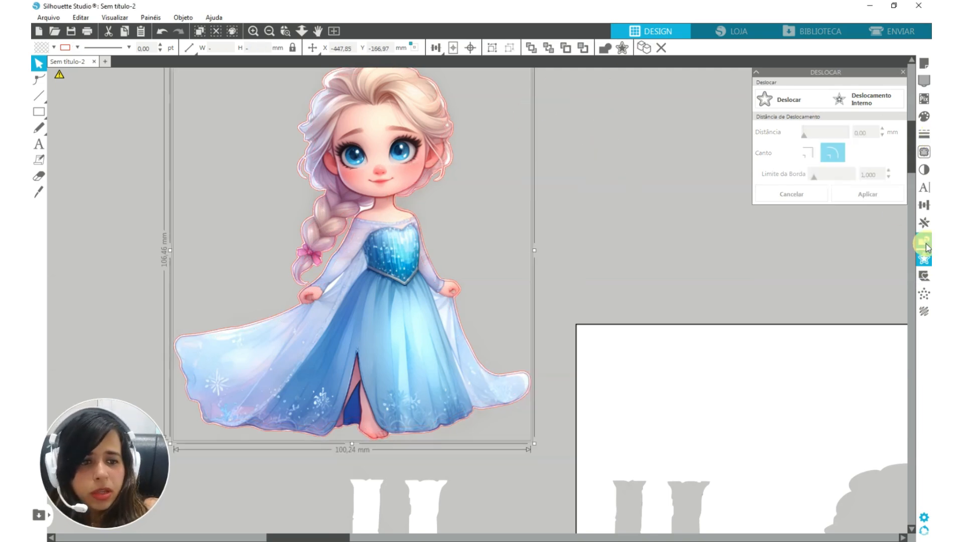
left_click(926, 245)
left_click(863, 140)
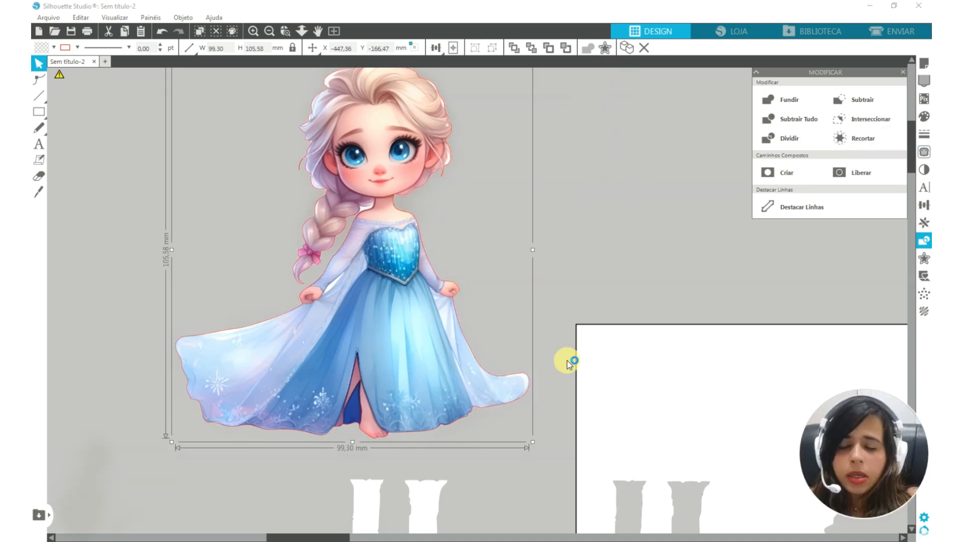
scroll(449, 289, "down", 5)
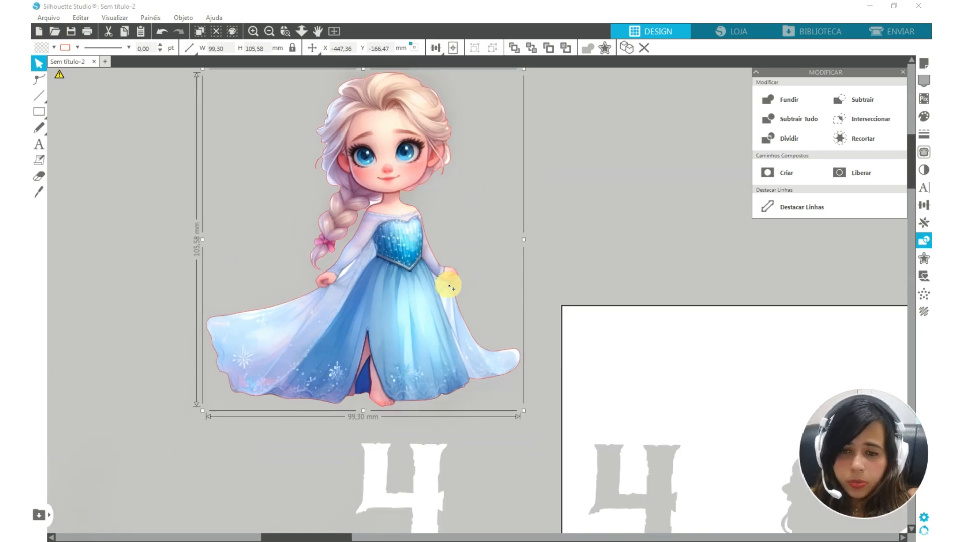
scroll(451, 288, "down", 1)
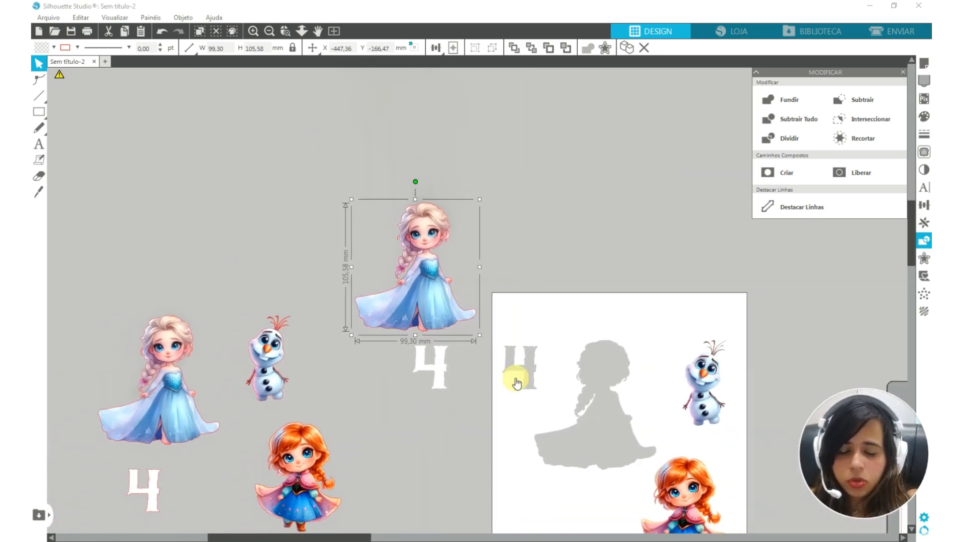
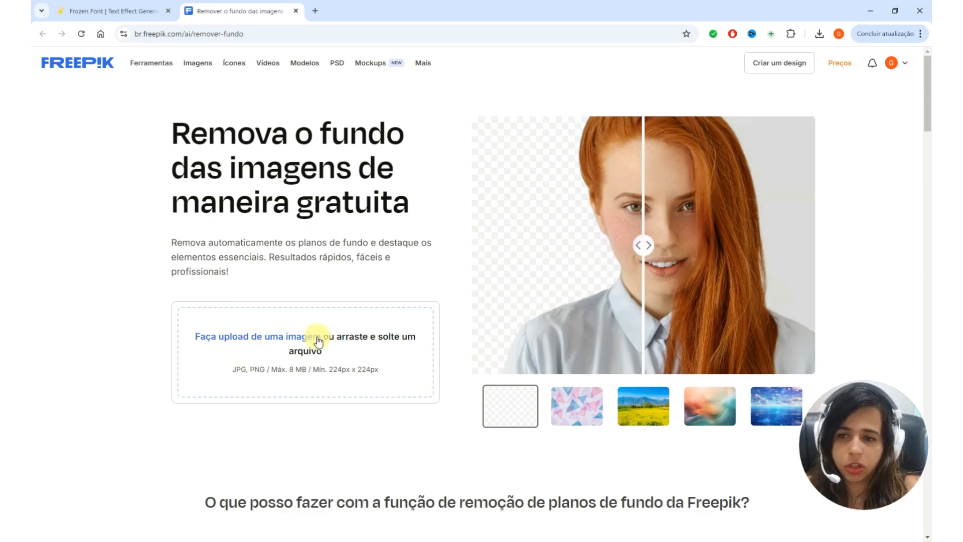
Upload 4.png to the Freepik background remover and compare the cut-out result with the original image
left_click(267, 347)
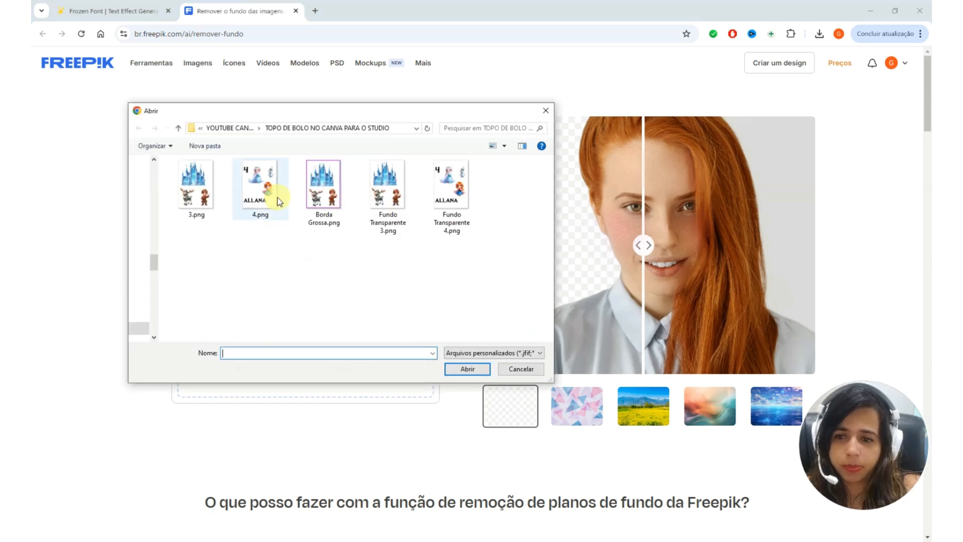
left_click(278, 197)
left_click(454, 369)
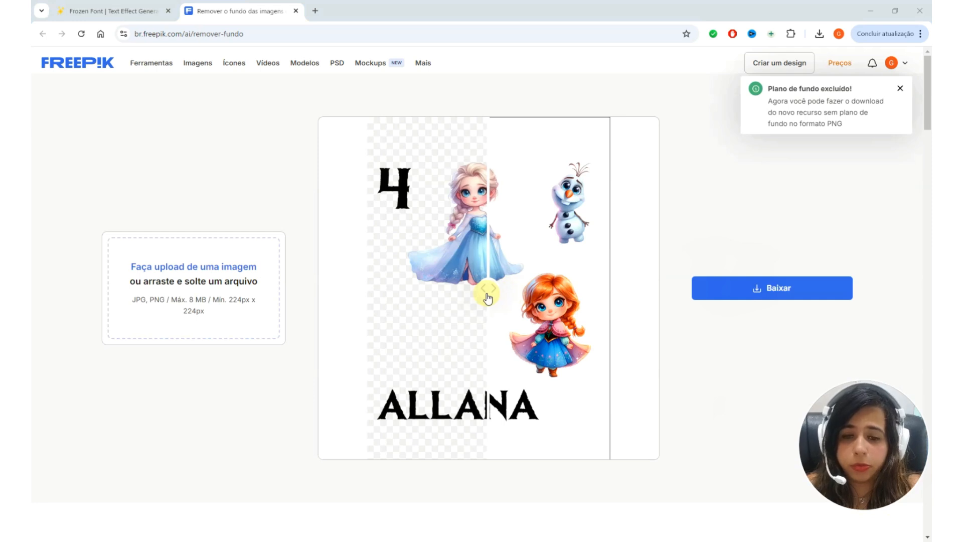
left_click_drag(487, 294, 353, 296)
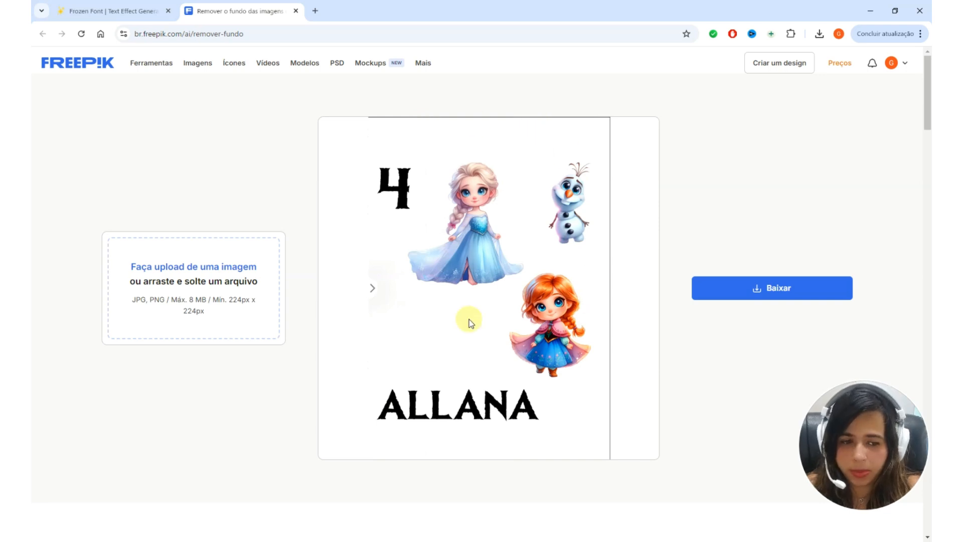
left_click_drag(366, 286, 454, 296)
Download the background-free picture as Freepik and bring Freepik.png from the project folder into Silhouette Studio
left_click(776, 290)
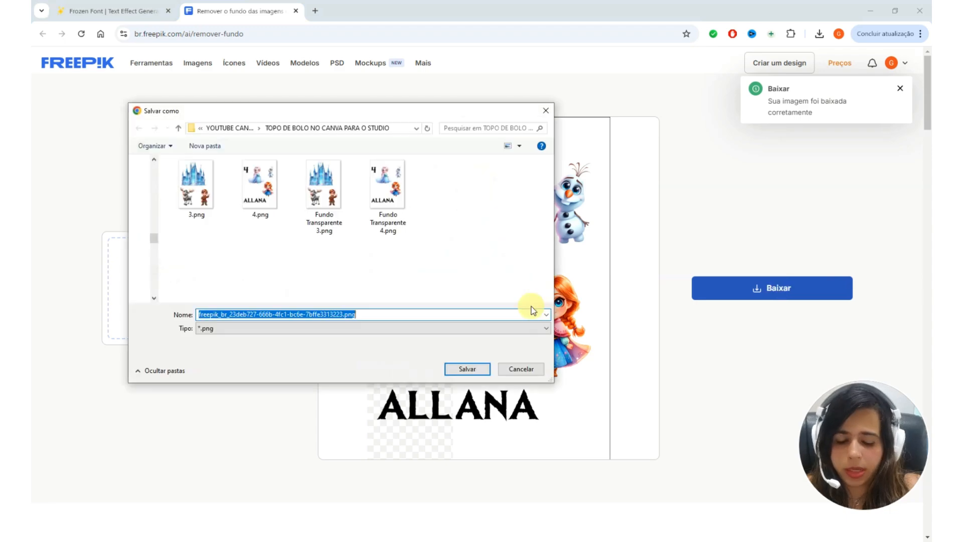
type("Freepik")
key("Return")
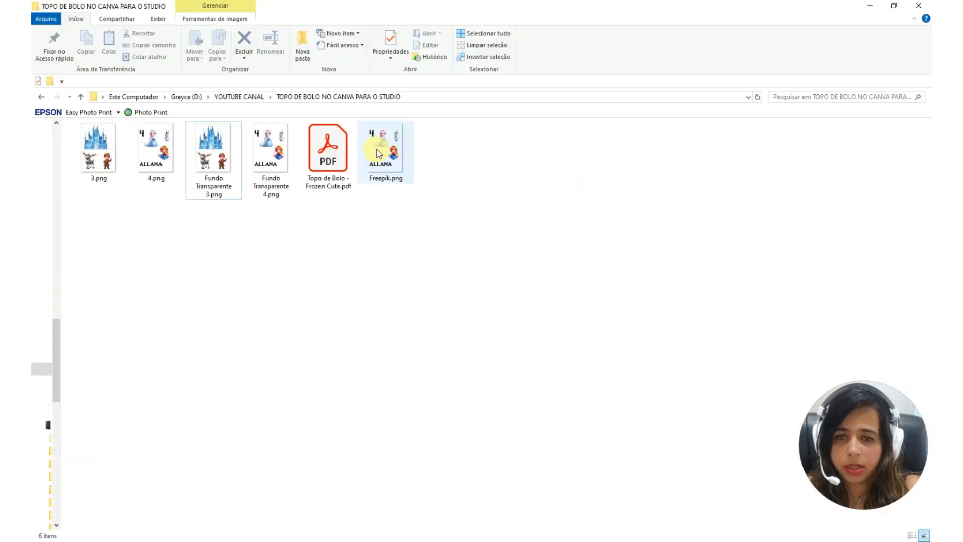
left_click_drag(378, 153, 329, 203)
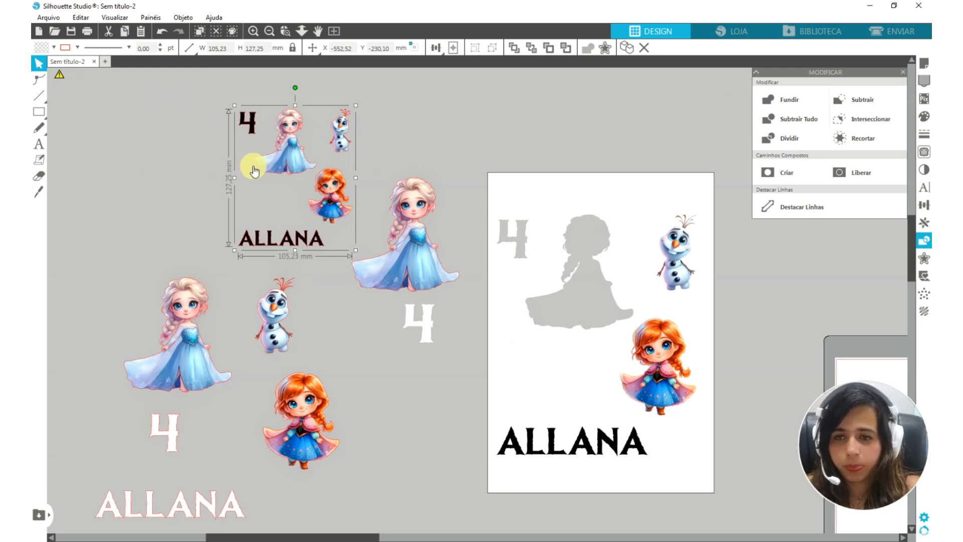
Try scaling the imported Freepik artwork to a width of 210 mm
left_click(219, 48)
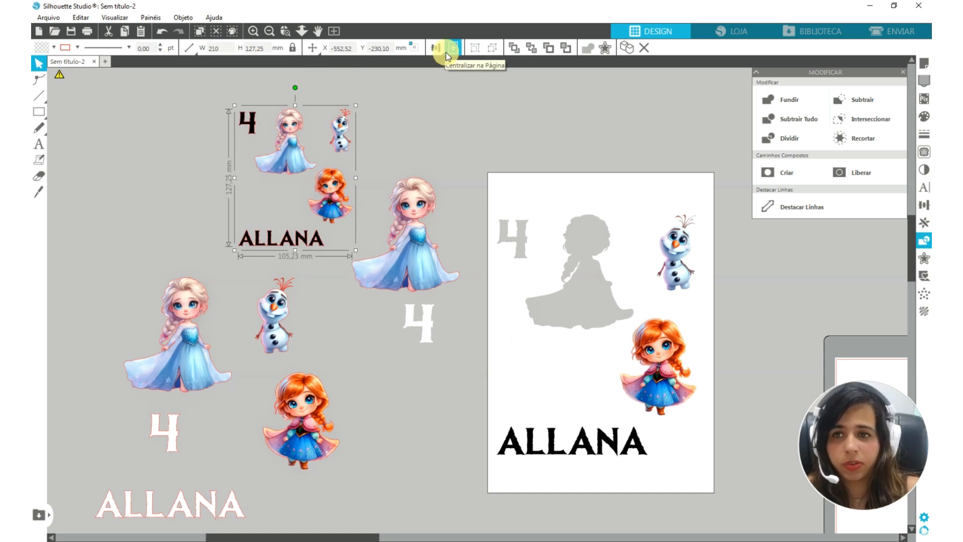
key("Return")
left_click_drag(418, 290, 302, 196)
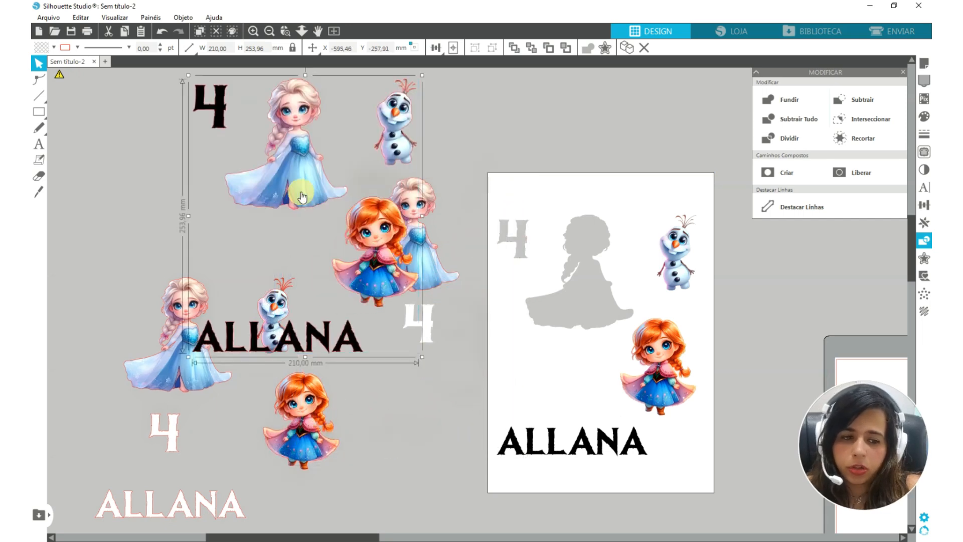
key("ctrl+z")
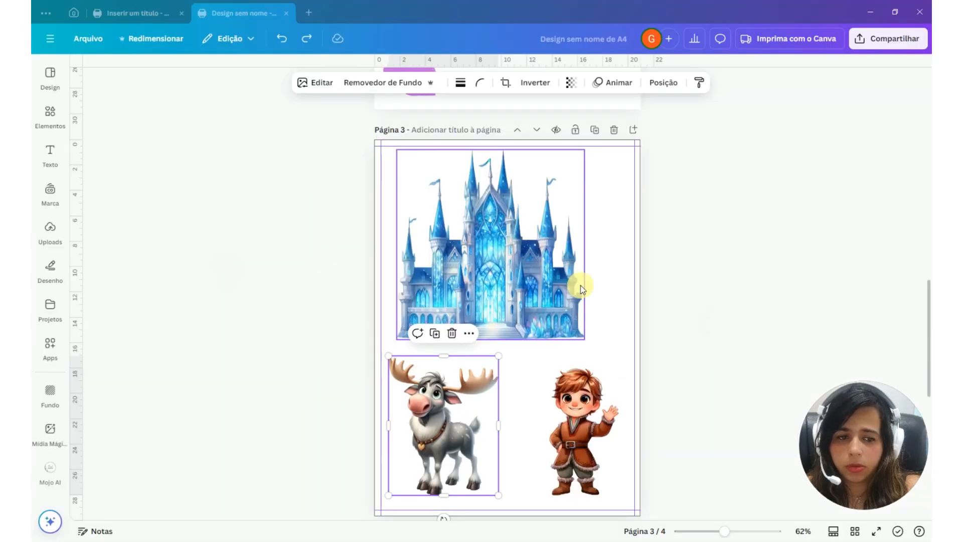
Switch to Canva, group all the elements on page 4, and check the group's width in the position settings
scroll(581, 289, "down", 8)
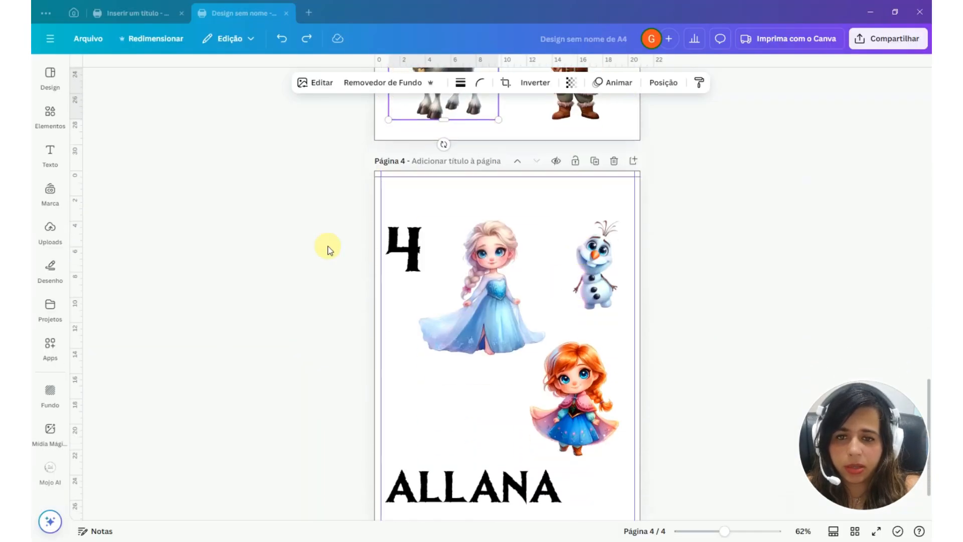
left_click_drag(283, 238, 633, 509)
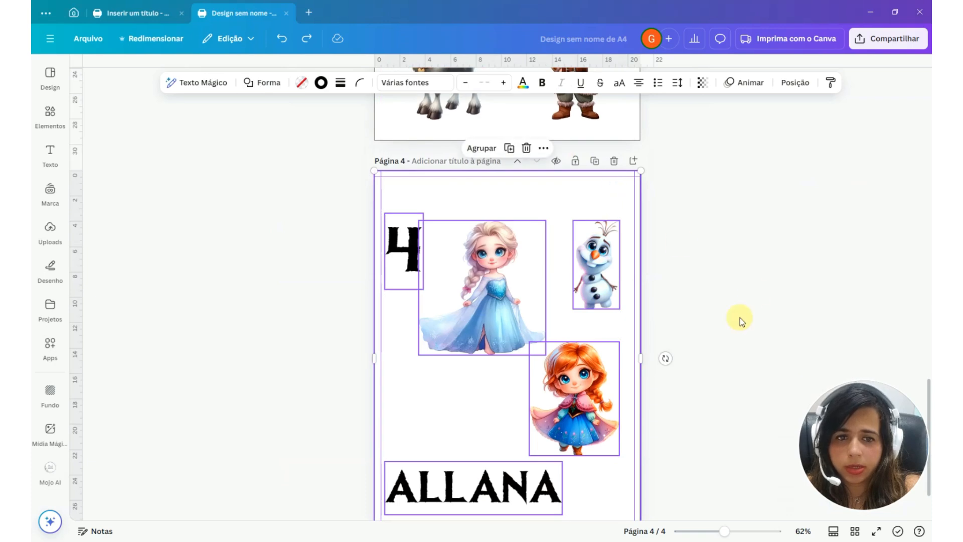
scroll(557, 191, "down", 2)
left_click(471, 122)
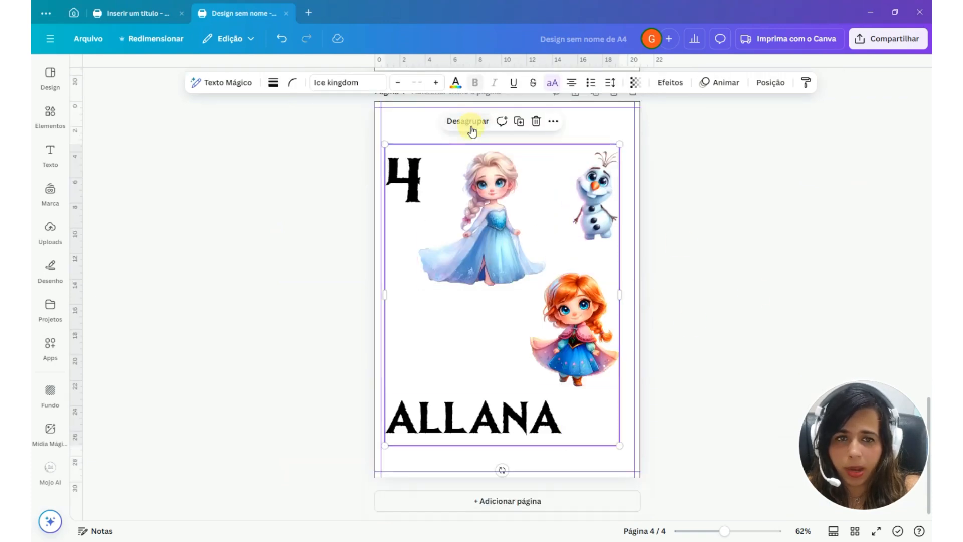
left_click(771, 83)
left_click(128, 111)
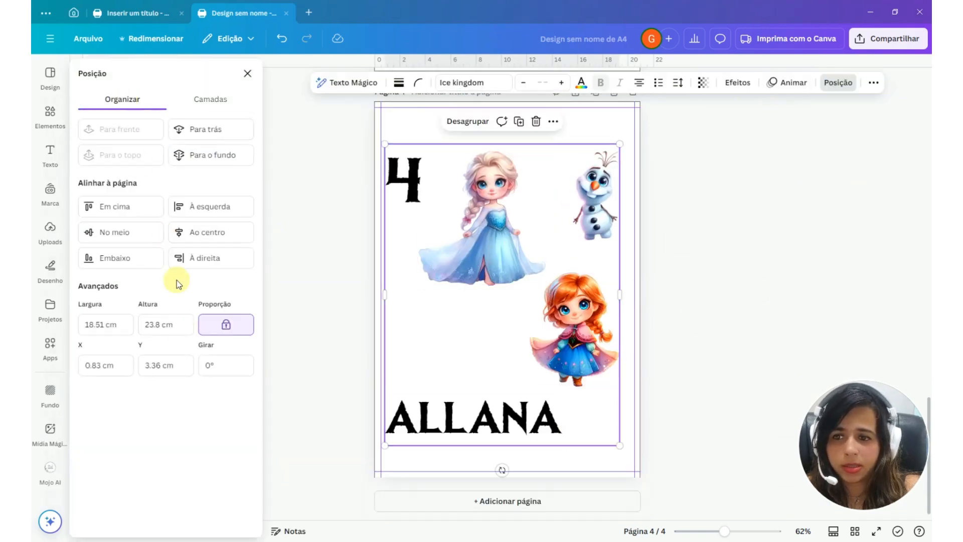
left_click(96, 324)
left_click(108, 326)
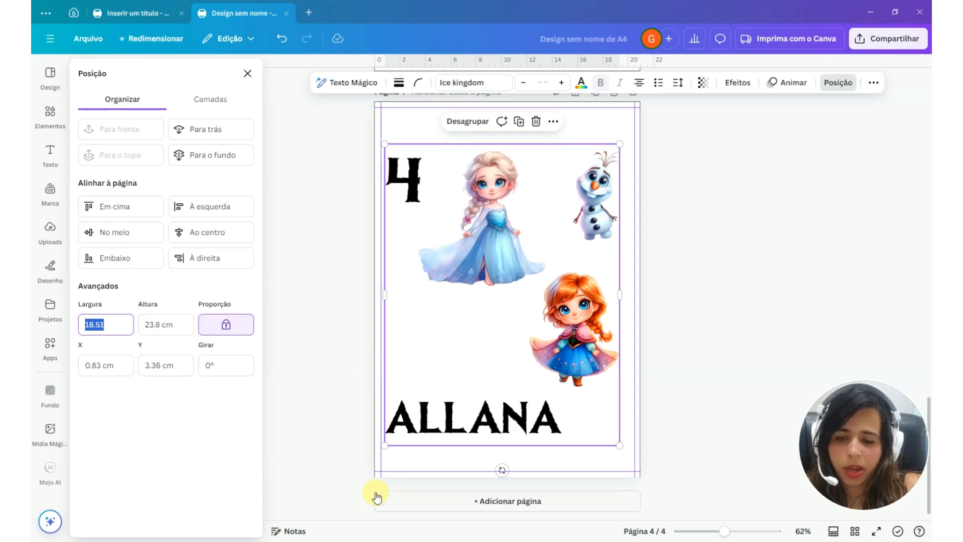
Switch back to Silhouette Studio and set the imported artwork's width to 185,1 mm with its proportions kept
left_click(260, 540)
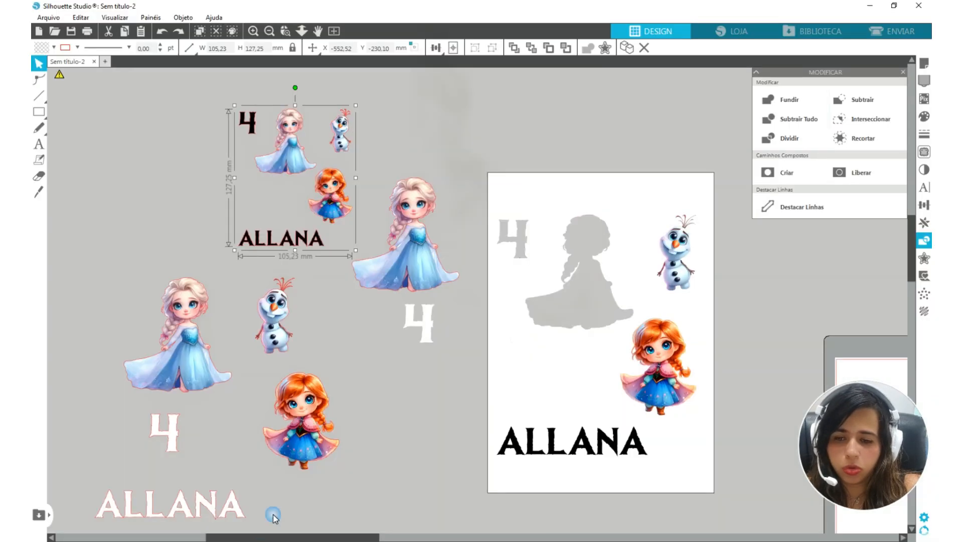
type("185")
left_click(190, 48)
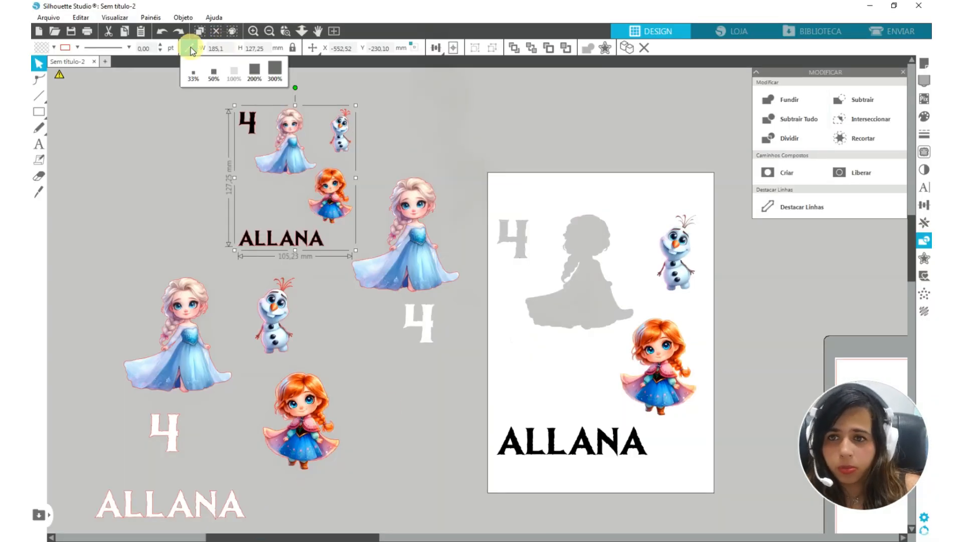
type(",1")
key("Return")
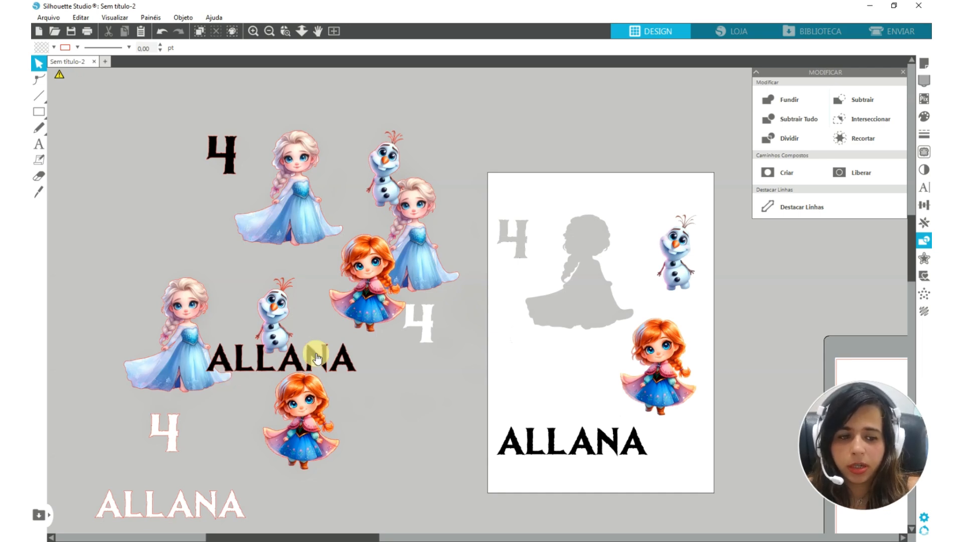
Move the resized Freepik artwork to an empty area above the previously detached pieces
left_click_drag(298, 196, 300, 143)
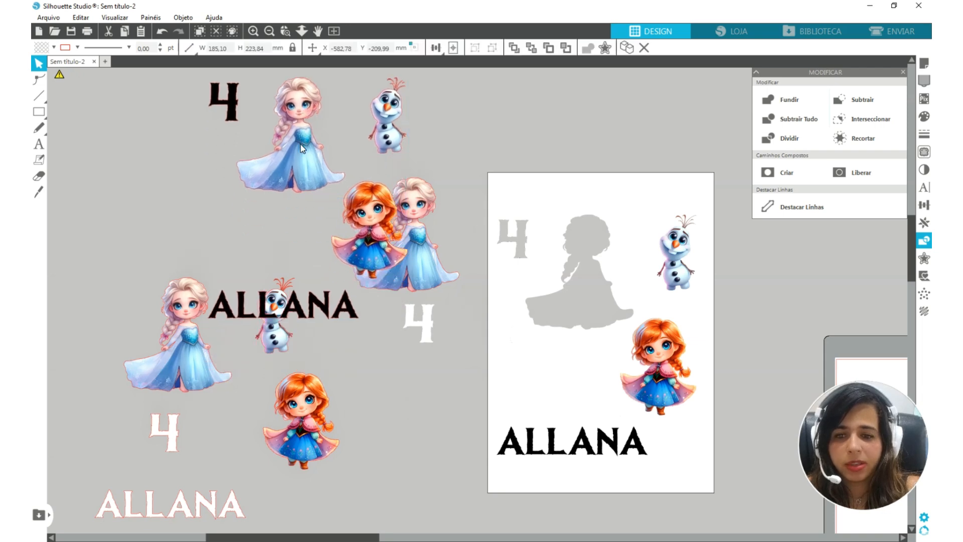
left_click(311, 196)
scroll(445, 301, "down", 1)
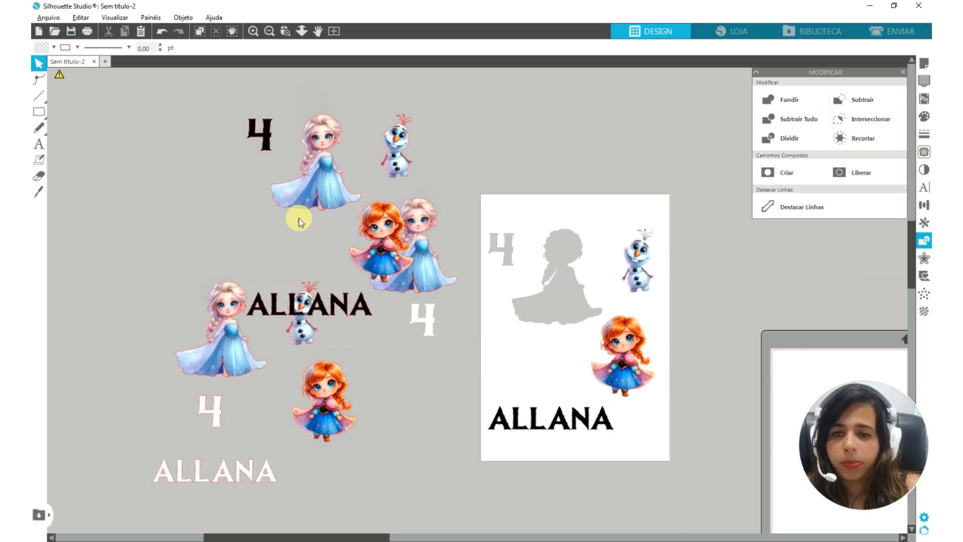
left_click_drag(320, 178, 369, 254)
left_click(335, 127)
key("space")
left_click_drag(375, 303, 370, 256)
Release the Freepik artwork's compound path, move the number 4 away from Elsa, and examine Elsa's edges closely
right_click(369, 257)
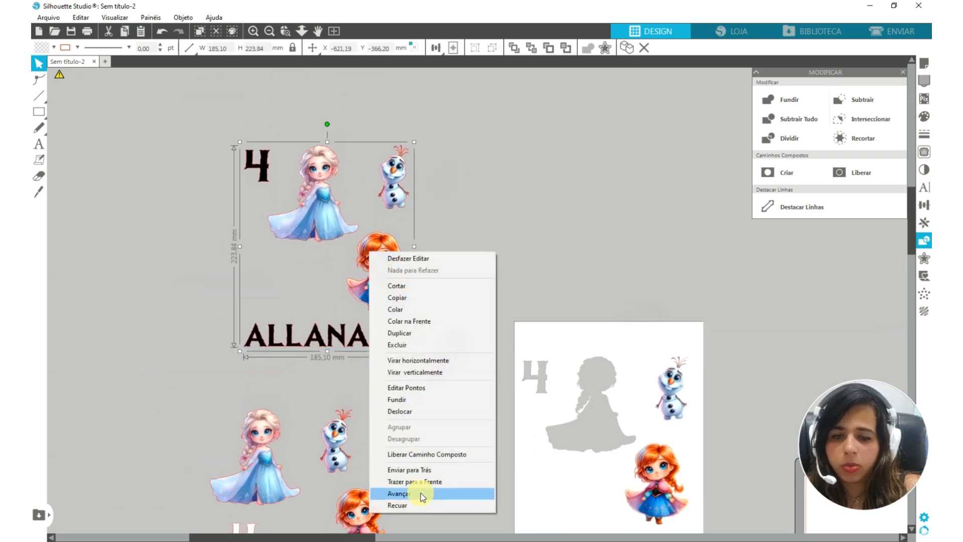
left_click(429, 453)
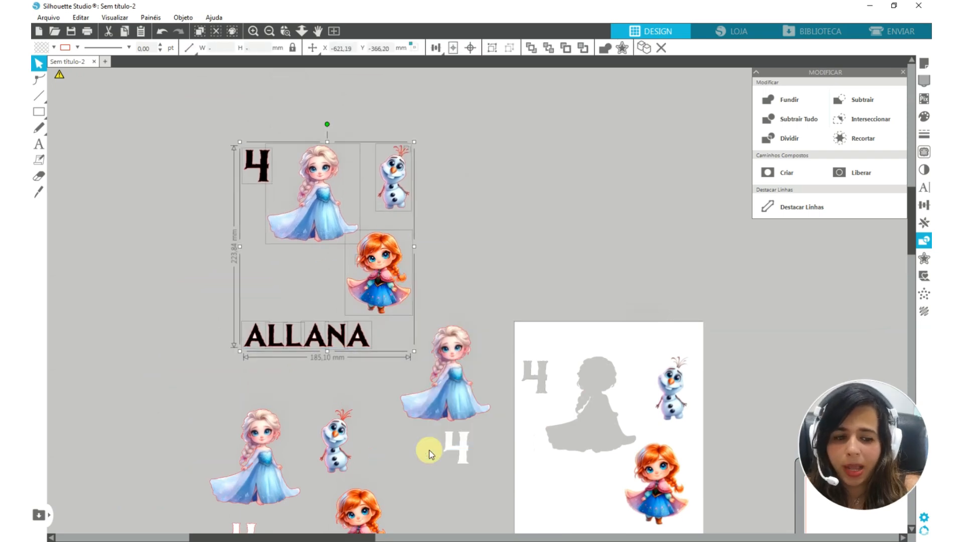
left_click(329, 451)
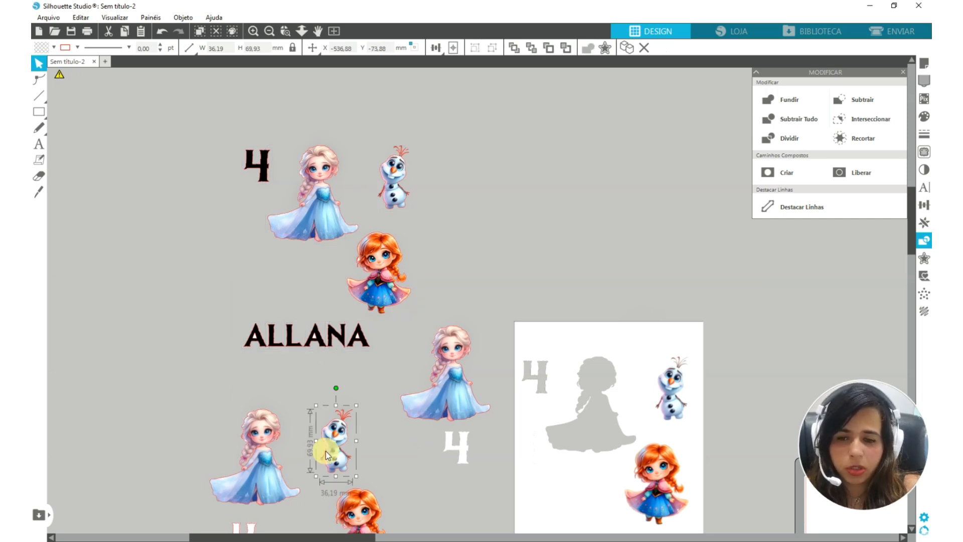
left_click_drag(172, 145, 146, 171)
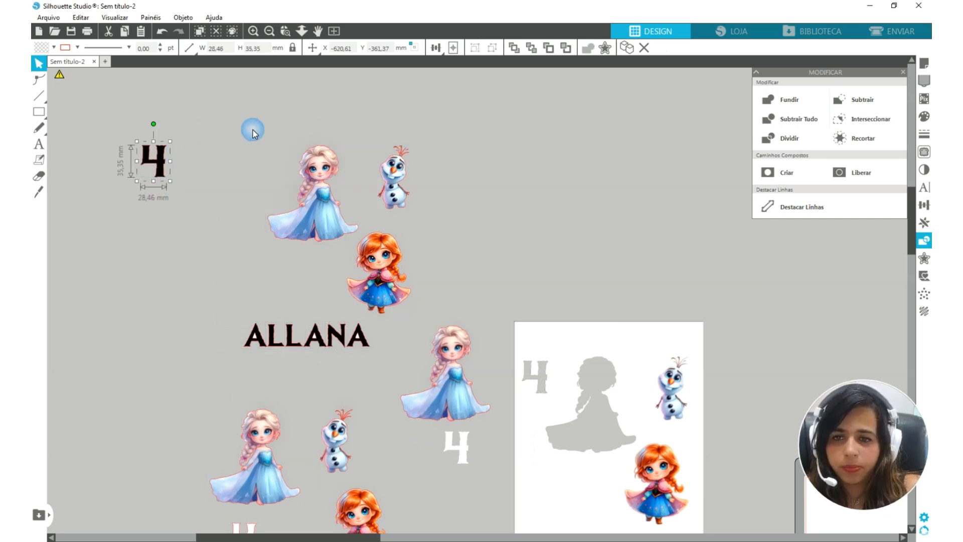
left_click(326, 237)
scroll(323, 238, "up", 3)
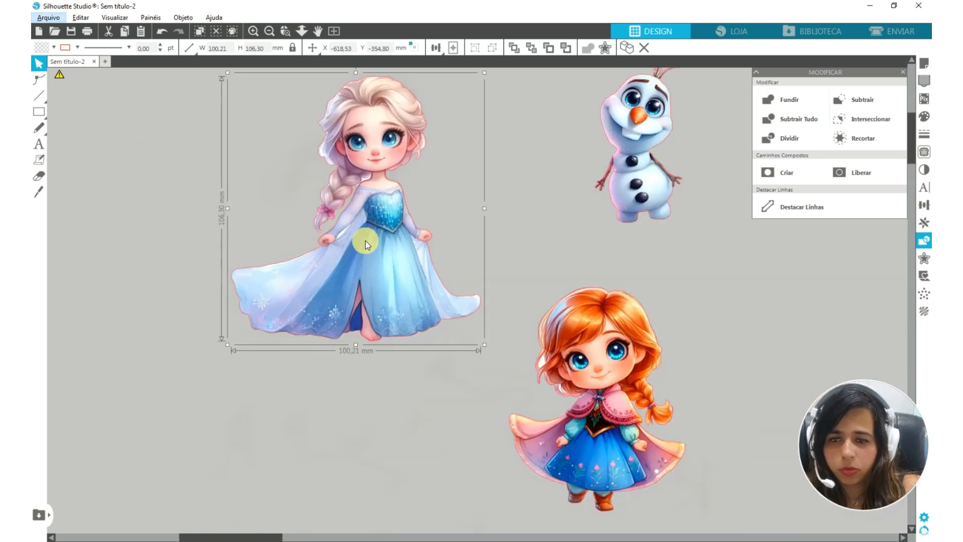
scroll(379, 244, "down", 4)
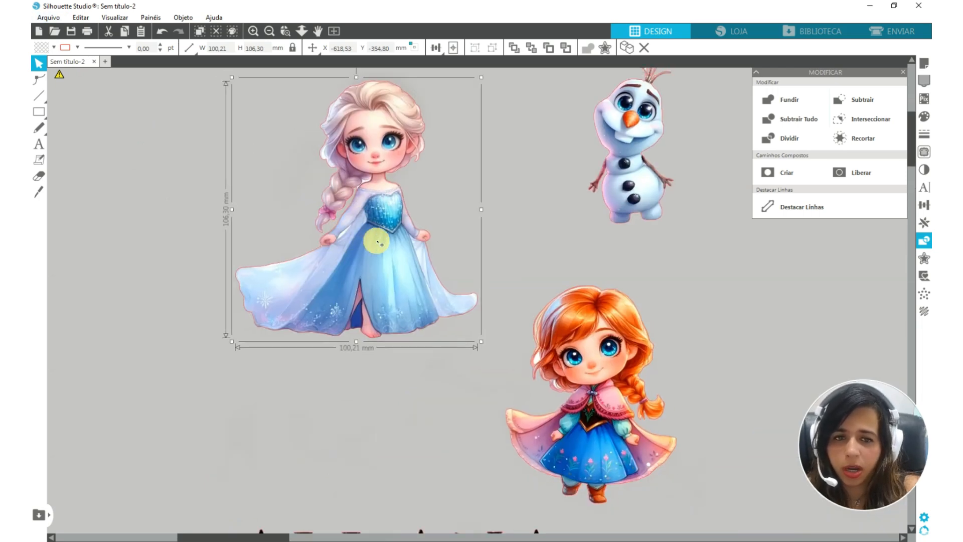
Try combining the name's letters into a compound path and moving its first letter on its own
left_click(474, 454)
right_click(474, 453)
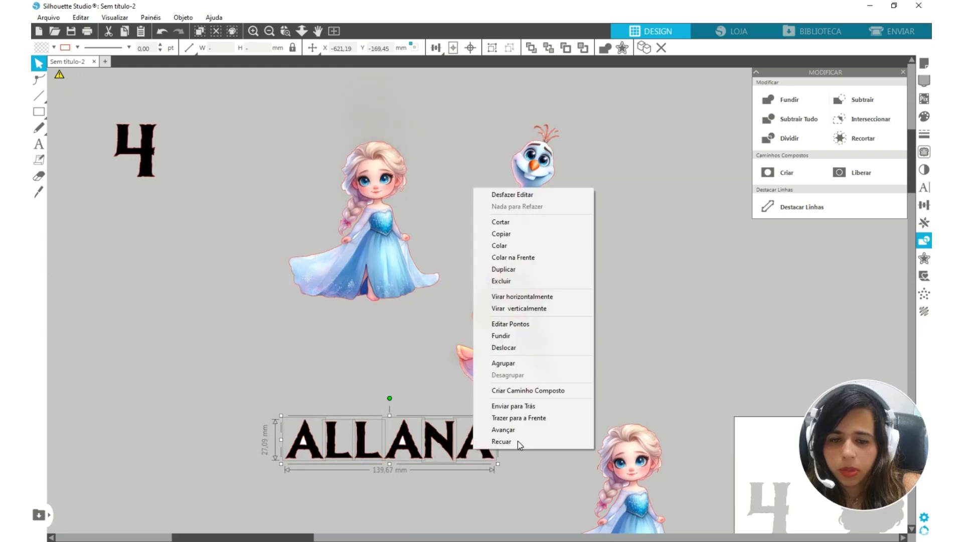
left_click(517, 392)
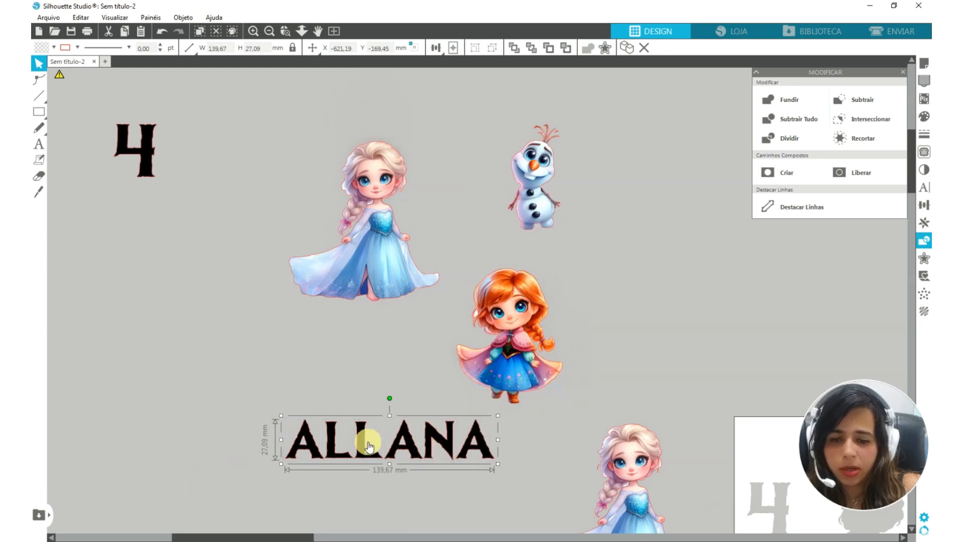
left_click(264, 384)
left_click_drag(333, 454, 288, 429)
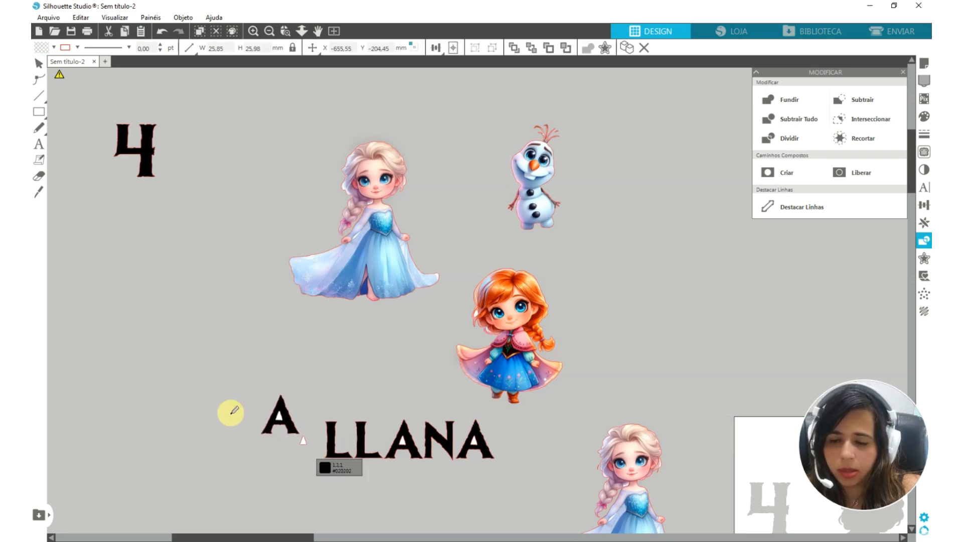
key("ctrl+z")
Make one compound path from all of the name's letter outlines and move the name clear of the characters
left_click_drag(194, 414, 547, 473)
right_click(477, 441)
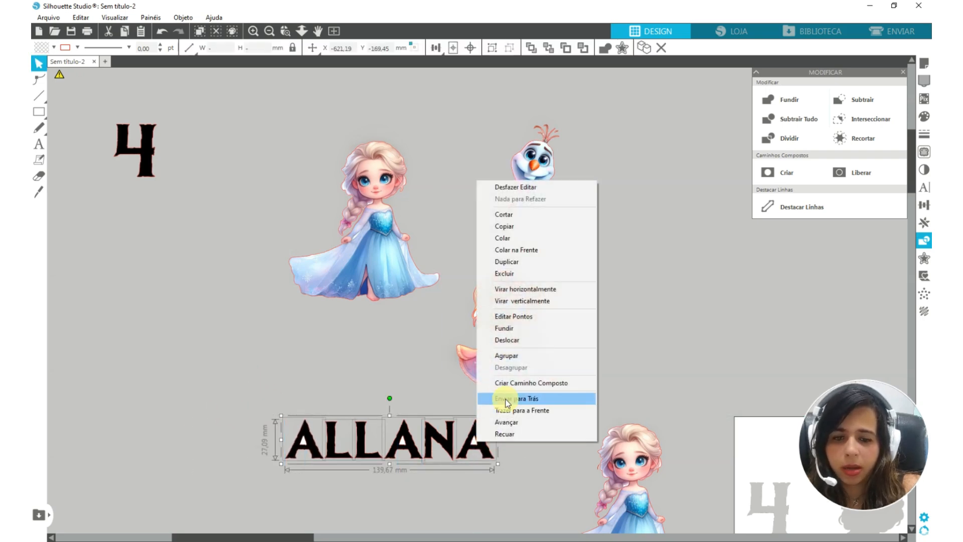
left_click(508, 383)
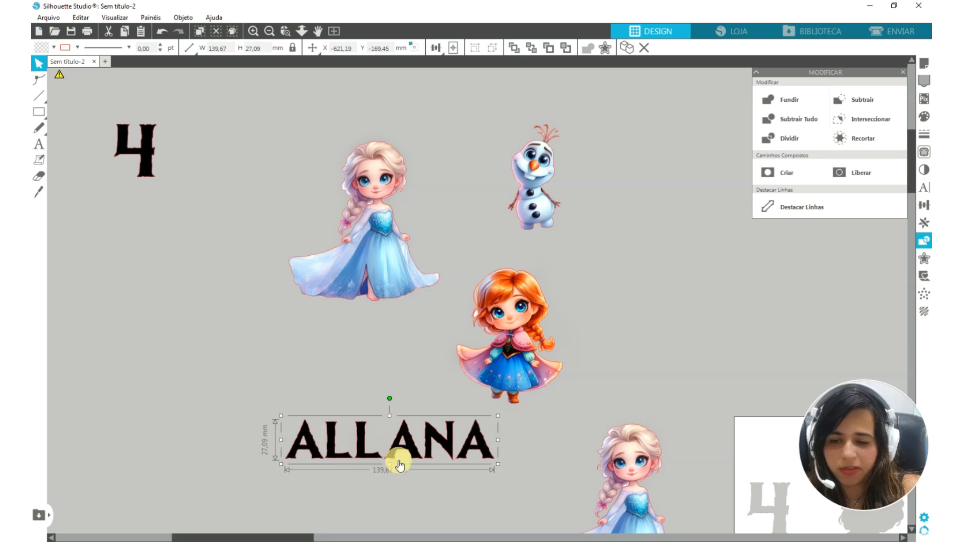
left_click_drag(484, 451, 301, 396)
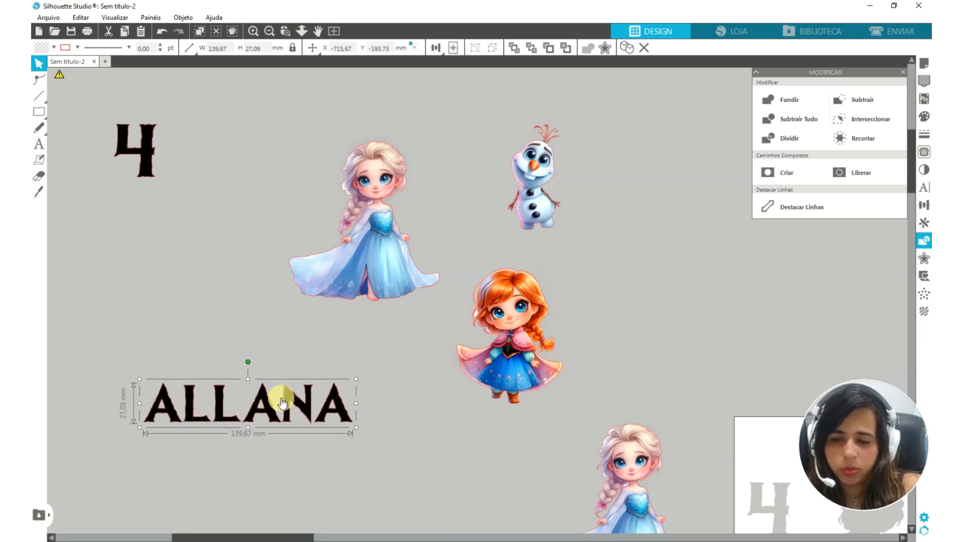
Check that Anna and Olaf are separate pieces, and delete the old page picture with the extra Elsa and white 4 beside it
left_click(496, 363)
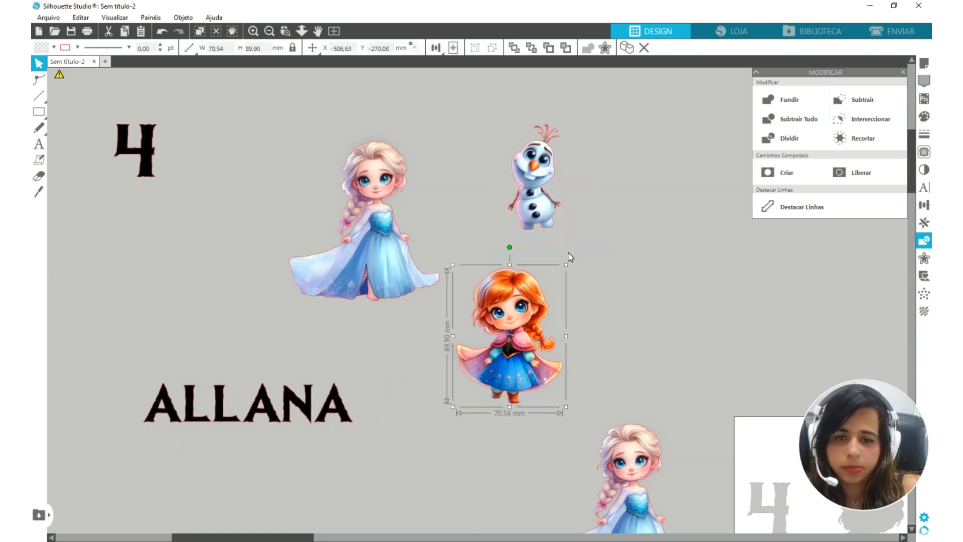
left_click(504, 168)
scroll(403, 282, "down", 3)
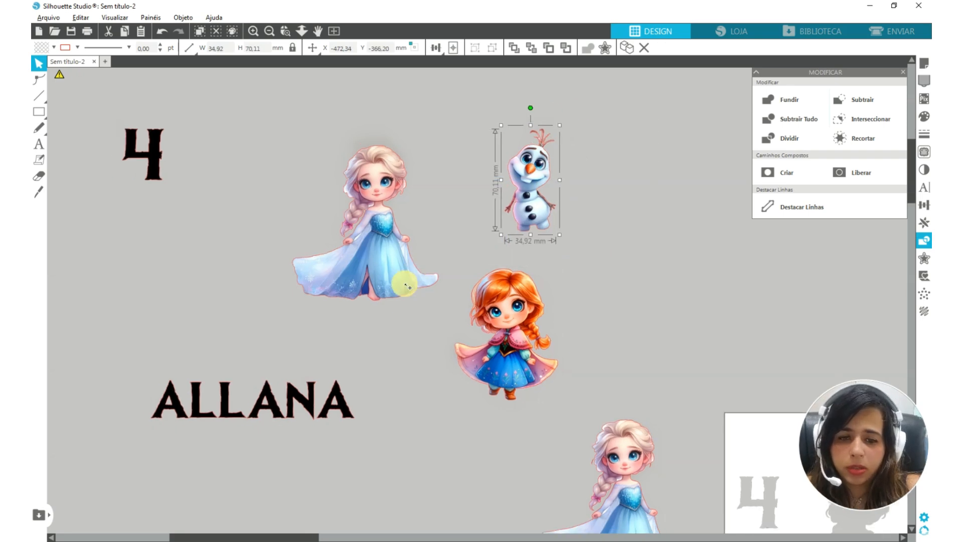
scroll(406, 286, "down", 3)
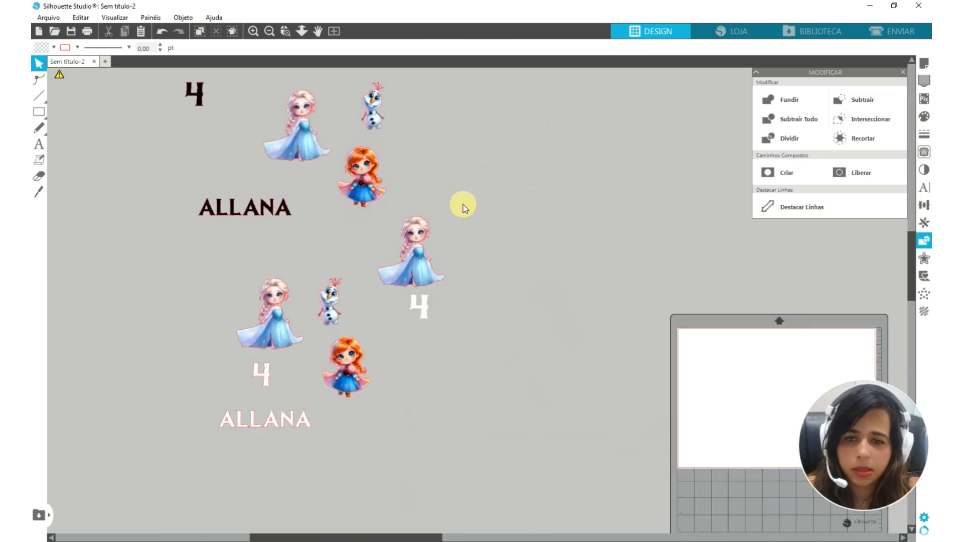
left_click_drag(462, 204, 417, 311)
key("Delete")
Select the black number 4 and the black name from the Freepik artwork and fill both with white
left_click_drag(142, 79, 249, 272)
left_click(755, 370)
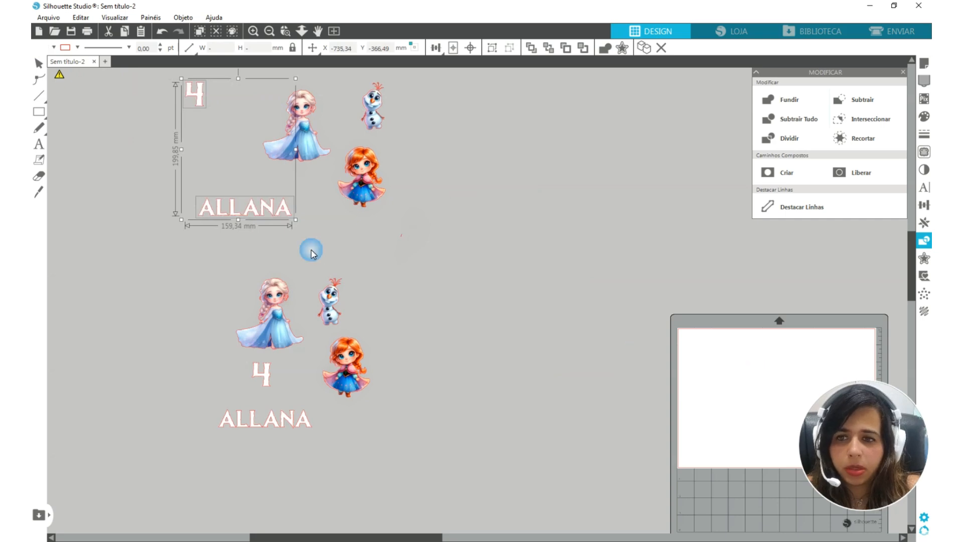
Move the Freepik artwork's white 4 and white name away from the characters into the empty area beside the mat
left_click_drag(266, 214, 606, 357)
left_click(414, 308)
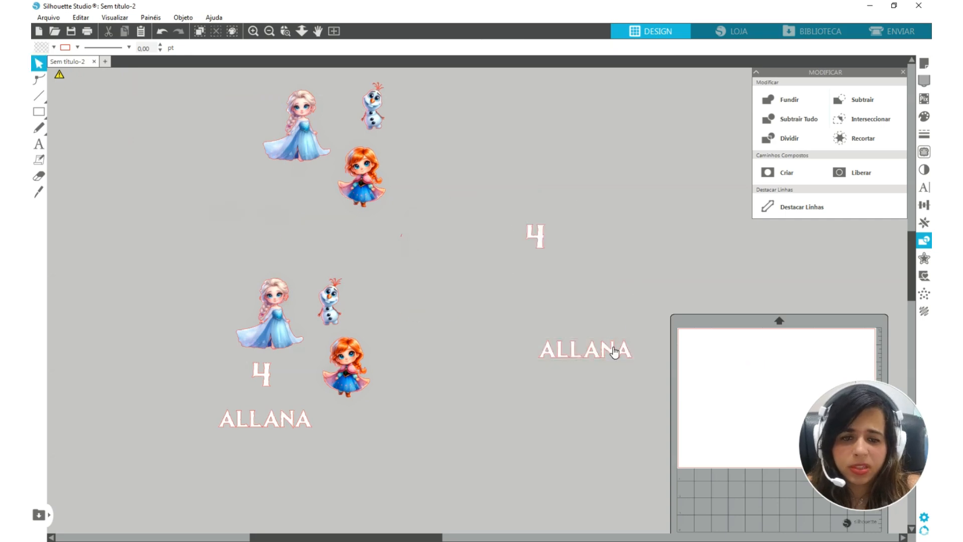
left_click(614, 353)
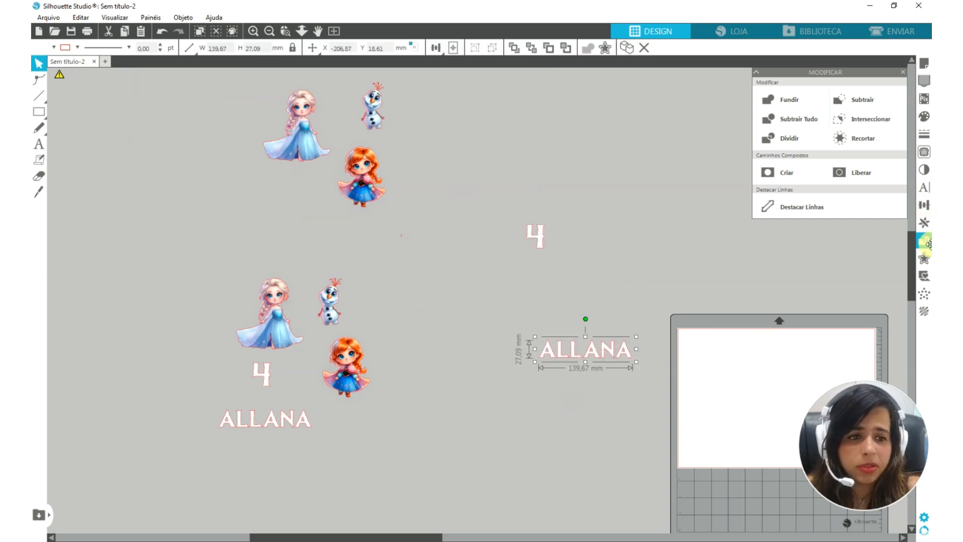
Offset the white name by 2 mm with rounded corners and fill the offset with light blue sampled from Elsa's dress
left_click(924, 258)
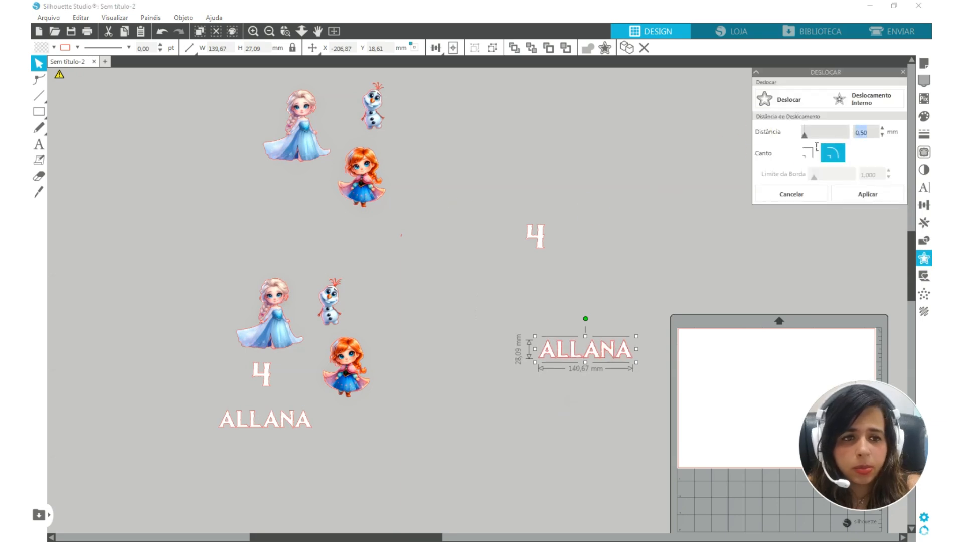
type("2")
key("Return")
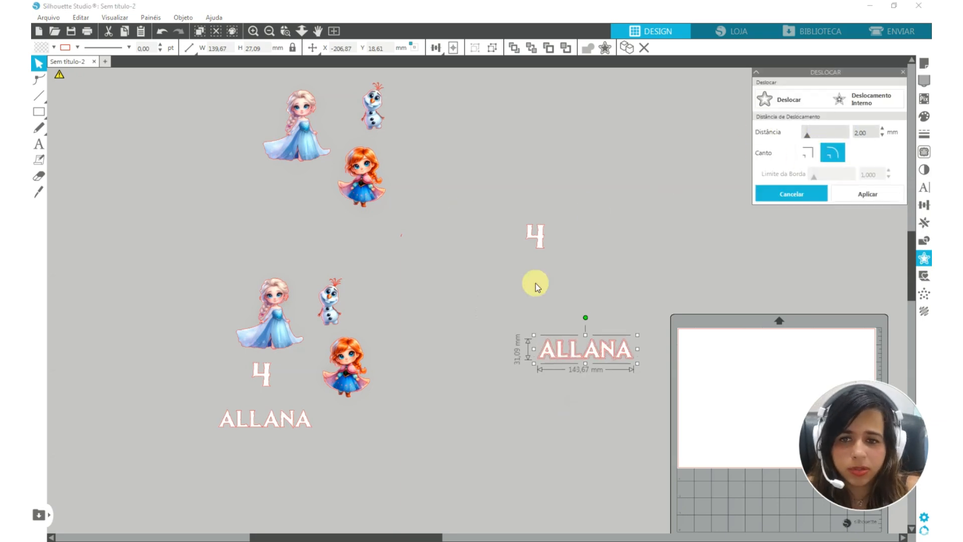
key("i")
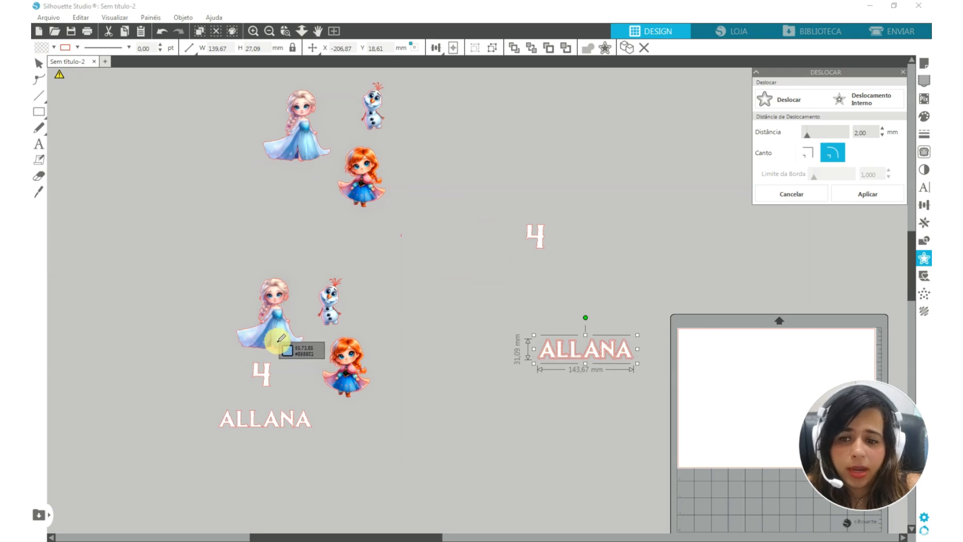
left_click(280, 343)
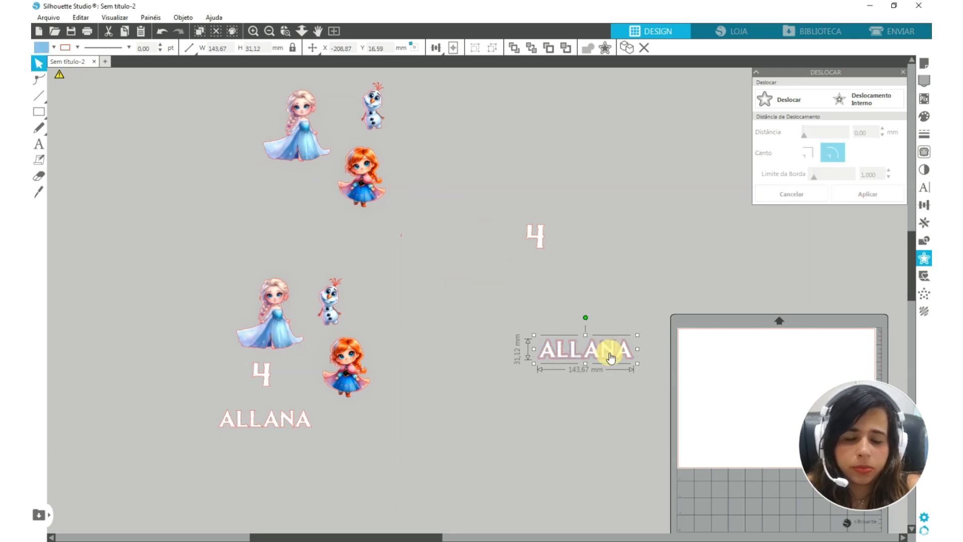
Offset the blue name layer by 2 mm and fill the new layer with pink sampled from Anna's cape
scroll(610, 357, "up", 5)
left_click(784, 100)
scroll(564, 338, "down", 3)
key("i")
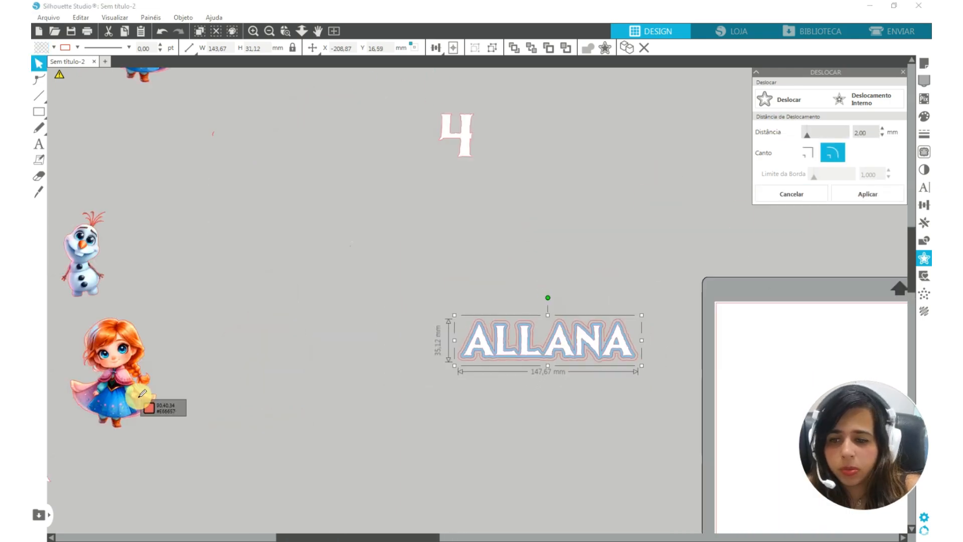
left_click(142, 393)
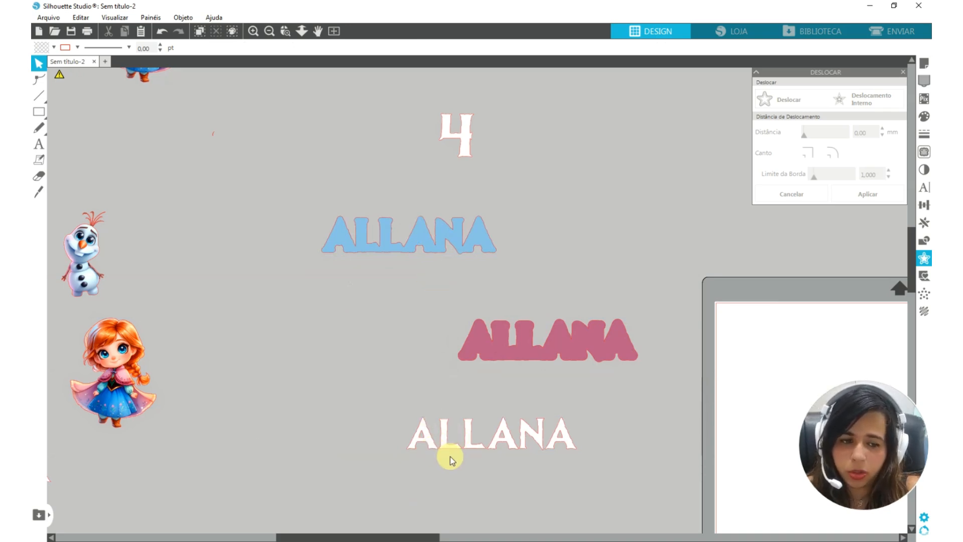
Delete the duplicate character set and place Anna, Olaf and the blue, pink and white name layers on the page
scroll(450, 456, "down", 5)
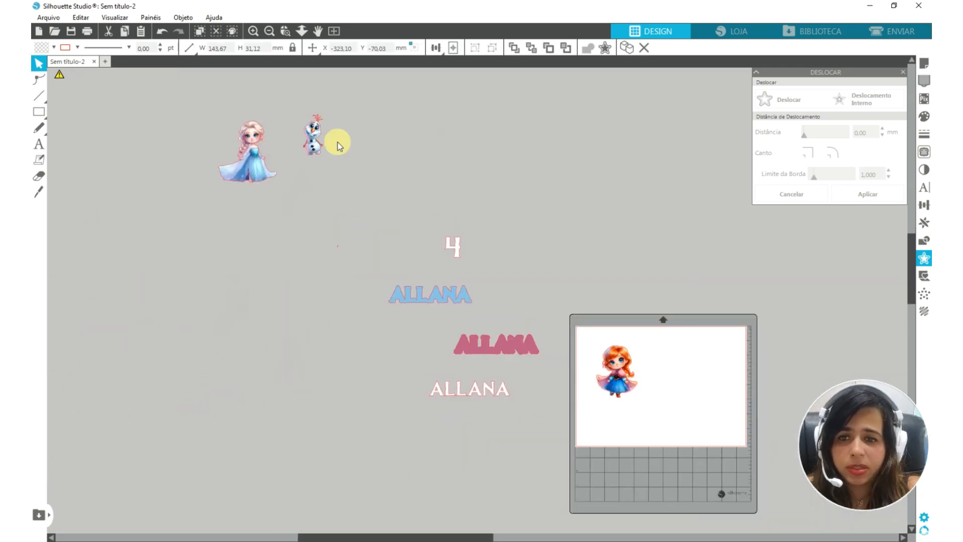
left_click_drag(314, 142, 709, 383)
left_click_drag(430, 295, 635, 415)
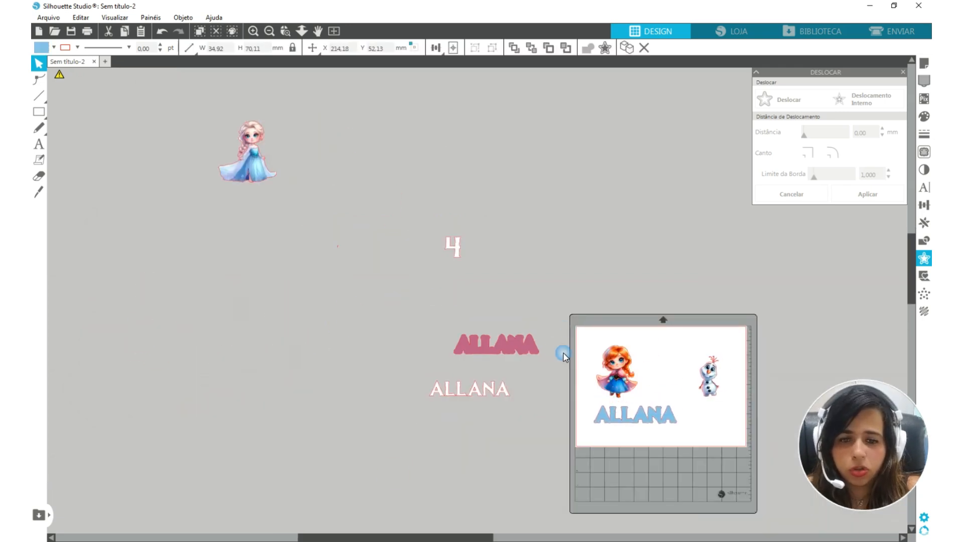
left_click_drag(522, 342, 698, 336)
left_click_drag(503, 381, 725, 430)
left_click_drag(651, 417, 657, 436)
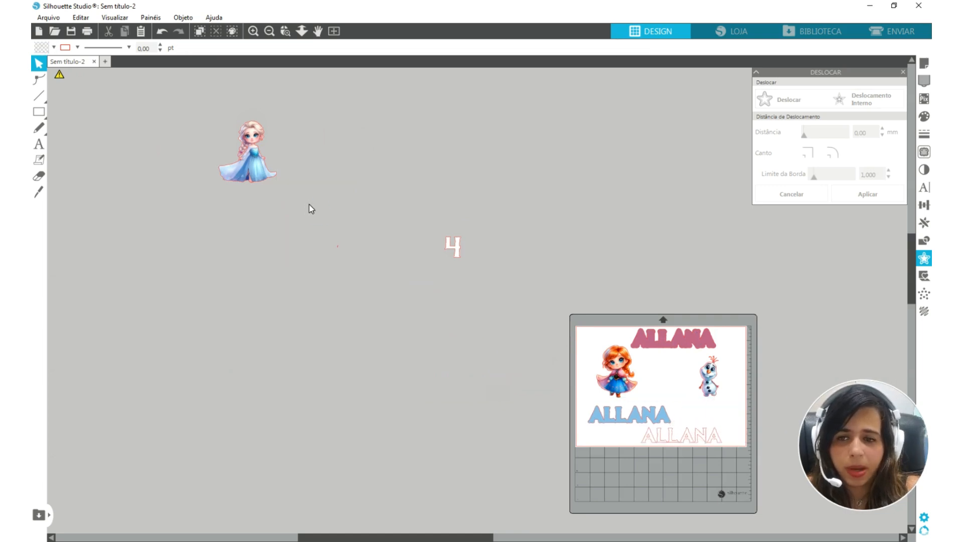
Place Elsa and the white number 4 on the page with the other pieces
left_click_drag(258, 163, 673, 365)
left_click_drag(457, 244, 725, 407)
left_click(725, 407)
scroll(725, 407, "up", 2)
scroll(725, 407, "up", 3)
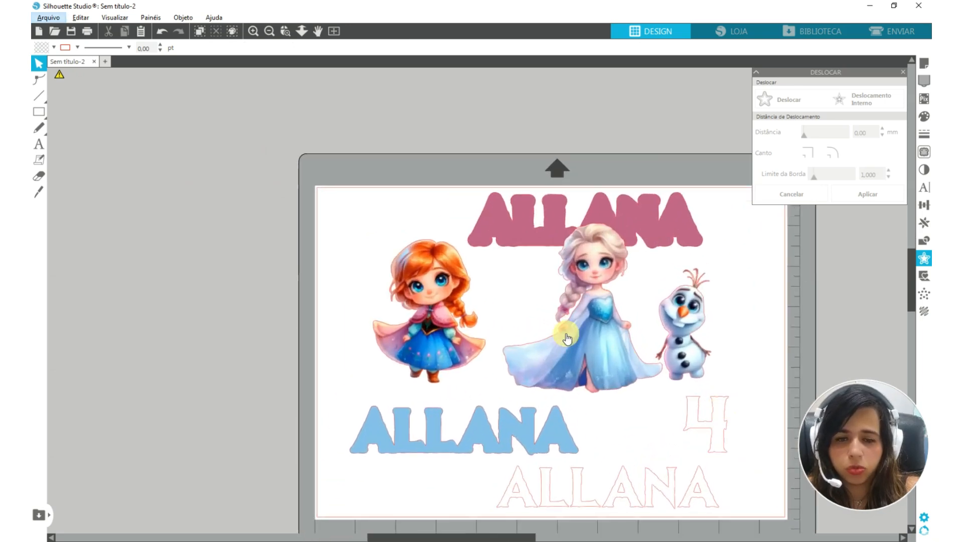
scroll(558, 337, "up", 1)
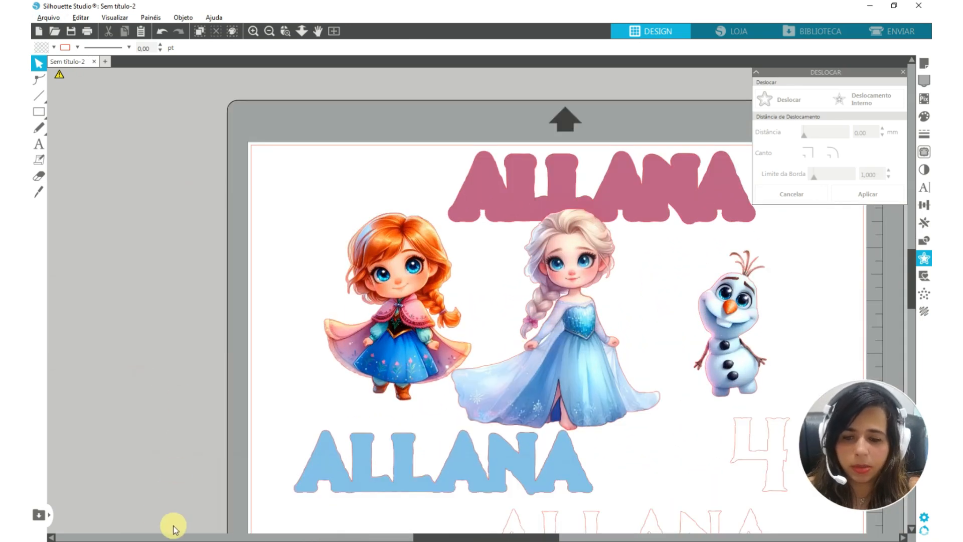
Bring Fundo Transparente 3.png from its File Explorer folder into Silhouette Studio and scale it to 210 mm wide
left_click(258, 541)
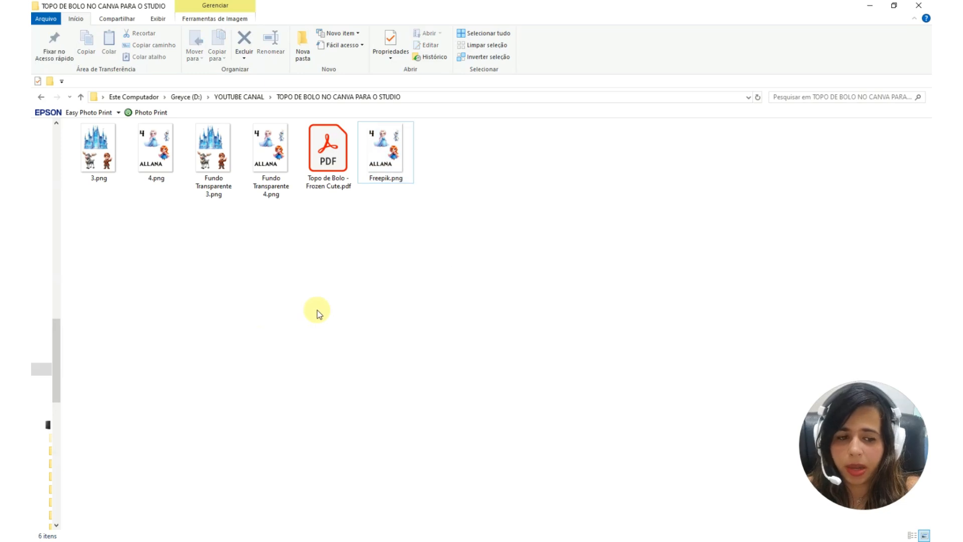
left_click(208, 150)
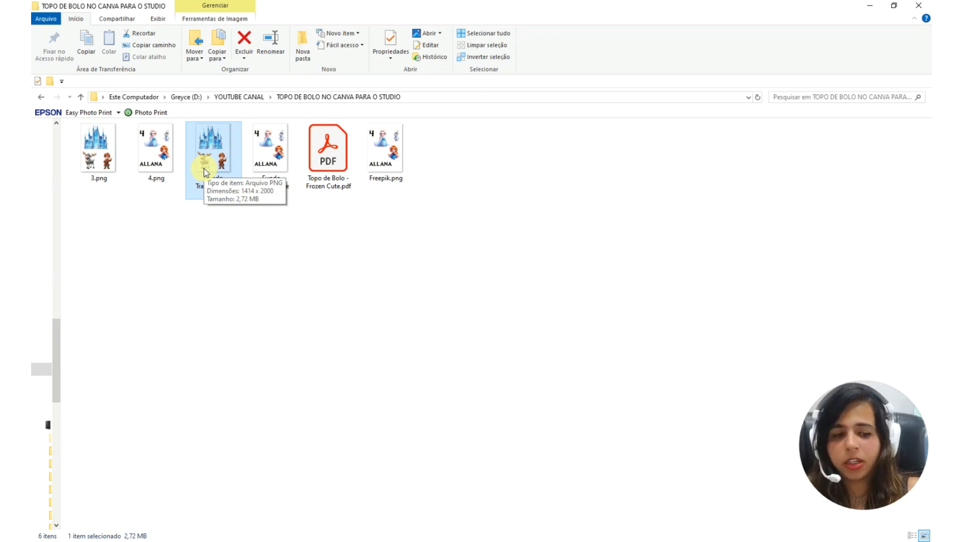
left_click_drag(207, 143, 261, 531)
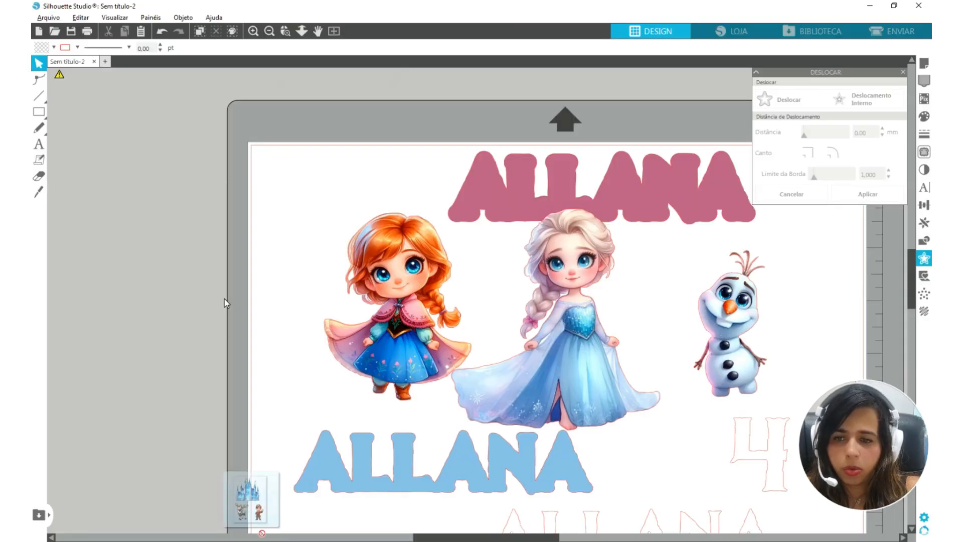
left_click_drag(224, 299, 224, 299)
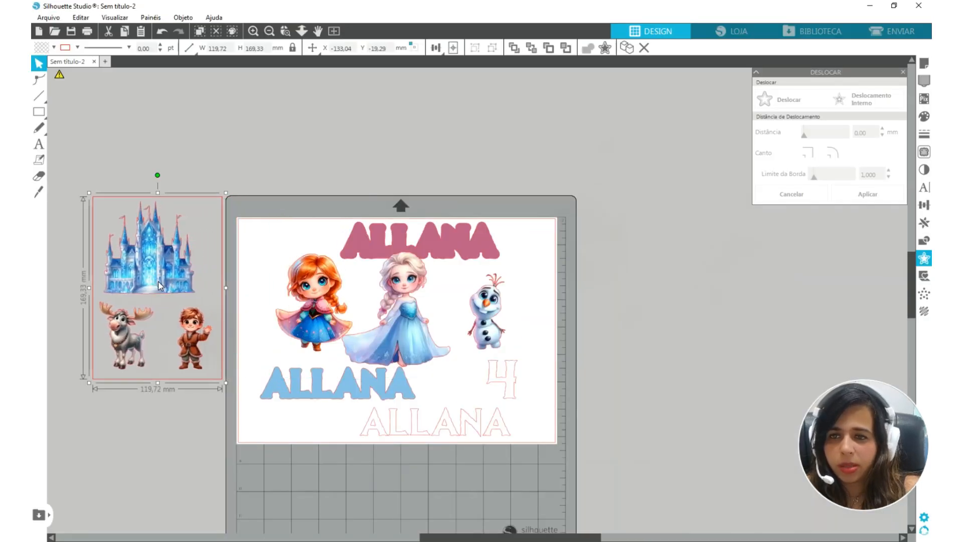
mouse_move(184, 54)
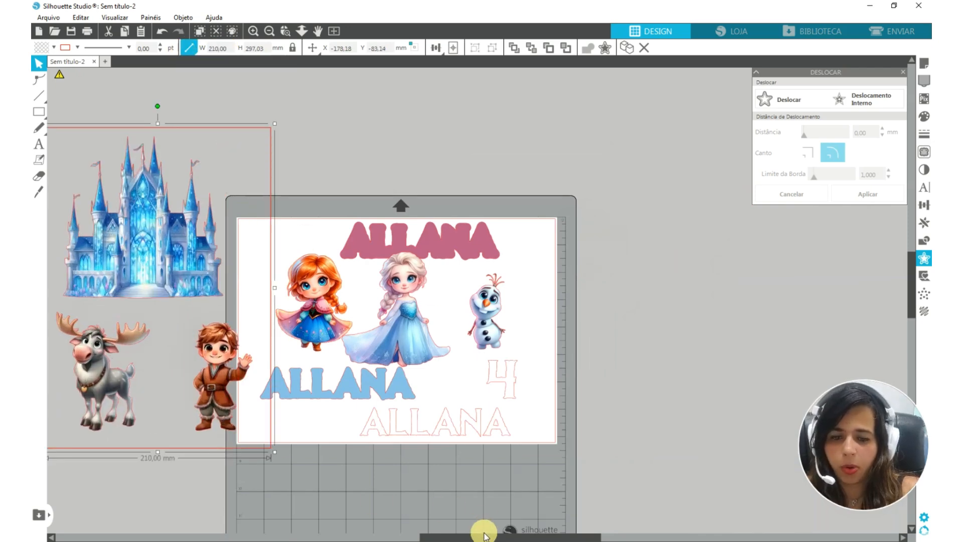
Move the castle artwork clear of the mat, release its compound path and delete the page-sized background rectangle
left_click_drag(483, 536, 338, 536)
left_click_drag(498, 235, 432, 233)
right_click(432, 234)
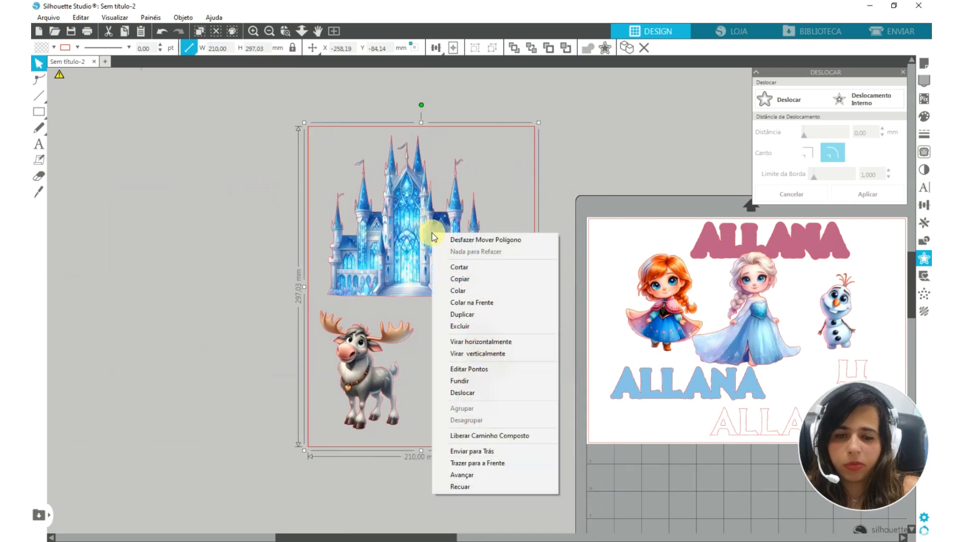
left_click(517, 437)
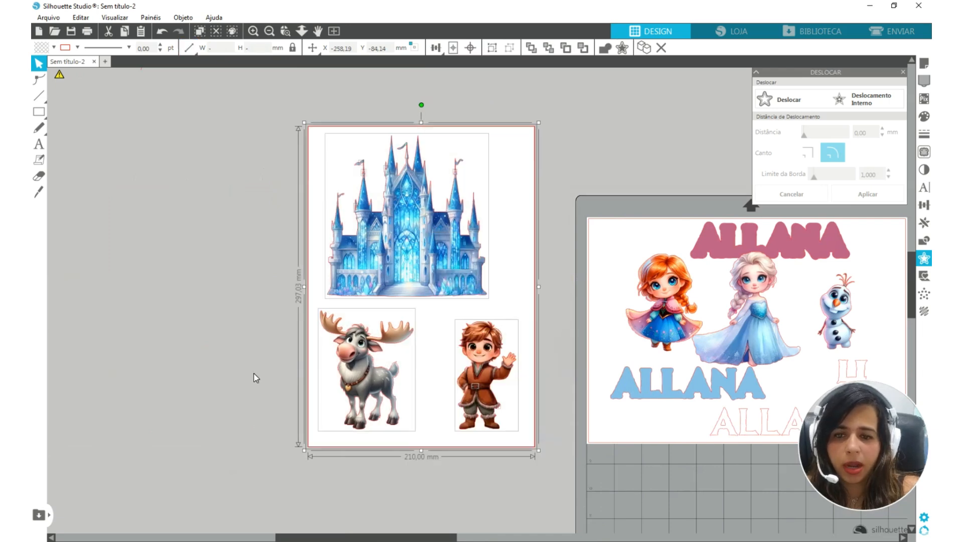
left_click(525, 172)
key("Delete")
Make the castle, the reindeer and the boy each a separate compound path and move the boy up slightly
right_click(407, 244)
left_click(445, 463)
right_click(366, 382)
left_click(401, 340)
right_click(471, 388)
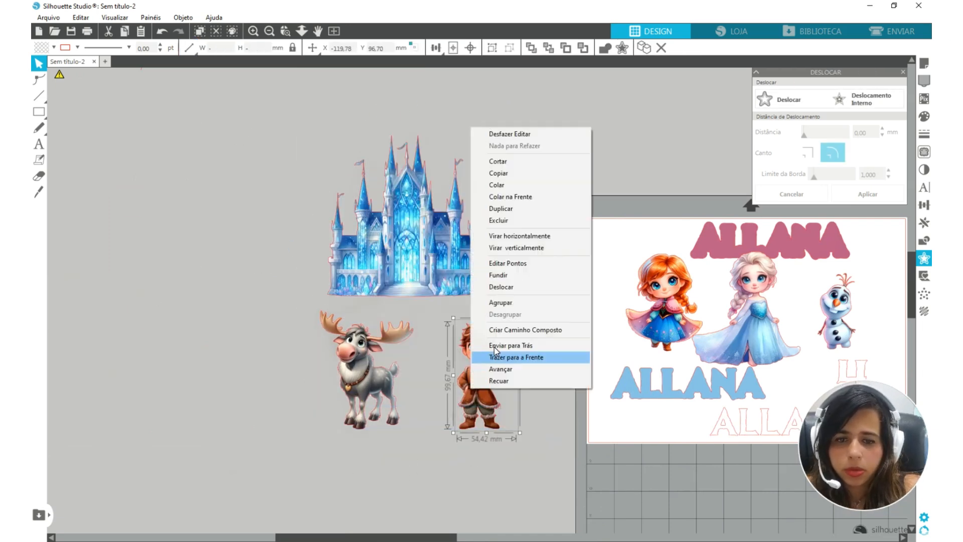
left_click(494, 347)
left_click_drag(488, 353, 507, 315)
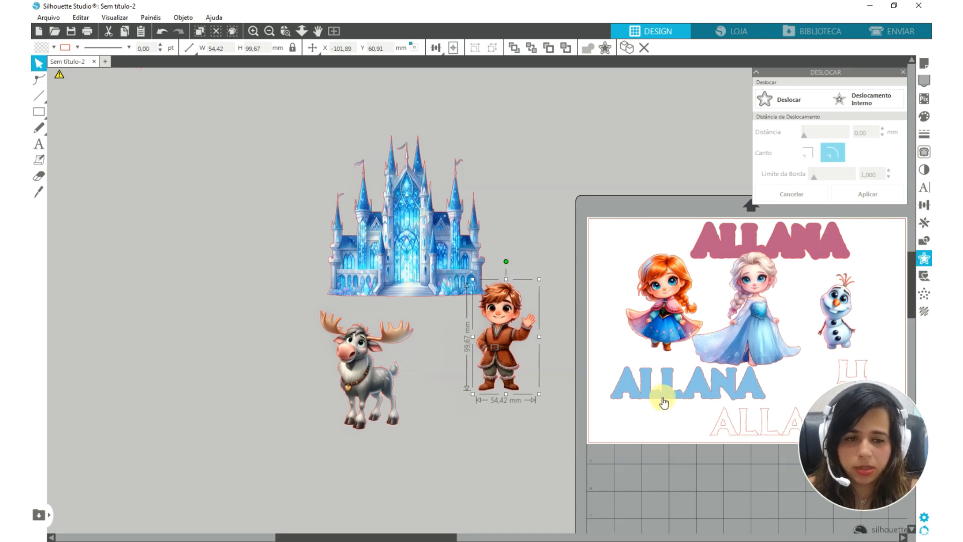
Move the number 4 and the white, pink and blue name layers off the page, keeping only the characters on it
left_click_drag(508, 447, 260, 436)
left_click_drag(602, 374, 277, 161)
left_click_drag(563, 399, 518, 107)
left_click_drag(507, 222, 632, 74)
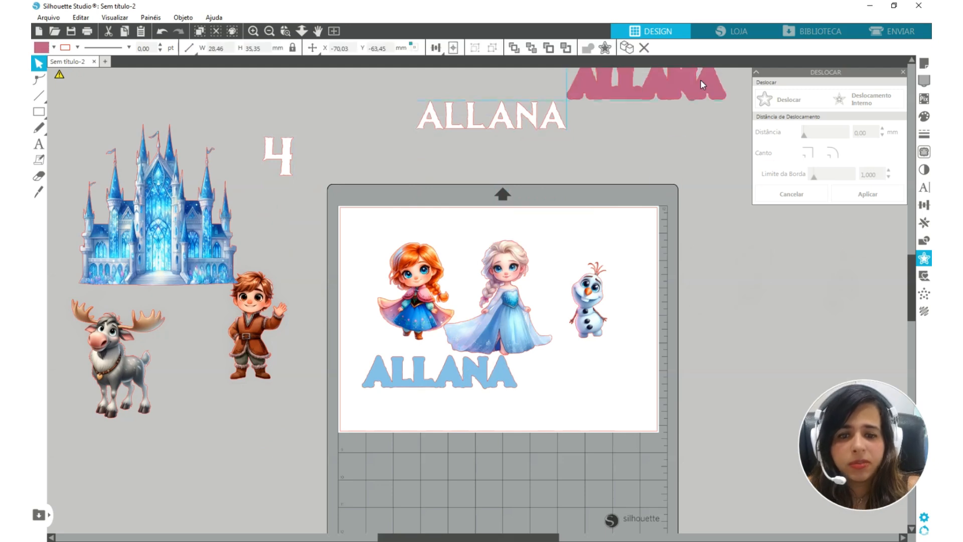
left_click_drag(468, 378, 834, 278)
Turn on the registration marks in the page setup for the landscape A4 page
left_click(903, 71)
left_click(927, 63)
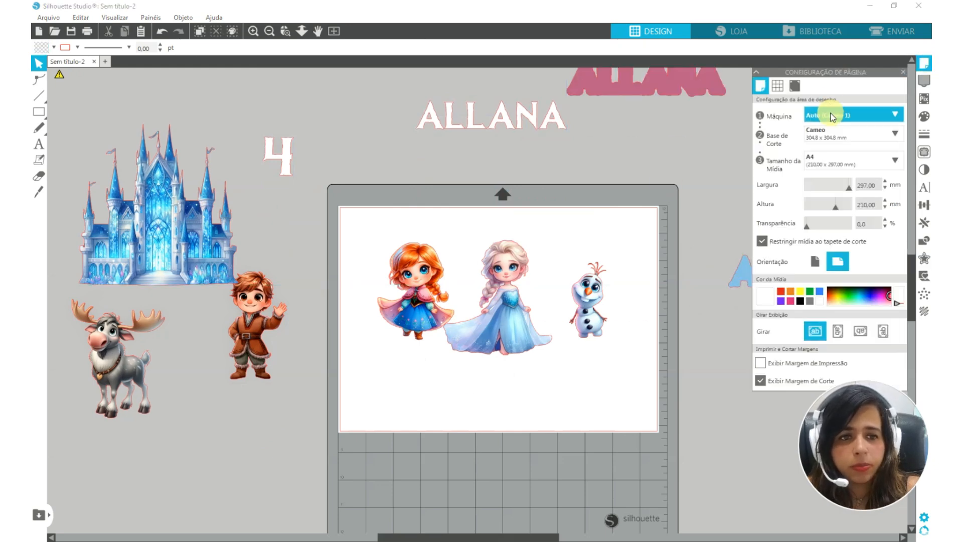
left_click(794, 86)
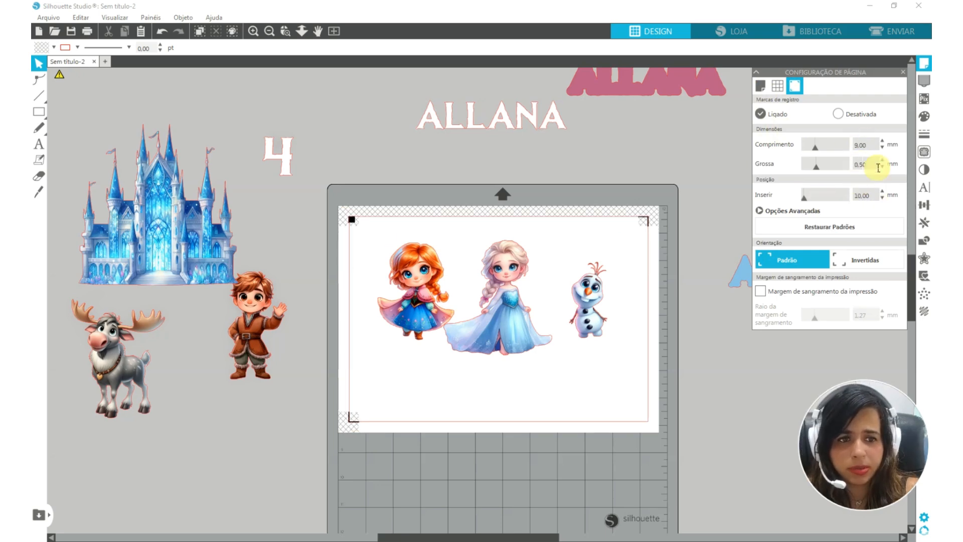
Group Anna, Olaf and Elsa in the page's left half and place the castle in its lower right corner
left_click_drag(421, 275, 394, 257)
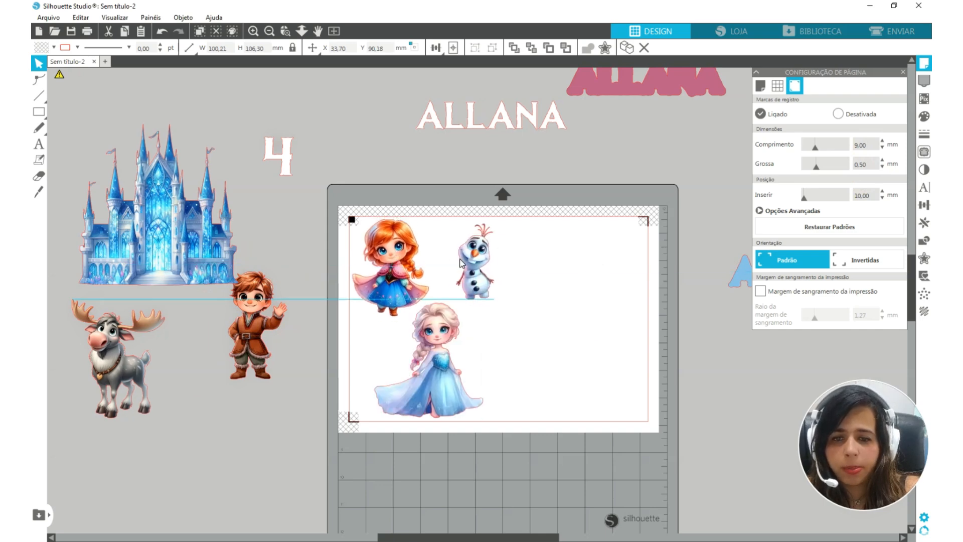
left_click_drag(183, 277, 576, 369)
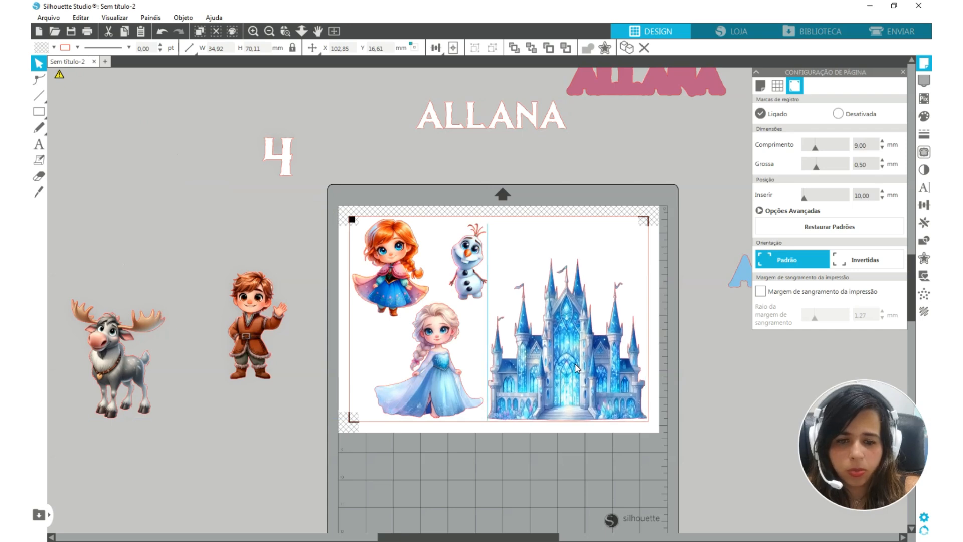
left_click(342, 373)
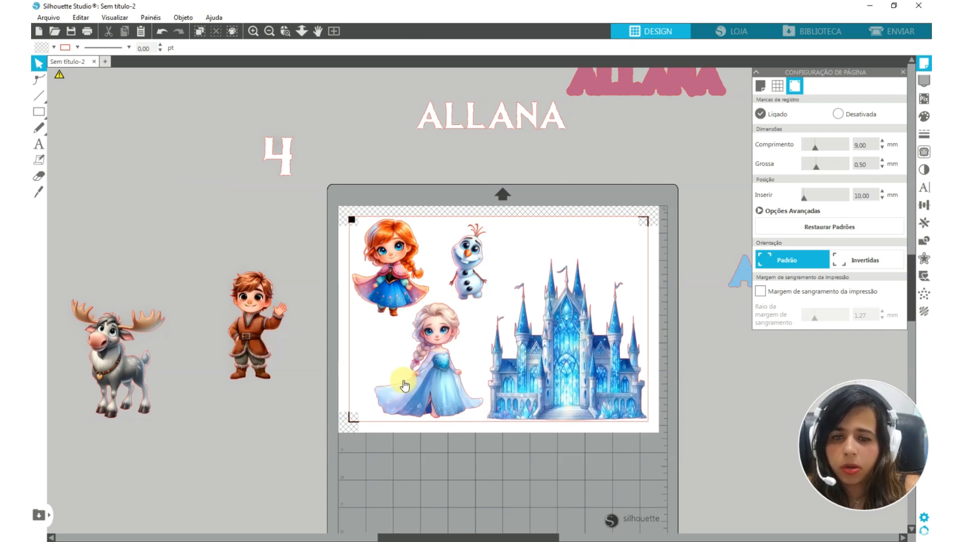
Add the boy to the page, lay him and Olaf sideways along its upper edge, and nudge Elsa into place
left_click_drag(272, 309, 503, 246)
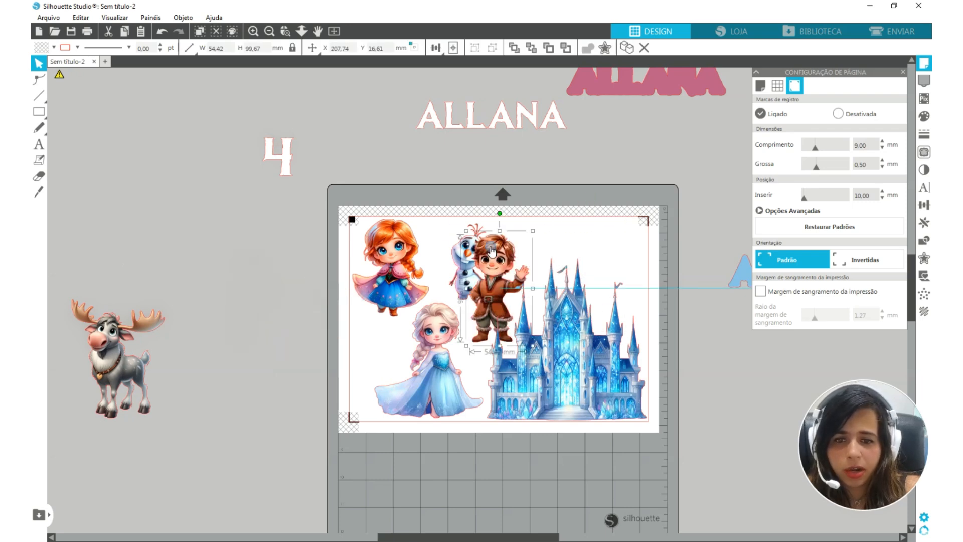
left_click(440, 243)
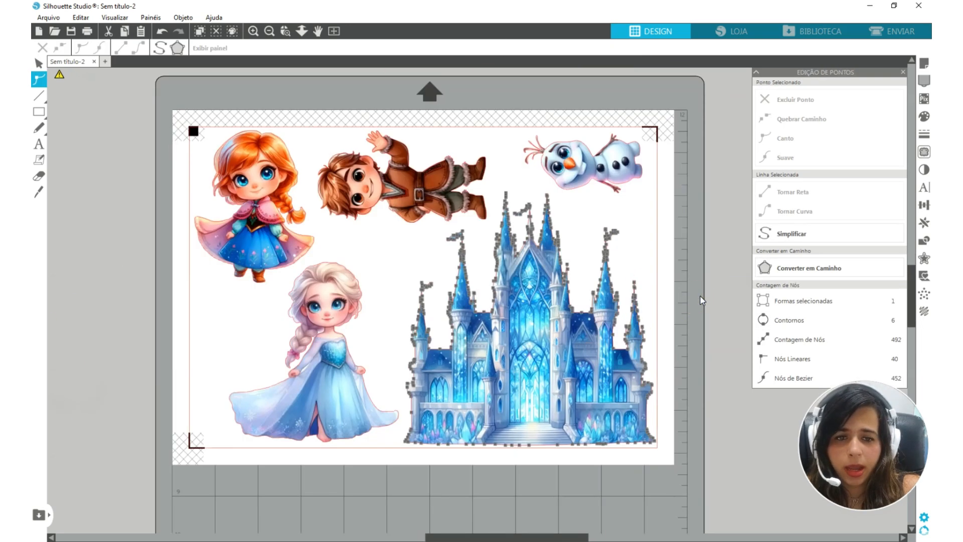
left_click(700, 298)
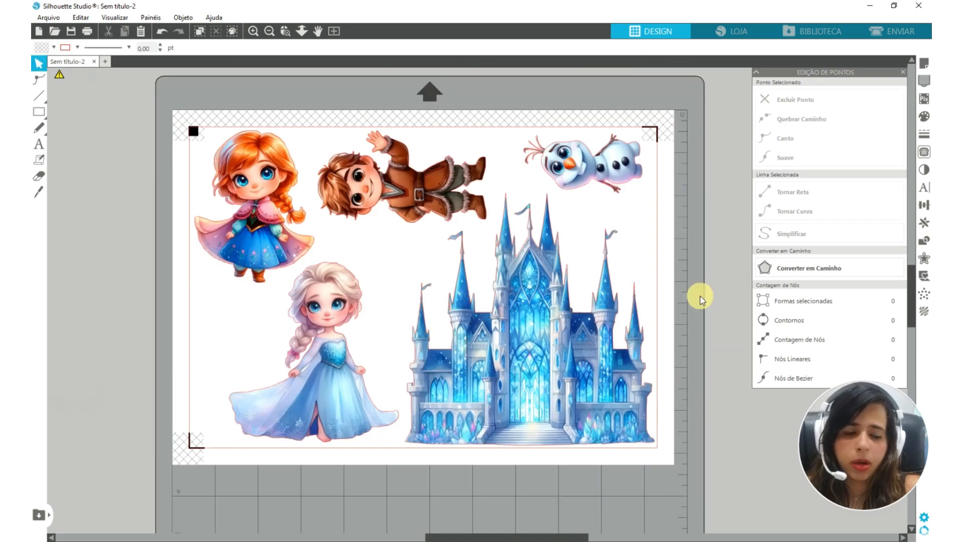
mouse_move(302, 346)
left_mouse_down()
mouse_move(296, 357)
mouse_move(305, 357)
left_mouse_up()
Try the print bleed margin with a 0.80 mm radius and switch the bleed off again
left_click(923, 62)
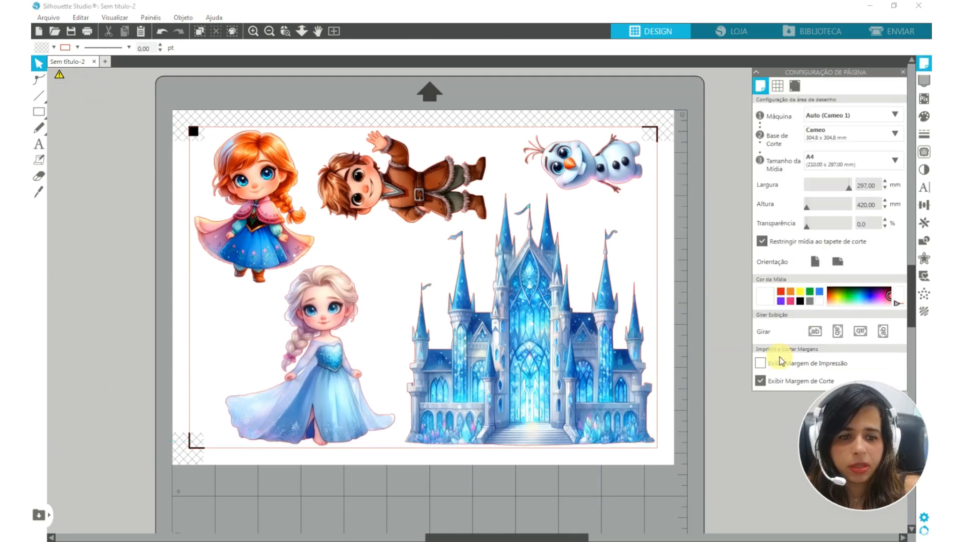
left_click(759, 363)
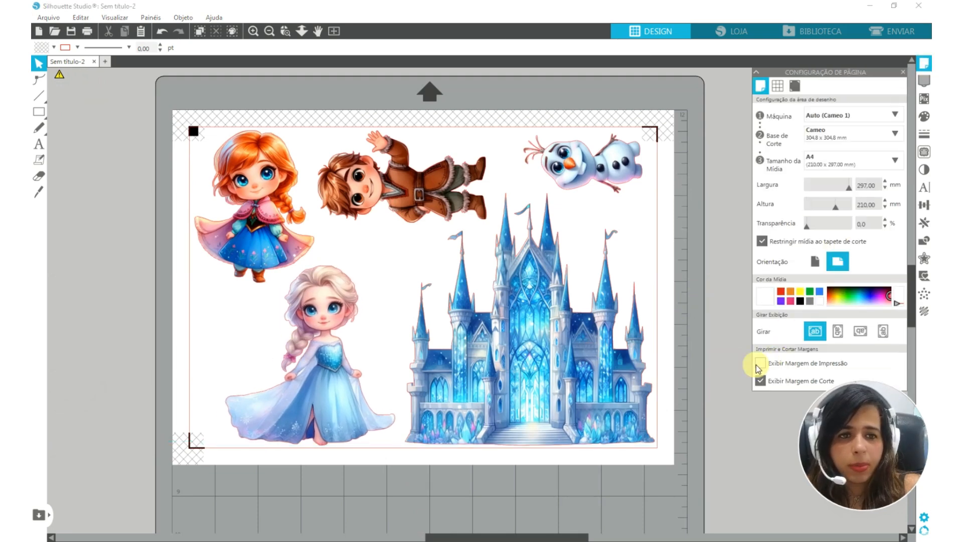
left_click(793, 90)
left_click(761, 291)
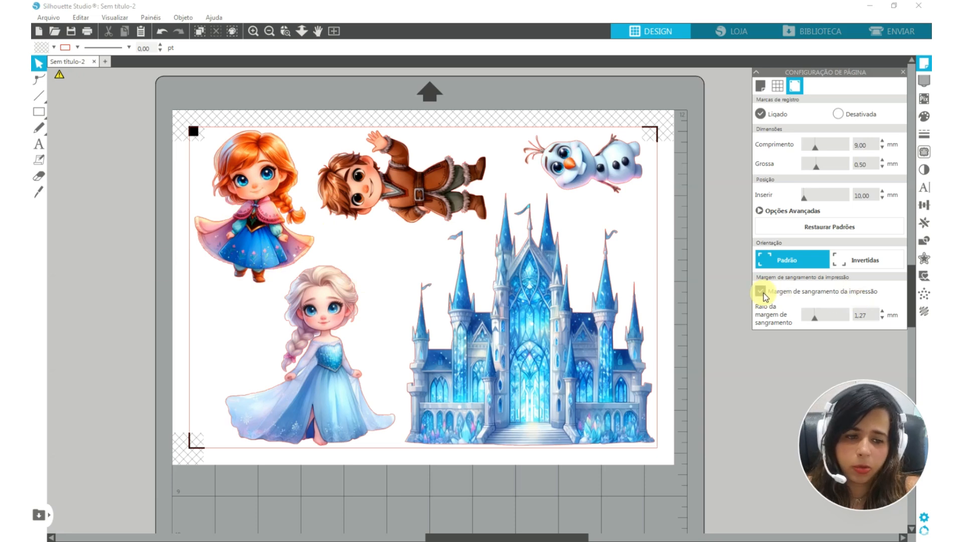
left_click(866, 317)
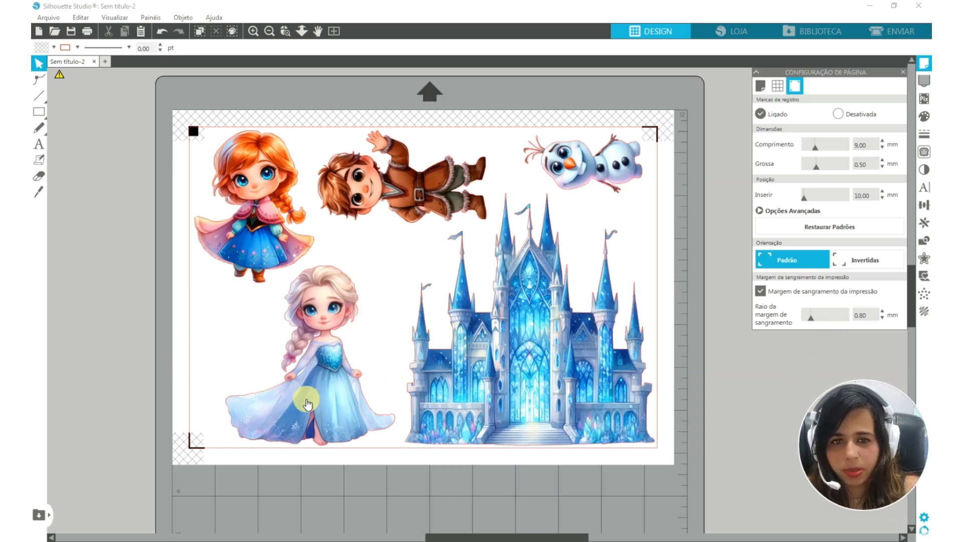
left_click(760, 291)
Create a 1 mm offset cut outline with rounded corners around all five pictures on the page
left_click_drag(173, 114, 670, 437)
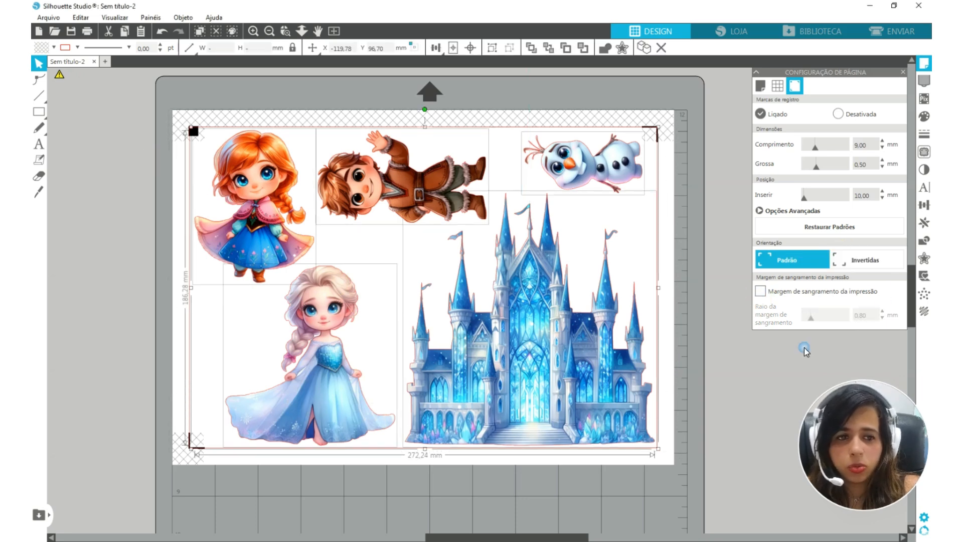
left_click(923, 257)
left_click(766, 99)
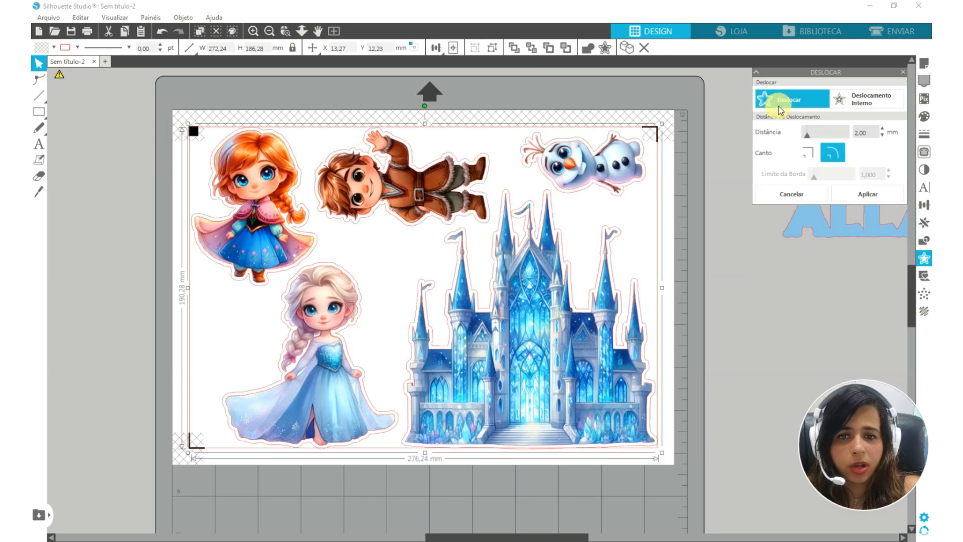
double_click(868, 132)
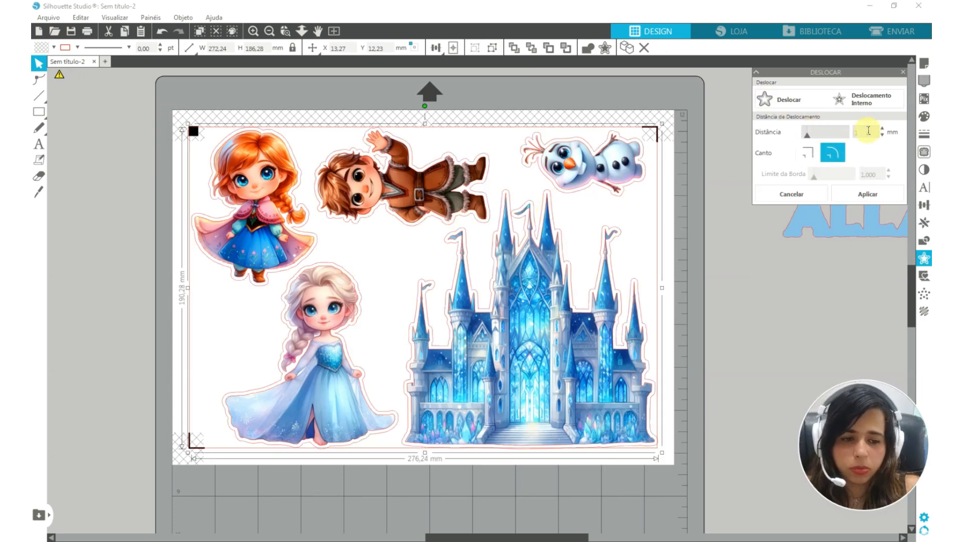
type("1")
key("Return")
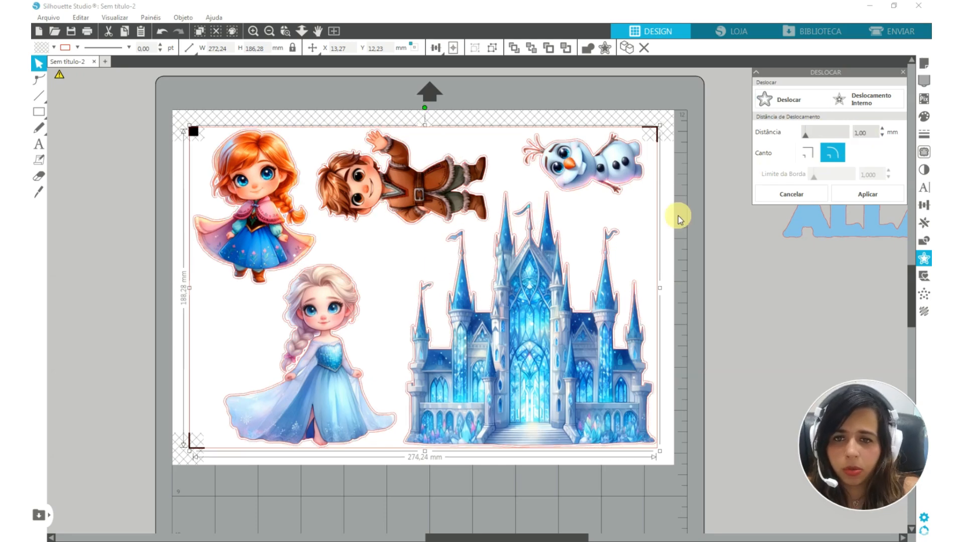
left_click_drag(871, 132, 822, 133)
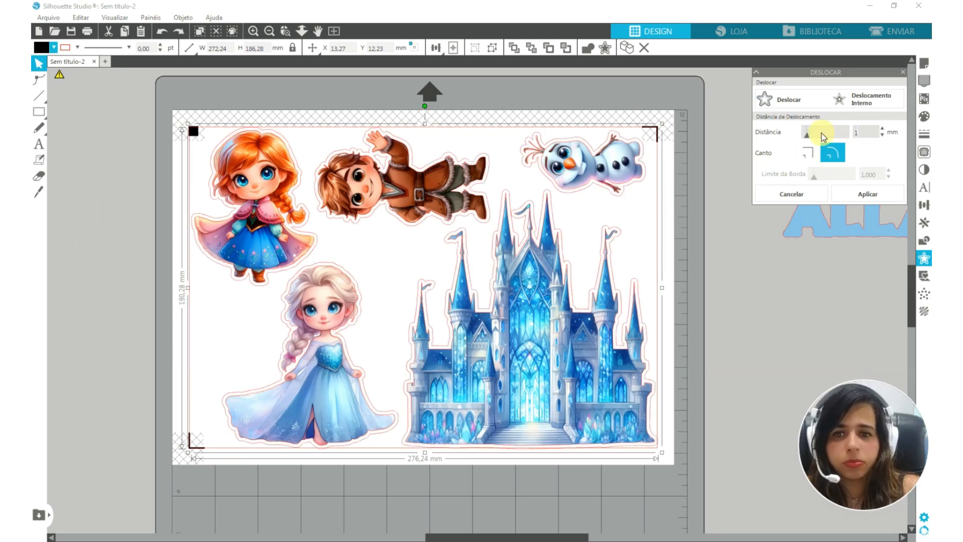
left_click(129, 181)
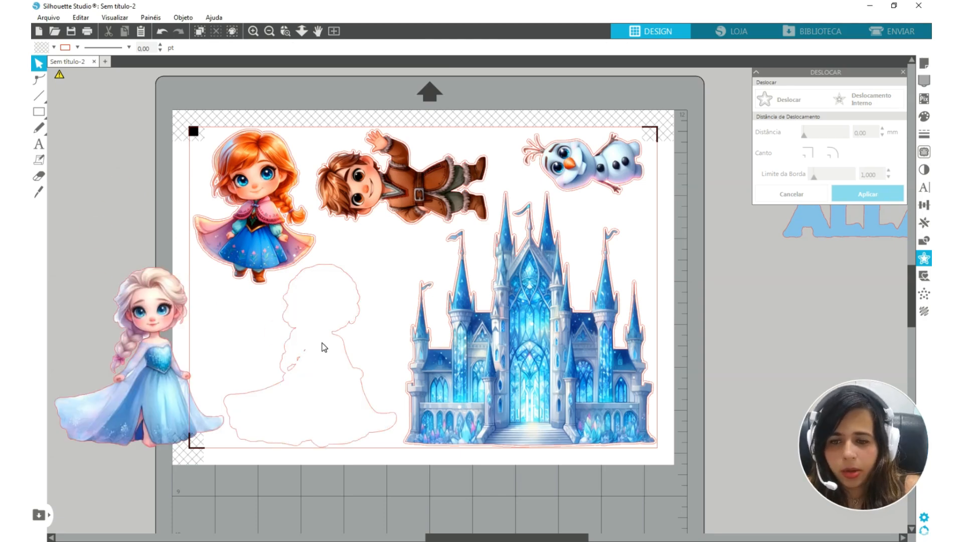
With the Elsa picture moved aside, release her offset outline's compound path and delete its two smallest inner cutouts
scroll(316, 366, "up", 2)
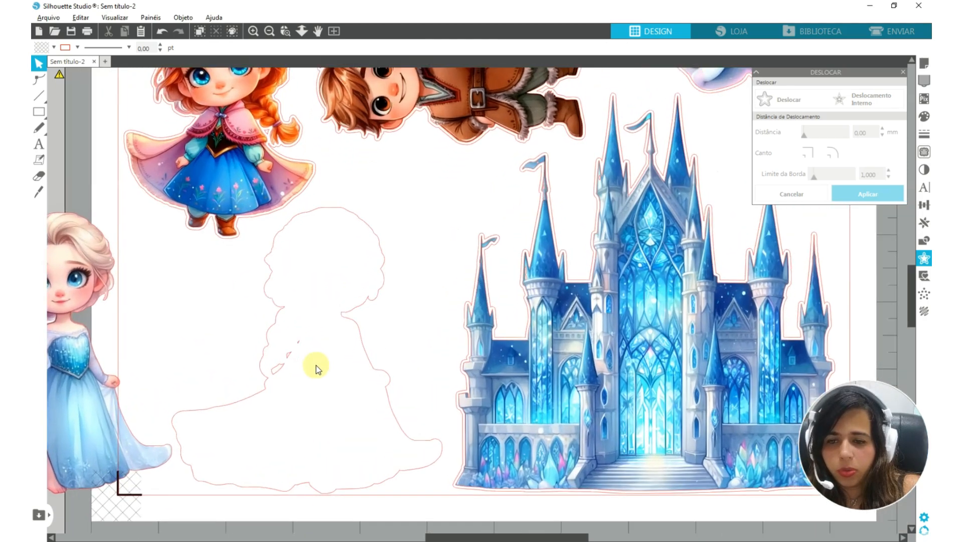
scroll(317, 369, "up", 2)
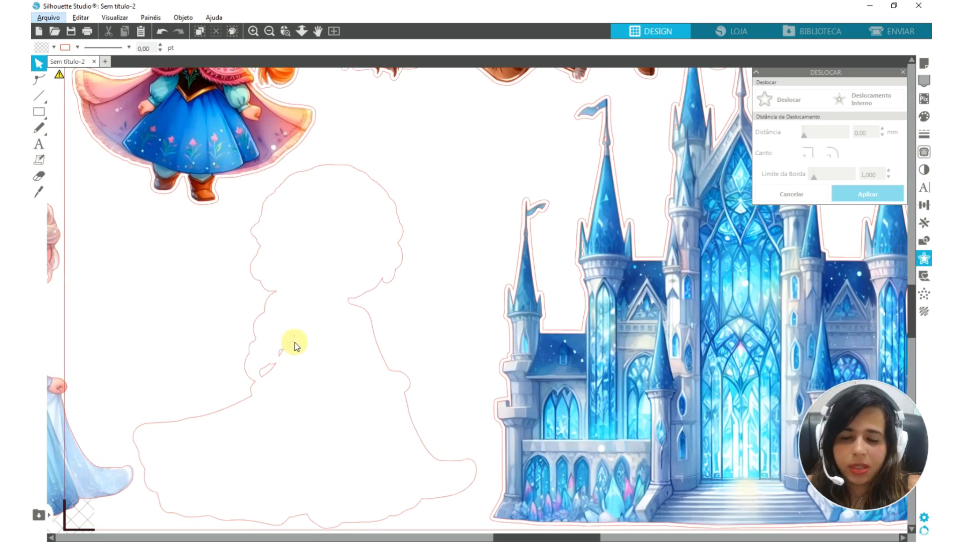
left_click(298, 334)
right_click(300, 337)
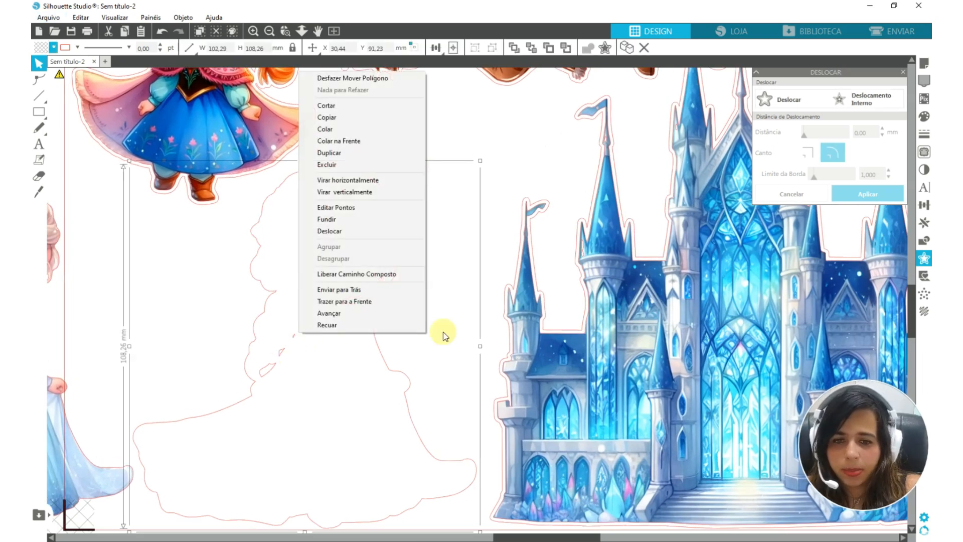
left_click(401, 277)
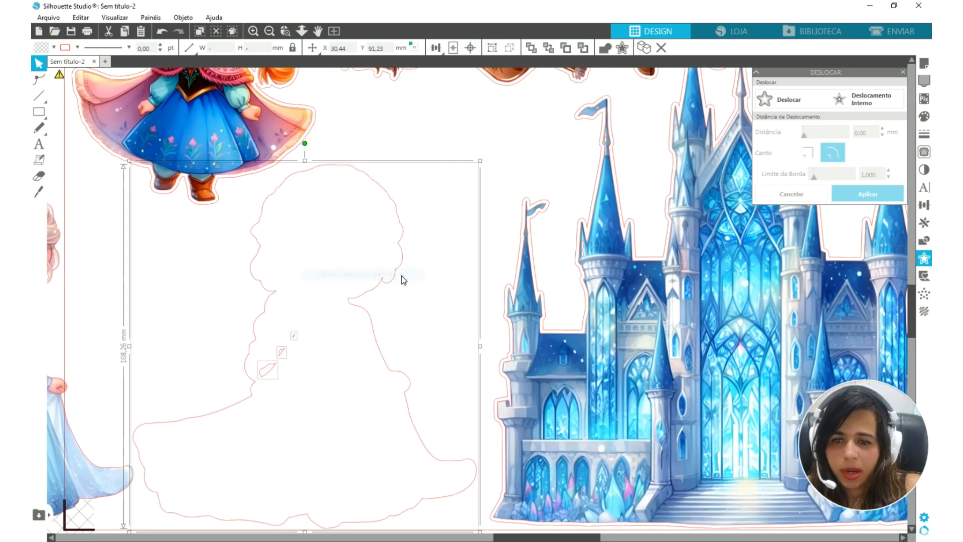
left_click(221, 330)
left_click_drag(230, 303, 268, 298)
left_click(317, 349)
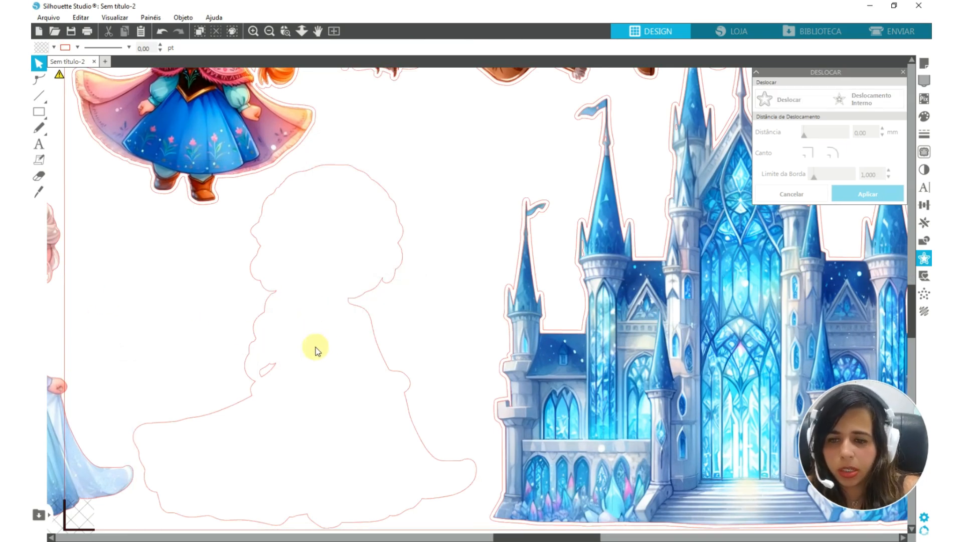
Rejoin Elsa's cut outline and its remaining inner cutout as one compound path
left_click(300, 368)
right_click(301, 367)
left_click(372, 307)
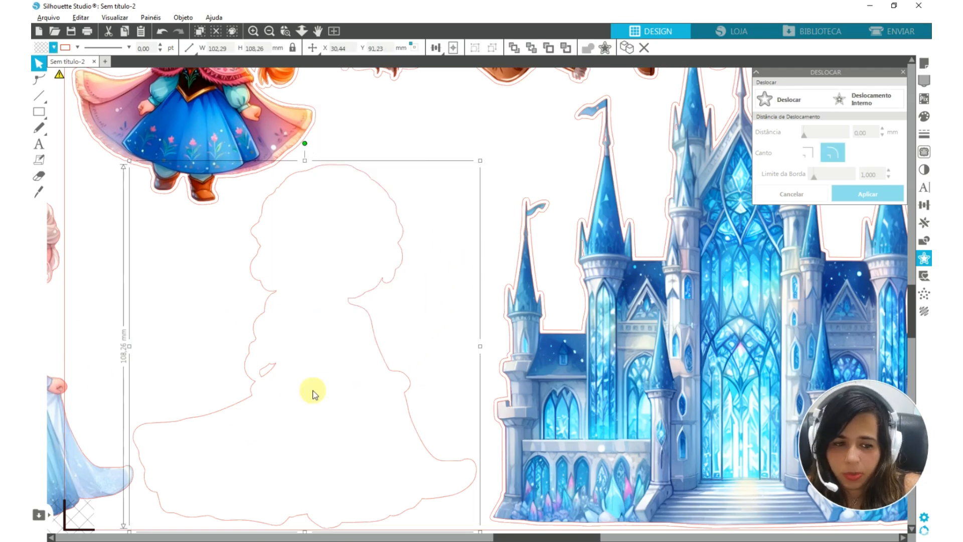
scroll(312, 393, "down", 5)
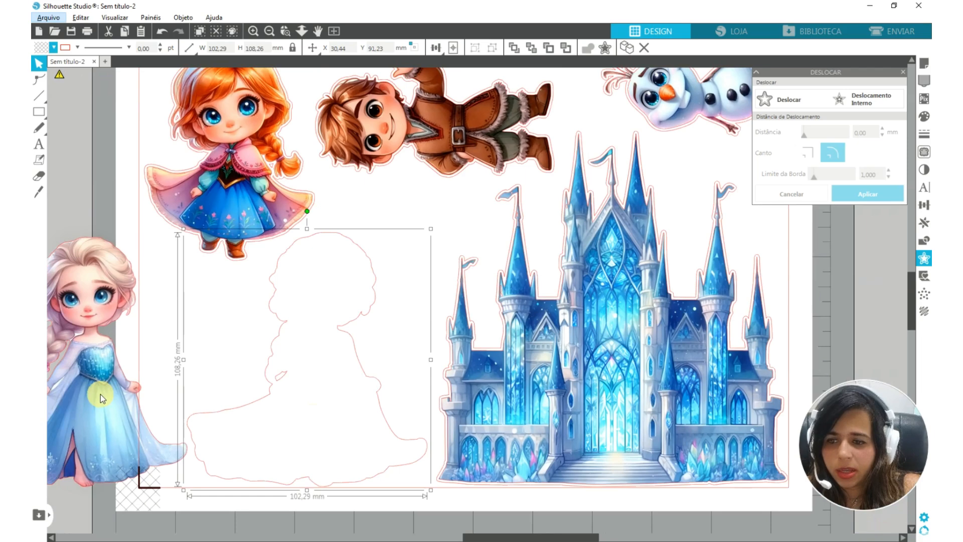
Remove the line colour from the Elsa, Anna, boy, Olaf and castle pictures together, without including their offset outlines
left_click(100, 395)
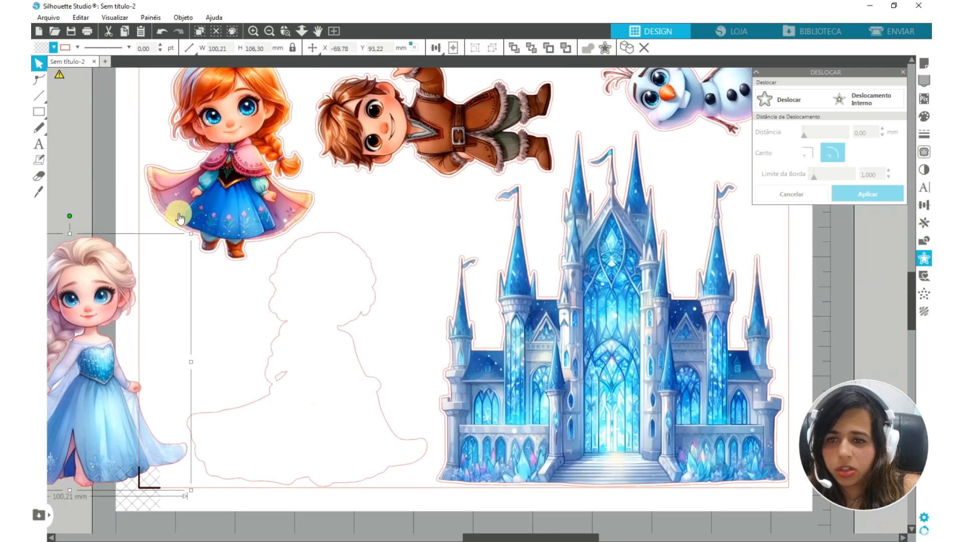
left_click(179, 218, "shift")
left_click(447, 144, "shift")
left_click(667, 100, "shift")
left_click(640, 324, "shift")
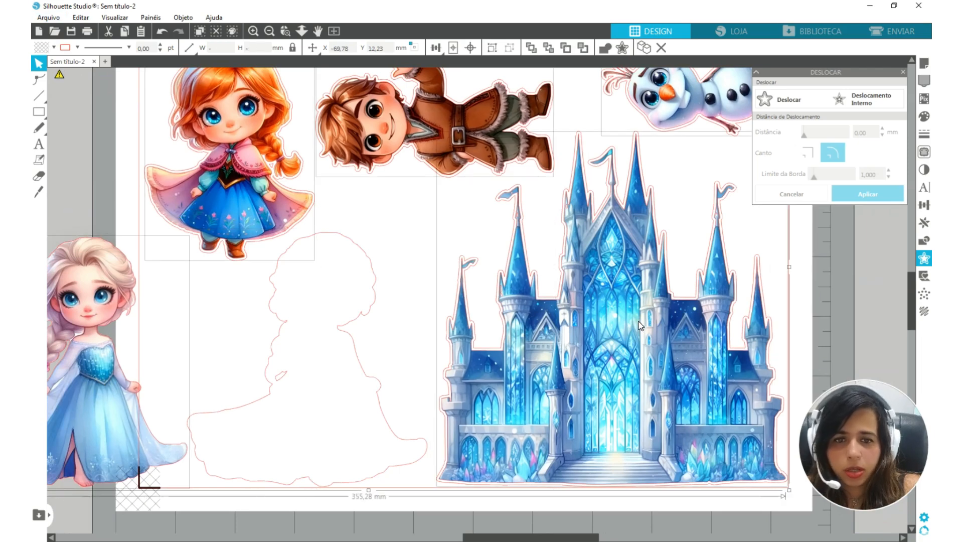
scroll(128, 393, "up", 3)
key("alt")
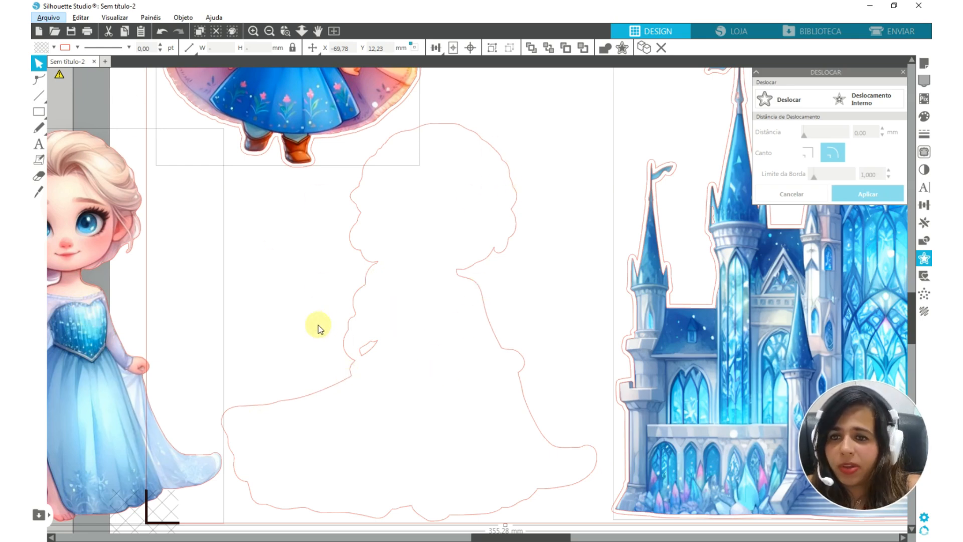
scroll(330, 319, "down", 3)
scroll(330, 319, "down", 1)
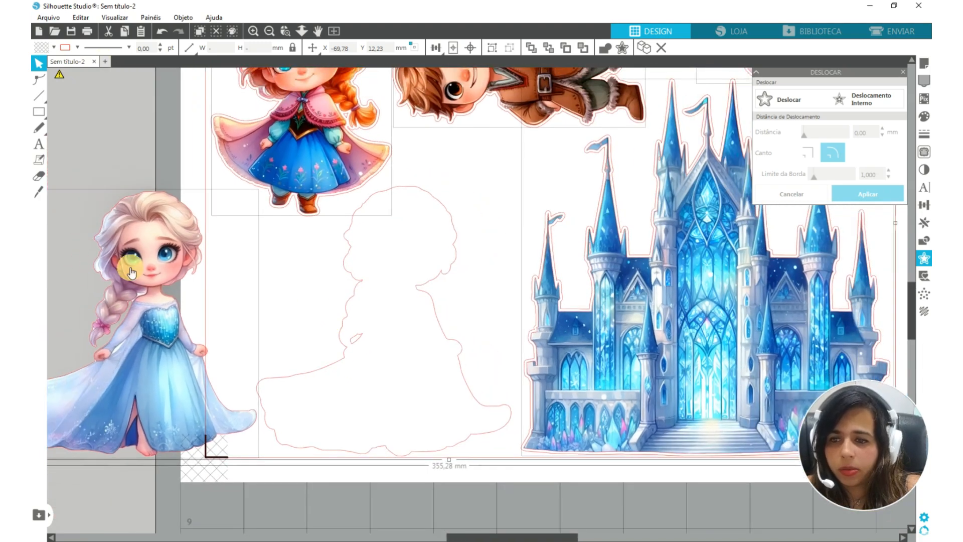
left_click(76, 48)
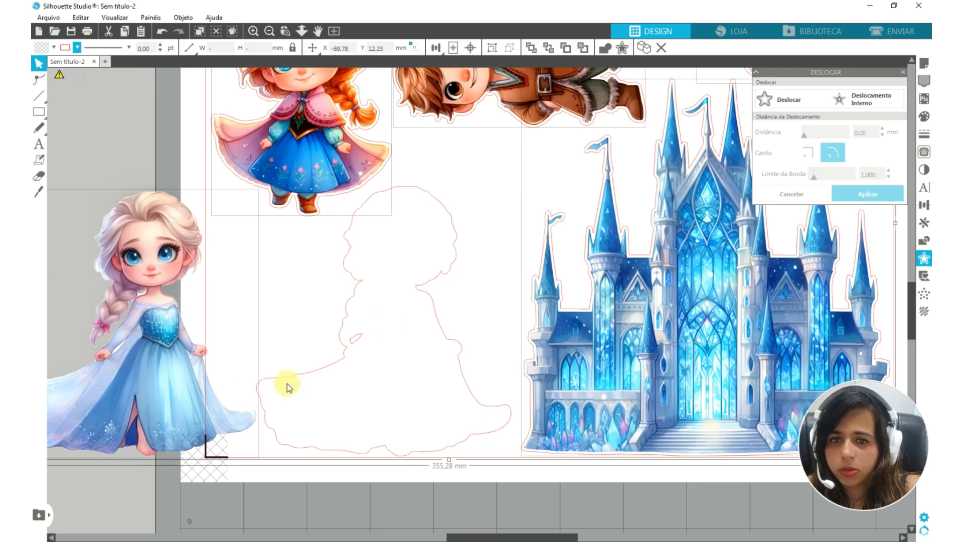
Align the Elsa picture with her cut outline by their centres so it sits back inside
left_click_drag(574, 251, 425, 395)
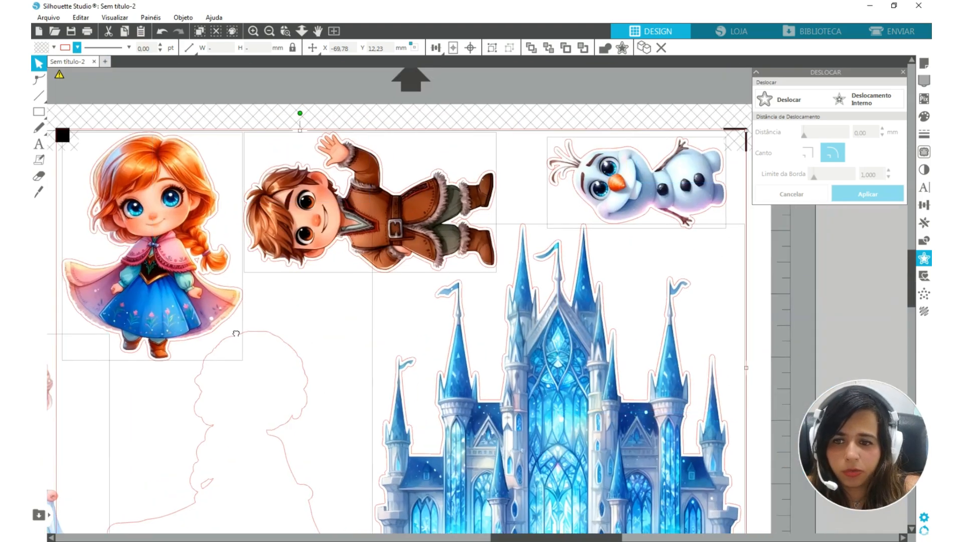
left_click_drag(236, 333, 382, 146)
left_click_drag(167, 451, 434, 310)
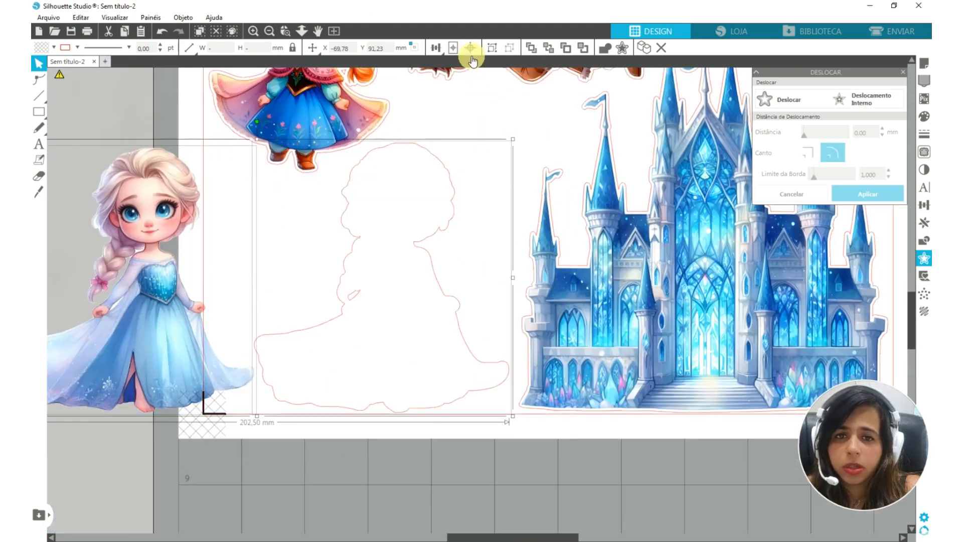
mouse_move(442, 48)
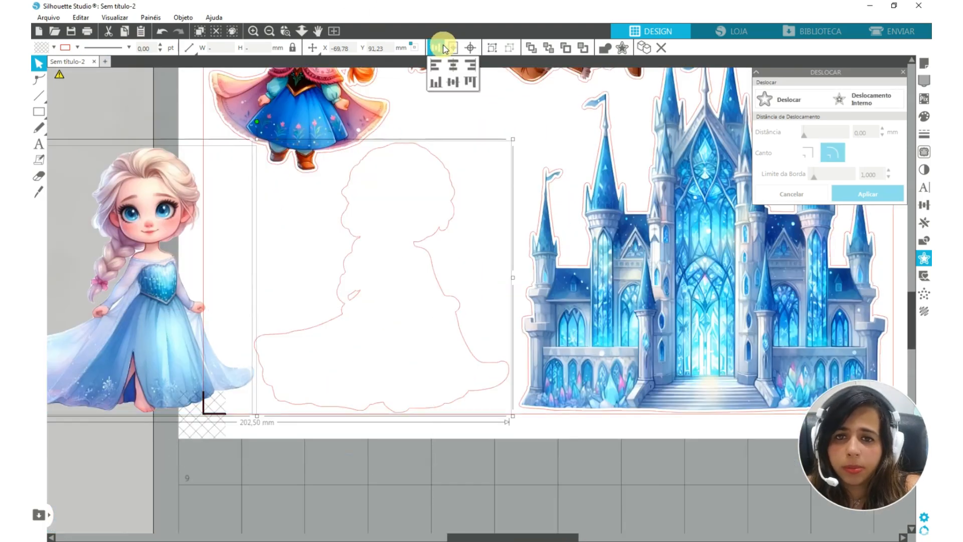
left_click(453, 65)
left_click_drag(251, 339, 397, 343)
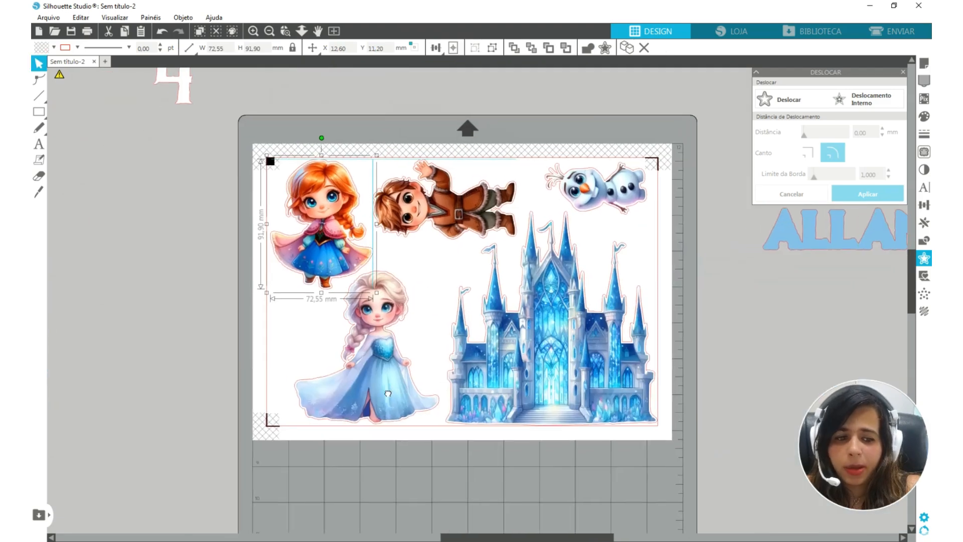
left_click_drag(387, 394, 390, 397)
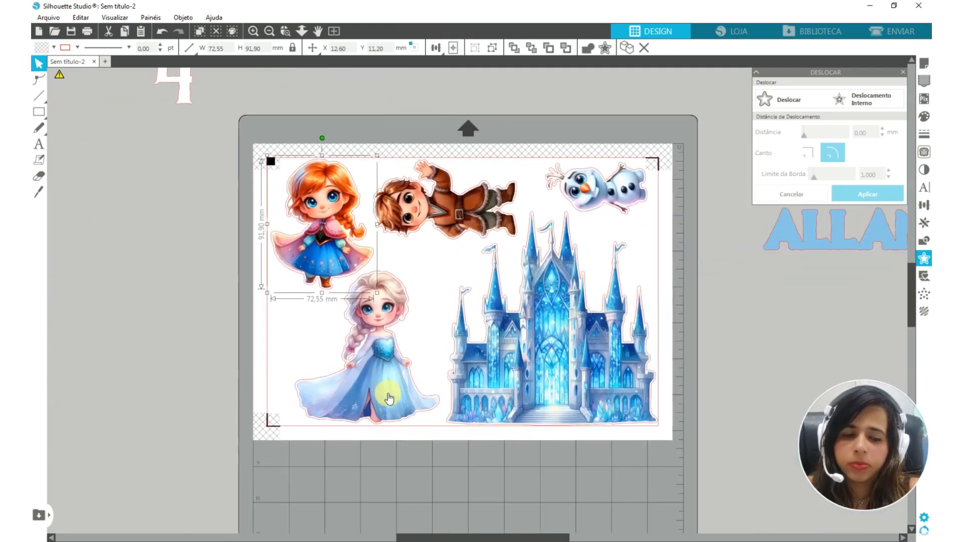
Move all the pictures with their outlines off the page and place the blue name in the page's upper left corner
left_click_drag(503, 321, 438, 346)
left_click_drag(530, 361, 443, 370)
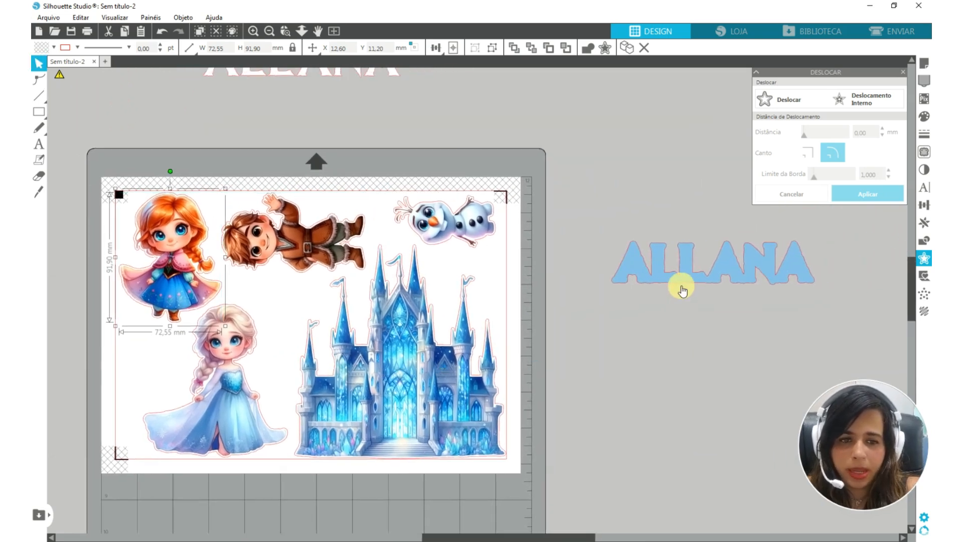
left_click_drag(681, 282, 630, 333)
left_click(610, 377)
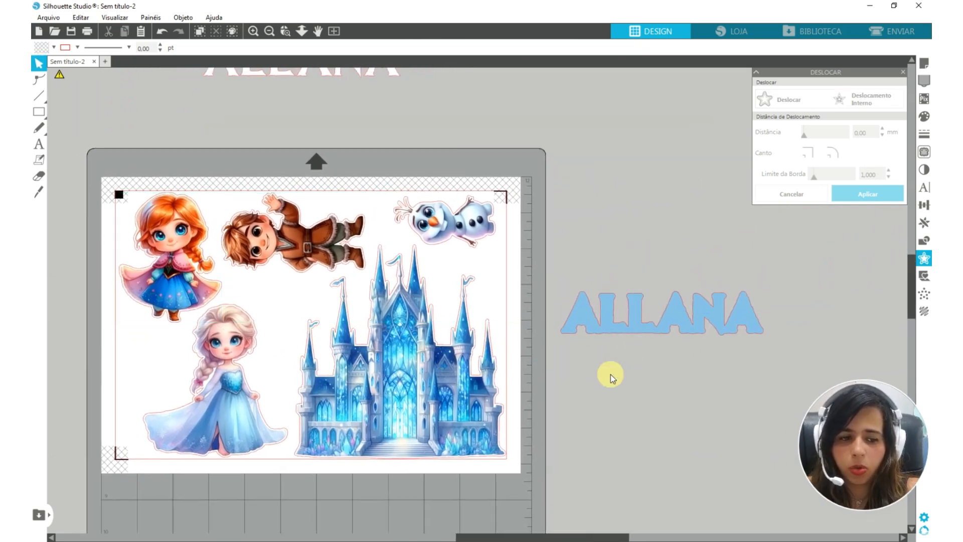
left_click_drag(138, 172, 467, 398)
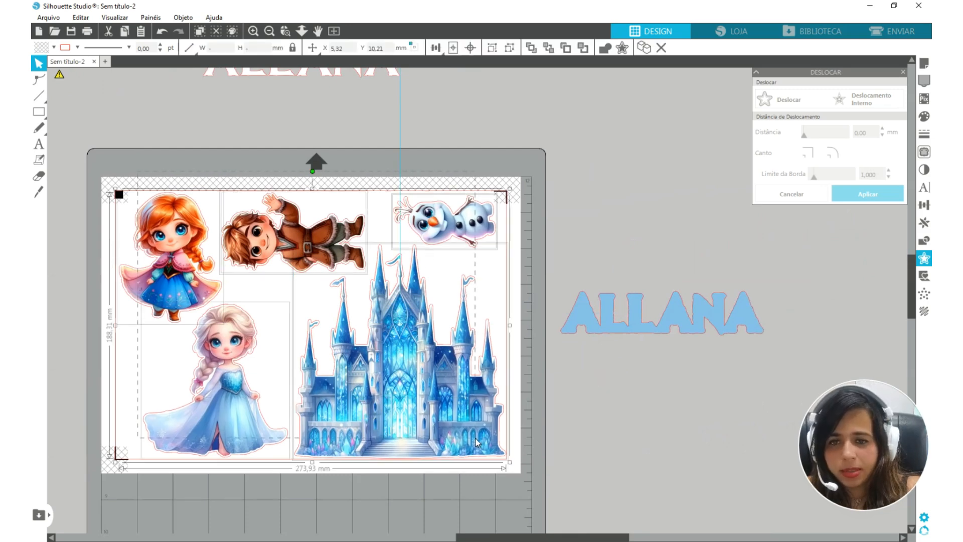
left_click_drag(472, 317, 34, 323)
left_click_drag(307, 356, 329, 357)
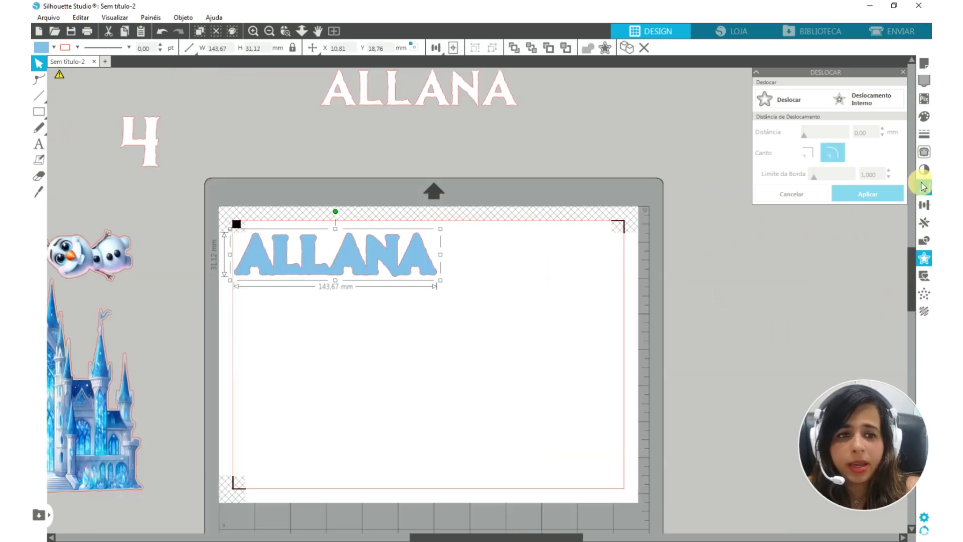
Add a 1 mm offset around the blue name
left_click(777, 99)
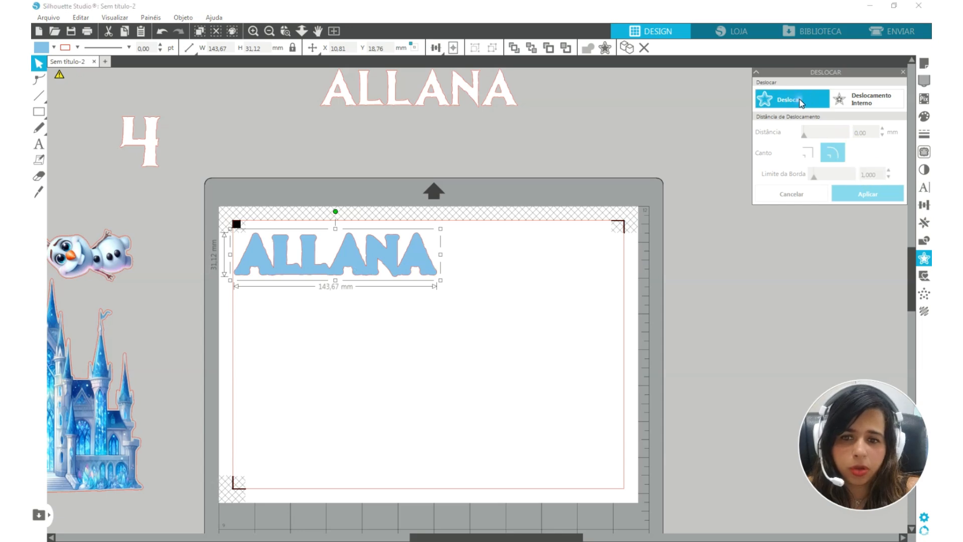
left_click(422, 255)
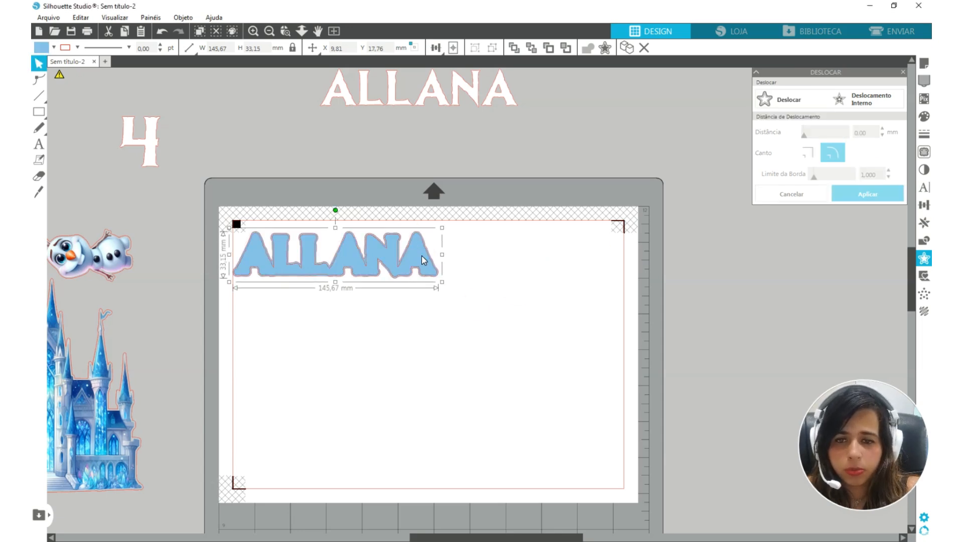
scroll(385, 212, "up", 5)
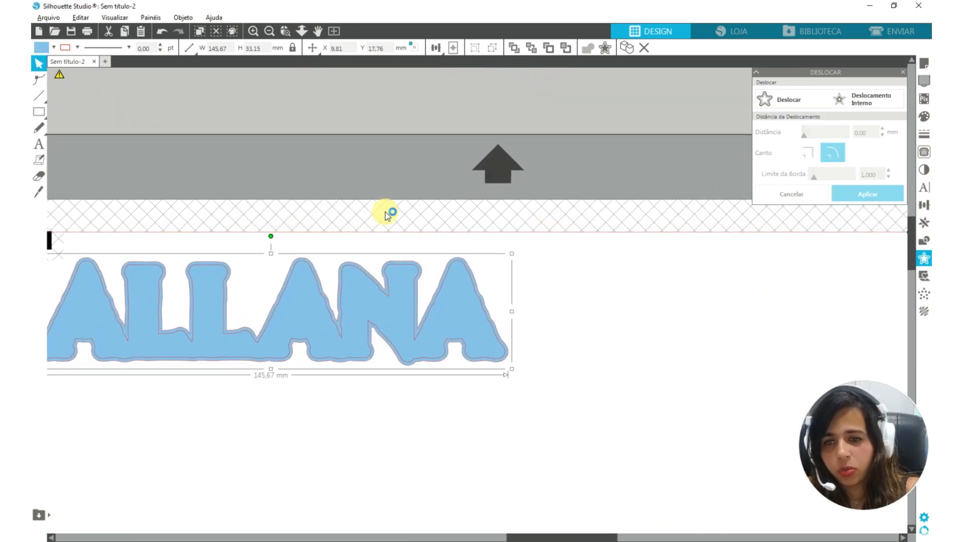
Change the line colour of the blue name and of the offset shape around it
left_click(460, 333)
left_click(77, 47)
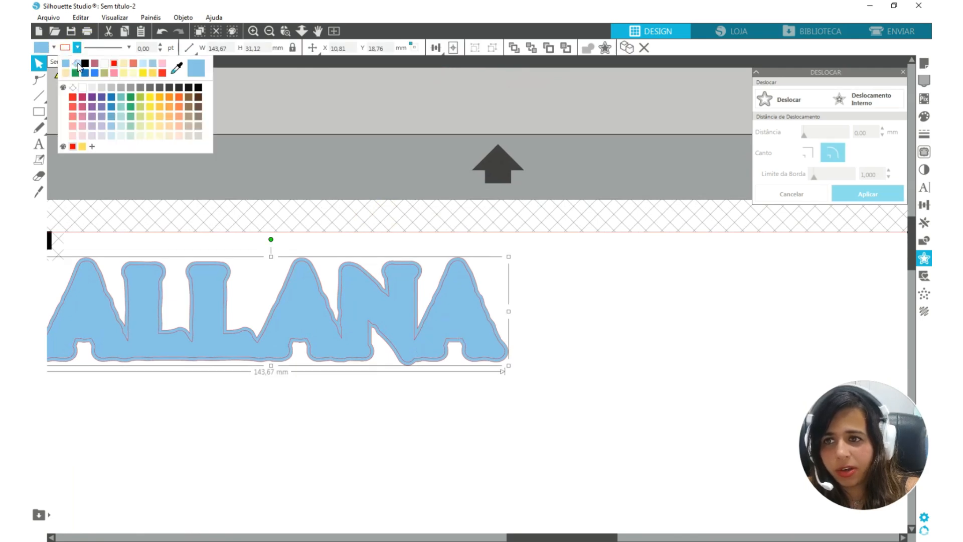
left_click(76, 66)
left_click(458, 256)
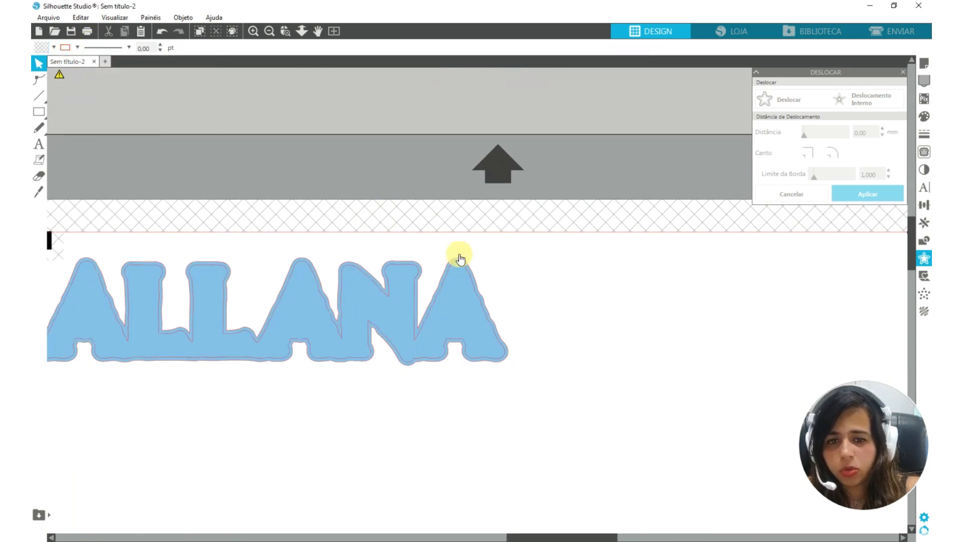
left_click(77, 47)
left_click(75, 65)
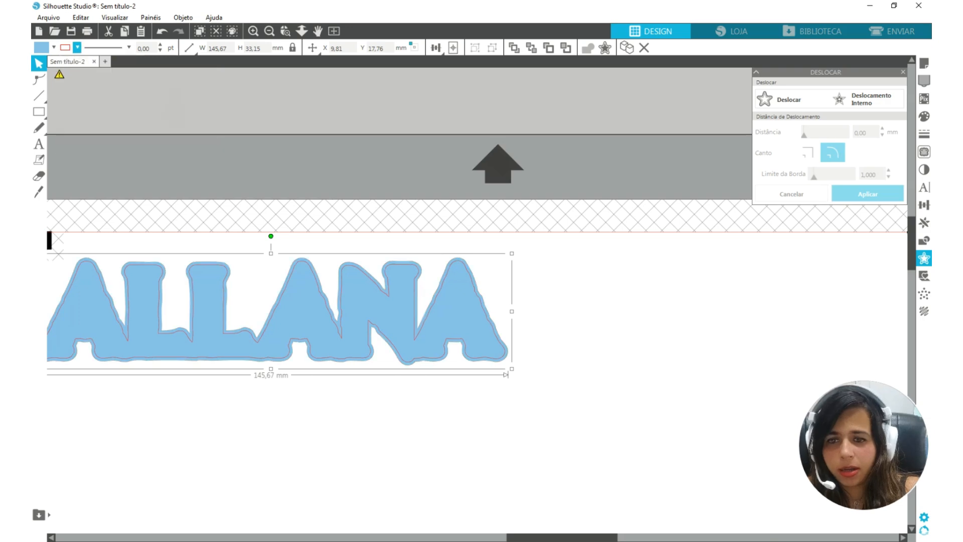
Place the number 4, the thin name and the pink name below the blue one, and offset the pink name by 1 mm
left_click_drag(529, 347, 484, 352)
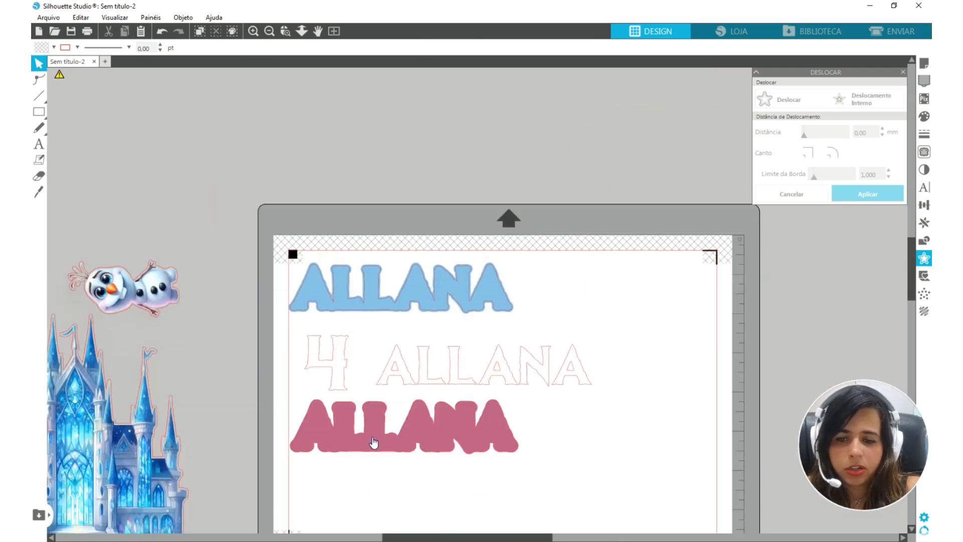
left_click(372, 438)
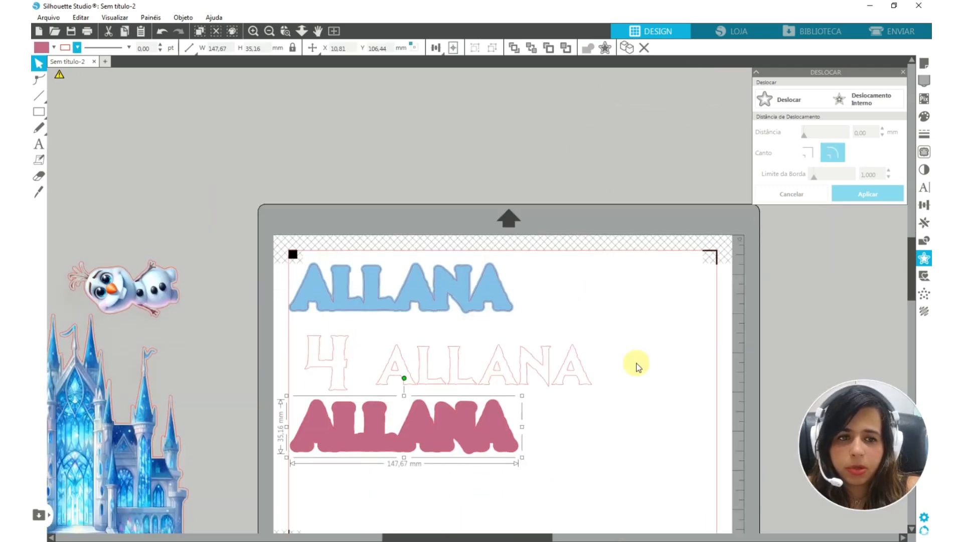
left_click(54, 48)
left_click(277, 271)
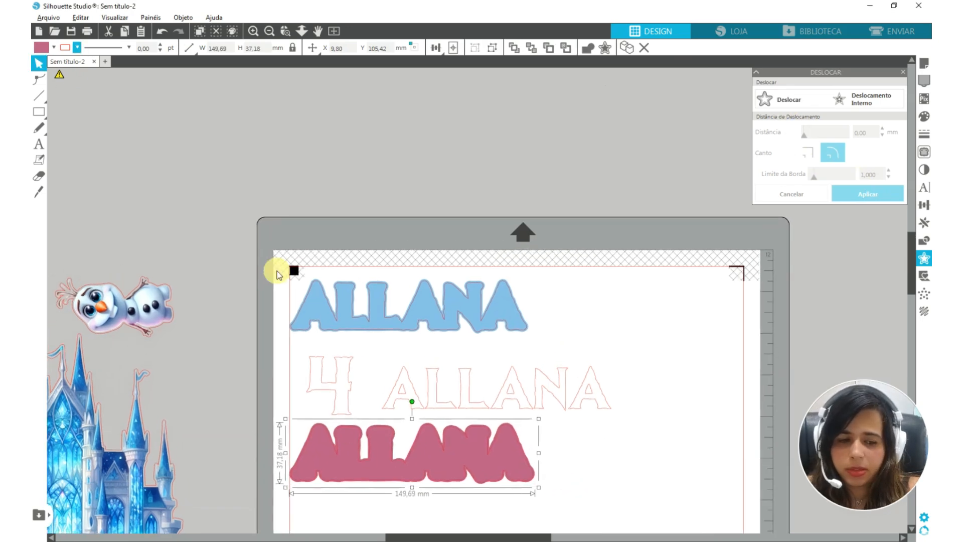
scroll(277, 270, "up", 4)
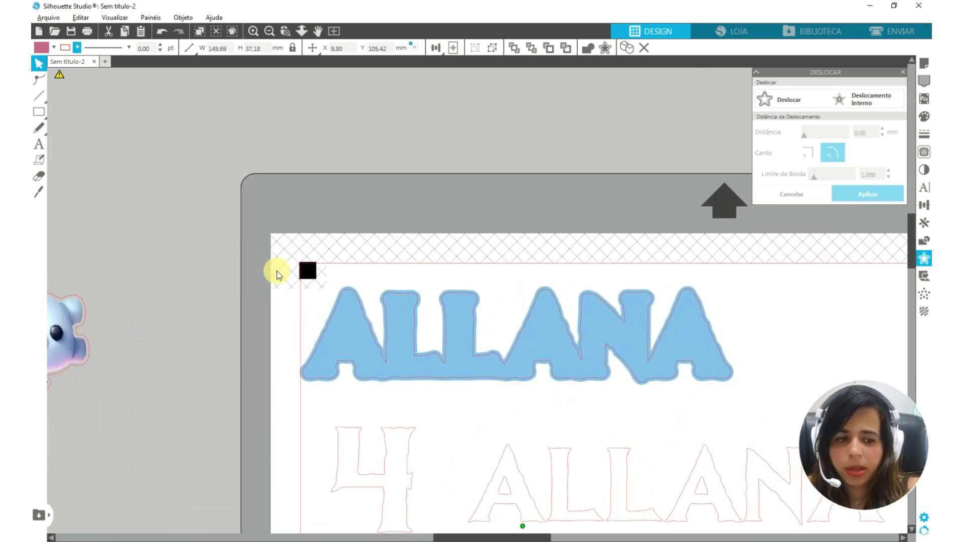
Align the blue name with the cut border beside the upper left registration mark, at X 10.05 mm and Y 10.05 mm
scroll(277, 270, "up", 1)
key("alt")
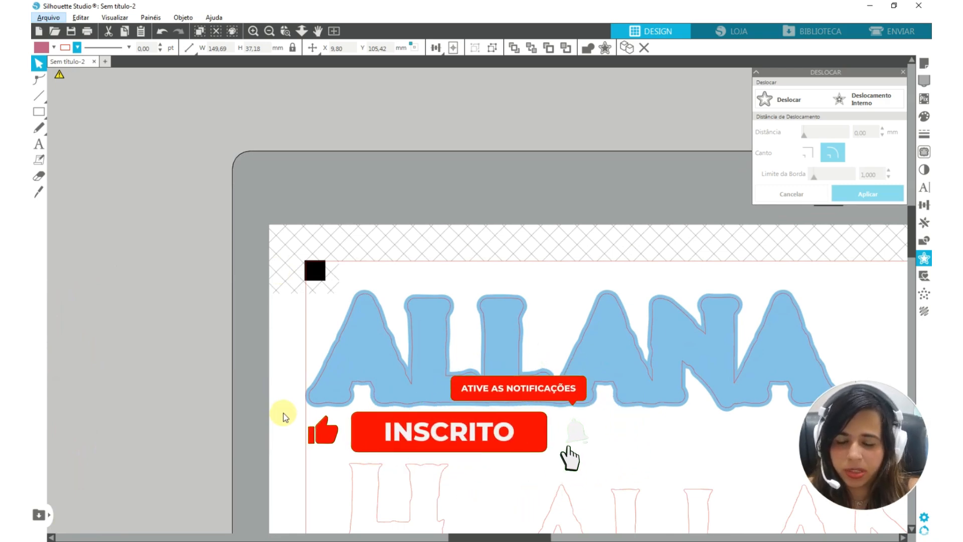
scroll(288, 399, "up", 8)
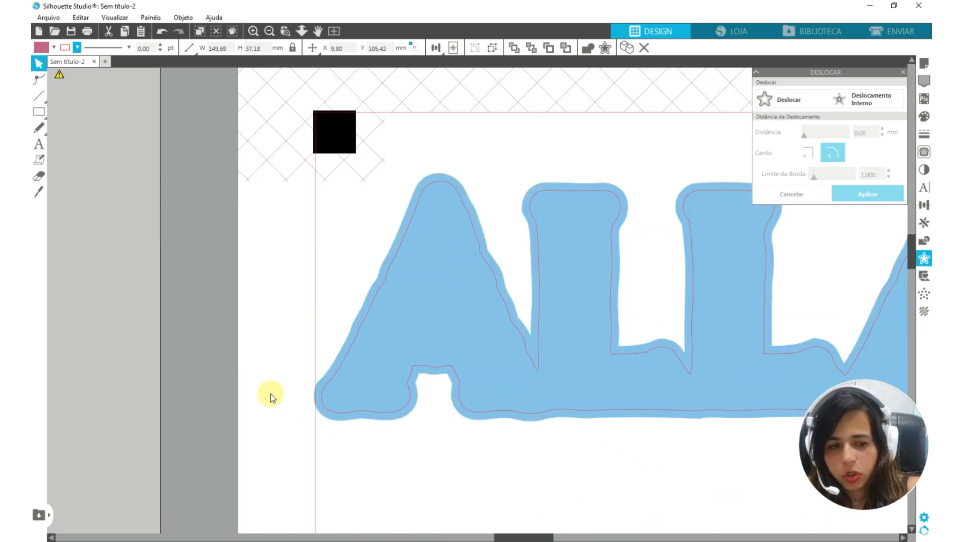
left_click_drag(342, 386, 370, 365)
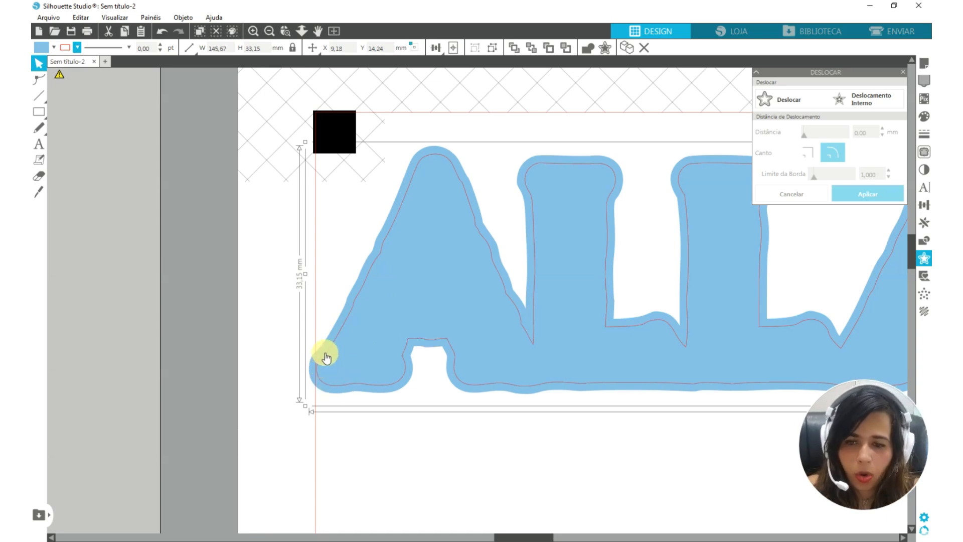
key("Left")
key("Left")
key("Left")
key("Left")
key("Left")
key("Left")
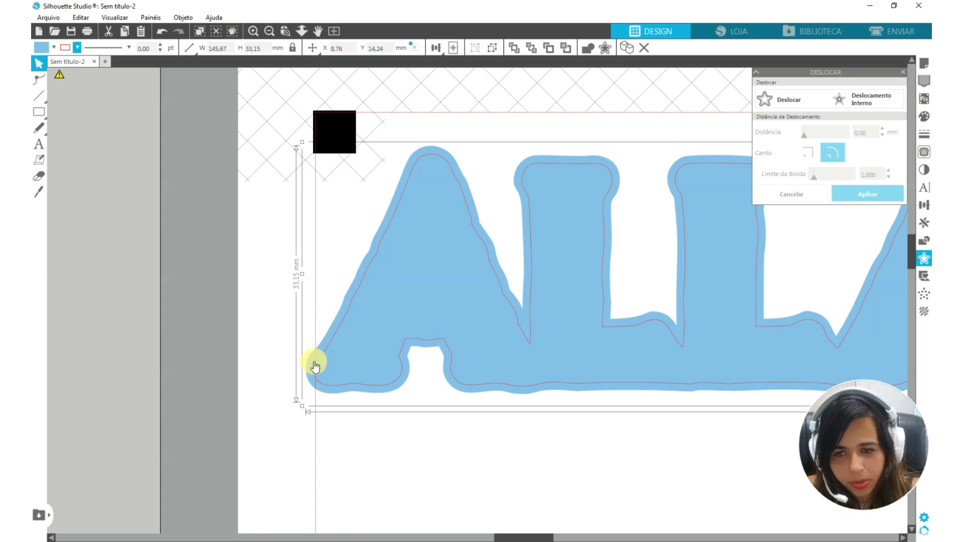
key("Right")
key("Right")
key("Right")
key("Right")
key("Right")
key("Right")
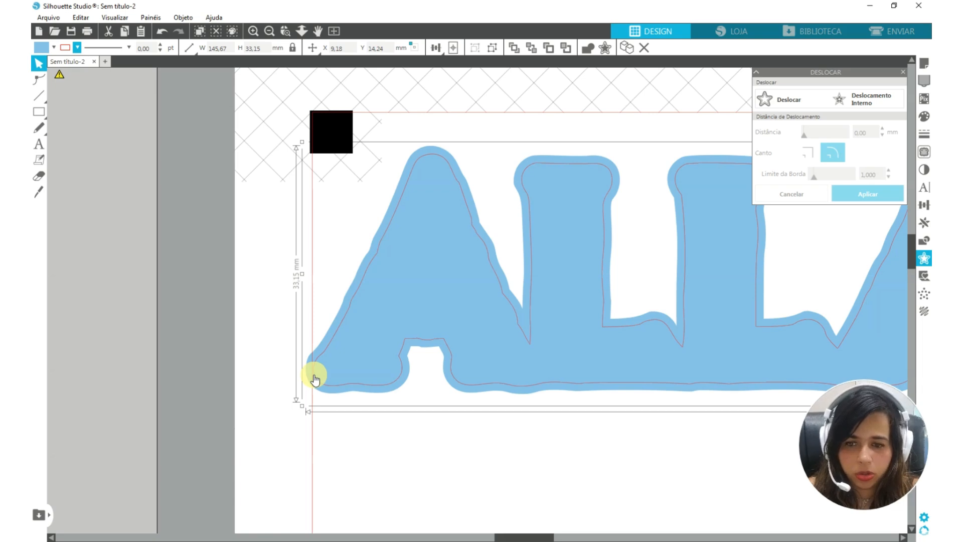
scroll(315, 379, "down", 3)
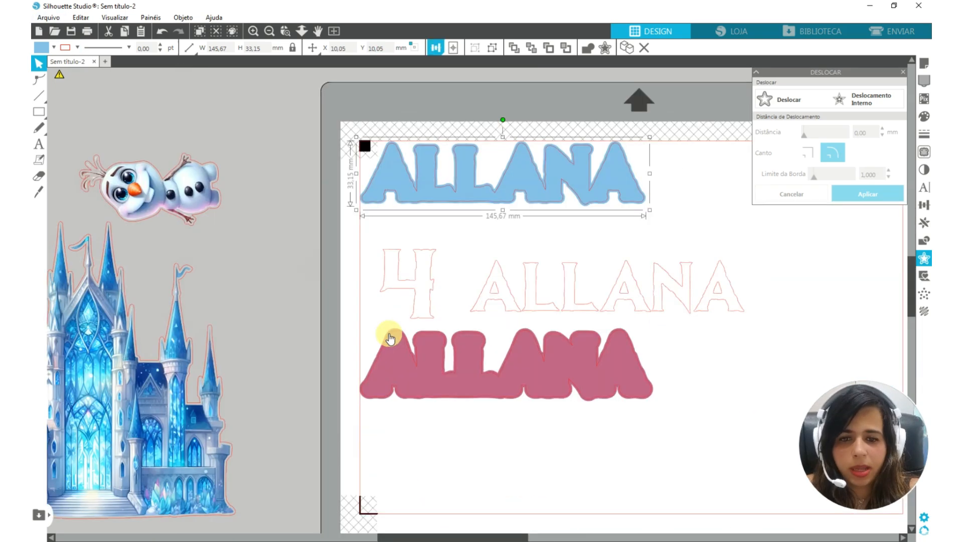
Move the number 4 and the thin name up side by side between the blue and pink names
left_click_drag(405, 275, 398, 258)
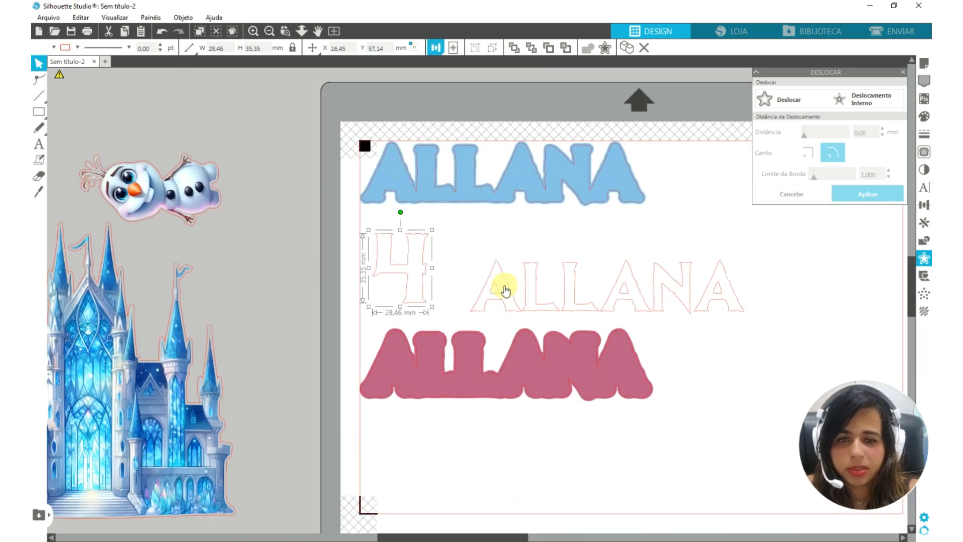
left_click_drag(505, 289, 471, 252)
scroll(557, 341, "down", 3)
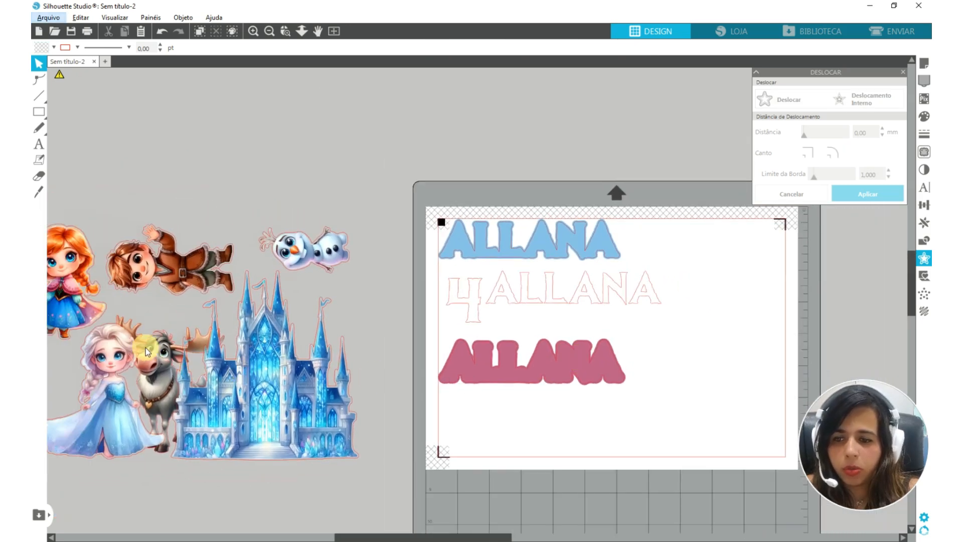
Place the reindeer picture in the page's lower right area and give it a 1 mm offset outline with a red line
left_click_drag(147, 351, 684, 346)
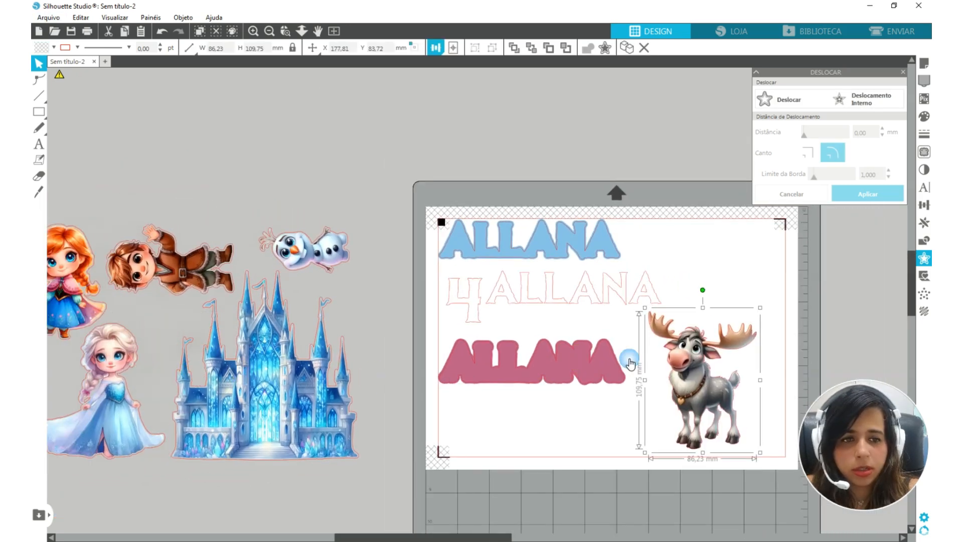
left_click(789, 100)
double_click(869, 133)
type("1")
left_click(884, 194)
left_click(77, 48)
left_click(69, 82)
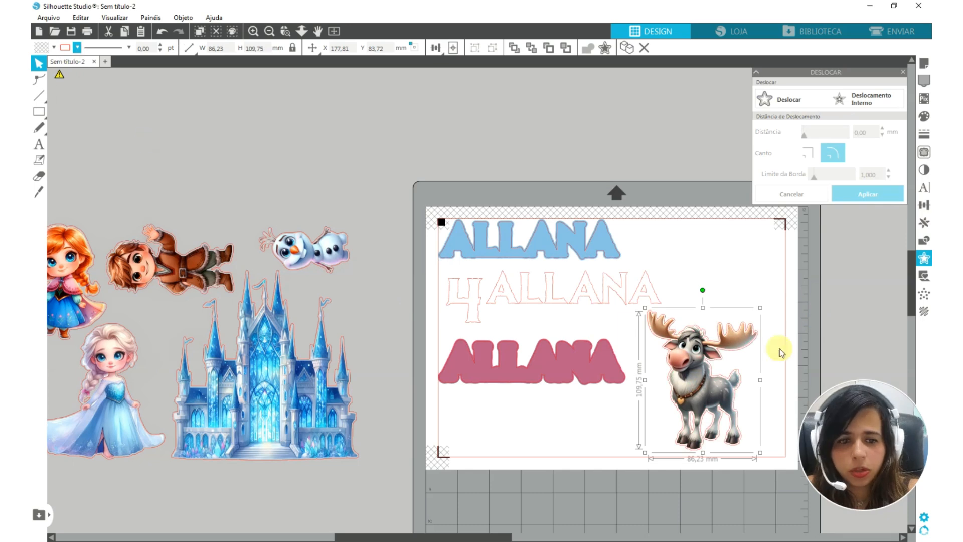
left_click(779, 353)
left_click_drag(86, 184, 313, 436)
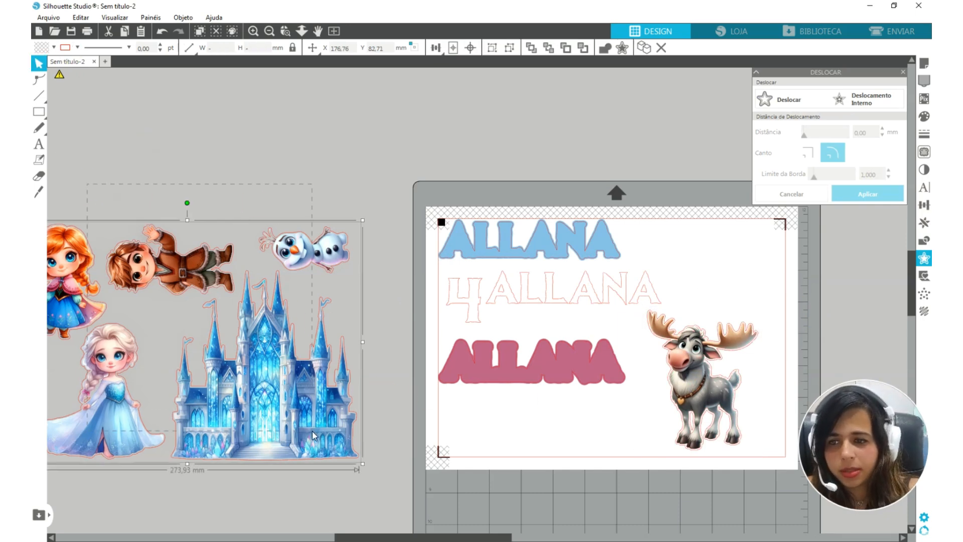
left_click_drag(468, 157, 764, 456)
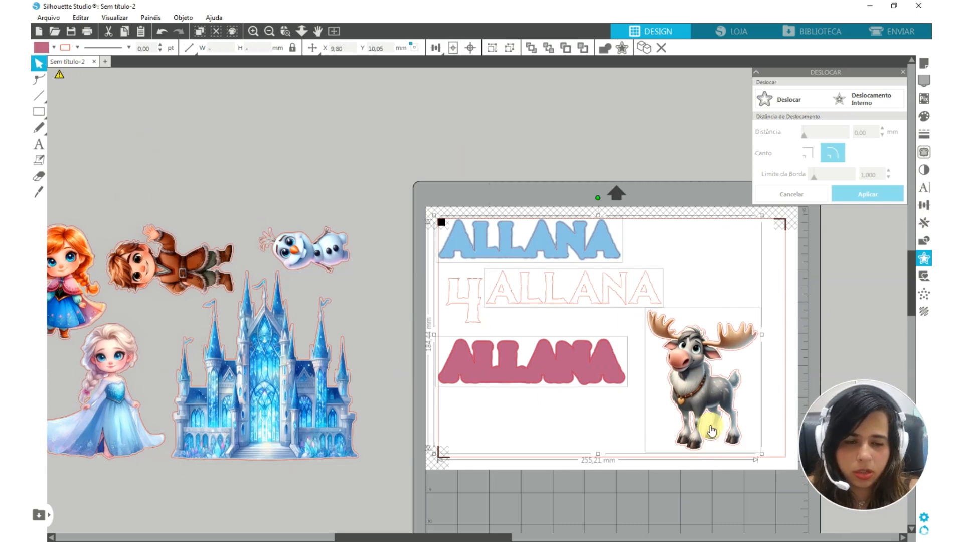
left_click(887, 315)
Check the page's print preview and the printer selection for the current page, and cancel without printing
left_click(88, 31)
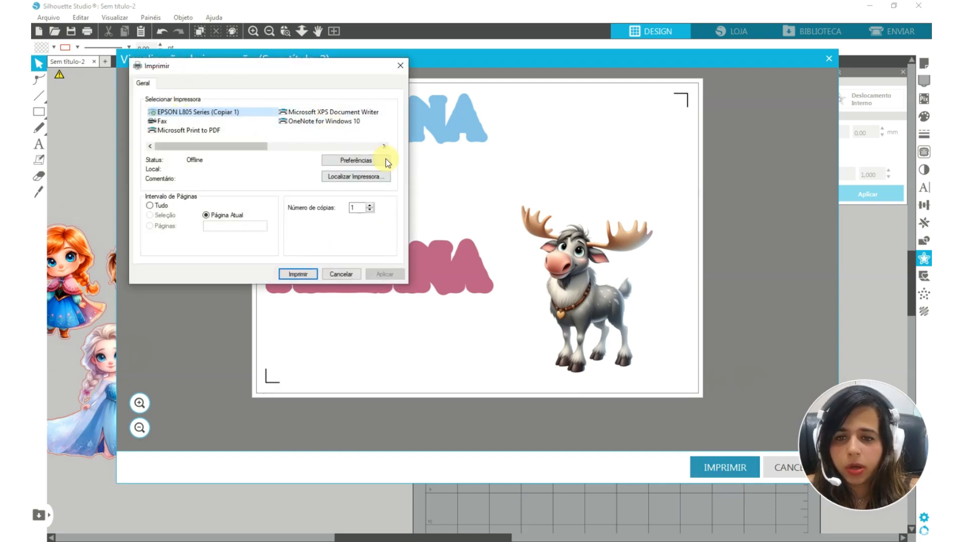
left_click(338, 274)
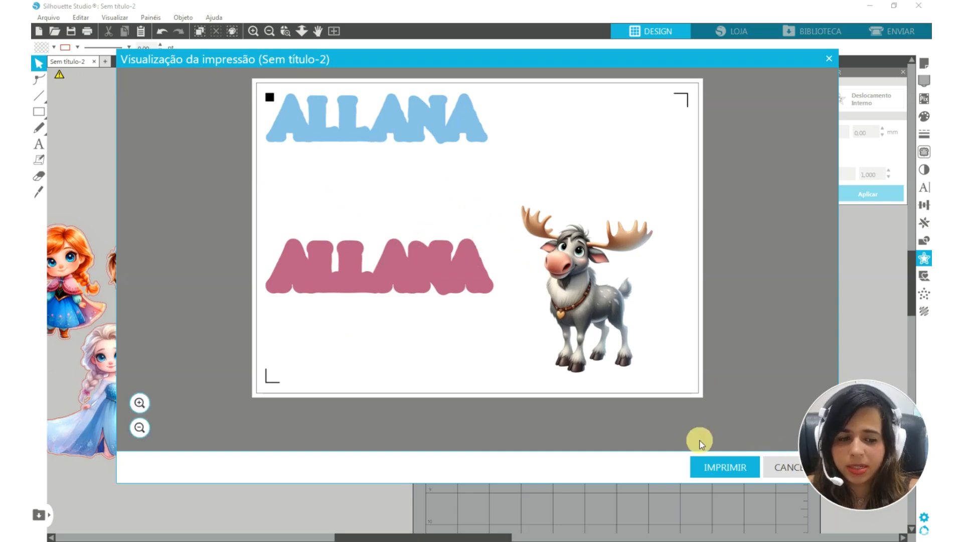
left_click(778, 473)
Preview the printed page with a 0.25 pt line on the number 4 and the thin name, and reset the line thickness to 0.00 pt
left_click(451, 296)
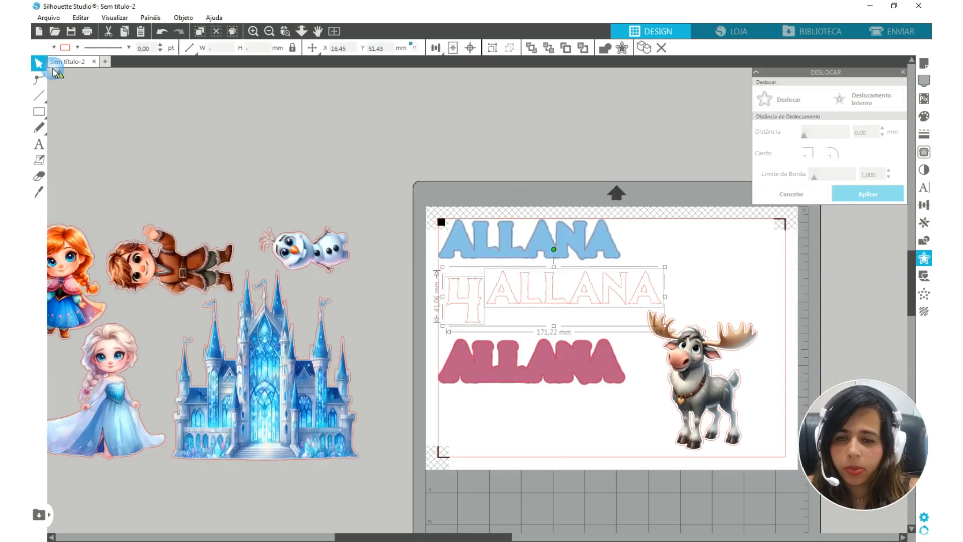
left_click(160, 45)
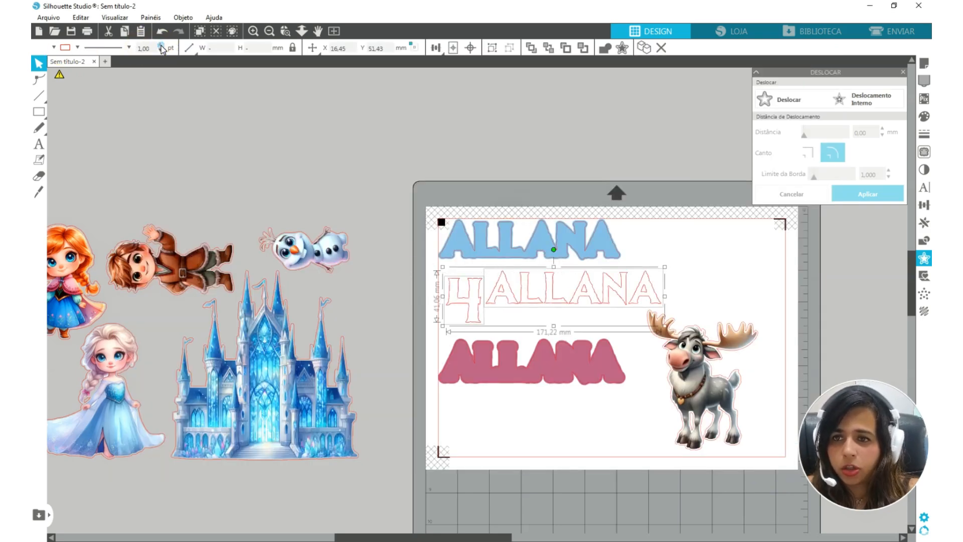
left_click(160, 45)
left_click(160, 49)
left_click(160, 49)
left_click(161, 49)
left_click(161, 49)
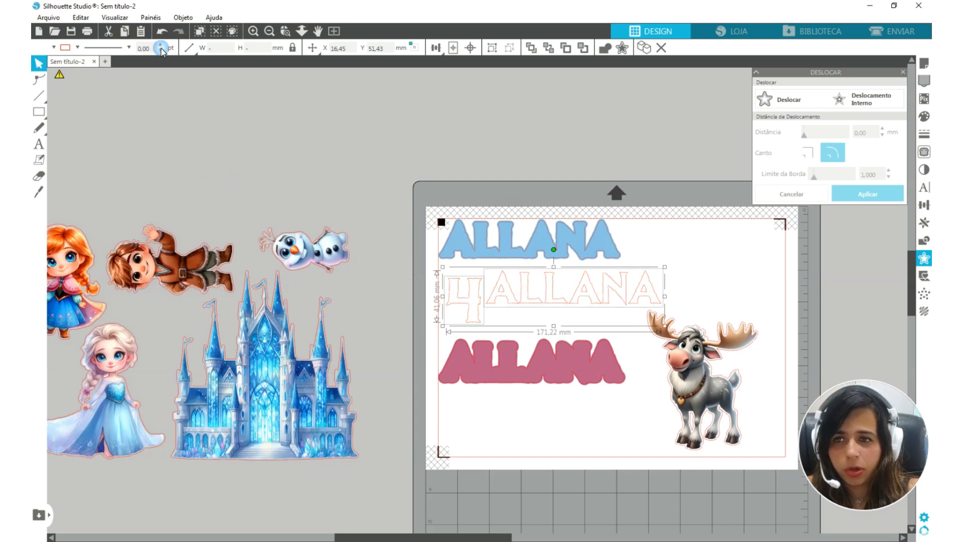
left_click(160, 45)
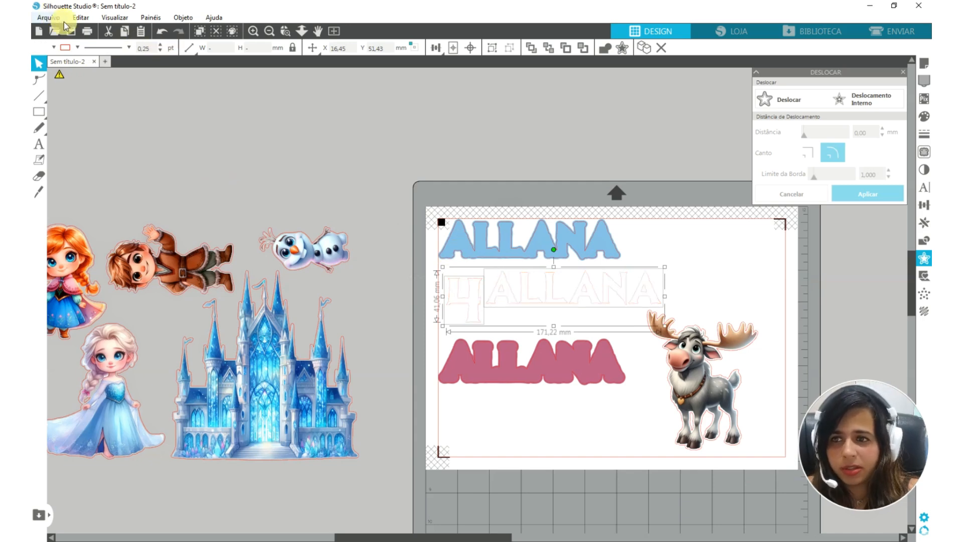
left_click(86, 32)
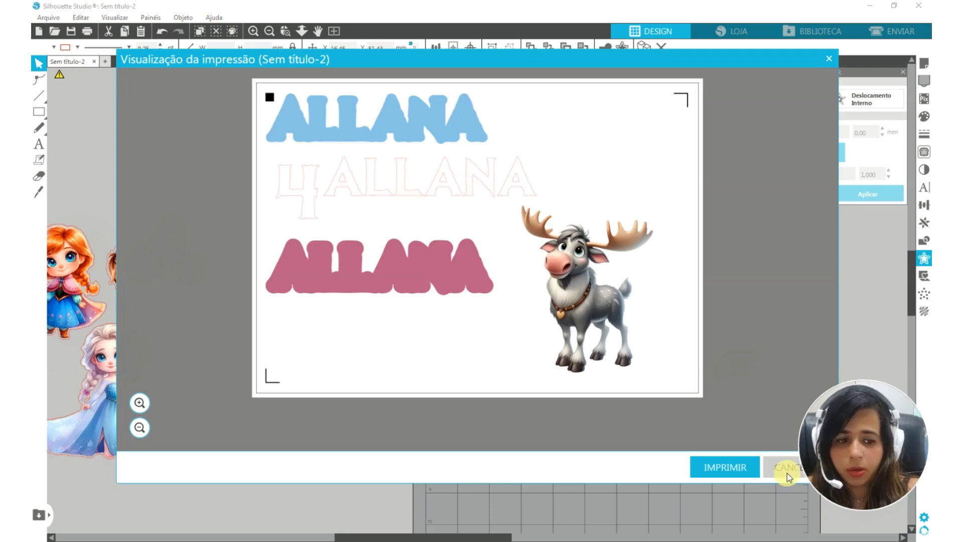
left_click(785, 469)
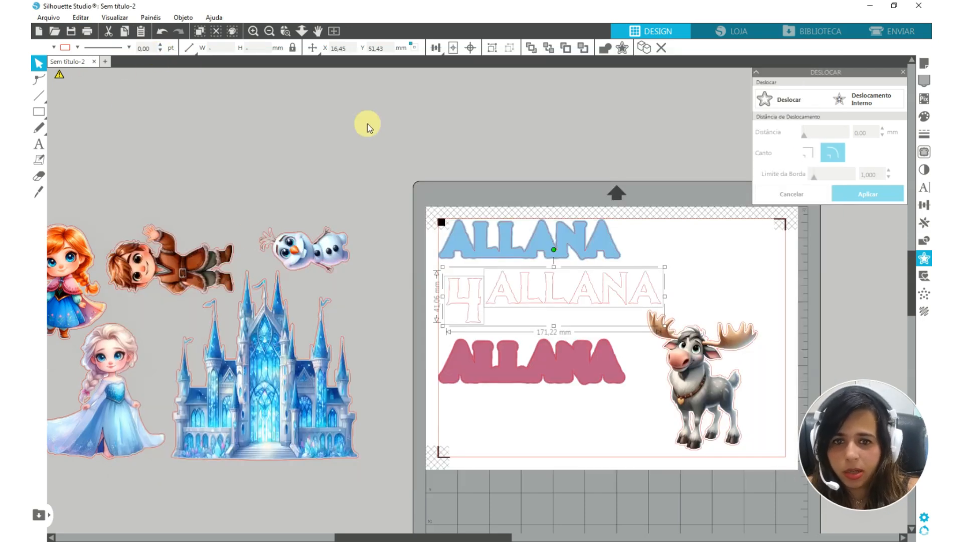
Prepare the page for cutting by line colour, with 2 passes and speed 6 for the red lines on Papel 230g Corte
left_click(900, 32)
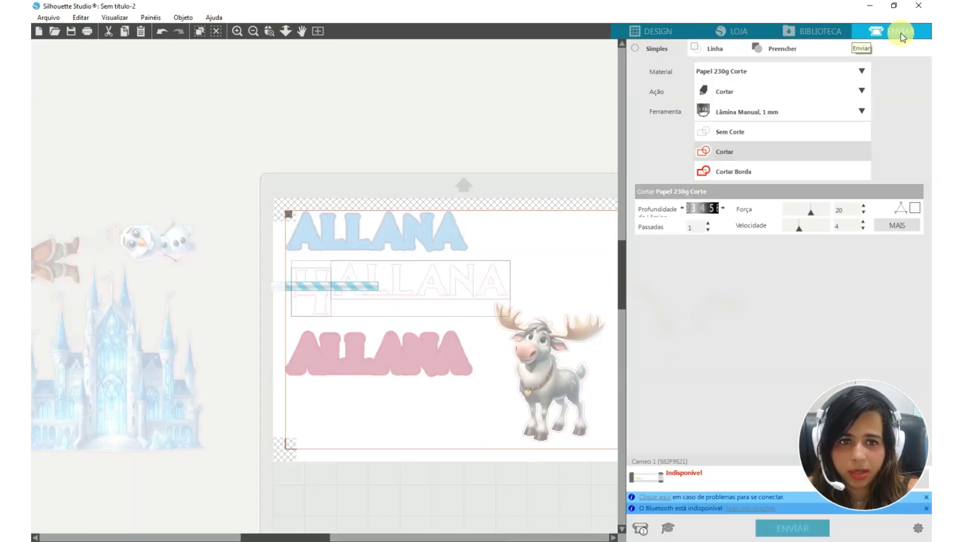
left_click(717, 50)
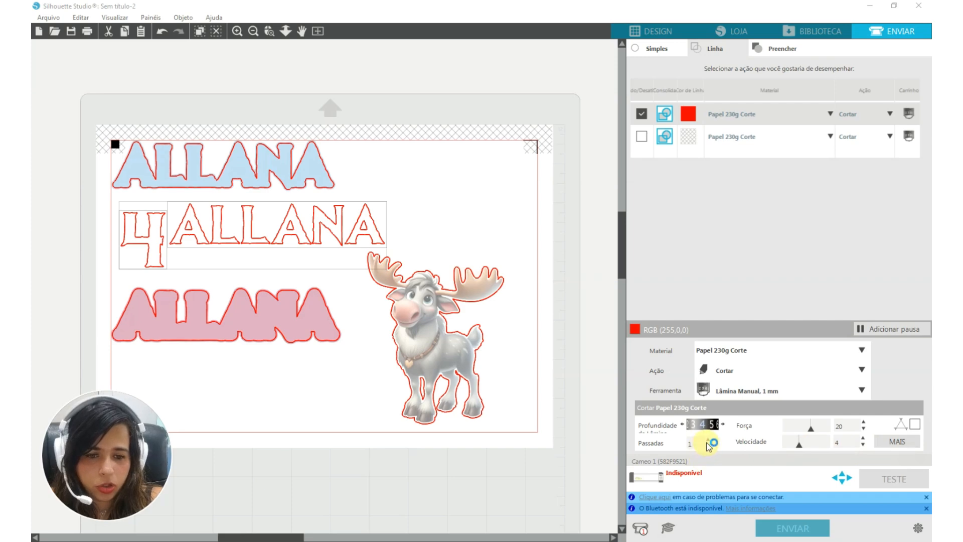
left_click(708, 439)
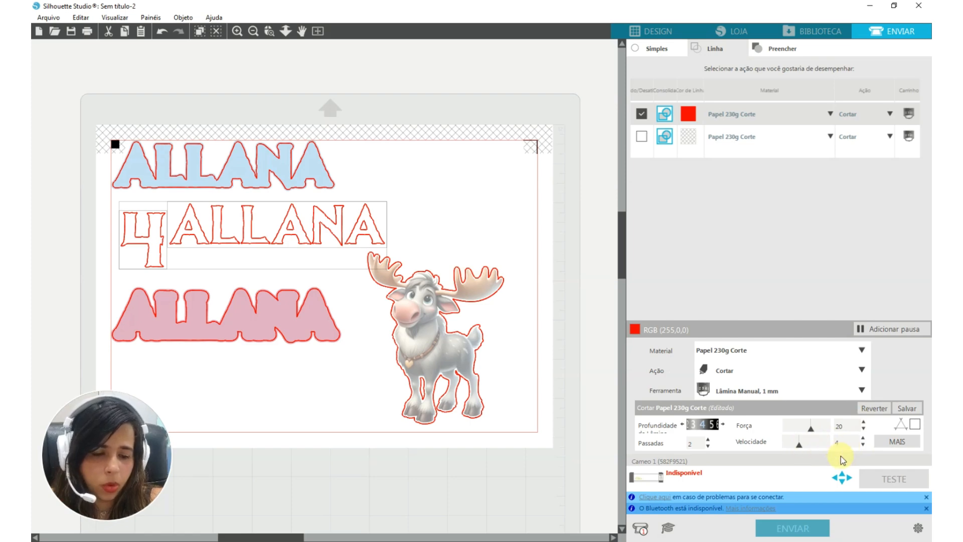
left_click_drag(798, 445, 809, 446)
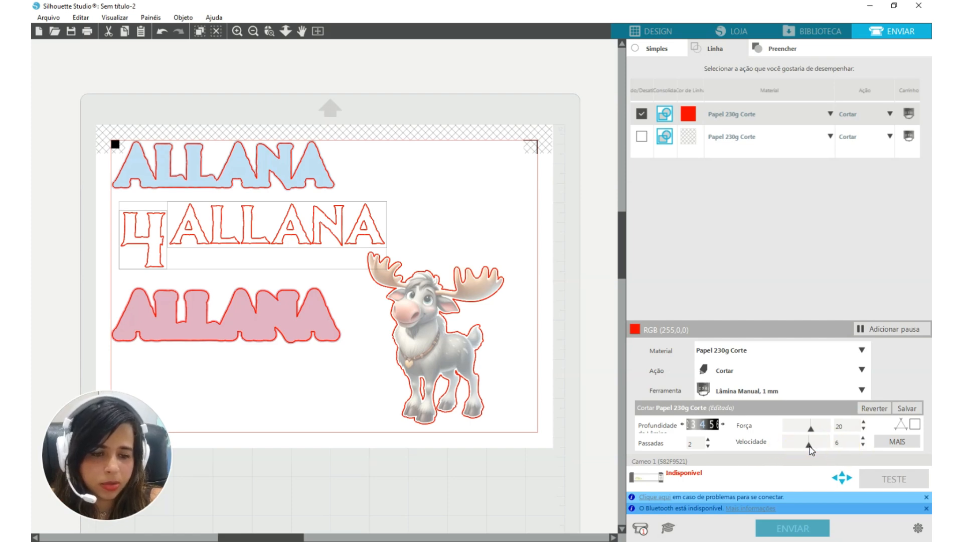